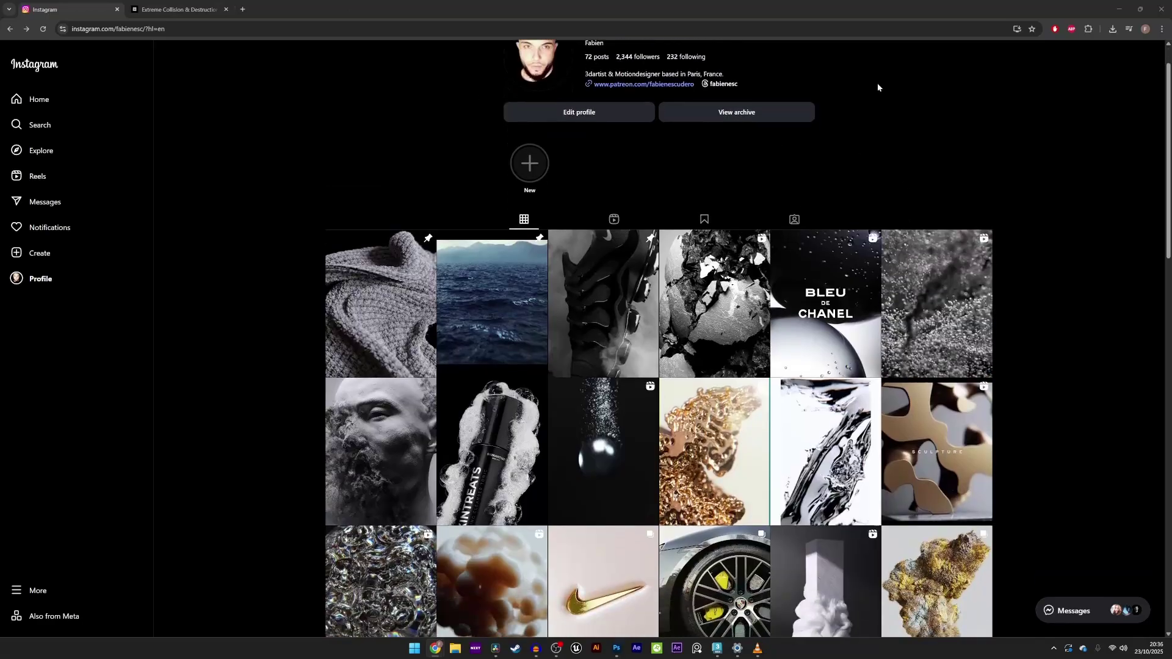
Browse the Instagram profile's post grid and open the black-and-white fractured sphere reel
{"action": "scroll", "coordinate": [715, 257], "scroll_direction": "down", "scroll_amount": 1}
{"action": "left_click", "coordinate": [706, 306]}
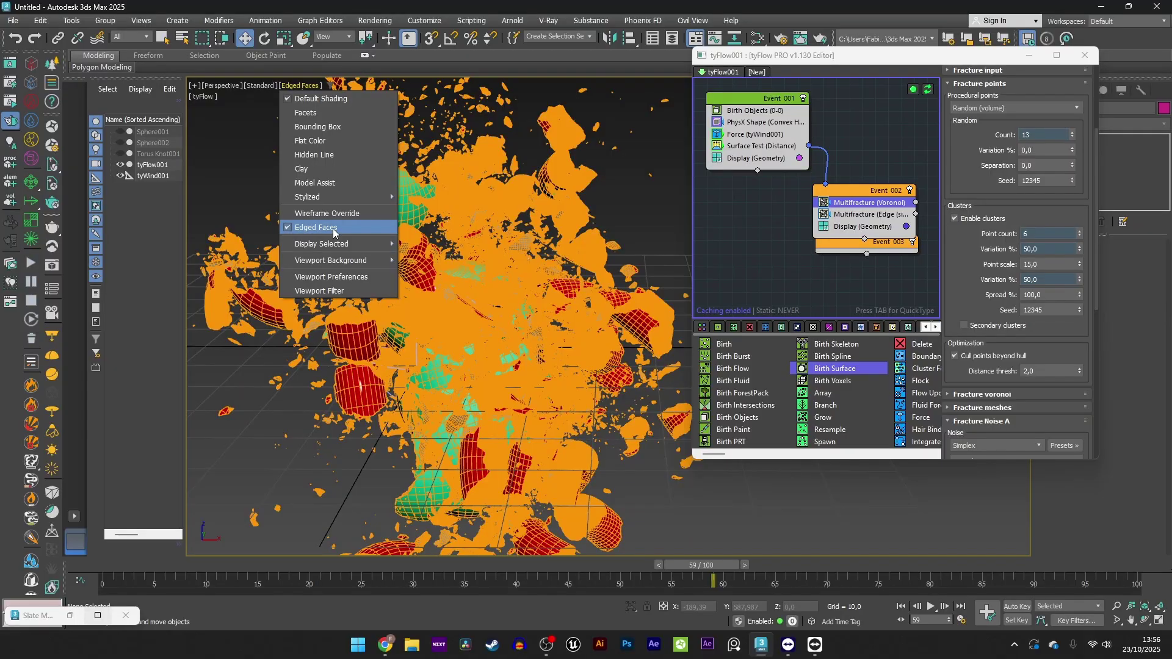
Inspect the fracture simulation with Model Assist shading, and toggle the visibility of Tyflow 02 - Small particles in the destruction scene
{"action": "left_click", "coordinate": [315, 183]}
{"action": "middle_click_drag", "start_coordinate": [511, 392], "coordinate": [469, 406], "text": "alt"}
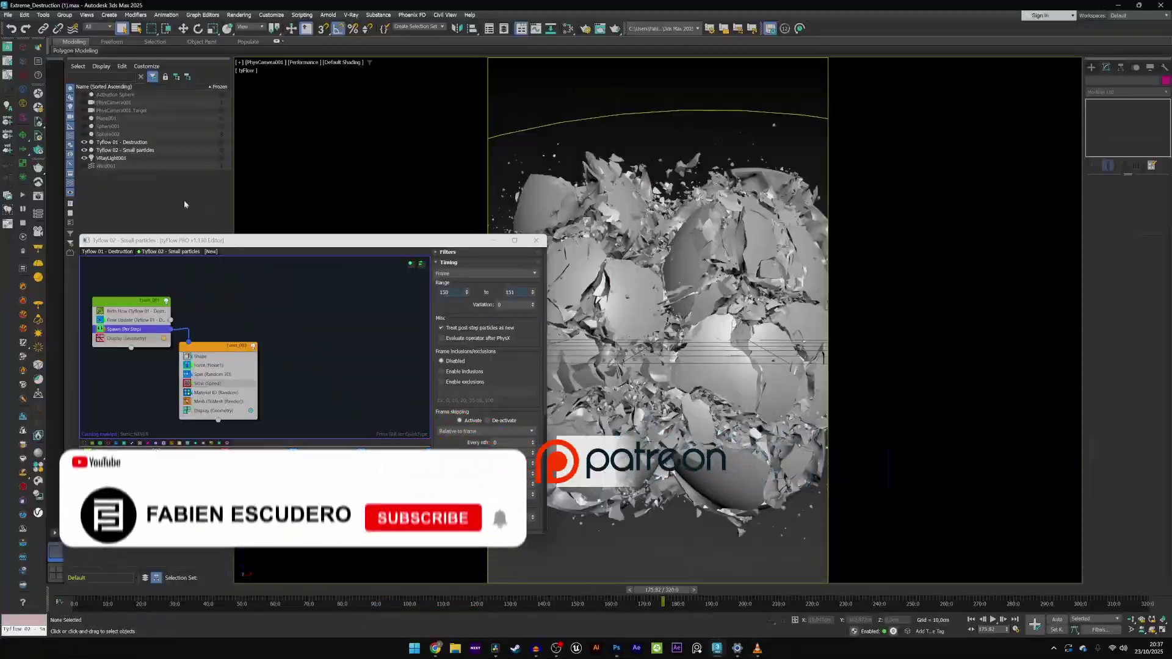
{"action": "left_click", "coordinate": [85, 151]}
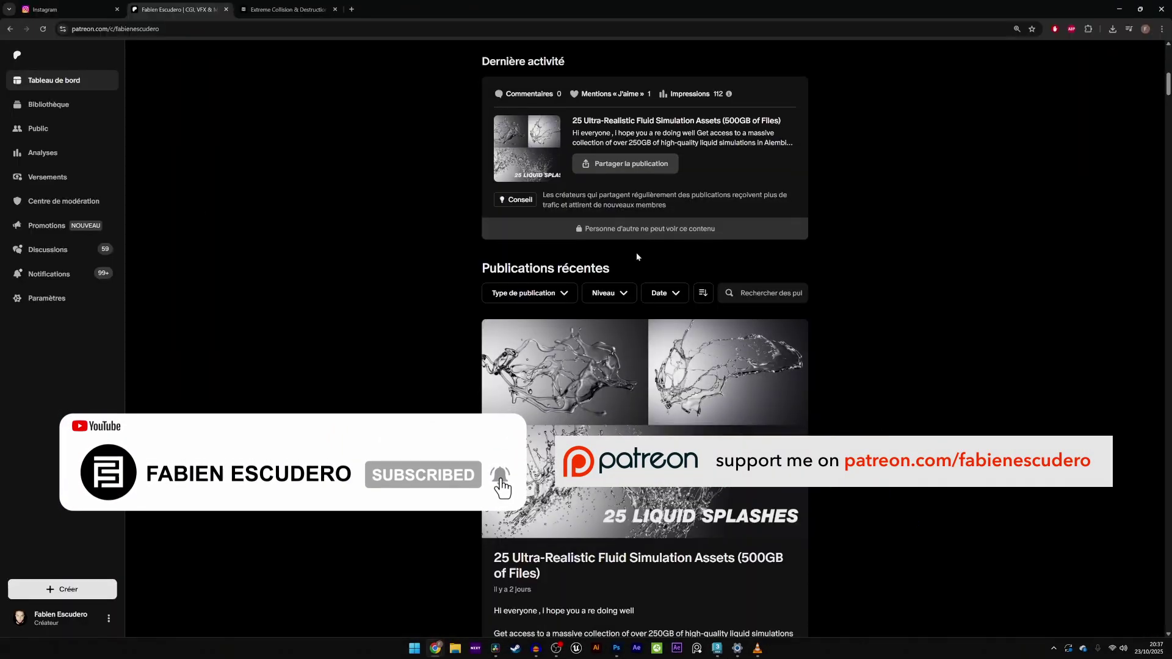
Look through the recent Patreon posts about fluid, clone, destruction and particle setups
{"action": "scroll", "coordinate": [748, 339], "scroll_direction": "down", "scroll_amount": 6}
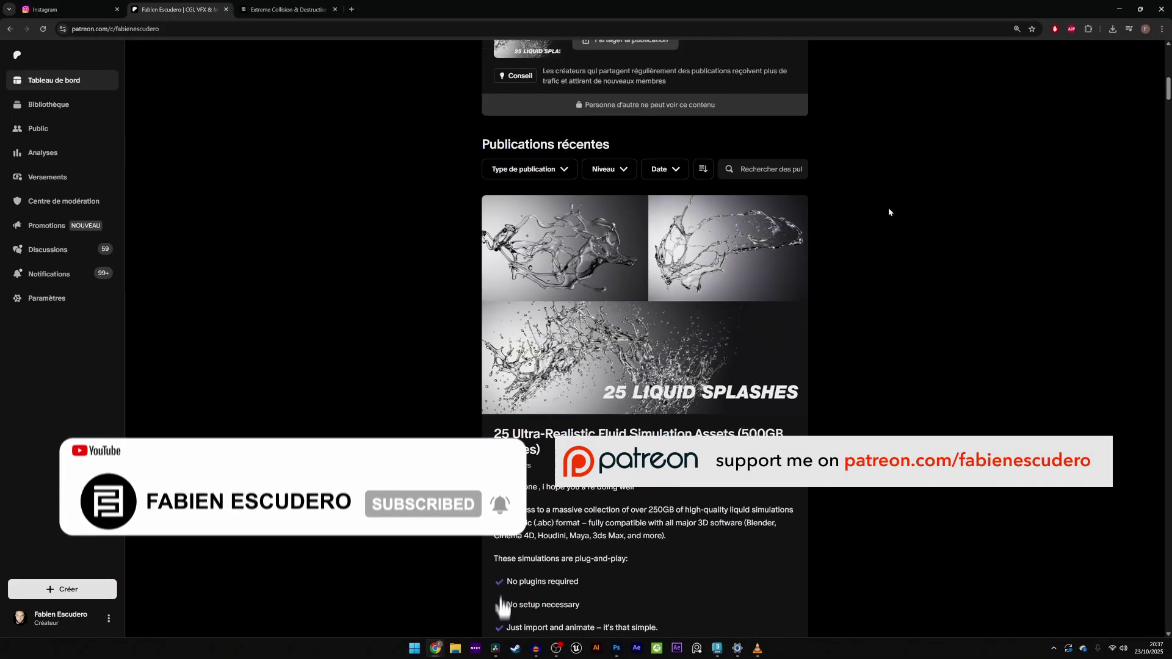
{"action": "scroll", "coordinate": [749, 339], "scroll_direction": "down", "scroll_amount": 15}
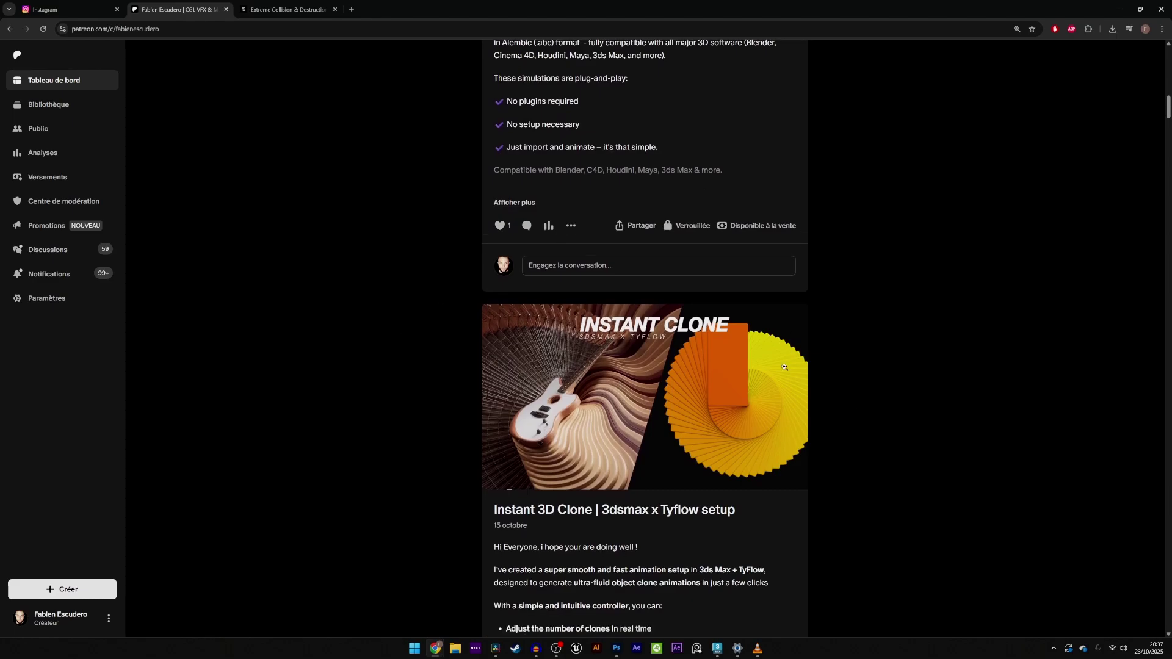
{"action": "scroll", "coordinate": [617, 381], "scroll_direction": "down", "scroll_amount": 15}
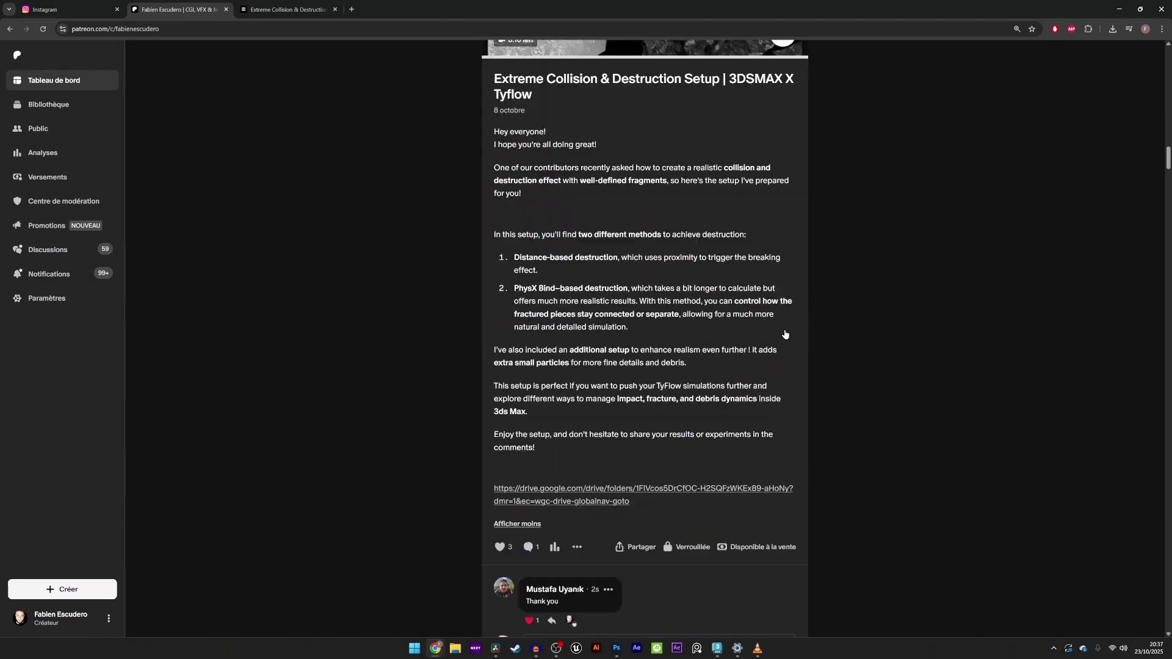
{"action": "scroll", "coordinate": [568, 398], "scroll_direction": "down", "scroll_amount": 15}
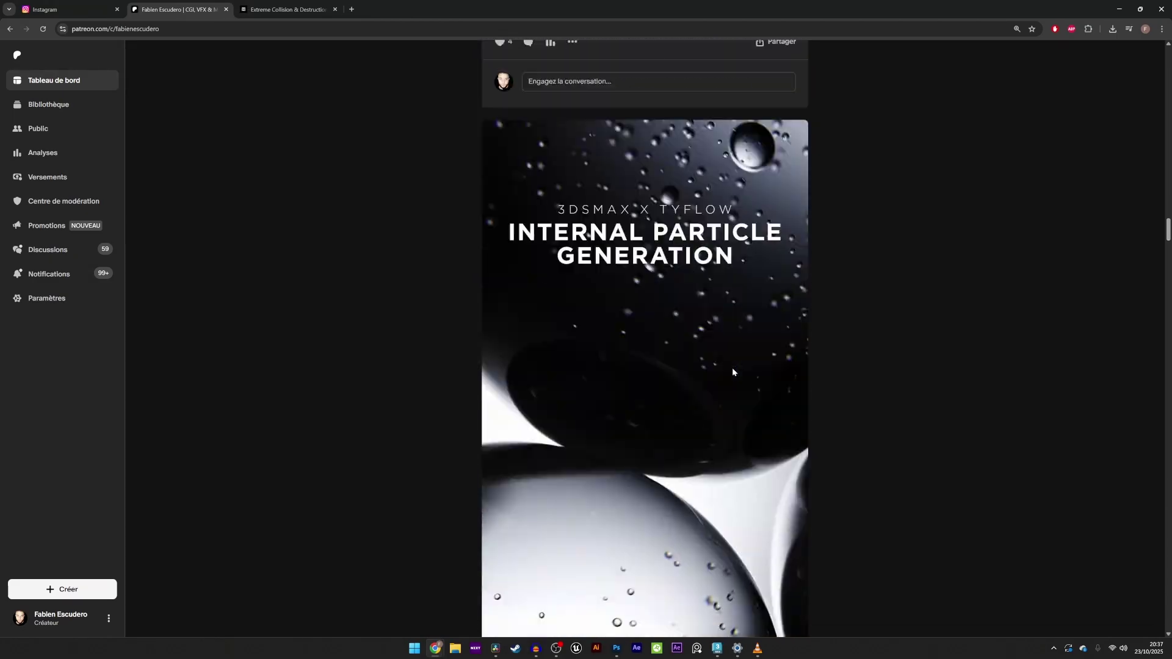
{"action": "scroll", "coordinate": [809, 388], "scroll_direction": "down", "scroll_amount": 3}
{"action": "scroll", "coordinate": [809, 387], "scroll_direction": "up", "scroll_amount": 20}
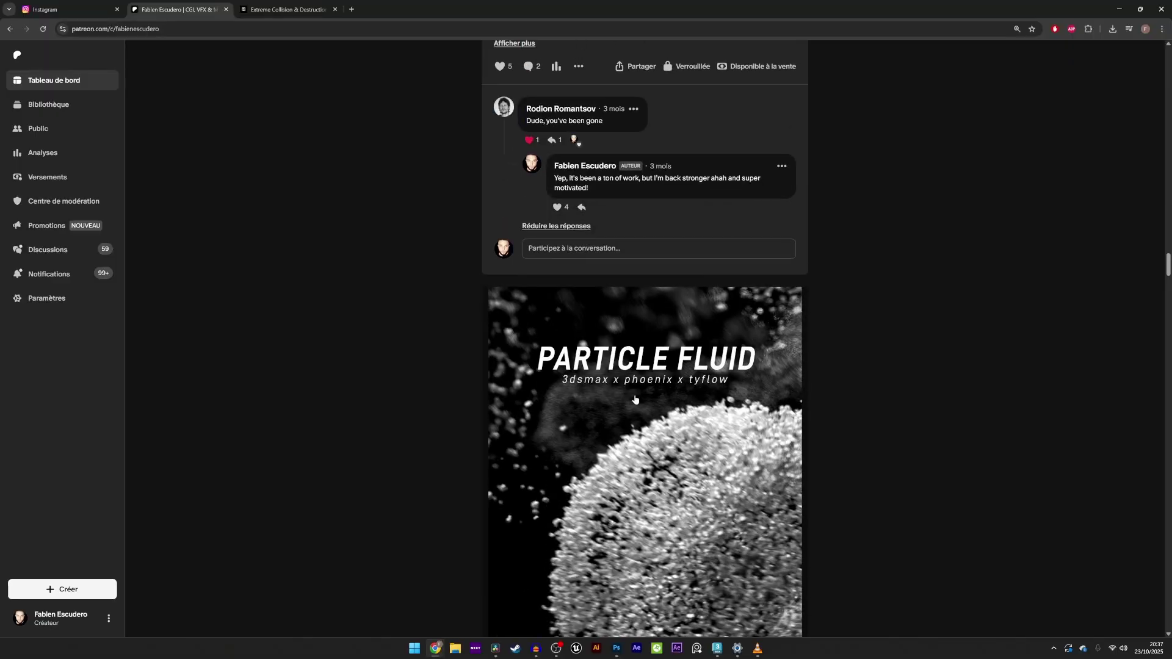
Review the Gumroad product page for the Extreme Collision & Destruction Setup
{"action": "left_click", "coordinate": [290, 9]}
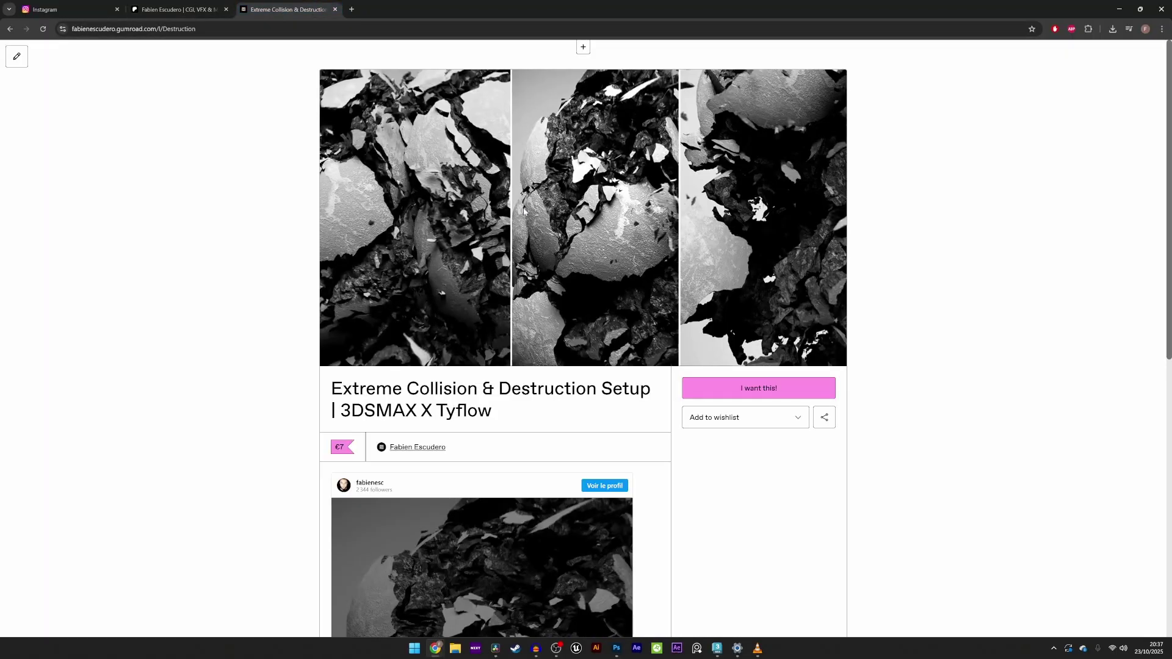
{"action": "scroll", "coordinate": [580, 467], "scroll_direction": "down", "scroll_amount": 4}
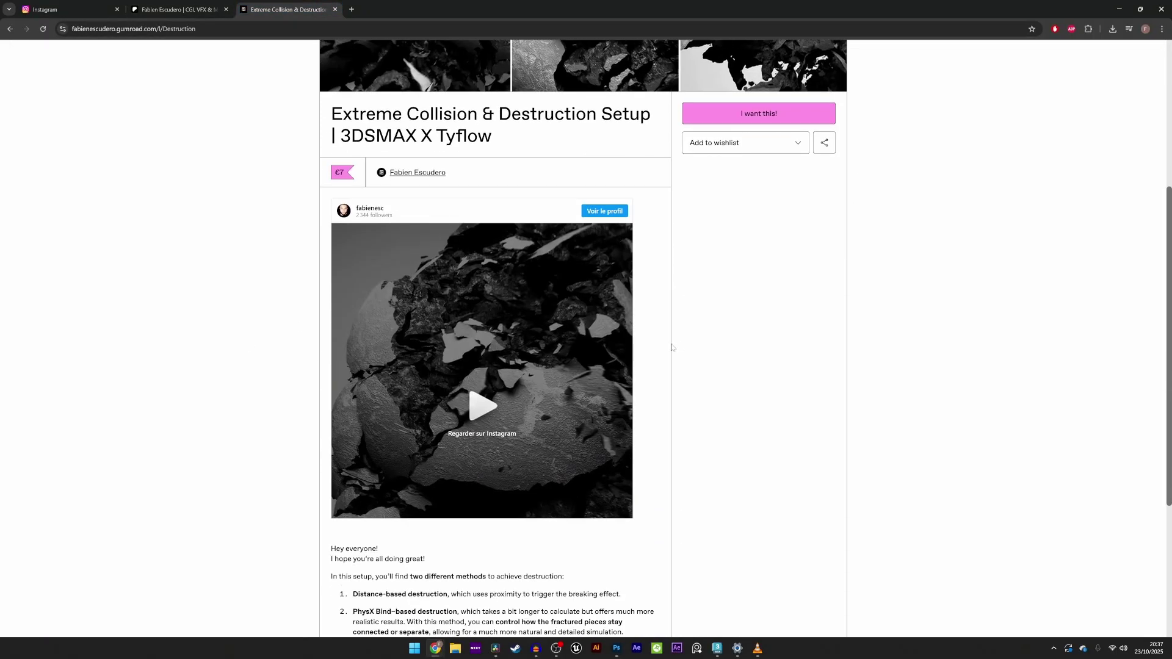
{"action": "scroll", "coordinate": [580, 468], "scroll_direction": "up", "scroll_amount": 4}
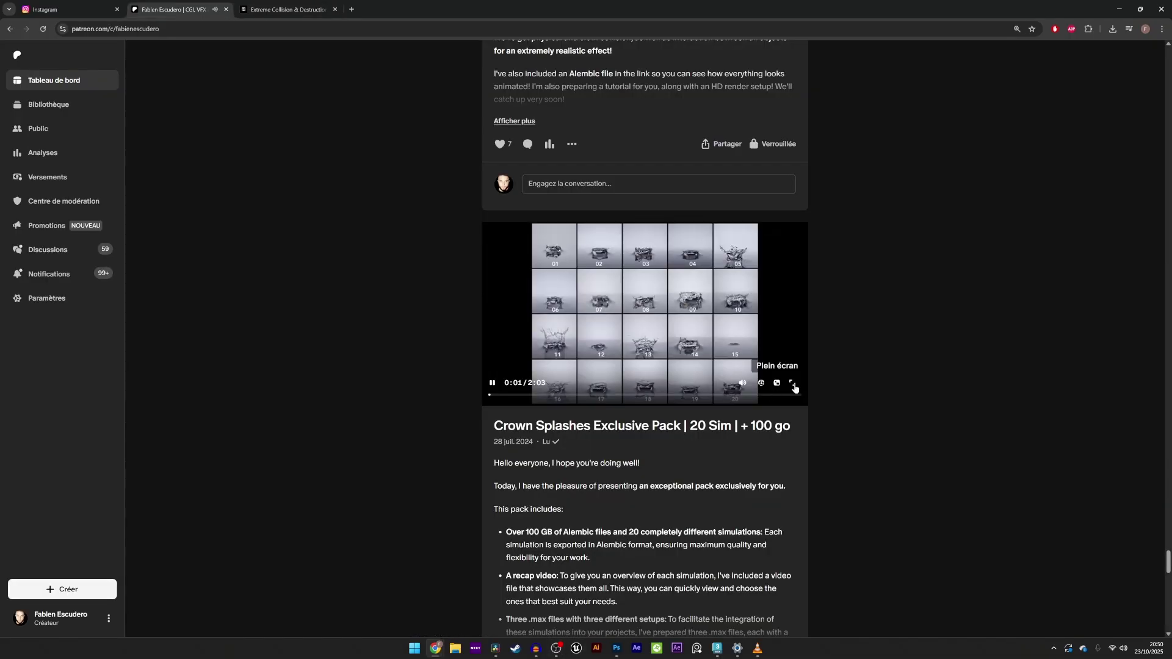
View the Crown Splashes Exclusive Pack video full screen and jump back in its playback
{"action": "left_click", "coordinate": [793, 384]}
{"action": "mouse_move", "coordinate": [144, 648]}
{"action": "left_mouse_down"}
{"action": "mouse_move", "coordinate": [214, 652]}
{"action": "mouse_move", "coordinate": [121, 649]}
{"action": "mouse_move", "coordinate": [134, 648]}
{"action": "left_mouse_up"}
{"action": "left_click", "coordinate": [74, 653]}
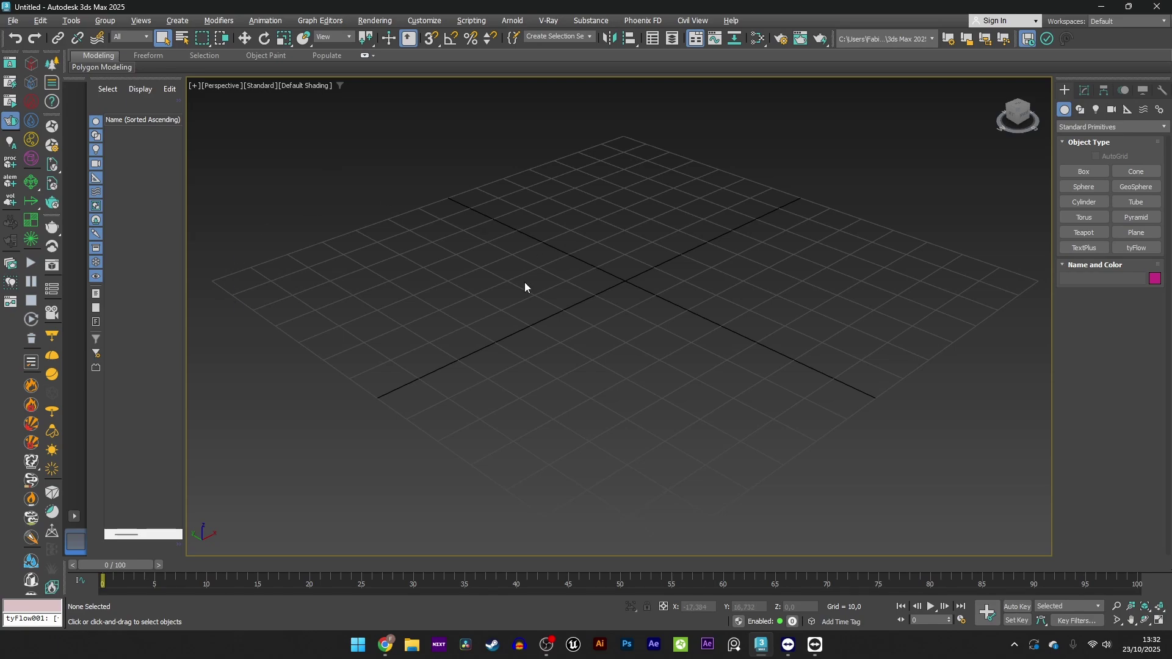
Create a sphere with a radius of about 14 on the grid and set its segments to 61
{"action": "left_click", "coordinate": [1083, 187]}
{"action": "left_click_drag", "start_coordinate": [478, 331], "coordinate": [485, 366]}
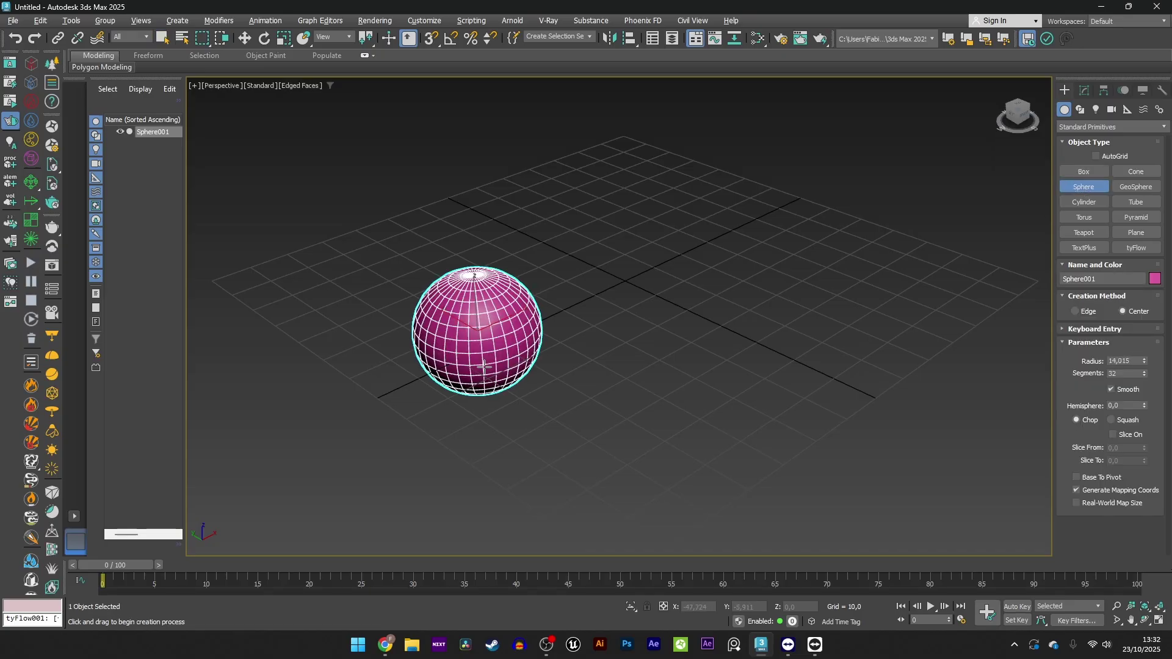
{"action": "type", "text": "50"}
{"action": "key", "text": "Return"}
{"action": "left_click_drag", "start_coordinate": [1144, 377], "coordinate": [1145, 370]}
Draw a torus knot beside the sphere with a radius of about 12.6 and a cross-section radius of about 4.4
{"action": "middle_click_drag", "start_coordinate": [853, 319], "coordinate": [782, 314]}
{"action": "left_click", "coordinate": [1070, 128]}
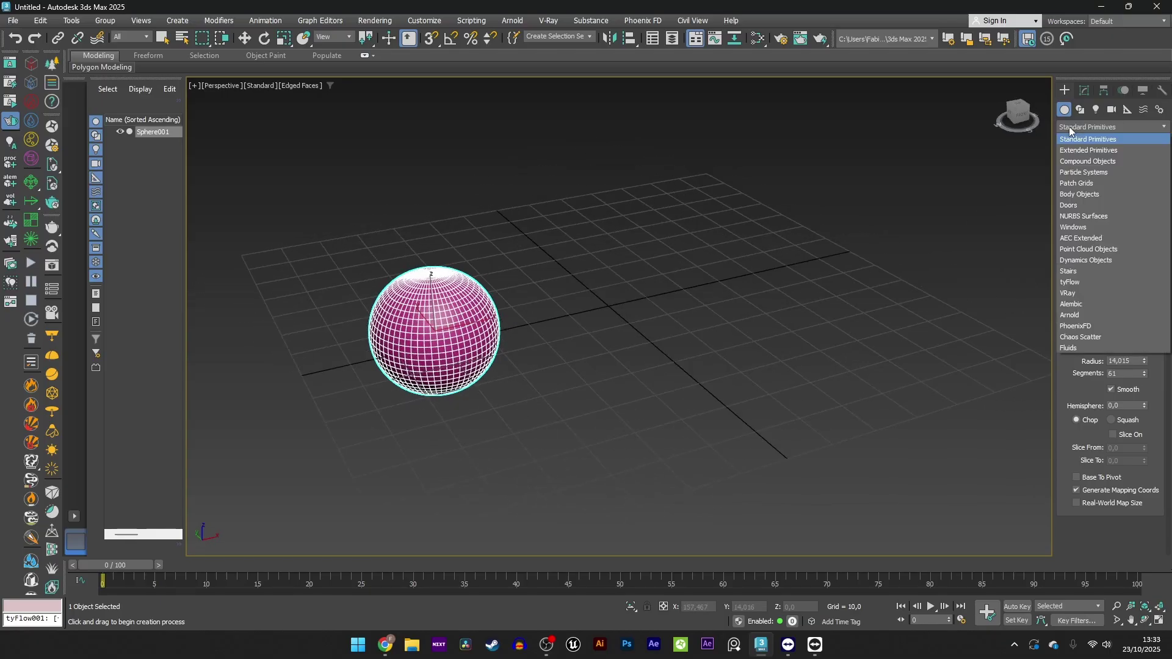
{"action": "left_click", "coordinate": [1089, 150]}
{"action": "left_click", "coordinate": [1137, 171]}
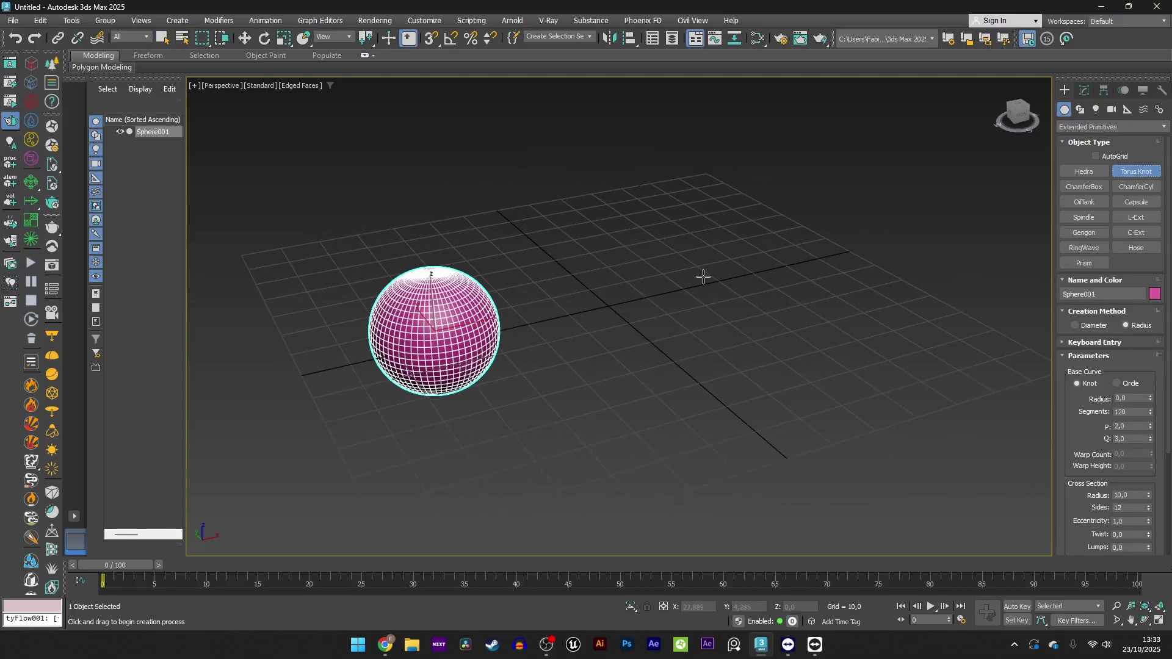
{"action": "left_click_drag", "start_coordinate": [710, 263], "coordinate": [712, 287]}
{"action": "left_click", "coordinate": [709, 260]}
{"action": "left_click", "coordinate": [714, 252]}
{"action": "right_click", "coordinate": [714, 252]}
Scale the torus knot uniformly to about 79%
{"action": "right_click", "coordinate": [713, 254]}
{"action": "left_click", "coordinate": [731, 282]}
{"action": "middle_click_drag", "start_coordinate": [712, 287], "coordinate": [690, 267], "text": "alt"}
{"action": "left_click_drag", "start_coordinate": [706, 273], "coordinate": [706, 281]}
Raise the torus knot's base curve segments to 158 and its cross-section sides to 29
{"action": "left_click", "coordinate": [1082, 90]}
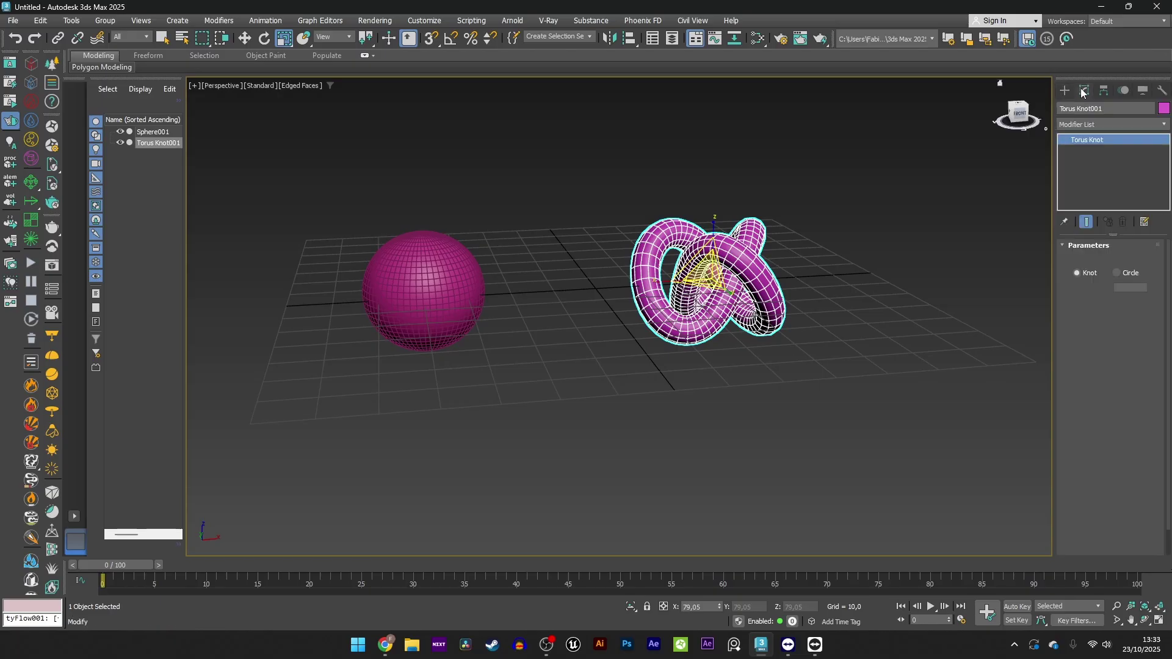
{"action": "left_click_drag", "start_coordinate": [1151, 303], "coordinate": [1151, 276]}
{"action": "left_click_drag", "start_coordinate": [1147, 400], "coordinate": [1153, 385]}
Move the torus knot along X, farther from the sphere, to about X 45
{"action": "right_click", "coordinate": [723, 237]}
{"action": "left_click", "coordinate": [734, 249]}
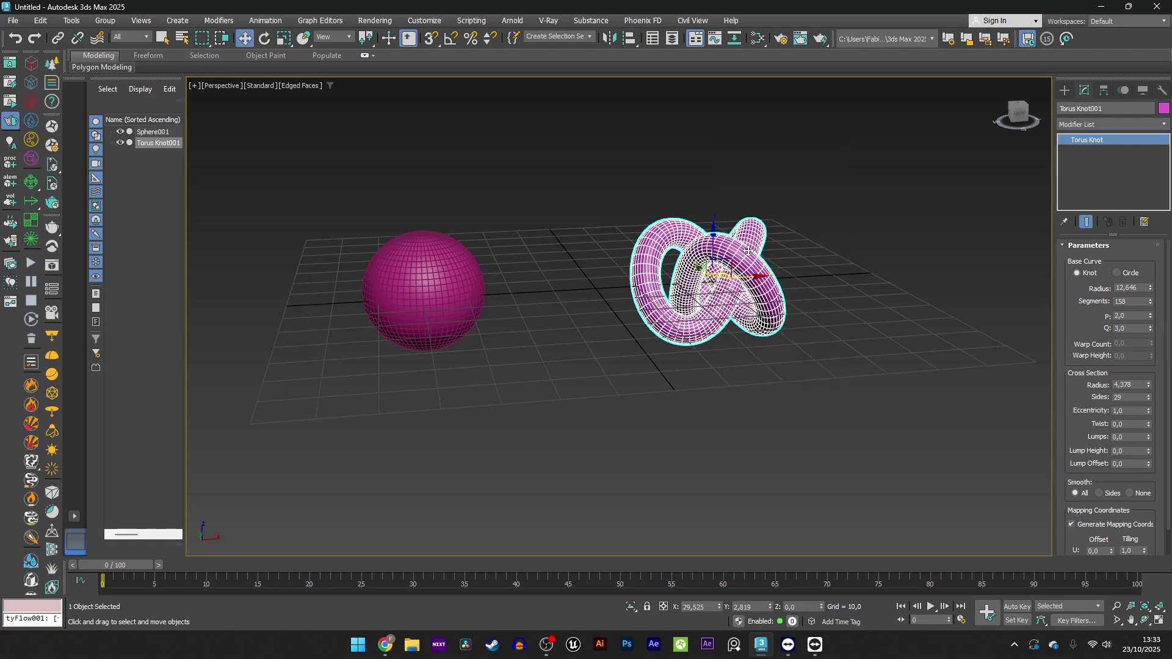
{"action": "middle_click_drag", "start_coordinate": [743, 290], "coordinate": [694, 325]}
{"action": "left_click_drag", "start_coordinate": [699, 312], "coordinate": [759, 307]}
{"action": "middle_click_drag", "start_coordinate": [700, 326], "coordinate": [684, 326]}
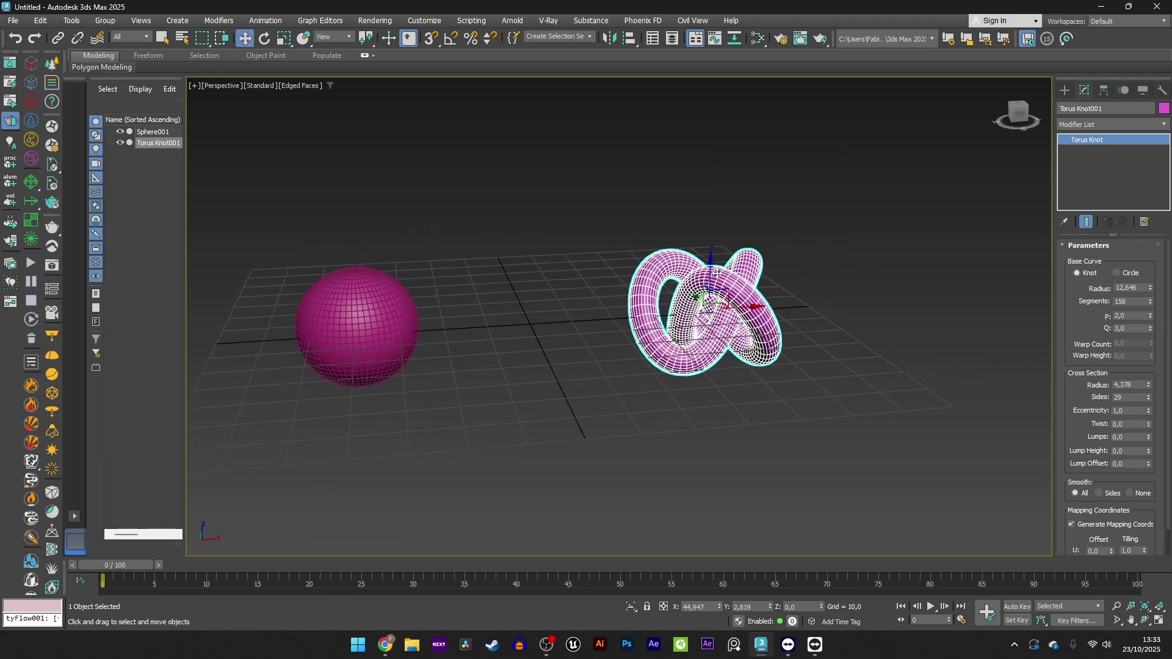
Create a tyFlow object beside the torus knot and open its editor
{"action": "left_click", "coordinate": [1065, 90]}
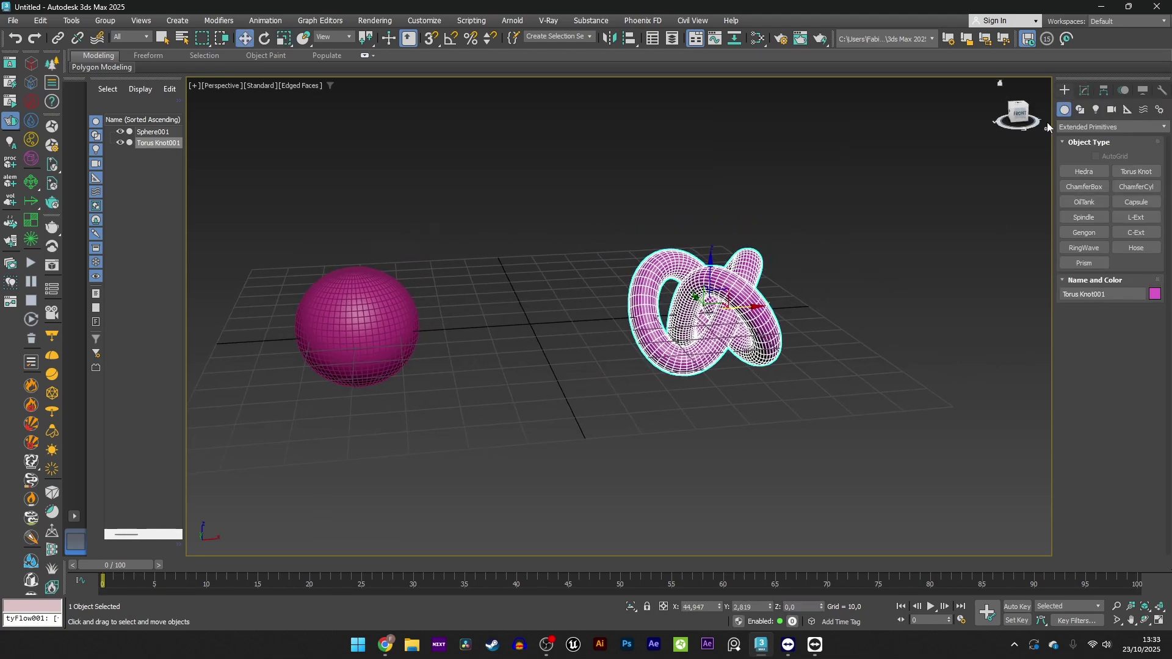
{"action": "left_click", "coordinate": [1111, 126]}
{"action": "left_click", "coordinate": [1093, 135]}
{"action": "left_click", "coordinate": [1136, 248]}
{"action": "left_click", "coordinate": [870, 320]}
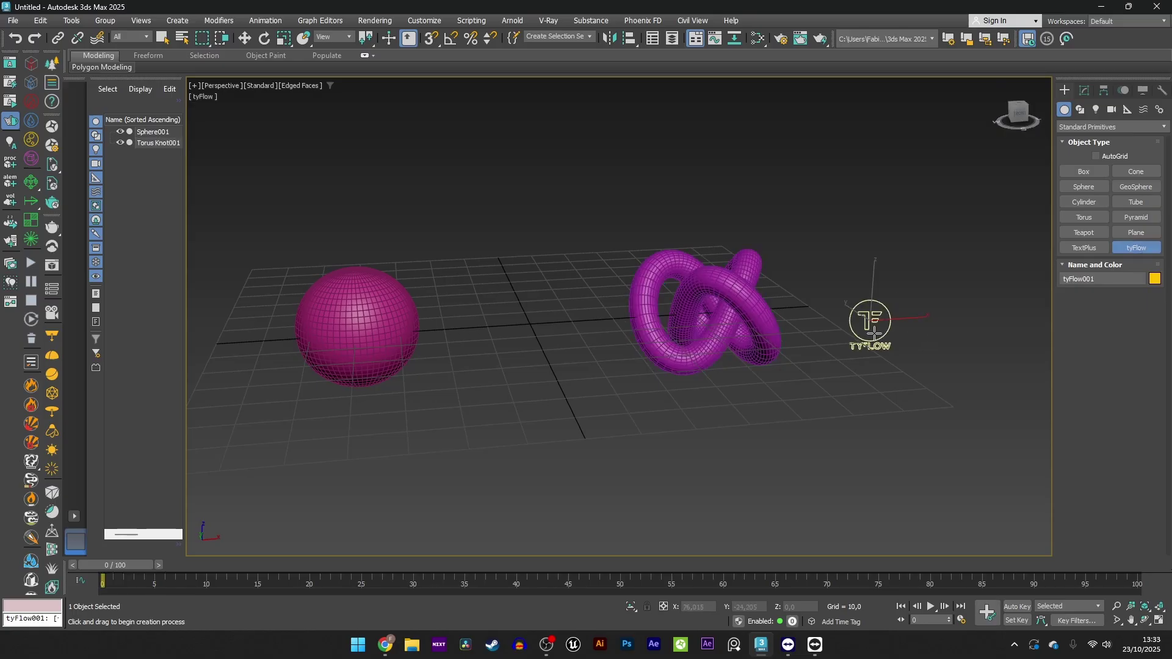
{"action": "left_click", "coordinate": [1084, 90]}
{"action": "left_click", "coordinate": [1102, 272]}
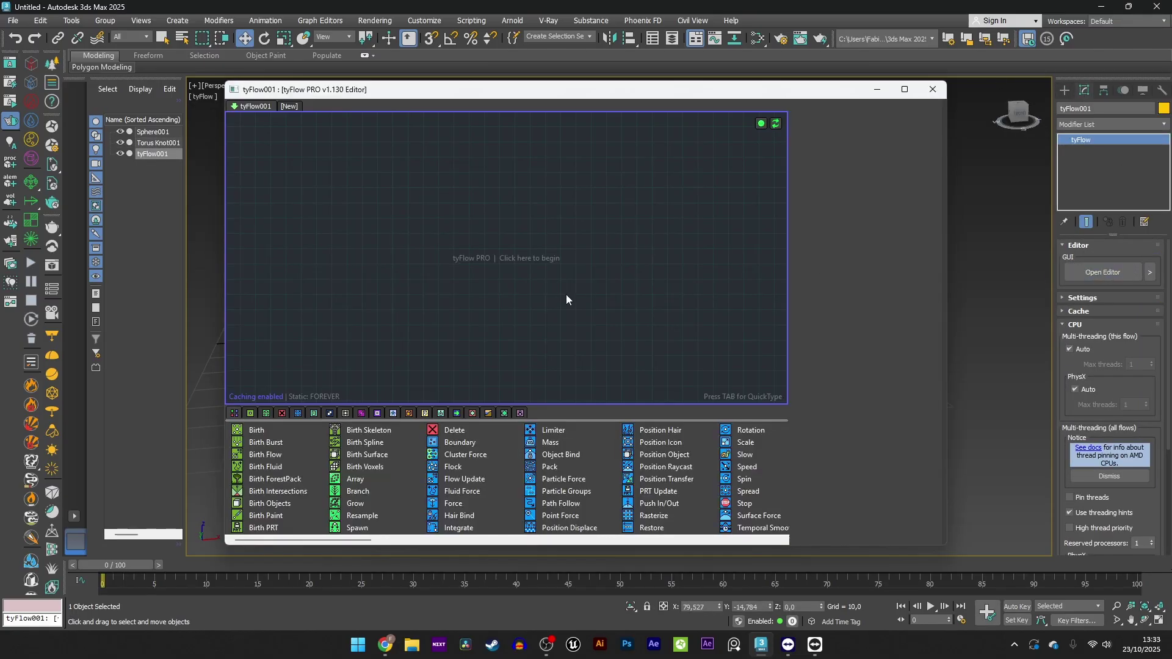
Narrow the tyFlow editor window and move it aside so the sphere and torus knot can be seen
{"action": "left_click_drag", "start_coordinate": [224, 211], "coordinate": [529, 239]}
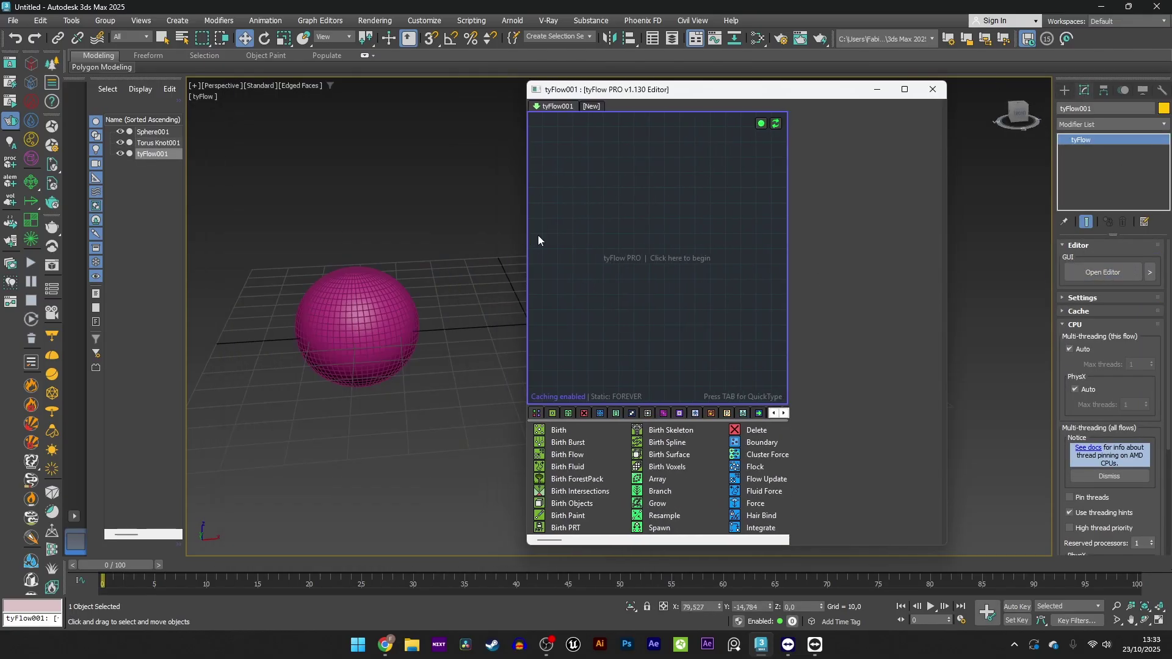
{"action": "left_click_drag", "start_coordinate": [691, 98], "coordinate": [824, 92]}
{"action": "middle_click_drag", "start_coordinate": [643, 232], "coordinate": [534, 219]}
{"action": "scroll", "coordinate": [534, 220], "scroll_direction": "down", "scroll_amount": 1}
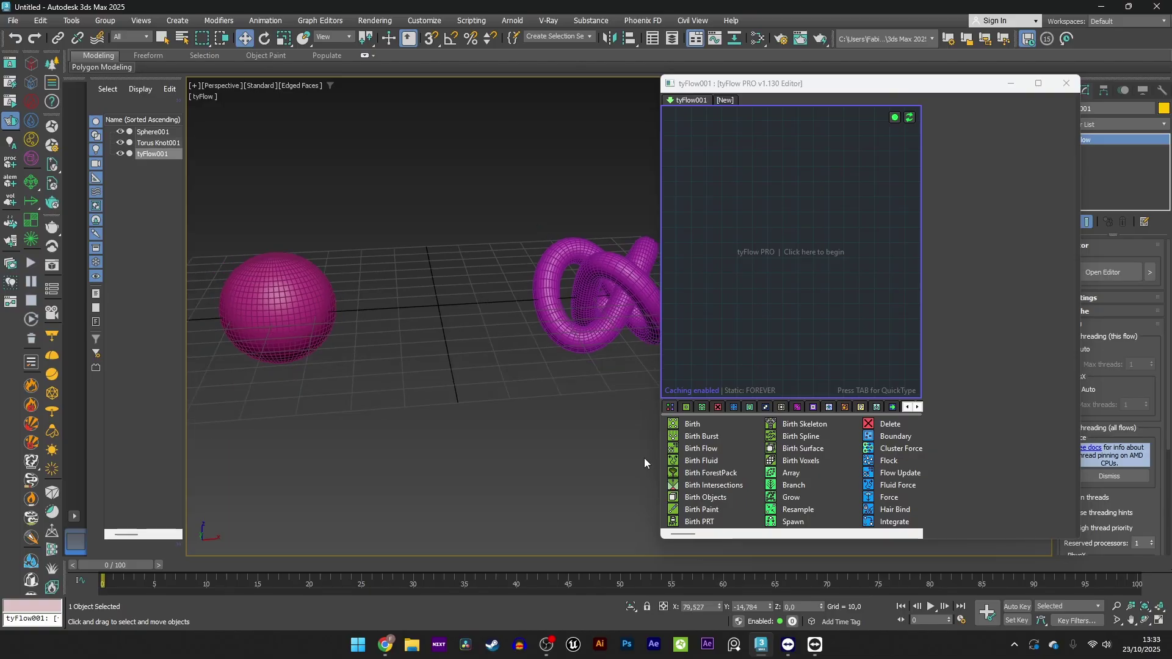
Add a Birth Objects event using Sphere001 and Torus Knot001, and hide both source objects in the scene
{"action": "left_click_drag", "start_coordinate": [703, 505], "coordinate": [745, 157]}
{"action": "left_click", "coordinate": [974, 247]}
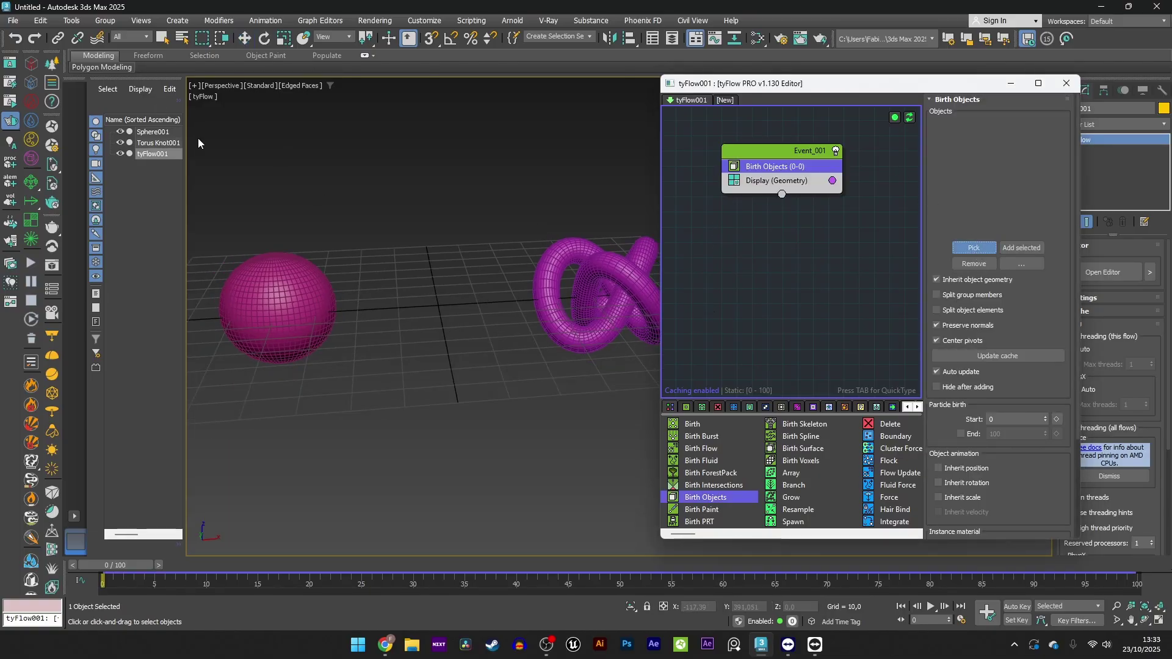
{"action": "left_click", "coordinate": [156, 132]}
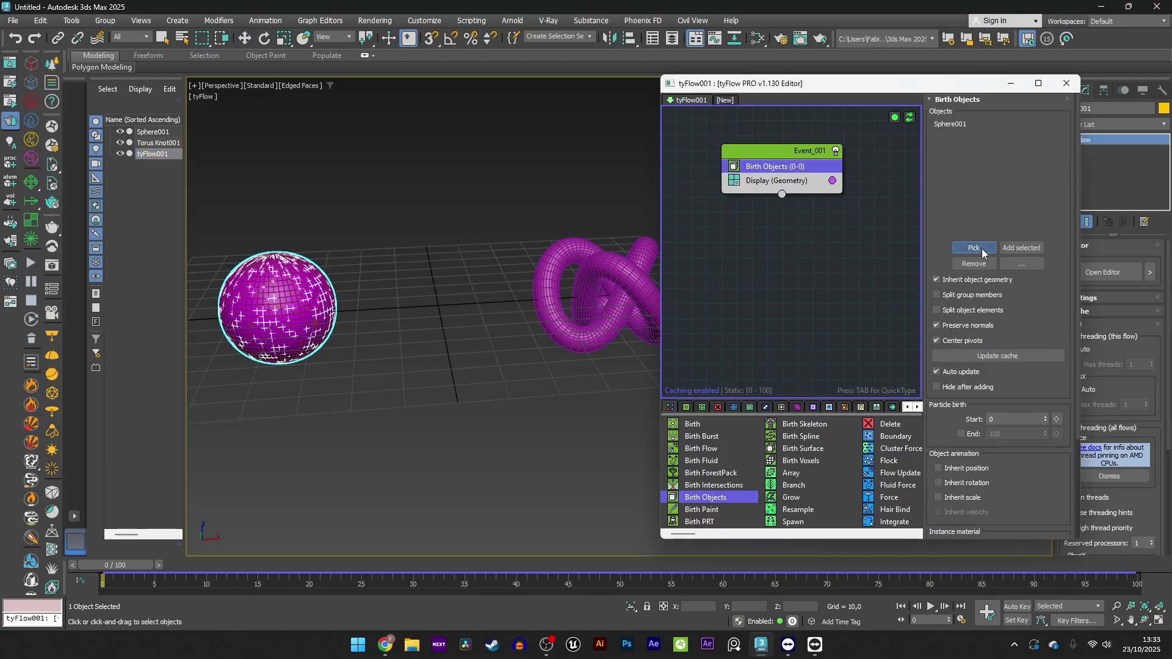
{"action": "left_click", "coordinate": [152, 143]}
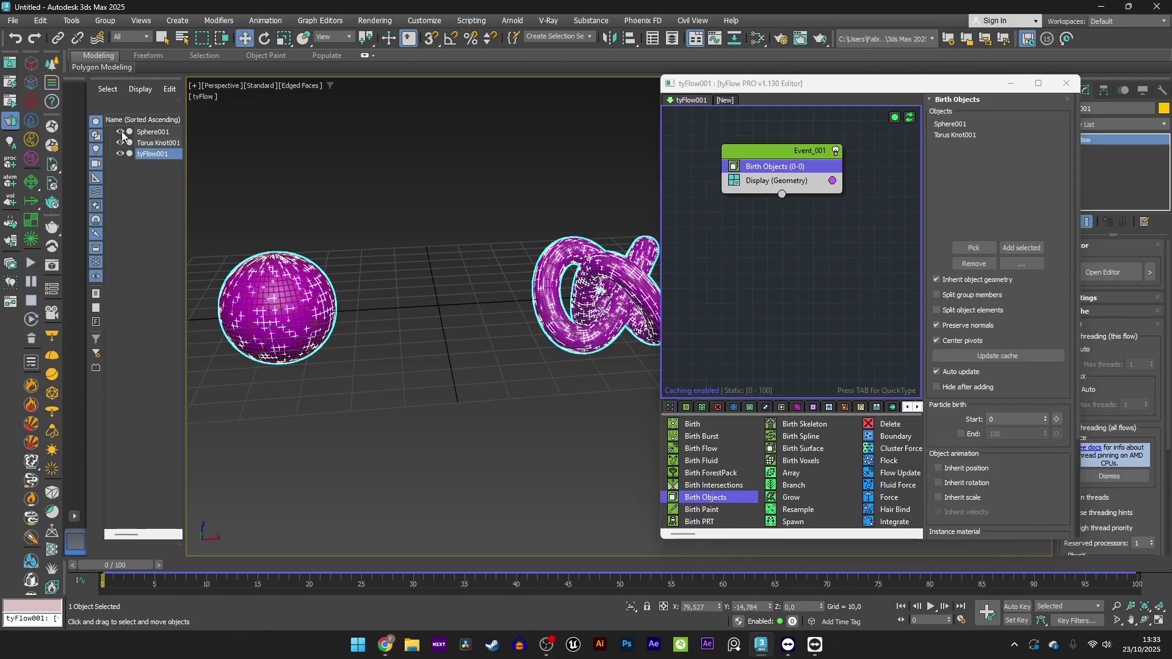
{"action": "left_click", "coordinate": [119, 133]}
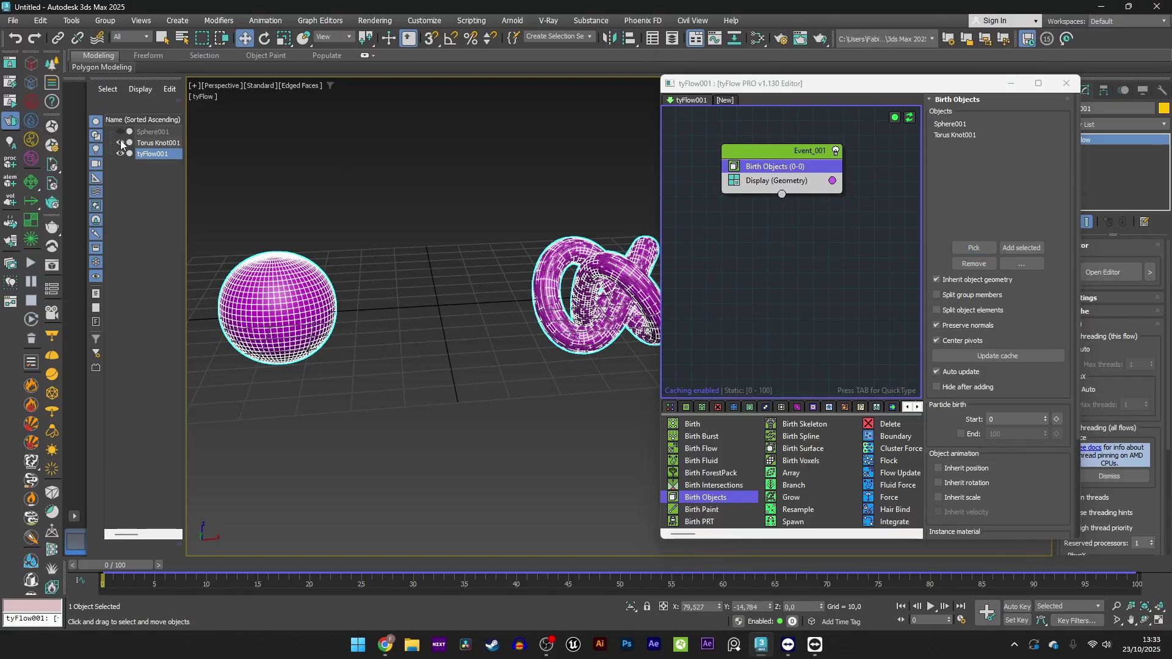
{"action": "left_click", "coordinate": [121, 143]}
Add a Force operator to Event_001 between Birth Objects and Display
{"action": "scroll", "coordinate": [349, 274], "scroll_direction": "up", "scroll_amount": 1}
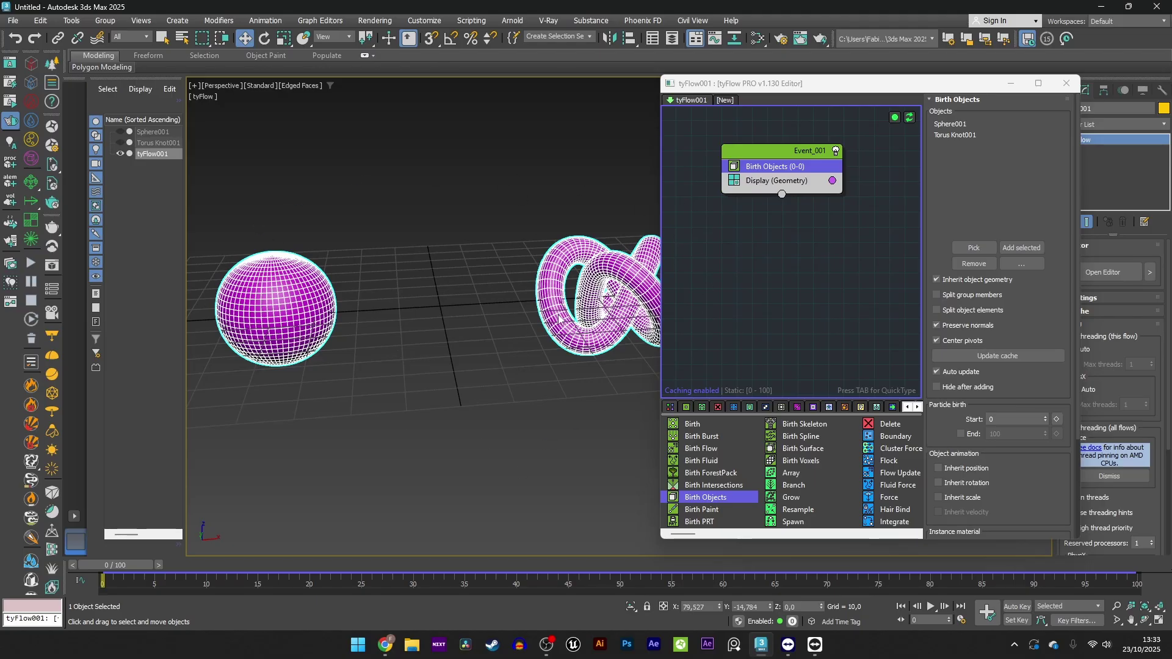
{"action": "scroll", "coordinate": [447, 320], "scroll_direction": "up", "scroll_amount": 5}
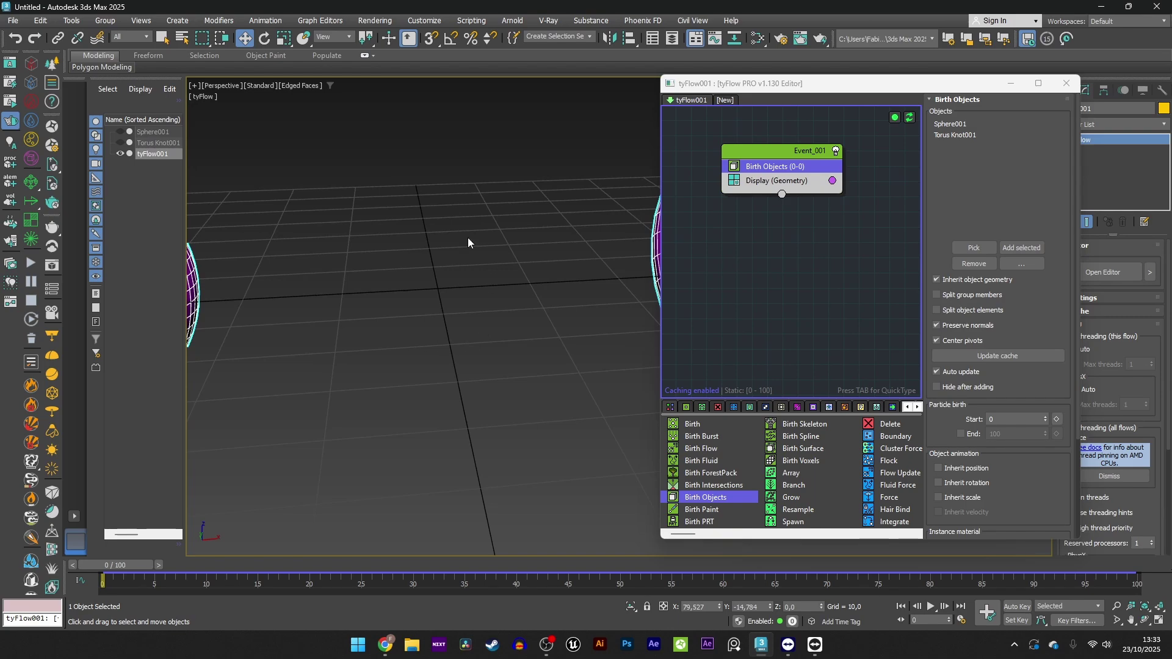
{"action": "scroll", "coordinate": [447, 280], "scroll_direction": "down", "scroll_amount": 4}
{"action": "scroll", "coordinate": [812, 188], "scroll_direction": "down", "scroll_amount": 1}
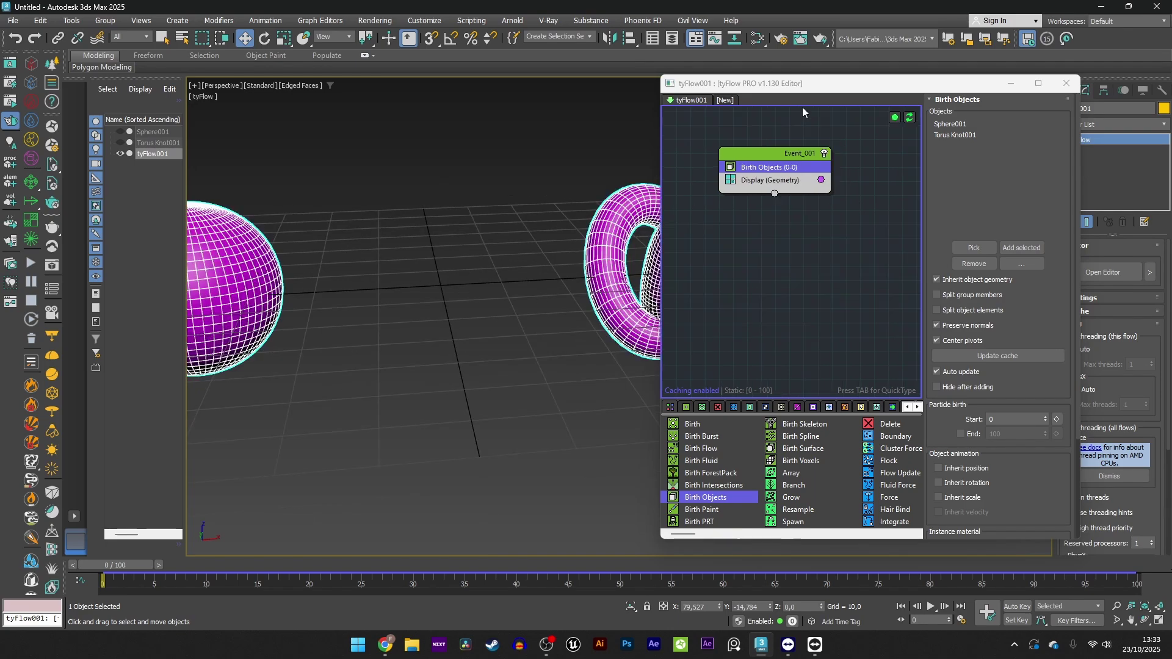
{"action": "key", "text": "Tab"}
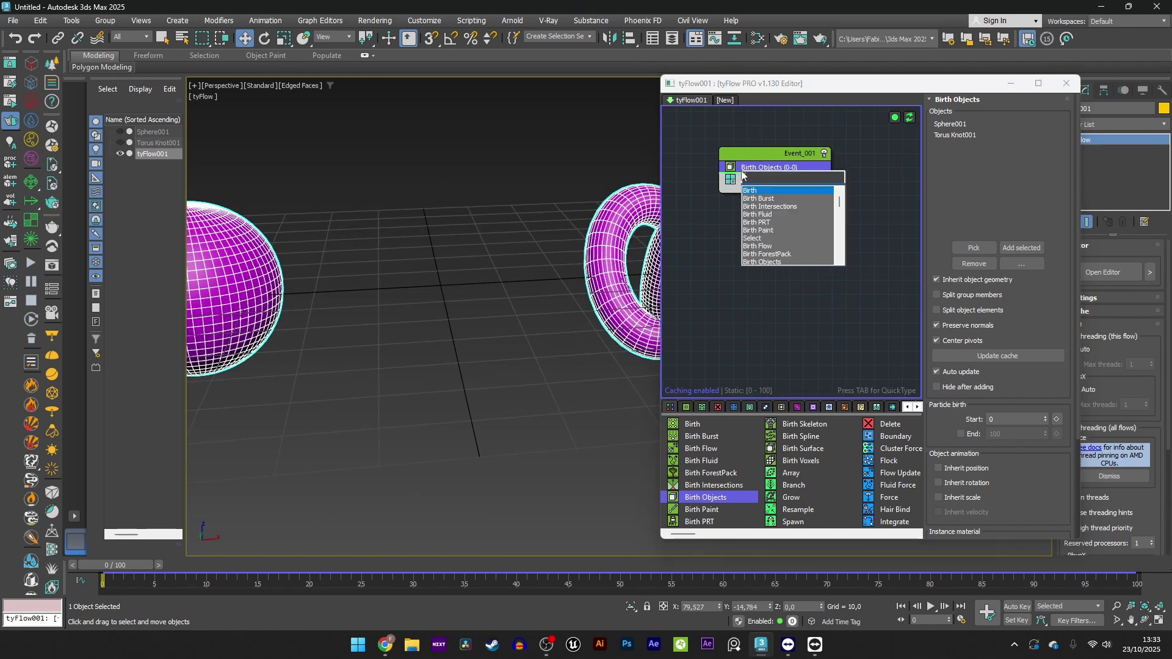
{"action": "type", "text": "for"}
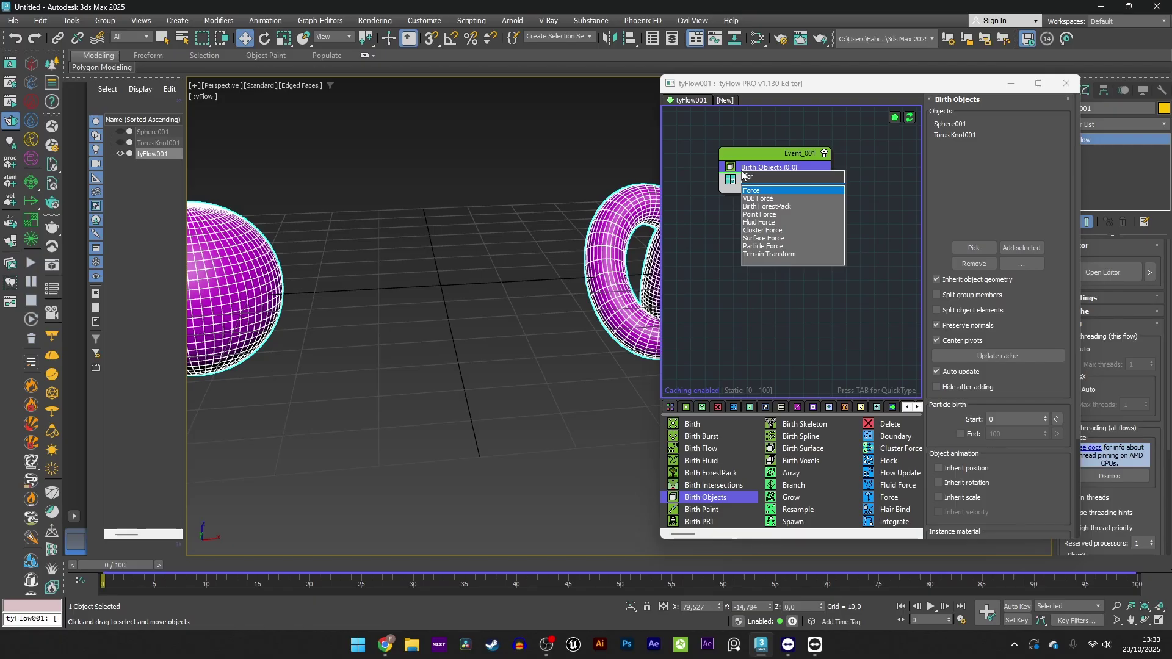
{"action": "key", "text": "Return"}
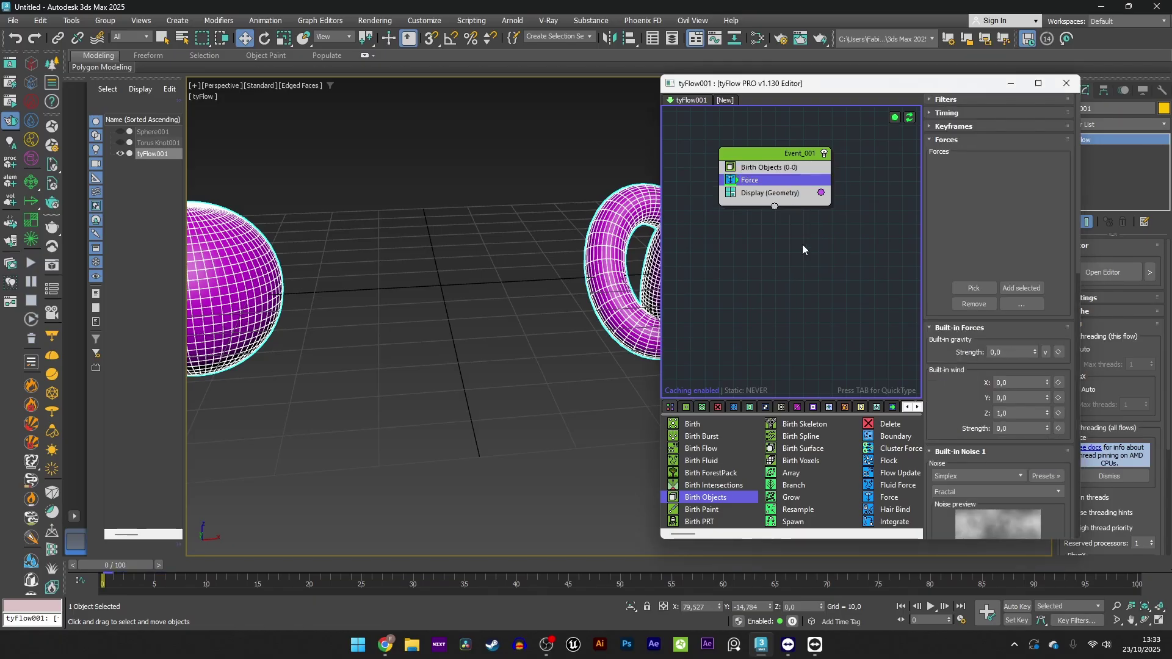
Create a tyWind force helper on the grid between the sphere and the torus knot
{"action": "left_click_drag", "start_coordinate": [945, 88], "coordinate": [841, 113]}
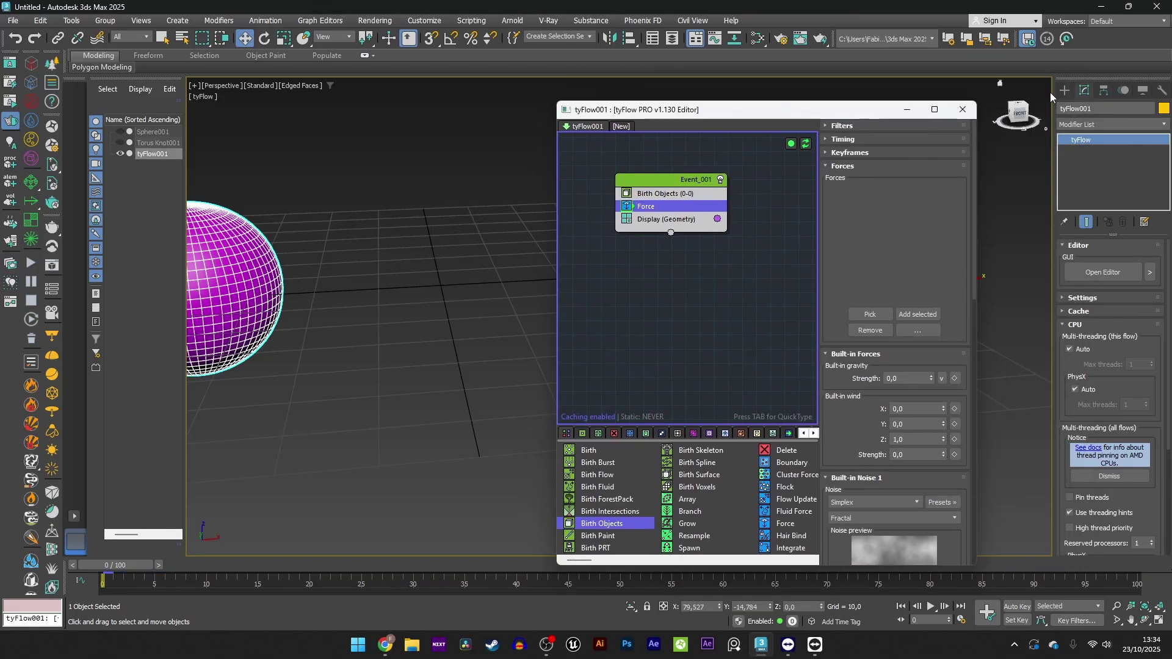
{"action": "left_click", "coordinate": [1122, 138]}
{"action": "left_click", "coordinate": [1063, 92]}
{"action": "left_click", "coordinate": [1126, 111]}
{"action": "left_click", "coordinate": [1079, 127]}
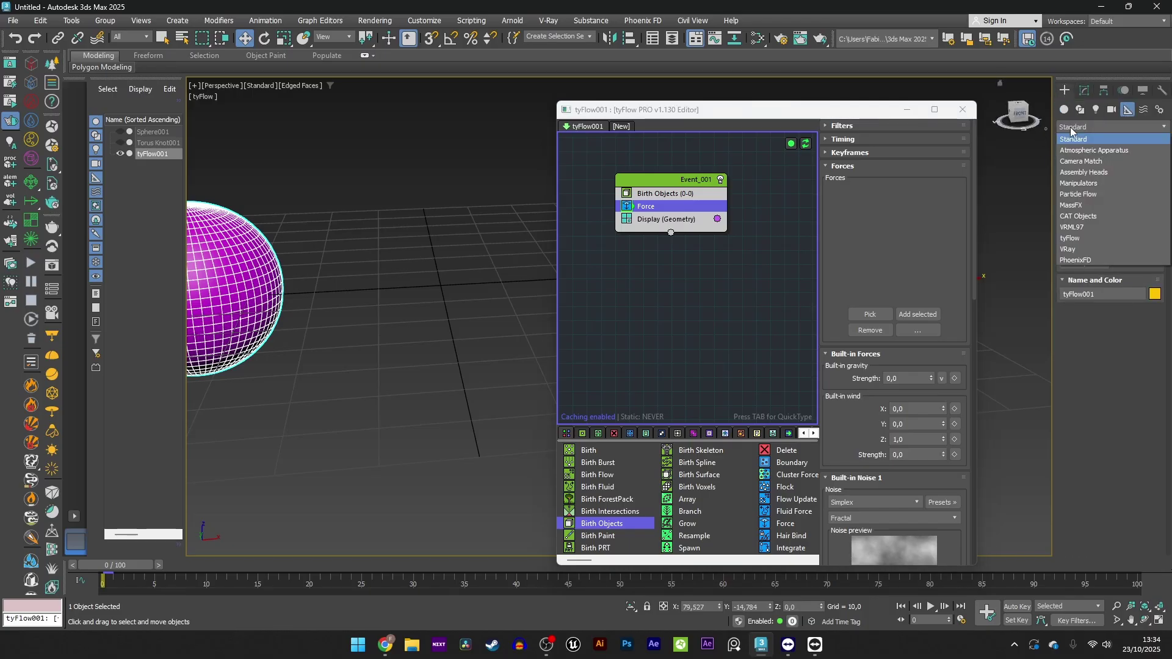
{"action": "left_click", "coordinate": [1078, 240]}
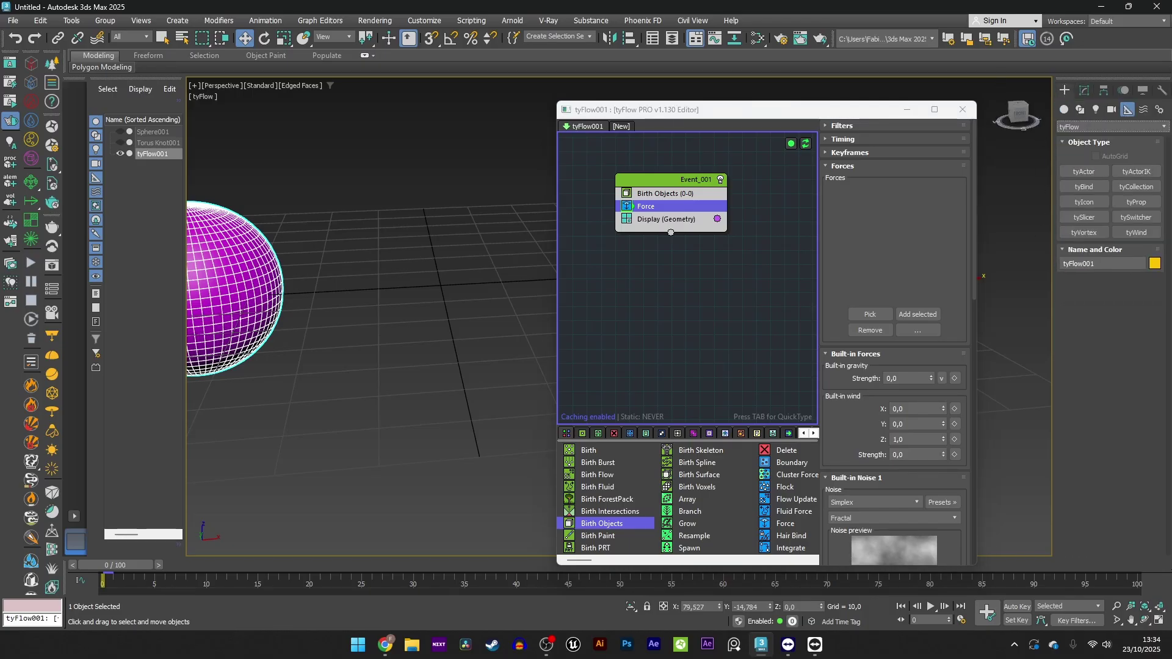
{"action": "left_click", "coordinate": [1136, 232]}
{"action": "mouse_move", "coordinate": [429, 283]}
{"action": "left_mouse_down"}
{"action": "mouse_move", "coordinate": [448, 295]}
{"action": "mouse_move", "coordinate": [450, 285]}
{"action": "left_mouse_up"}
{"action": "right_click", "coordinate": [450, 285]}
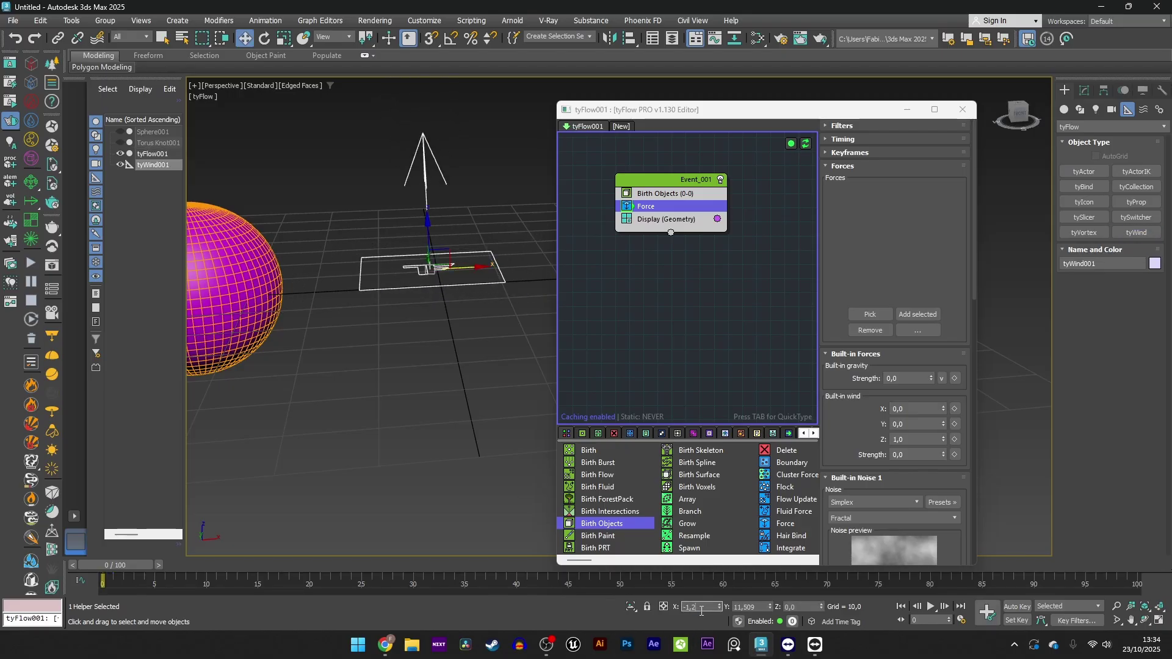
Center the tyWind helper on the grid by setting its X and Y position to 0
{"action": "key", "text": "BackSpace"}
{"action": "key", "text": "BackSpace"}
{"action": "key", "text": "BackSpace"}
{"action": "type", "text": "0"}
{"action": "key", "text": "Return"}
{"action": "type", "text": "0"}
{"action": "key", "text": "Return"}
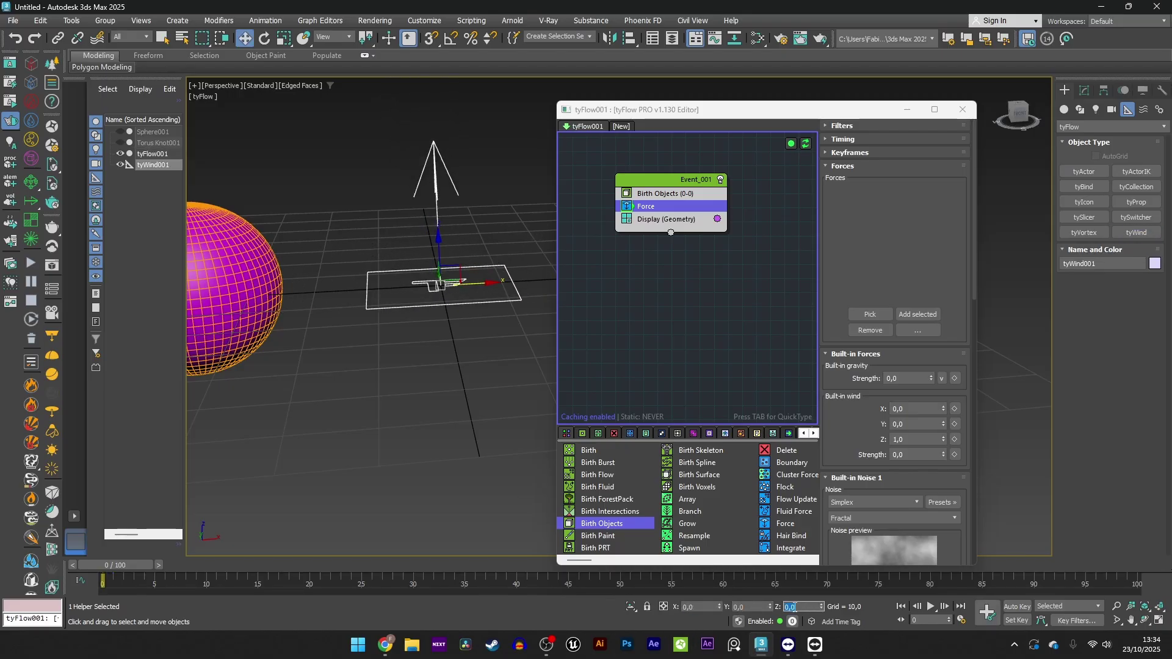
Change the wind type of tyWind001 to Spherical and collapse its Noise settings
{"action": "left_click", "coordinate": [1084, 89]}
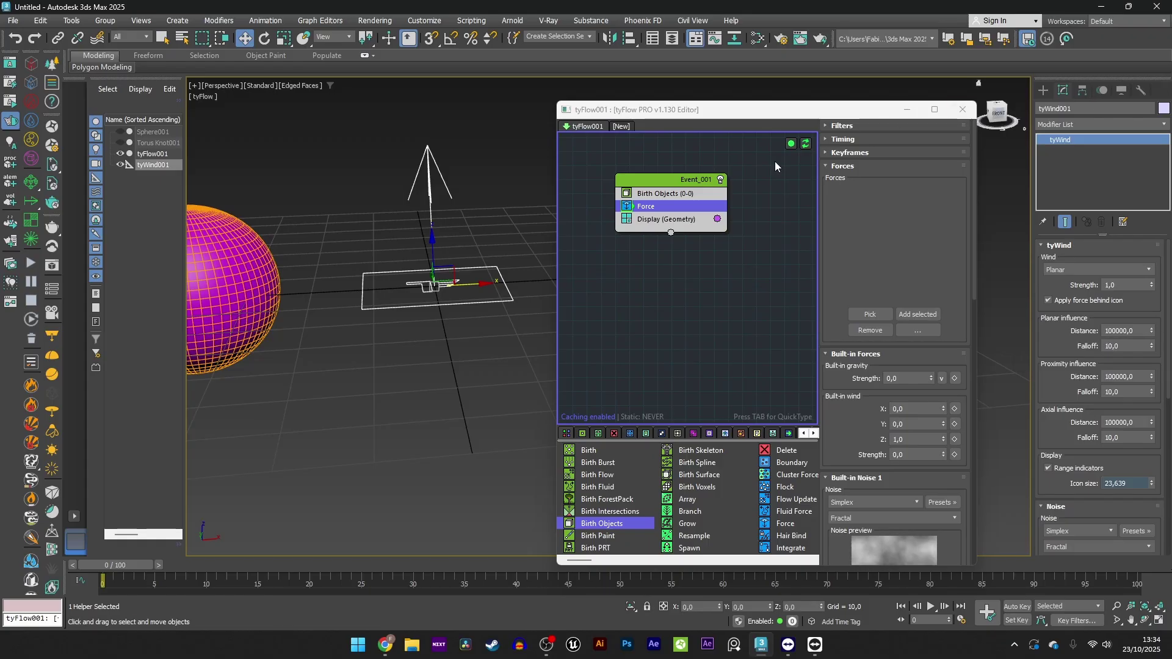
{"action": "left_click", "coordinate": [1098, 270]}
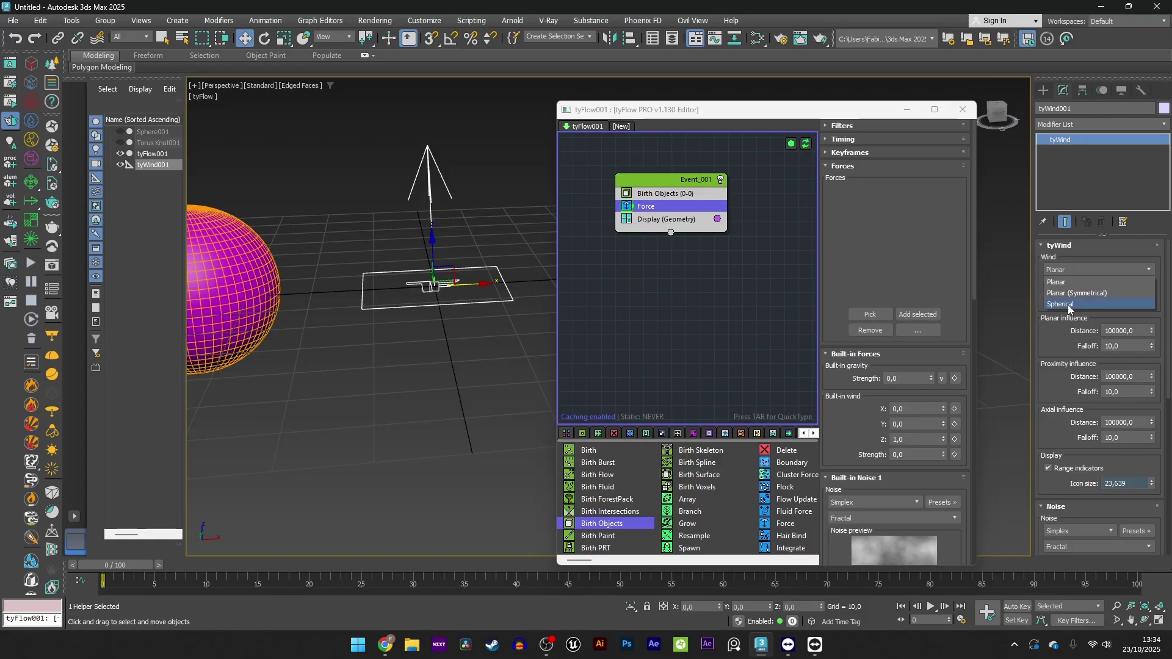
{"action": "left_click", "coordinate": [1073, 289]}
{"action": "left_click_drag", "start_coordinate": [1086, 476], "coordinate": [1097, 370]}
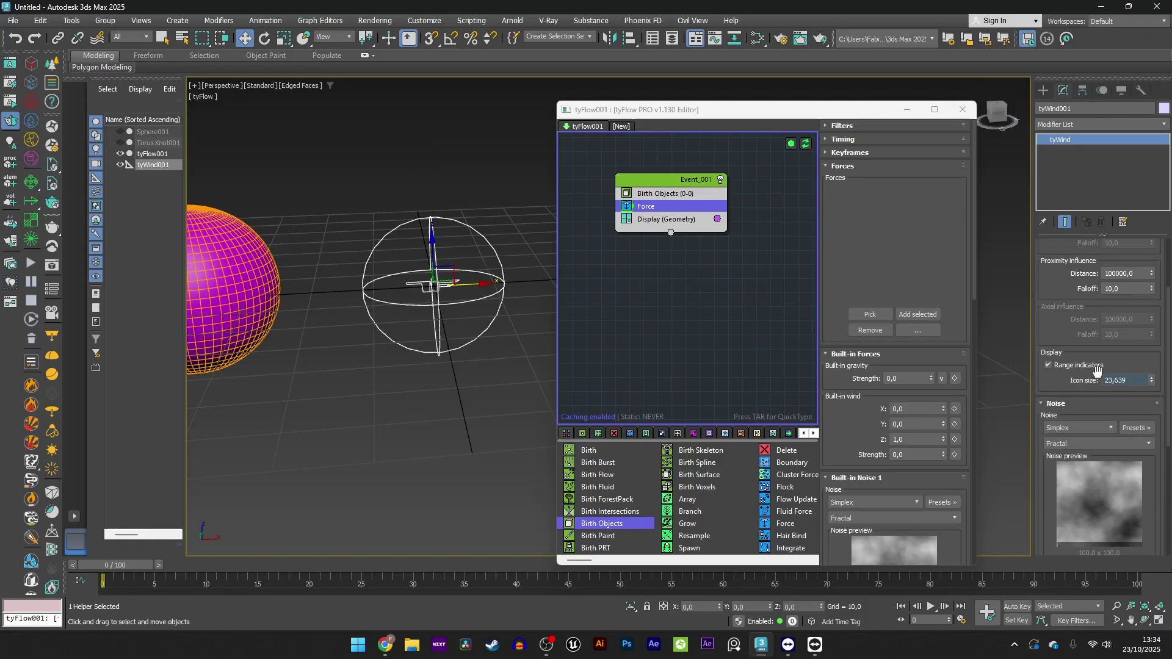
{"action": "left_click", "coordinate": [1050, 404]}
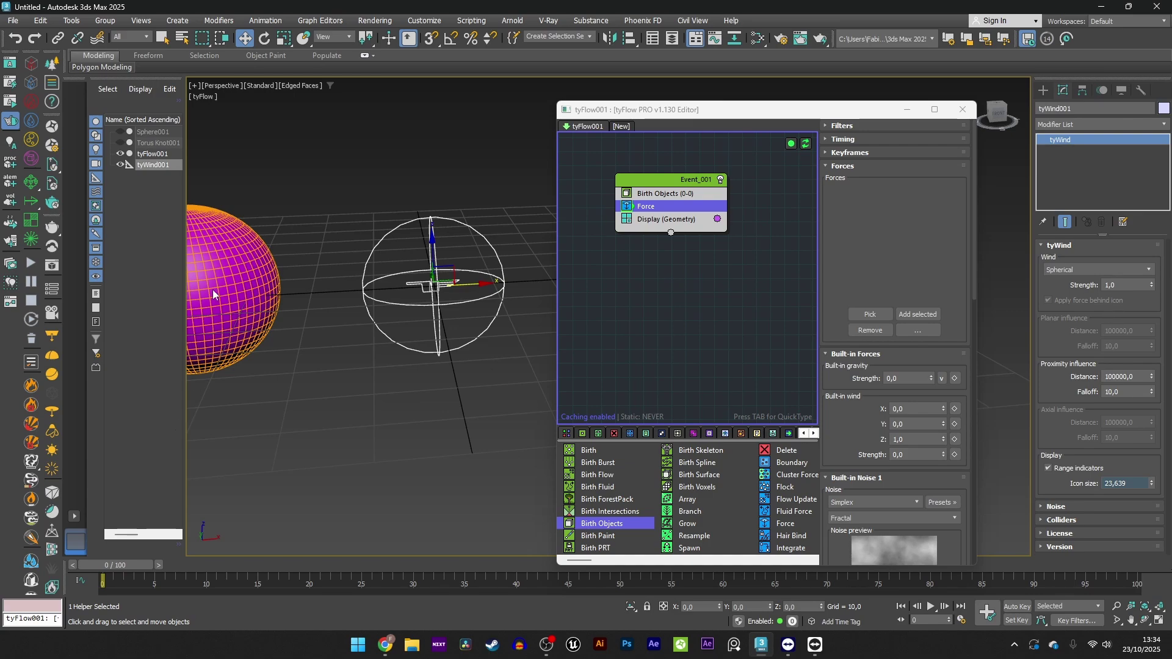
Move and narrow the tyFlow editor to uncover the wind settings, and set the tyWind001 strength to -0,5
{"action": "scroll", "coordinate": [478, 287], "scroll_direction": "down", "scroll_amount": 3}
{"action": "left_click_drag", "start_coordinate": [666, 116], "coordinate": [770, 85]}
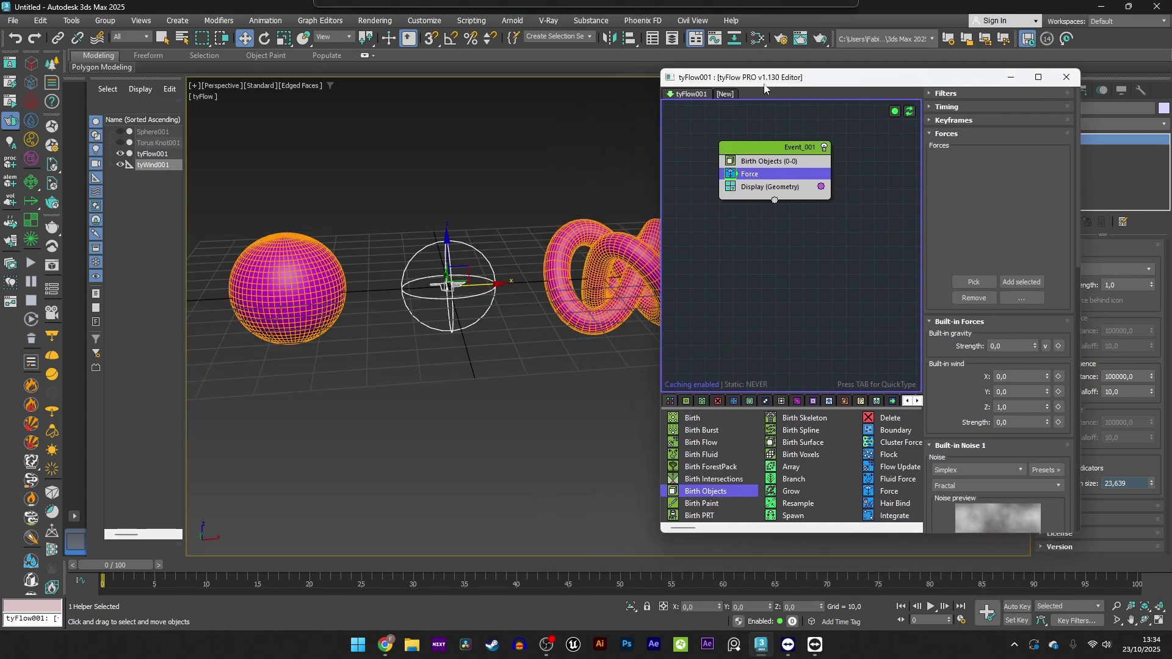
{"action": "middle_click_drag", "start_coordinate": [591, 275], "coordinate": [565, 274]}
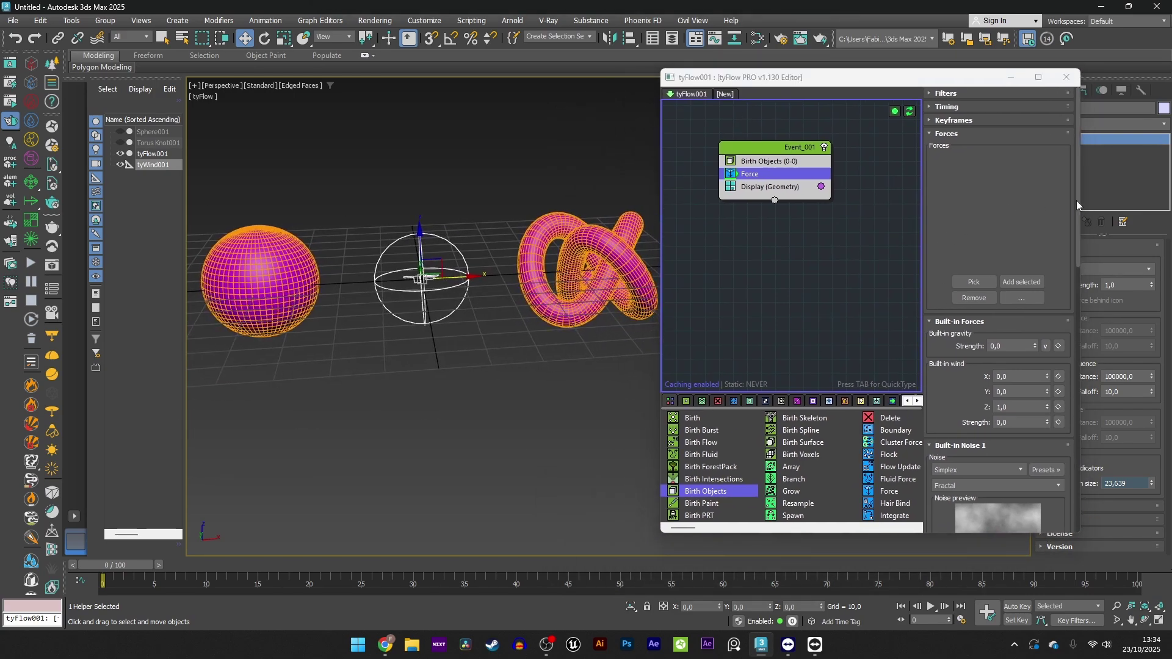
{"action": "left_click_drag", "start_coordinate": [1079, 201], "coordinate": [1045, 202]}
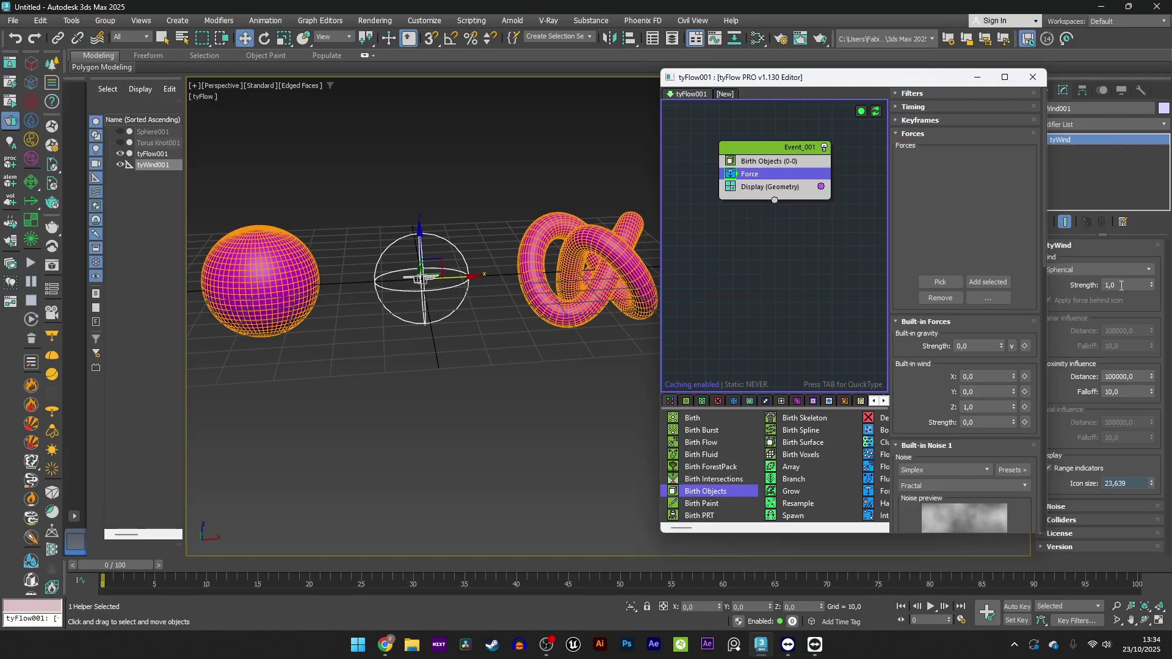
{"action": "left_click", "coordinate": [1122, 286]}
{"action": "type", "text": "-0,5"}
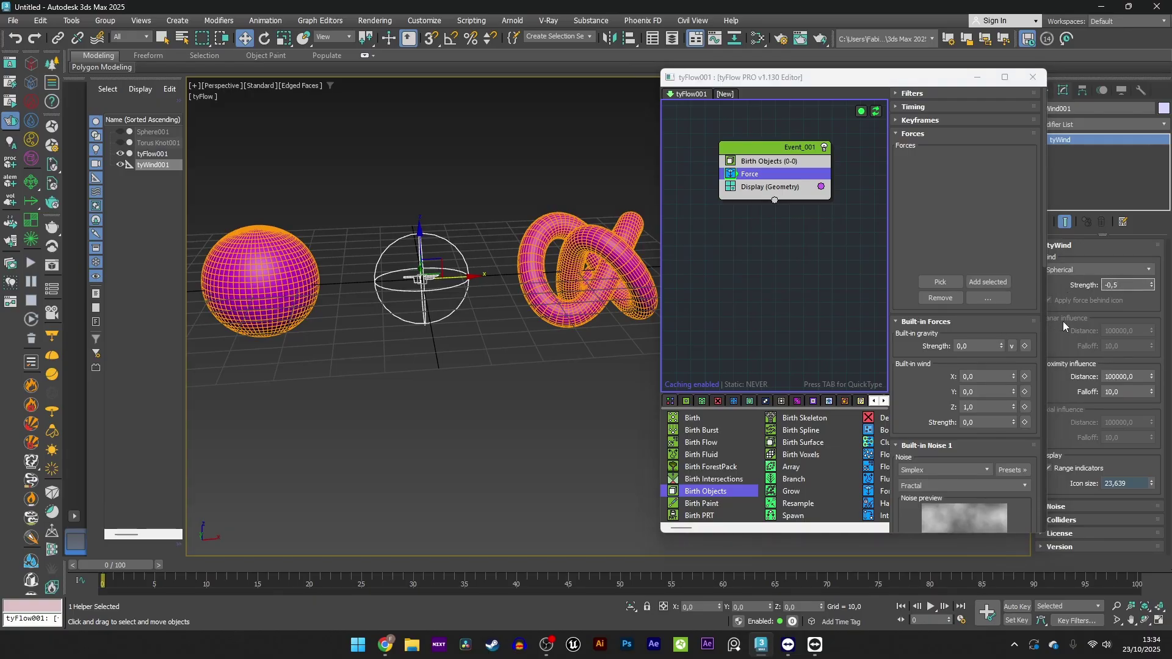
{"action": "key", "text": "Return"}
Add tyWind001 to the Force operator's forces list and scrub the first frames to test the attraction
{"action": "left_click", "coordinate": [941, 282]}
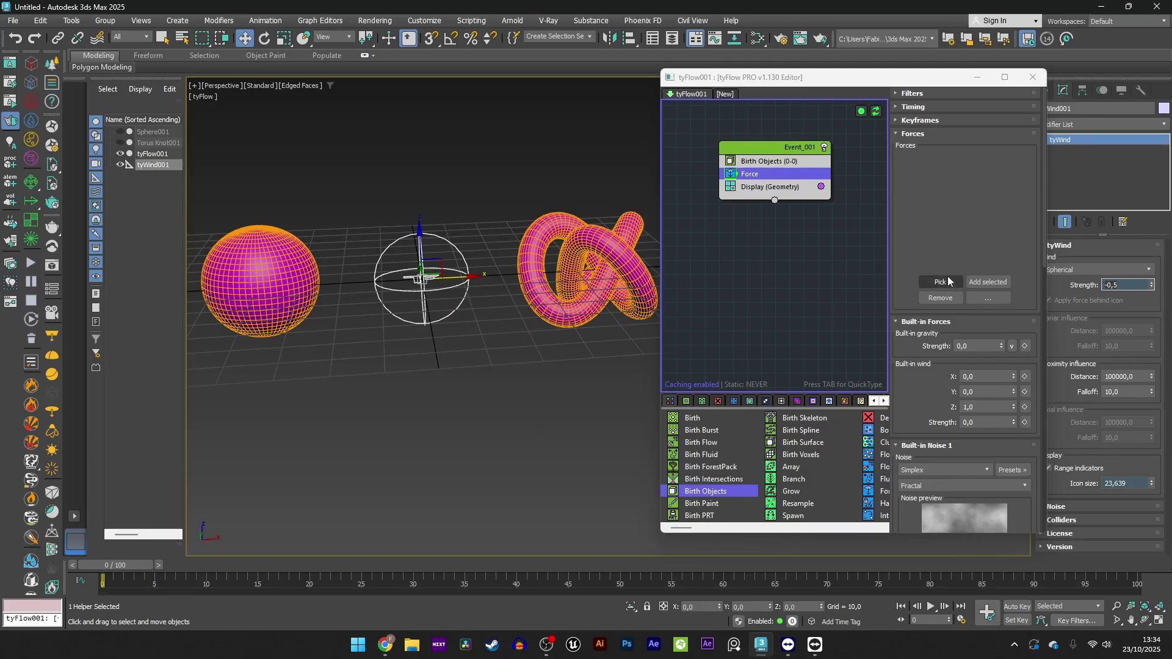
{"action": "left_click", "coordinate": [146, 164]}
{"action": "left_click_drag", "start_coordinate": [123, 570], "coordinate": [94, 592]}
{"action": "key", "text": "w"}
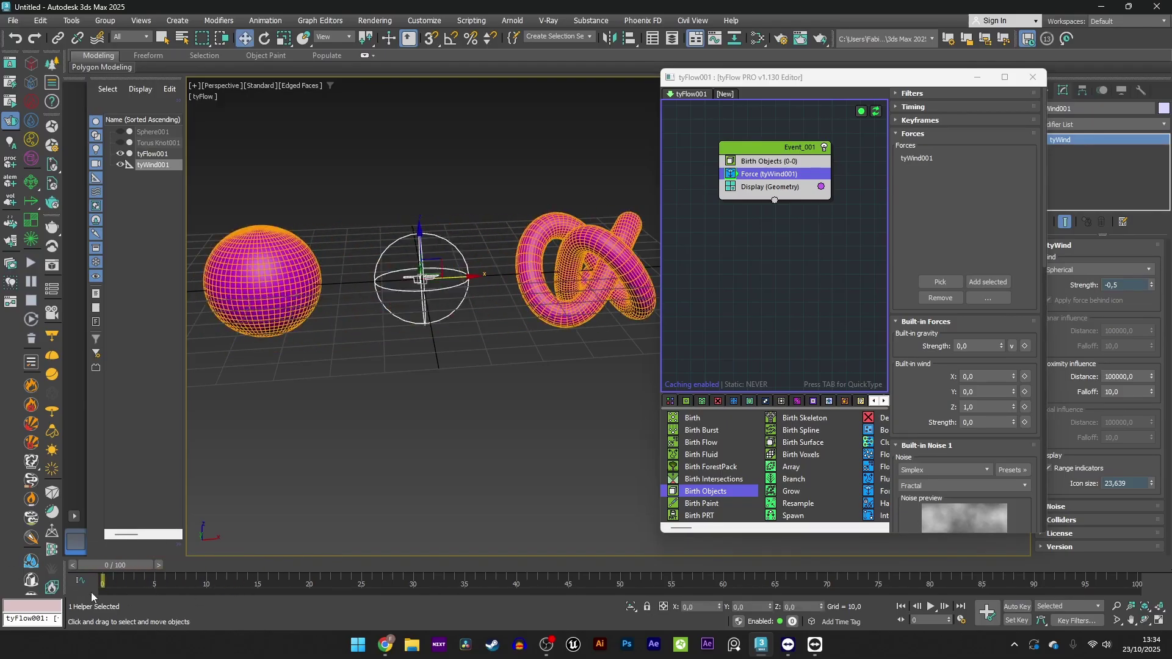
Set the time scale of tyFlow001 to 0,5
{"action": "left_click", "coordinate": [146, 152]}
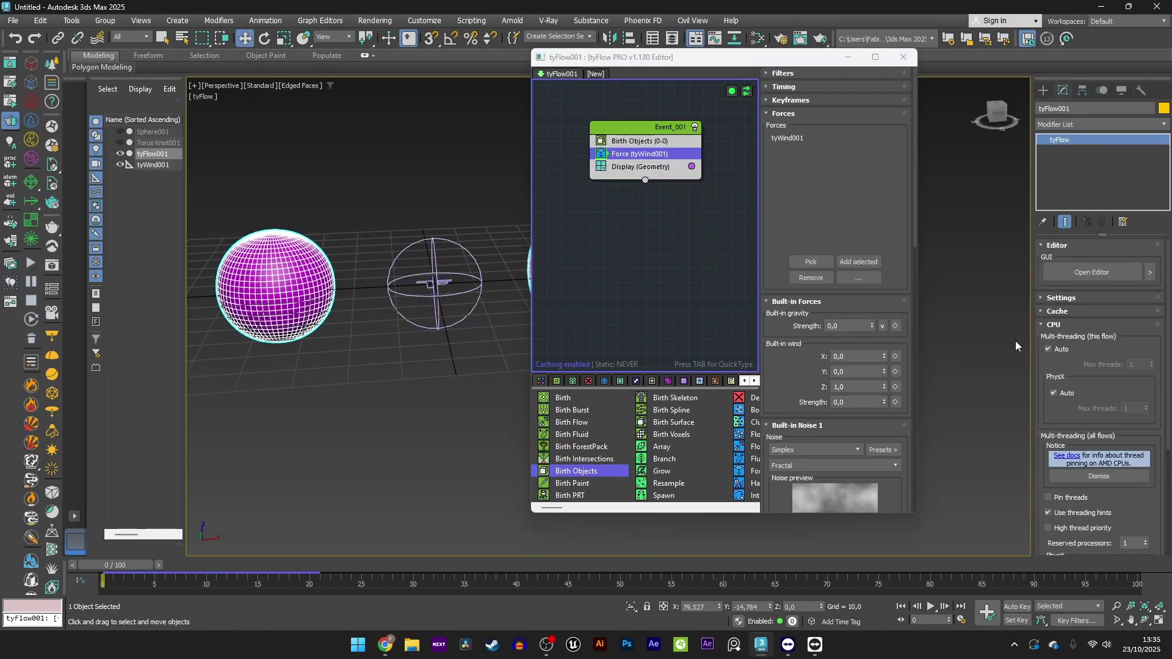
{"action": "left_click", "coordinate": [1075, 298]}
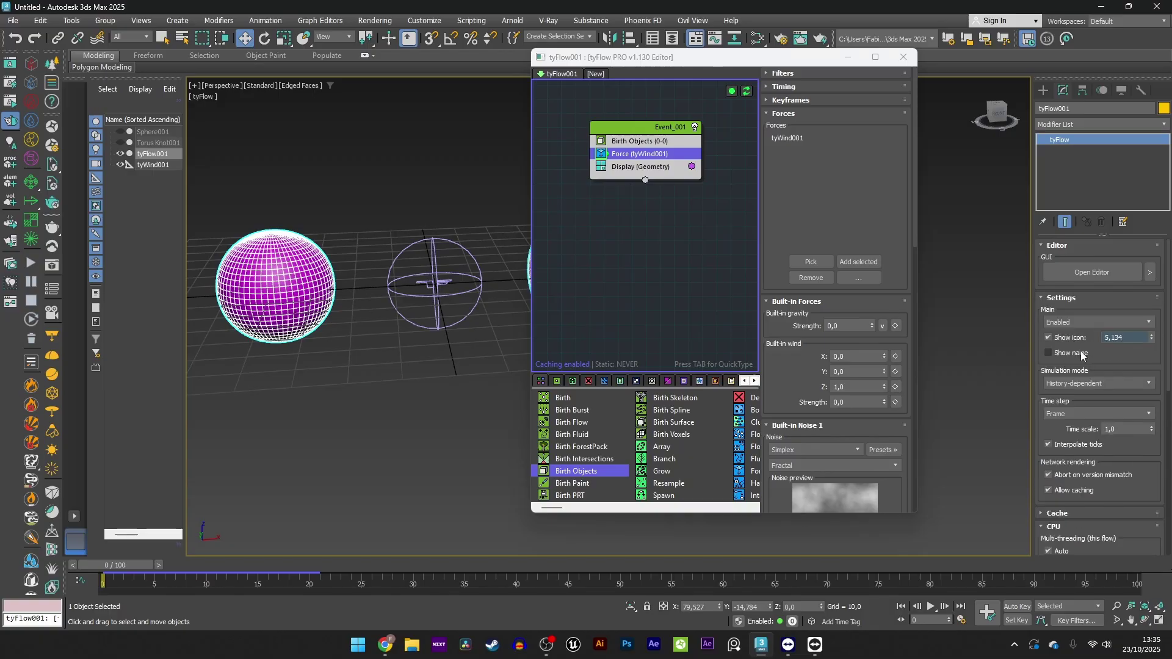
{"action": "left_click_drag", "start_coordinate": [1055, 433], "coordinate": [1059, 353]}
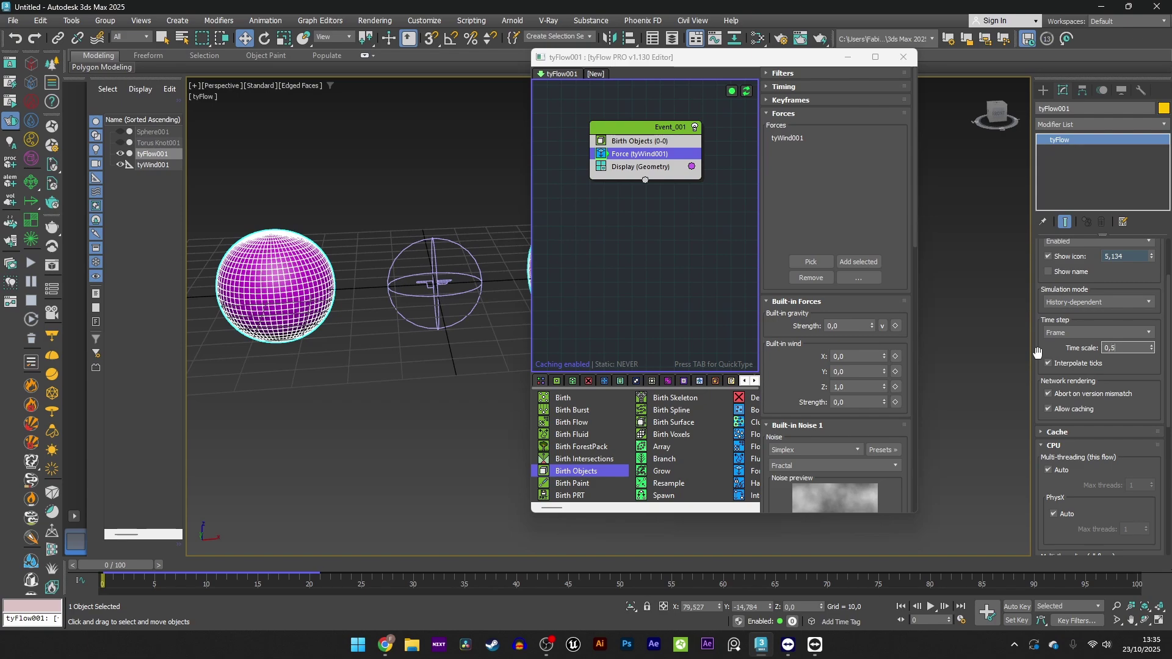
{"action": "key", "text": "Return"}
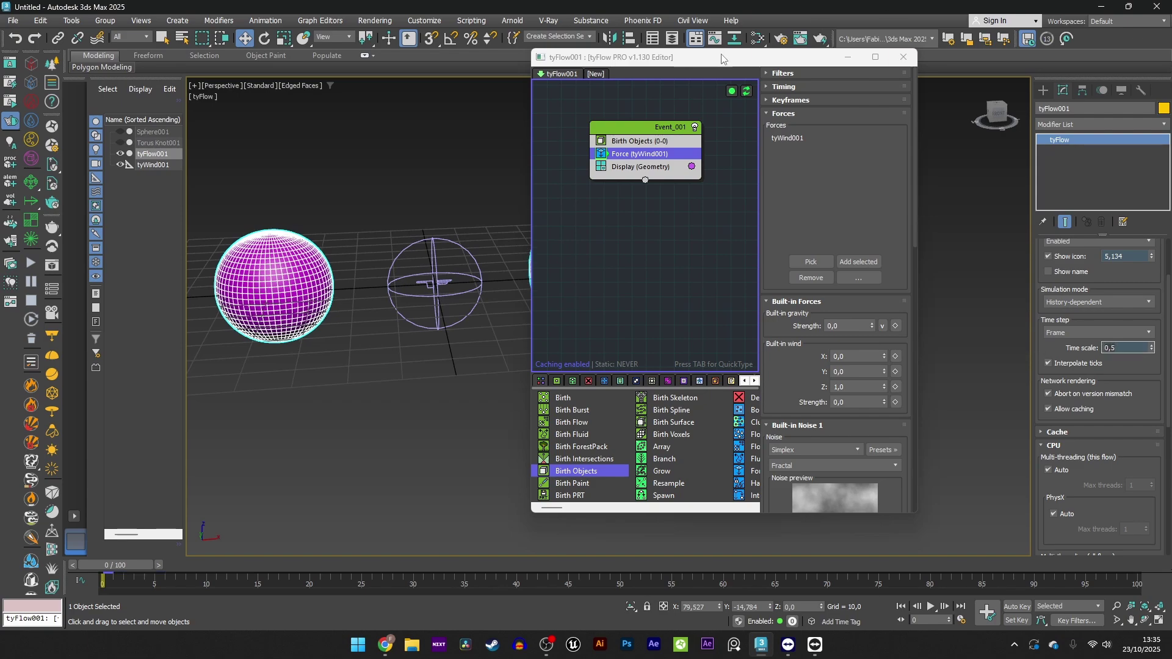
Move the editor aside and scrub the timeline to frame 18 to inspect the slowed motion of both objects
{"action": "left_click_drag", "start_coordinate": [722, 58], "coordinate": [830, 54]}
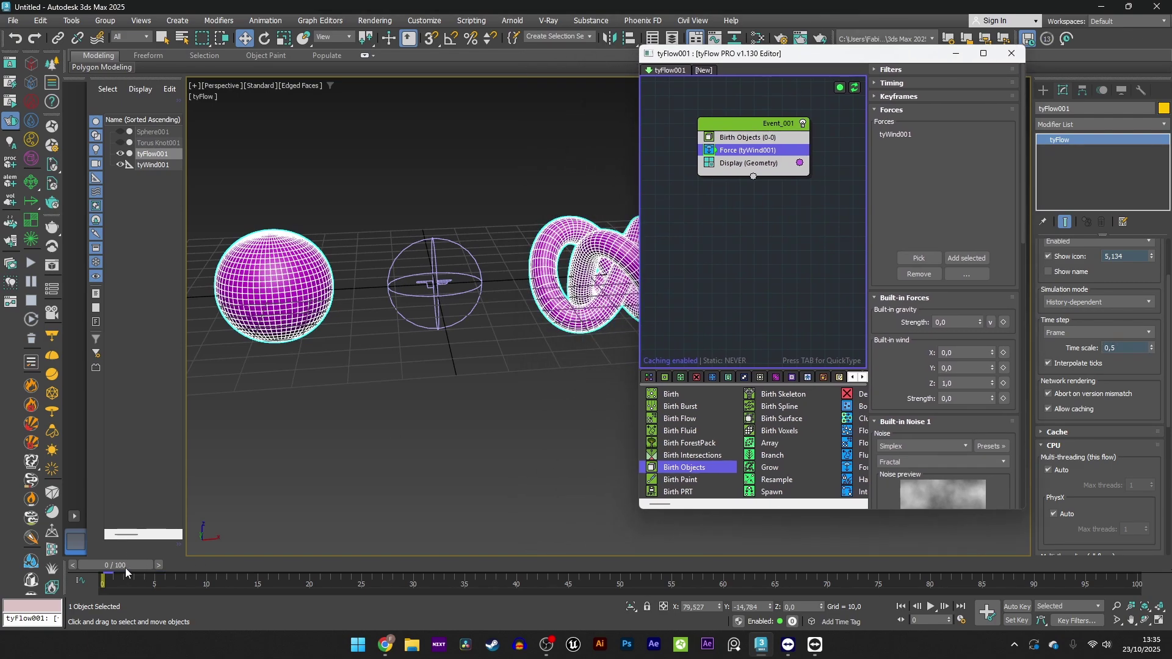
{"action": "left_click_drag", "start_coordinate": [126, 572], "coordinate": [309, 508]}
{"action": "scroll", "coordinate": [455, 429], "scroll_direction": "up", "scroll_amount": 3}
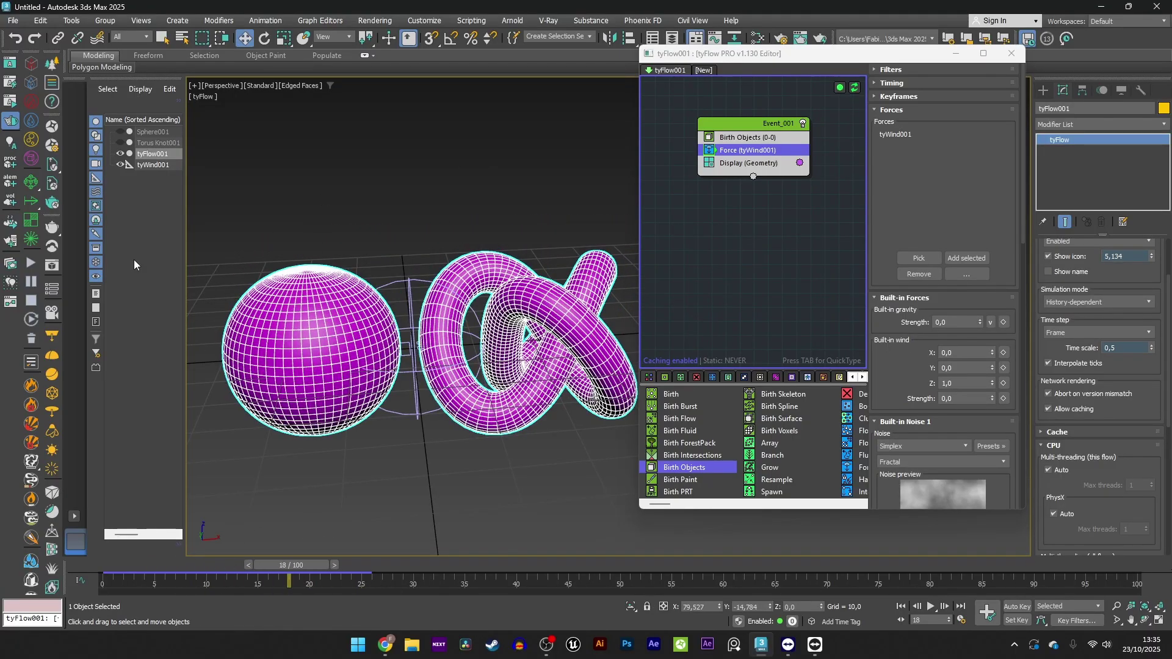
{"action": "middle_click_drag", "start_coordinate": [416, 345], "coordinate": [362, 310]}
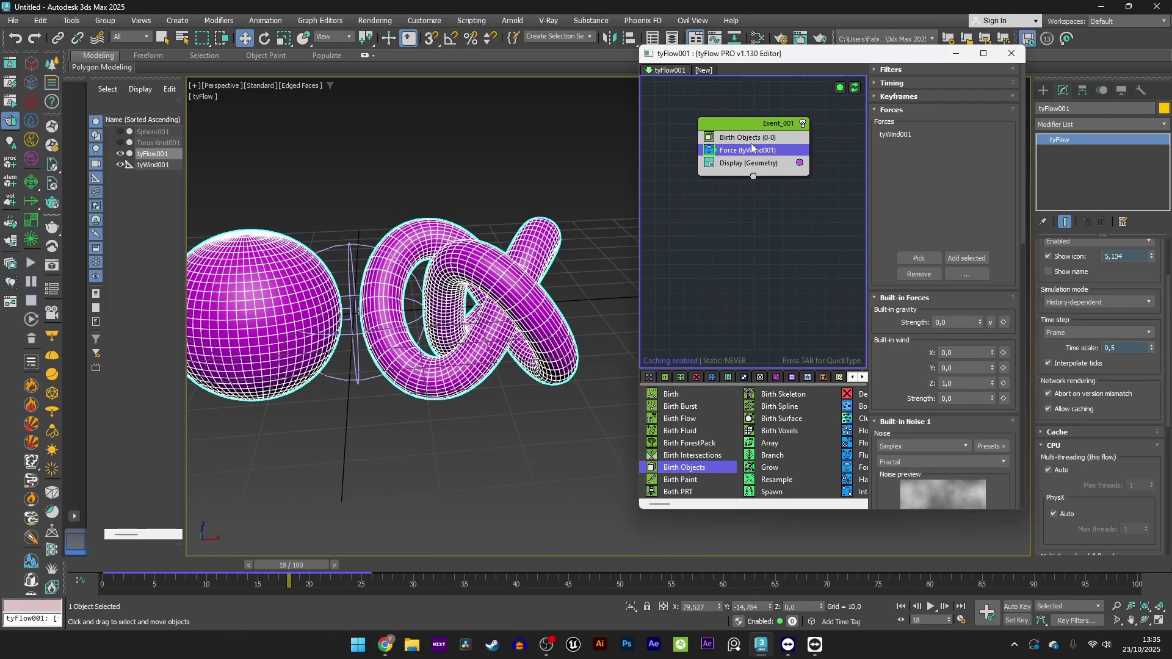
Add a PhysX Shape operator to Event_001 between Birth Objects and Force
{"action": "key", "text": "Tab"}
{"action": "type", "text": "p"}
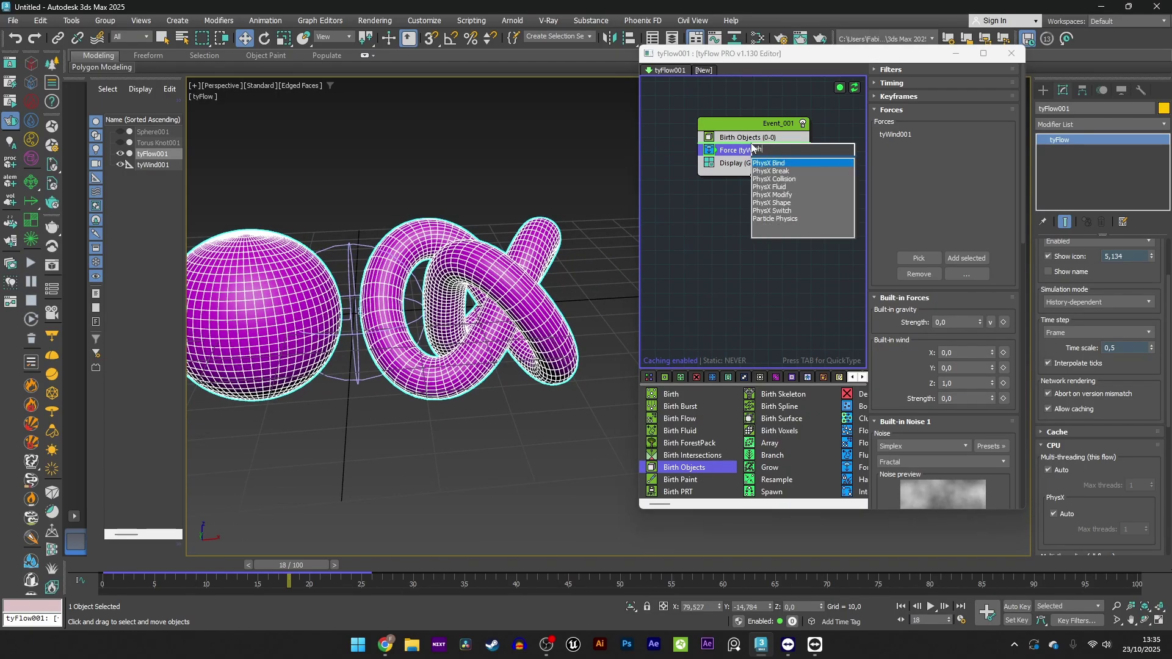
{"action": "left_click", "coordinate": [804, 204]}
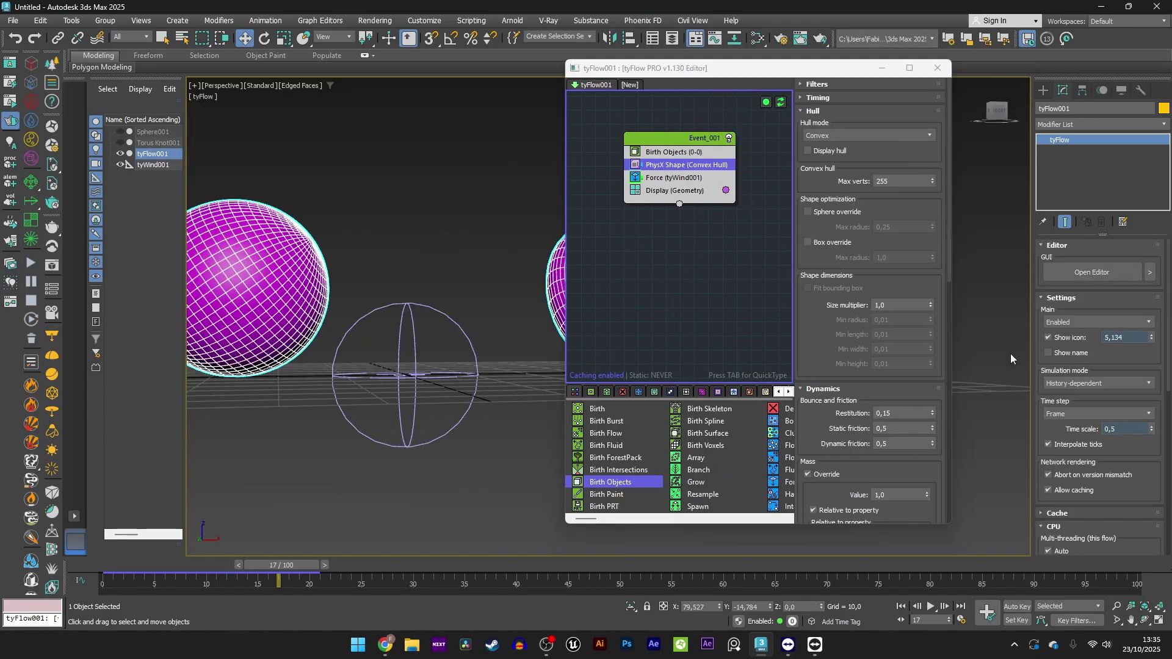
Disable the default gravity and the ground collider in the PhysX settings of tyFlow001
{"action": "scroll", "coordinate": [1057, 366], "scroll_direction": "down", "scroll_amount": 5}
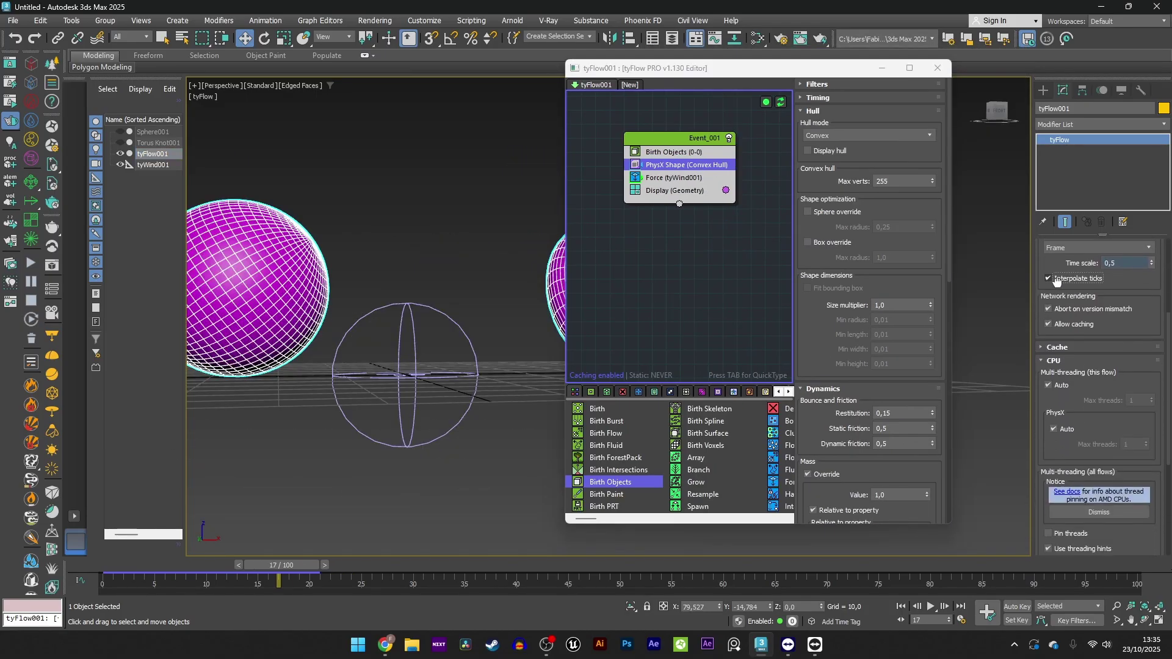
{"action": "left_click", "coordinate": [1051, 325]}
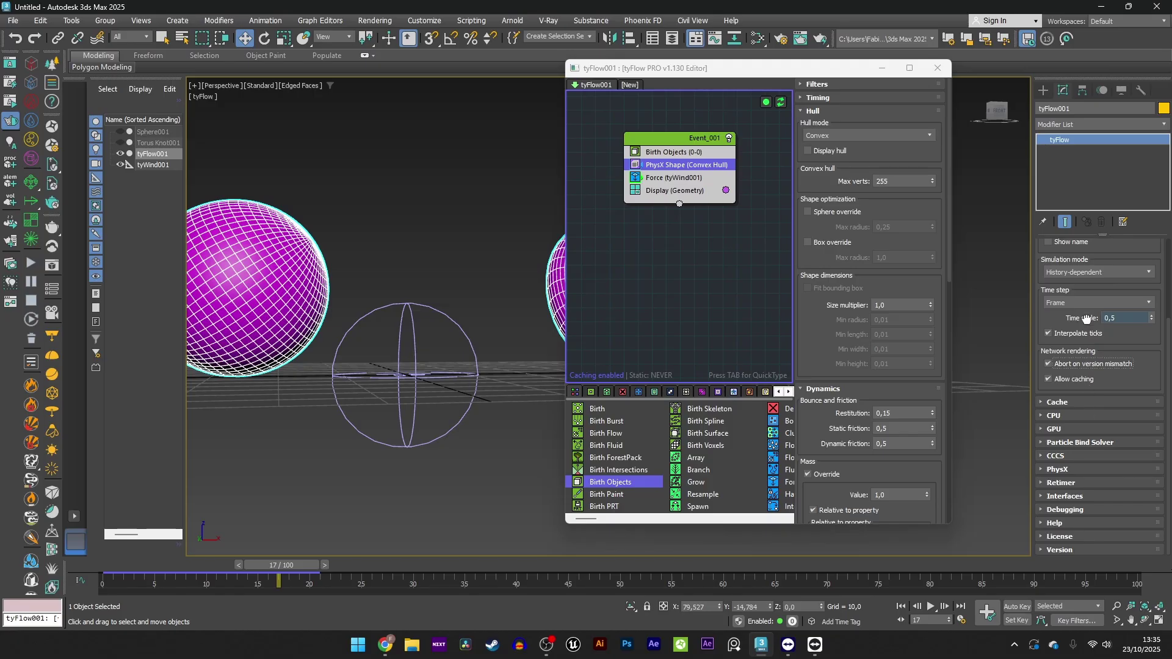
{"action": "left_click", "coordinate": [1050, 474]}
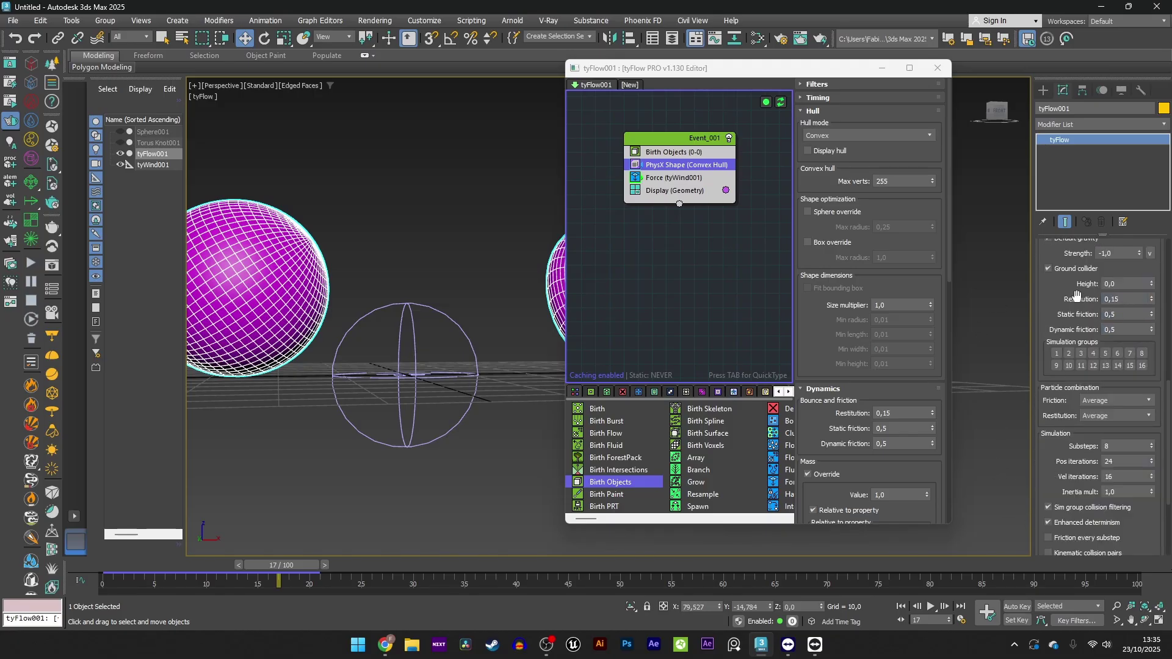
{"action": "scroll", "coordinate": [1077, 296], "scroll_direction": "up", "scroll_amount": 3}
{"action": "left_click", "coordinate": [1059, 310]}
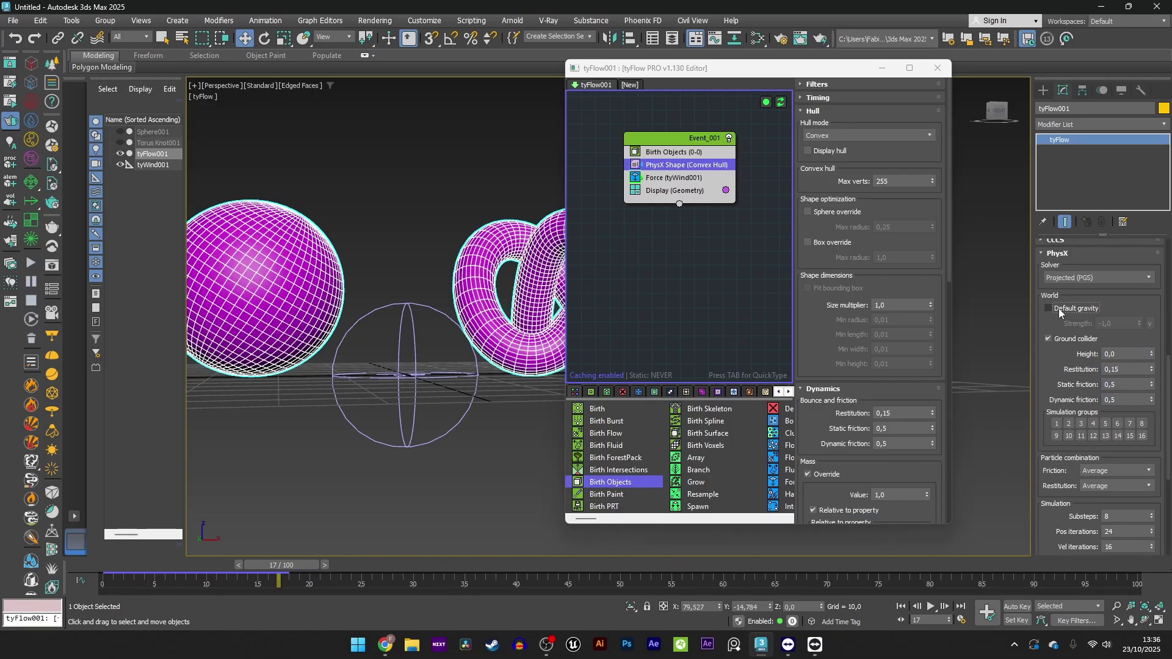
{"action": "left_click", "coordinate": [1050, 339]}
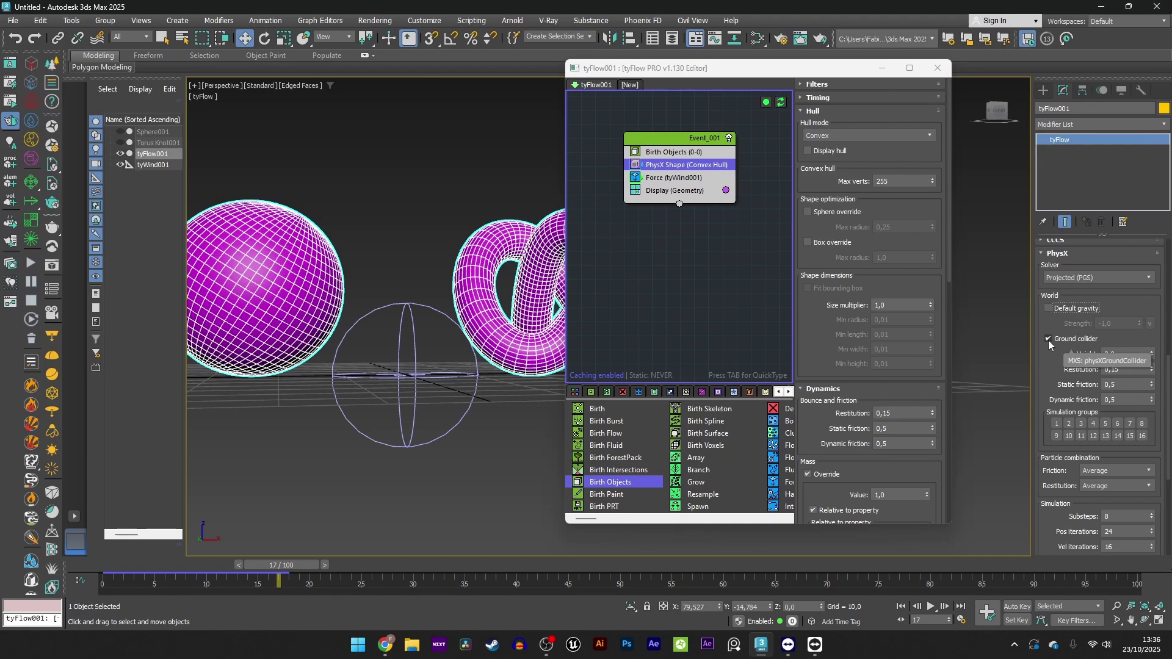
Scrub the timeline to frame 28 to check how the sphere and torus knot collide
{"action": "scroll", "coordinate": [486, 324], "scroll_direction": "down", "scroll_amount": 2}
{"action": "middle_click_drag", "start_coordinate": [485, 324], "coordinate": [452, 355], "text": "alt"}
{"action": "scroll", "coordinate": [451, 355], "scroll_direction": "up", "scroll_amount": 2}
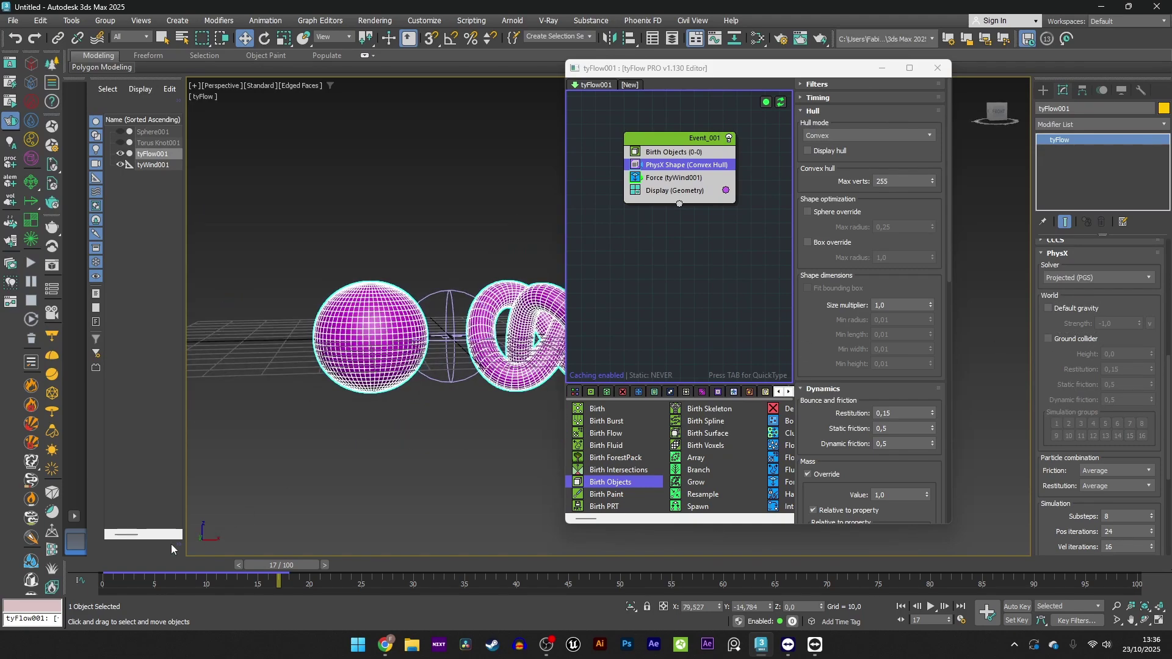
{"action": "left_click_drag", "start_coordinate": [118, 566], "coordinate": [411, 565]}
{"action": "key", "text": "w"}
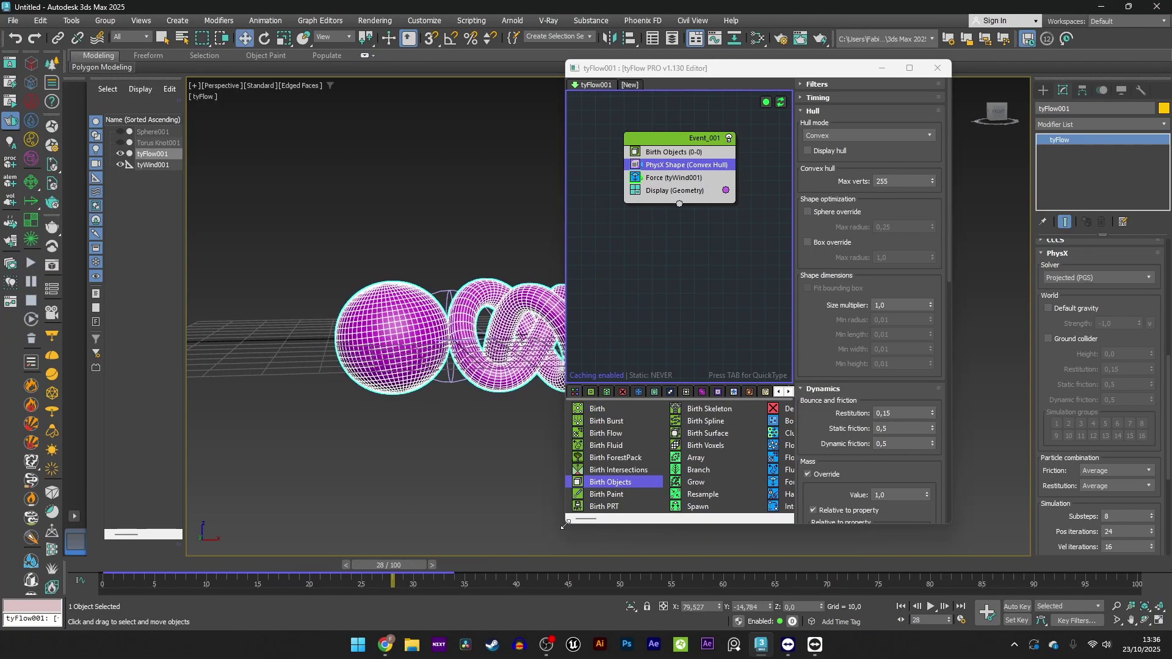
Shrink the tyFlow editor window, move it clear of the torus knot, and reframe Event_001 inside it
{"action": "left_click_drag", "start_coordinate": [563, 525], "coordinate": [622, 472]}
{"action": "left_click_drag", "start_coordinate": [839, 74], "coordinate": [999, 68]}
{"action": "middle_click_drag", "start_coordinate": [877, 163], "coordinate": [831, 139]}
{"action": "scroll", "coordinate": [837, 139], "scroll_direction": "up", "scroll_amount": 1}
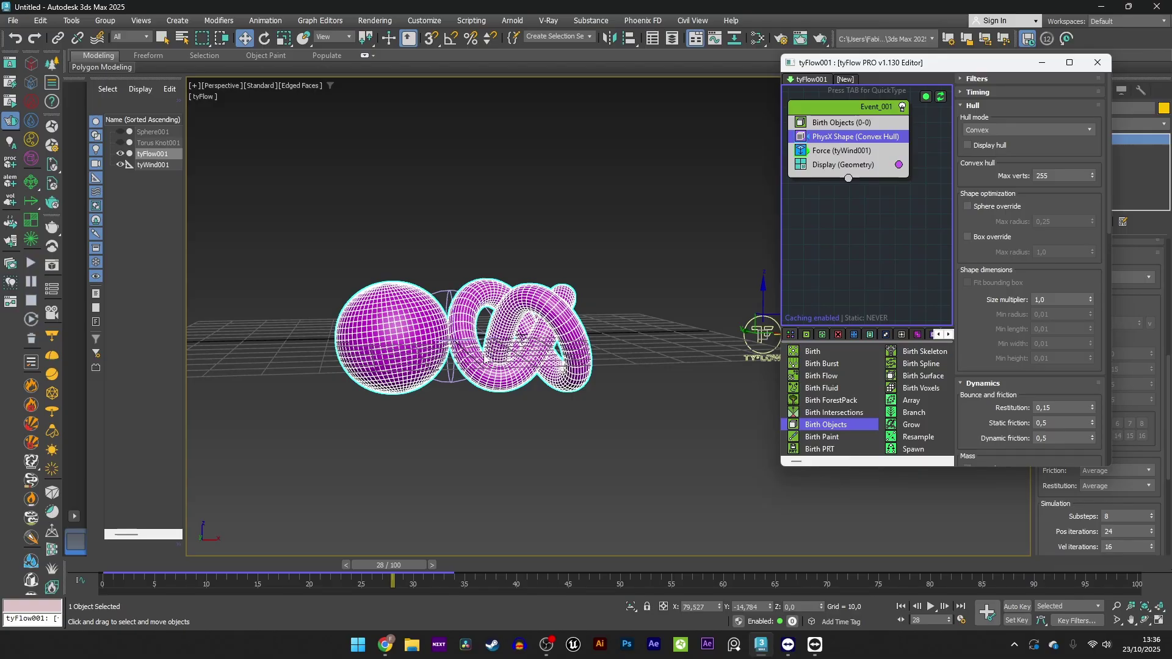
Scrub the simulation to frame 20 and examine the contact between the sphere and torus knot up close
{"action": "mouse_move", "coordinate": [485, 355]}
{"action": "middle_mouse_down", "text": "alt"}
{"action": "mouse_move", "coordinate": [464, 353]}
{"action": "mouse_move", "coordinate": [492, 346]}
{"action": "middle_mouse_up", "text": "alt"}
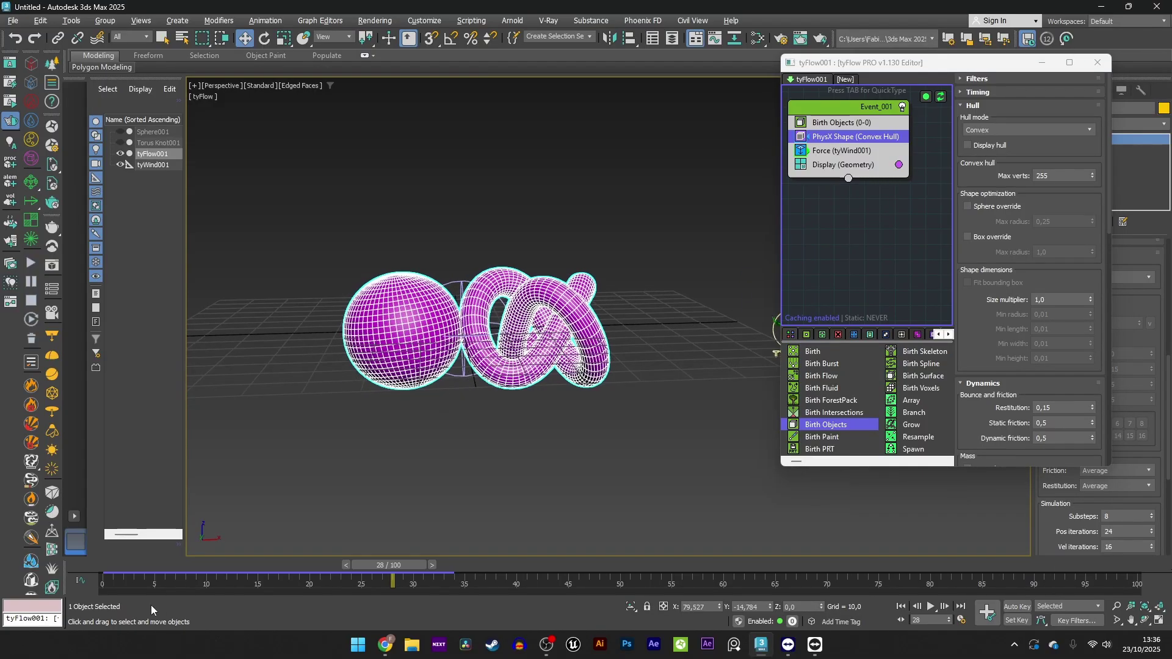
{"action": "left_click_drag", "start_coordinate": [119, 569], "coordinate": [313, 537]}
{"action": "scroll", "coordinate": [497, 302], "scroll_direction": "up", "scroll_amount": 3}
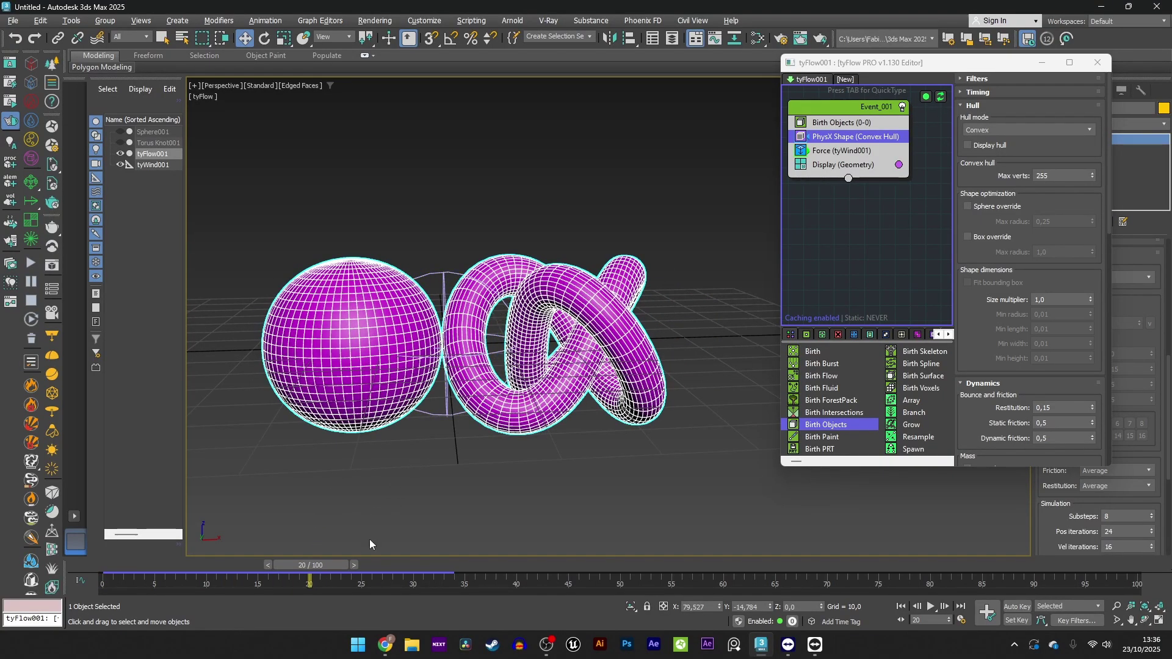
{"action": "left_click_drag", "start_coordinate": [335, 565], "coordinate": [337, 566]}
{"action": "key", "text": "w"}
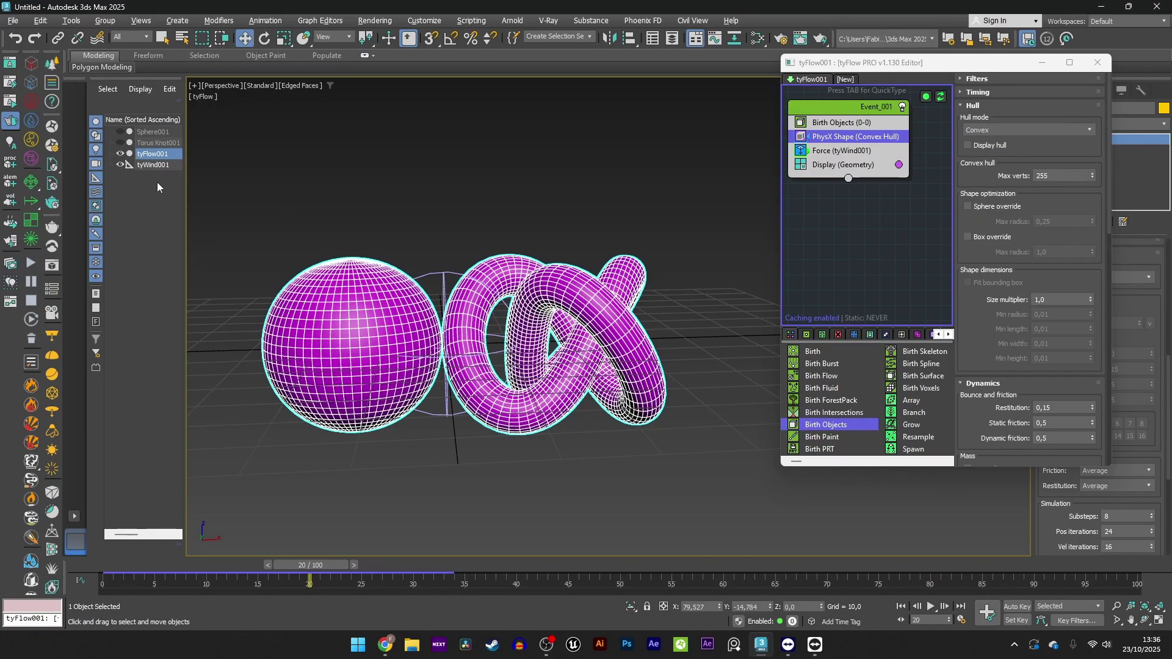
Set a keyframe on the tyWind001 helper at frame 20 and move the tyFlow editor clear of its parameters
{"action": "left_click", "coordinate": [153, 165]}
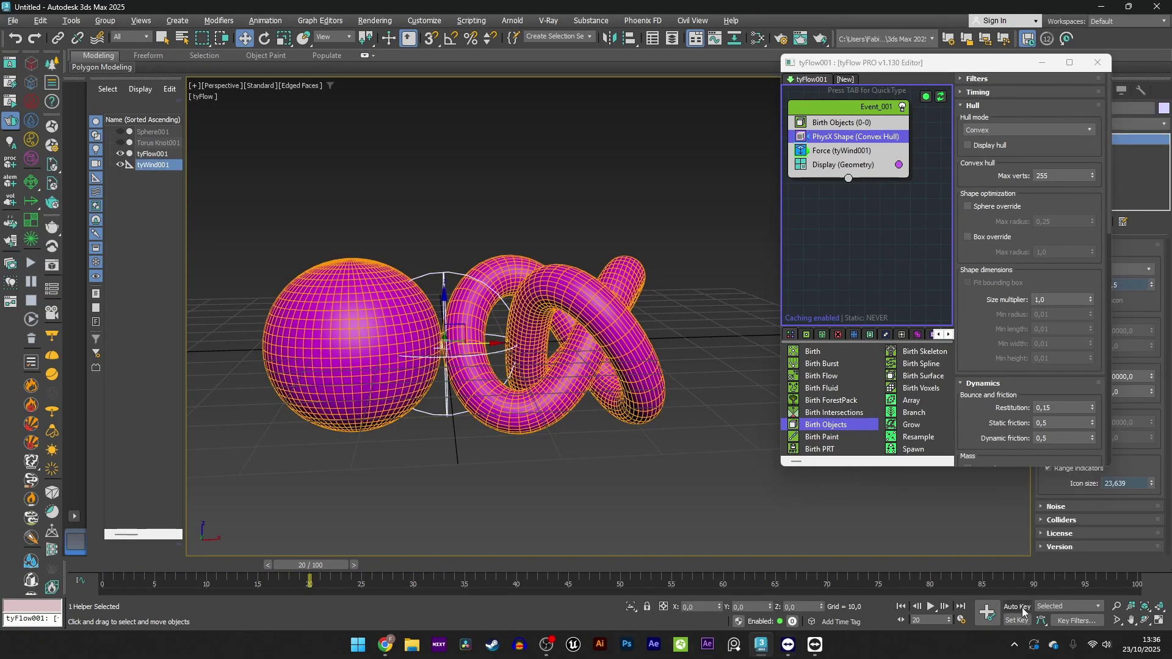
{"action": "left_click", "coordinate": [987, 612]}
{"action": "left_click_drag", "start_coordinate": [953, 63], "coordinate": [864, 55]}
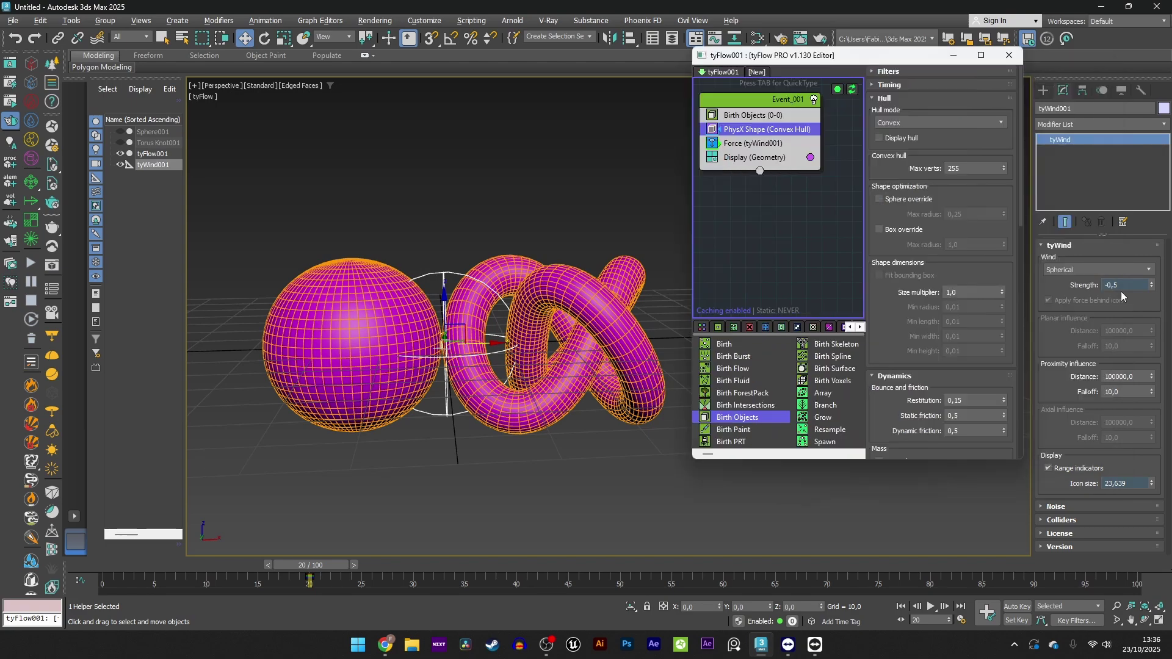
Auto-key the strength of tyWind001 to 0 at frame 21 and scrub the simulation to frame 25 to check it
{"action": "left_click", "coordinate": [357, 565]}
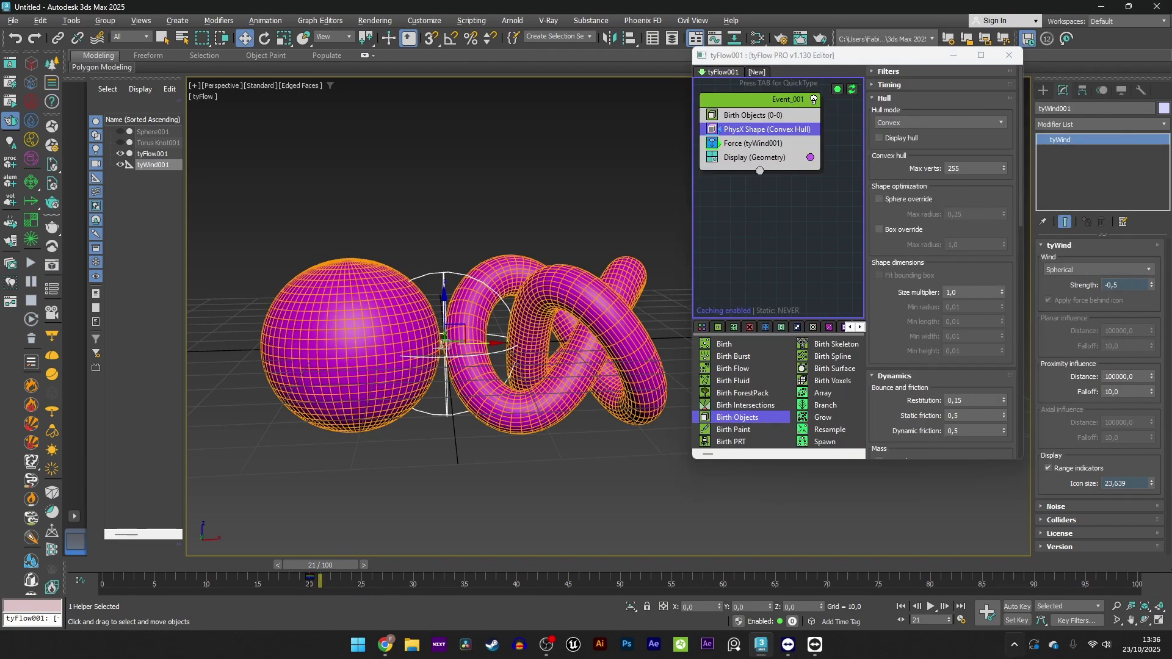
{"action": "left_click", "coordinate": [1028, 607]}
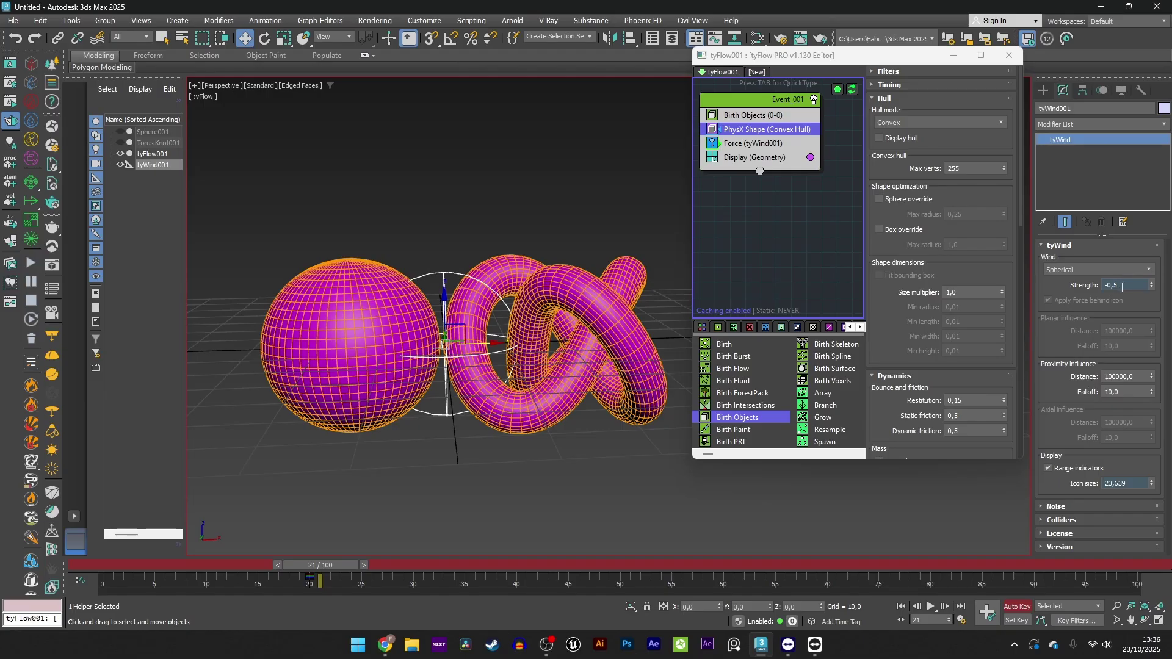
{"action": "left_click_drag", "start_coordinate": [1123, 287], "coordinate": [1011, 287]}
{"action": "type", "text": "0"}
{"action": "key", "text": "Return"}
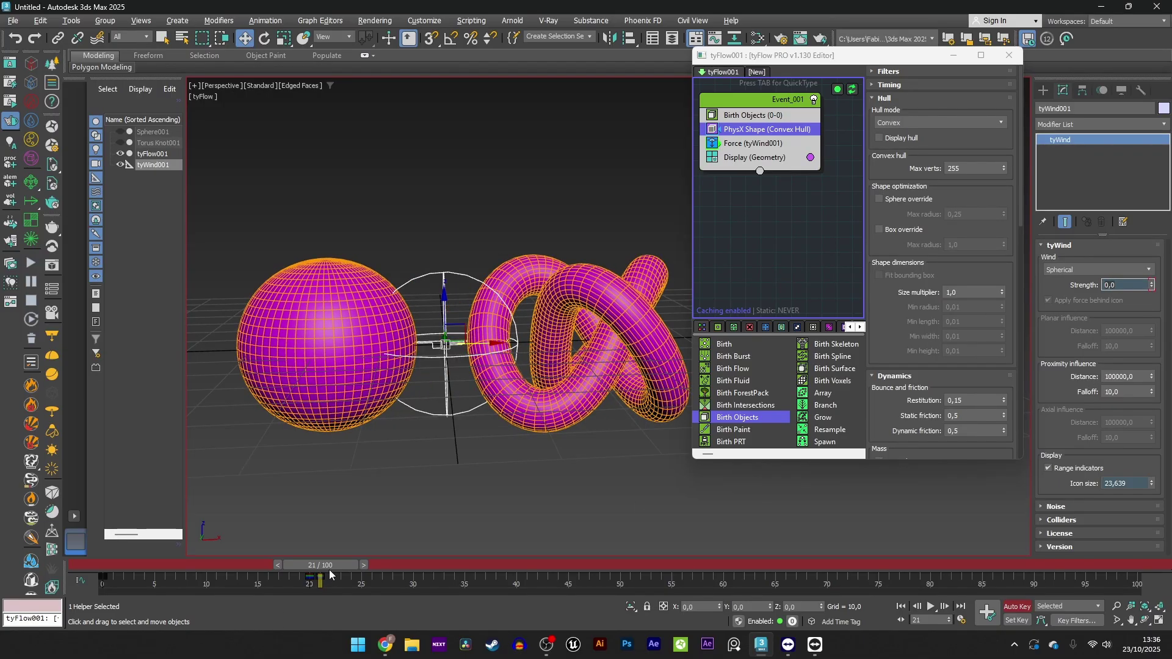
{"action": "left_click_drag", "start_coordinate": [330, 574], "coordinate": [97, 565]}
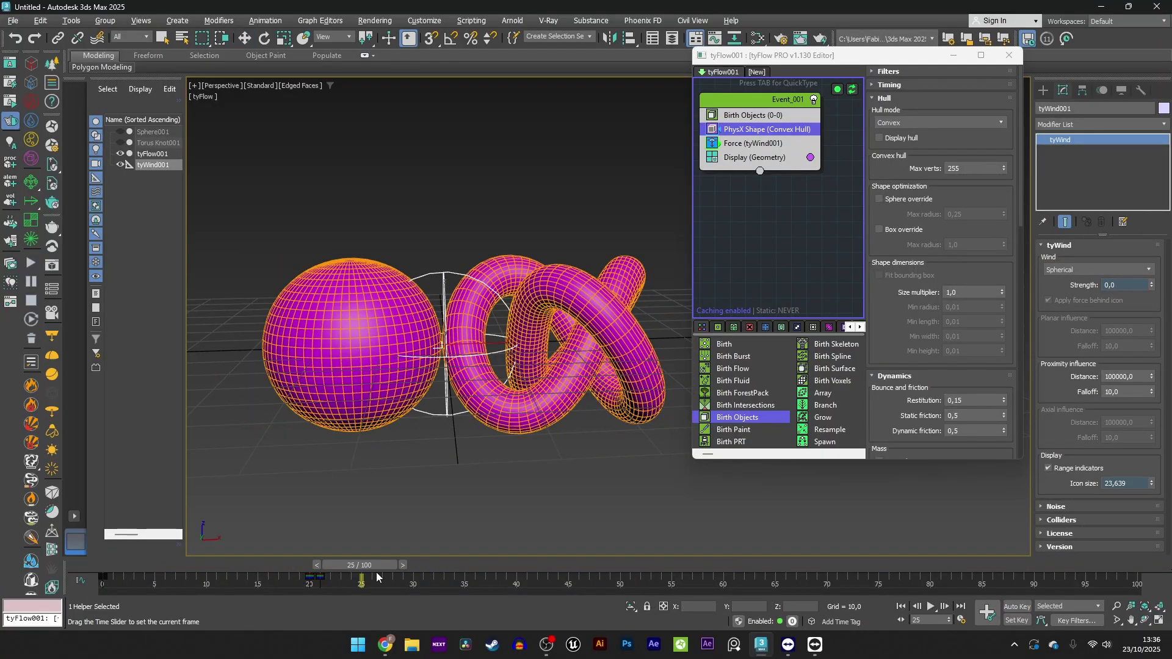
{"action": "key", "text": "w"}
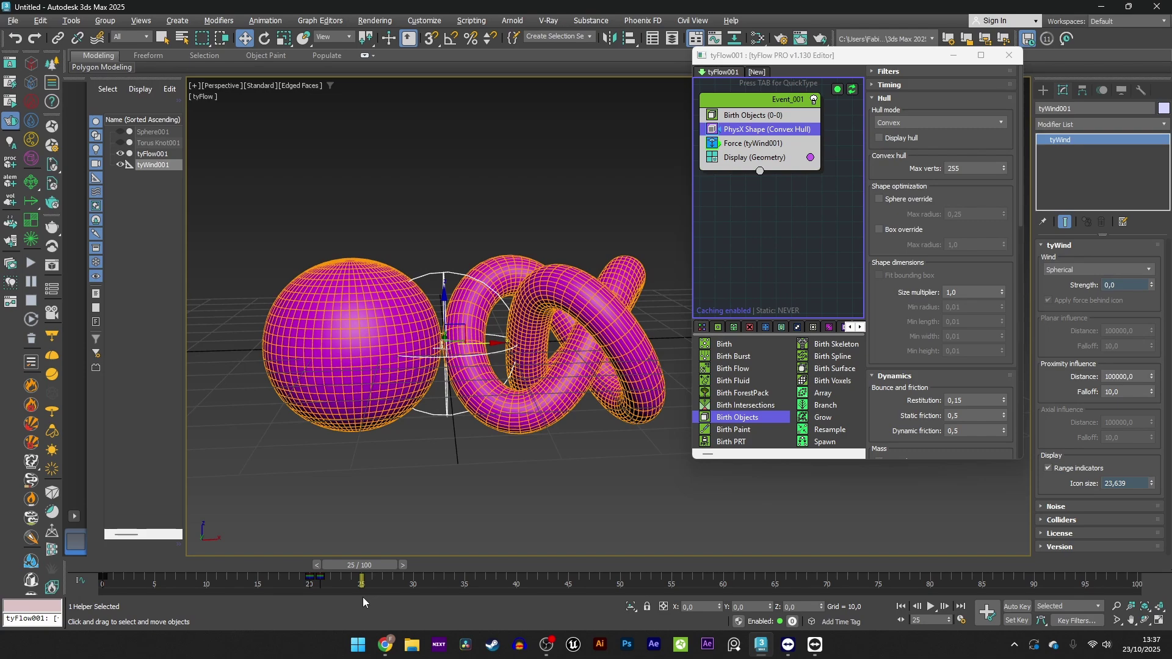
Insert a Voronoi Fracture operator in Event_001 between the PhysX Shape and Force operators
{"action": "left_click", "coordinate": [750, 144]}
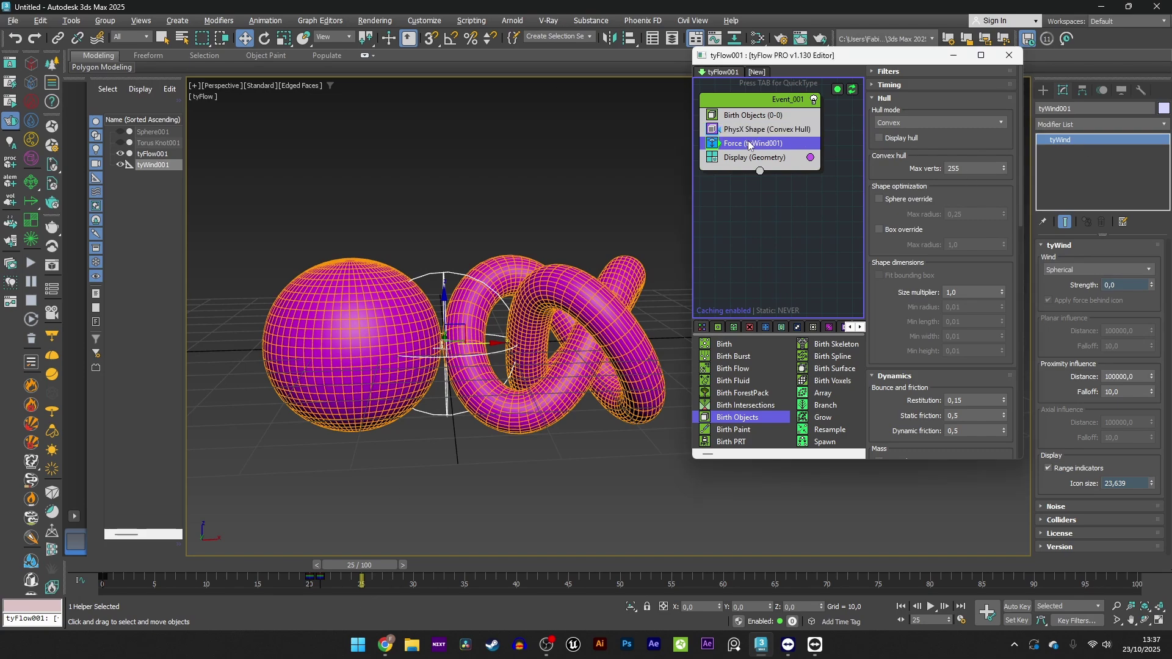
{"action": "key", "text": "Tab"}
{"action": "type", "text": "vorto"}
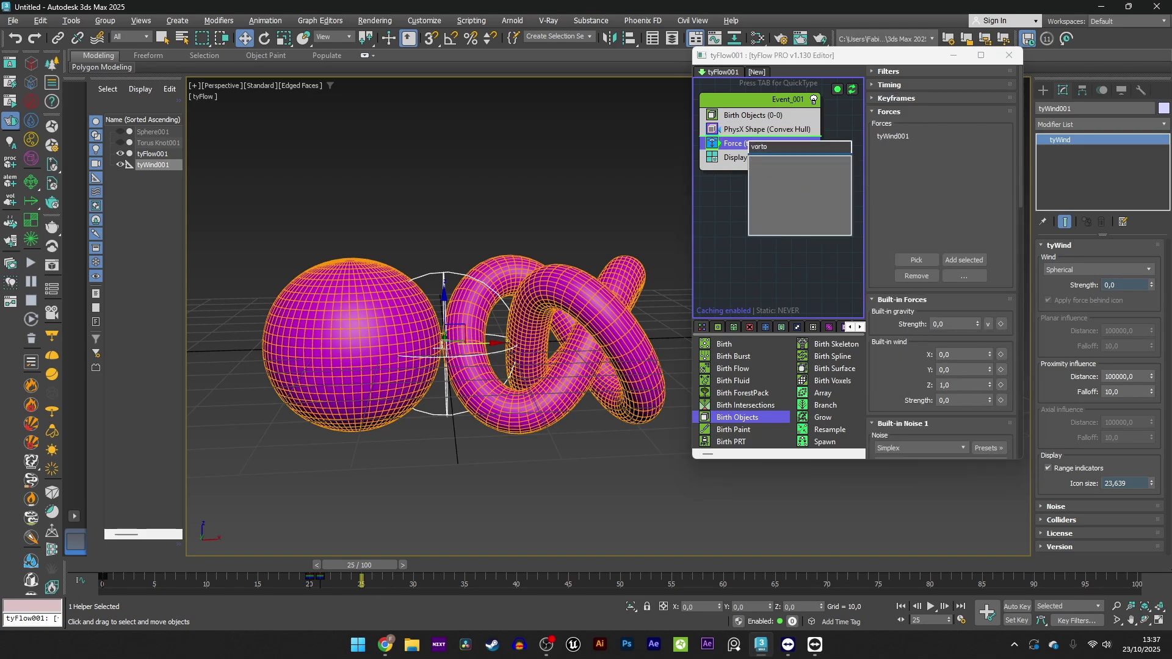
{"action": "key", "text": "BackSpace"}
{"action": "key", "text": "BackSpace"}
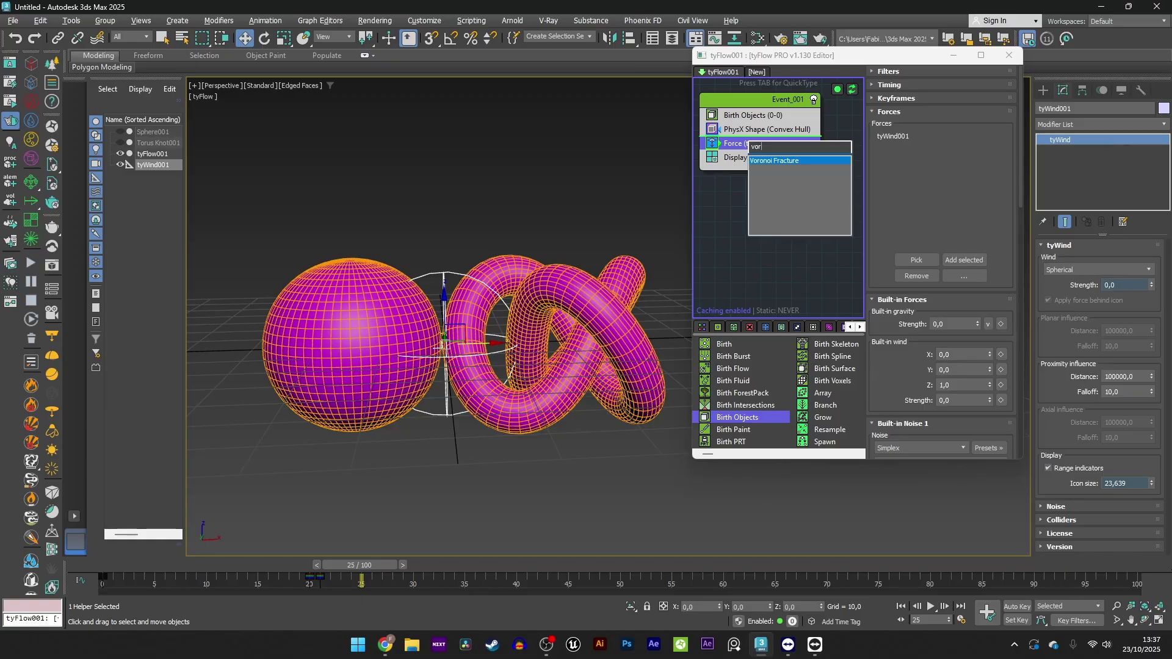
{"action": "key", "text": "Return"}
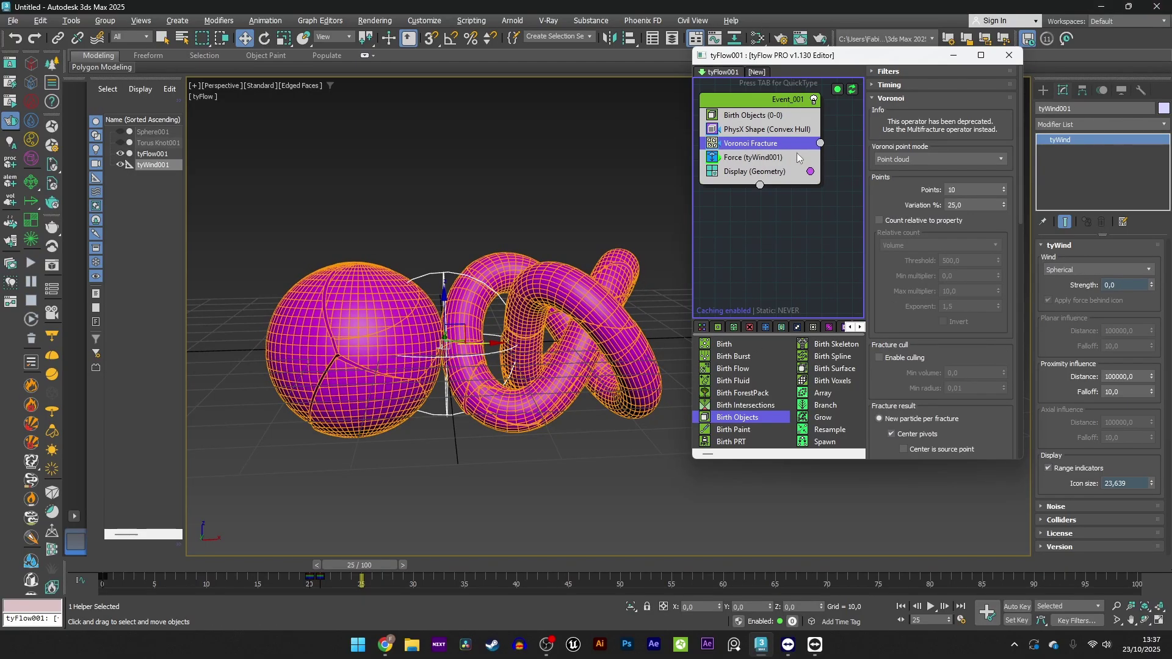
Preview the fracture up to frame 56, set the Voronoi Fracture points to 100, and return to frame 0
{"action": "left_click_drag", "start_coordinate": [132, 568], "coordinate": [672, 565]}
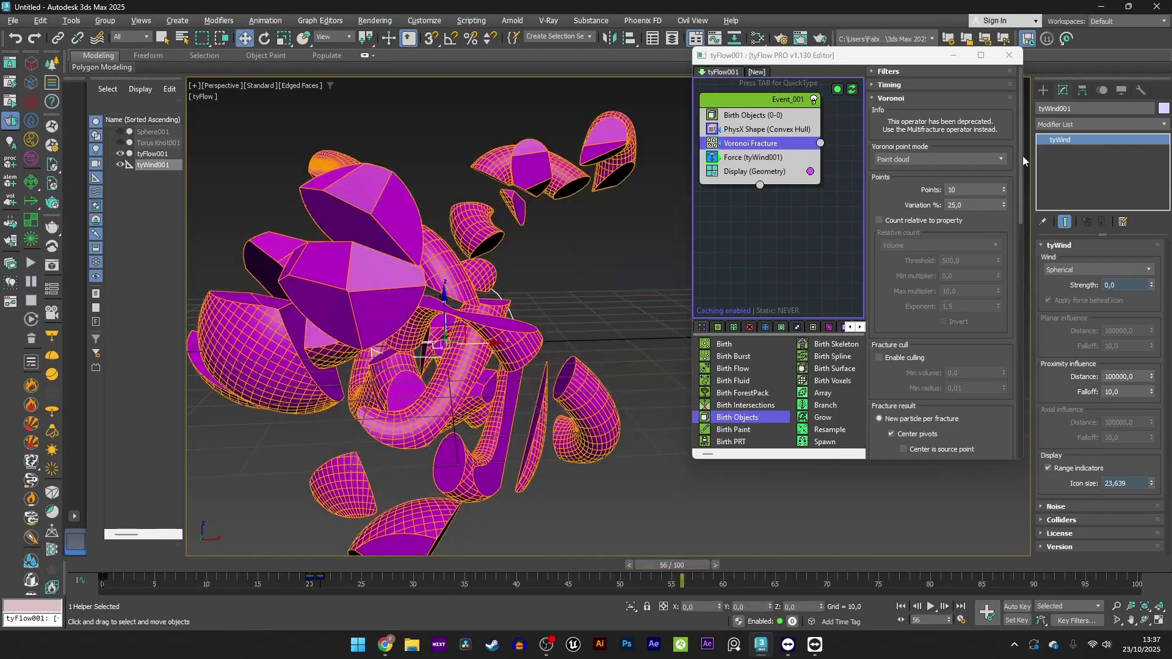
{"action": "key", "text": "Return"}
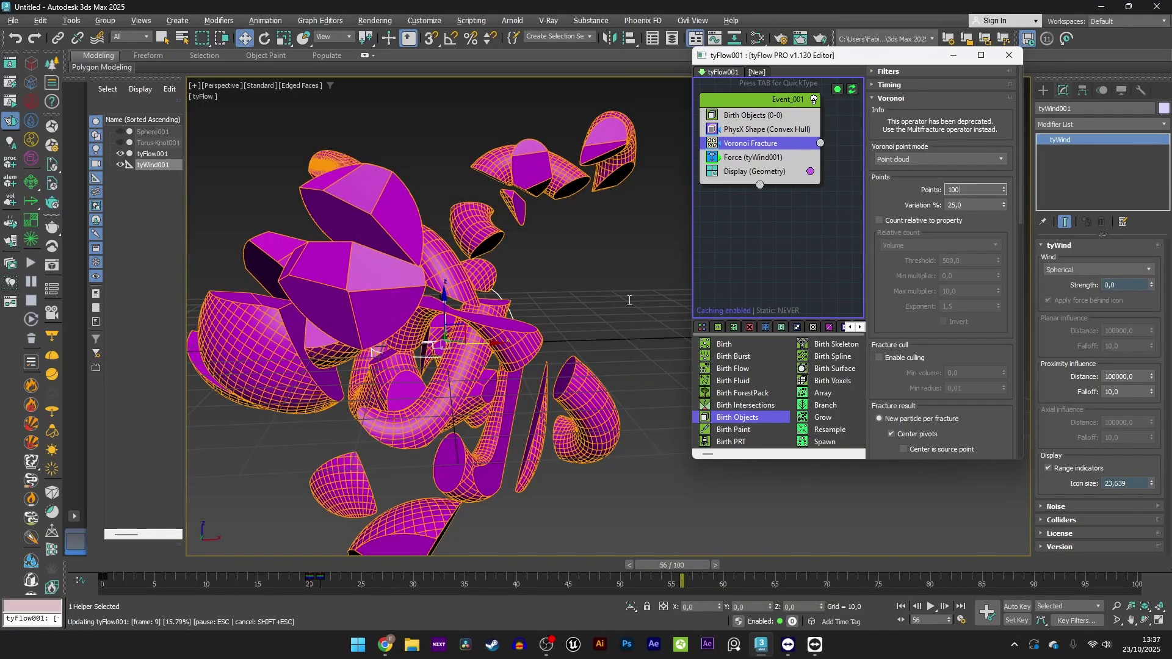
{"action": "scroll", "coordinate": [558, 318], "scroll_direction": "down", "scroll_amount": 3}
{"action": "left_click_drag", "start_coordinate": [102, 565], "coordinate": [100, 515]}
{"action": "key", "text": "w"}
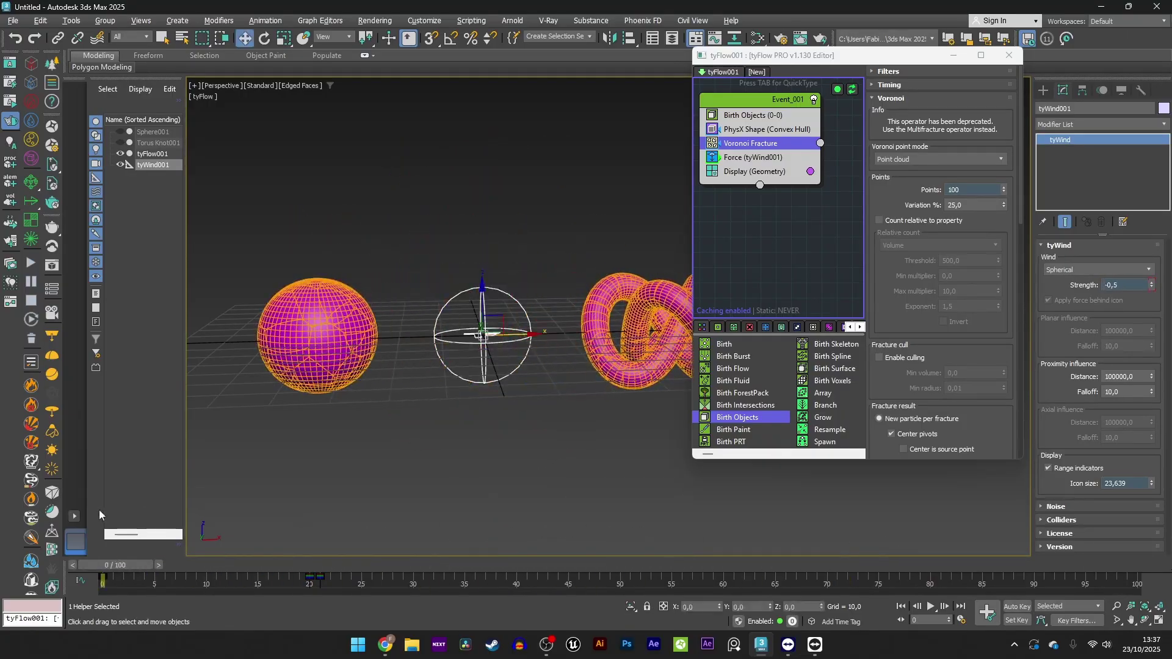
Raise Sphere001 along Z and lower Torus Knot001 to about -8 on Z so they collide off-centre
{"action": "left_click", "coordinate": [152, 132]}
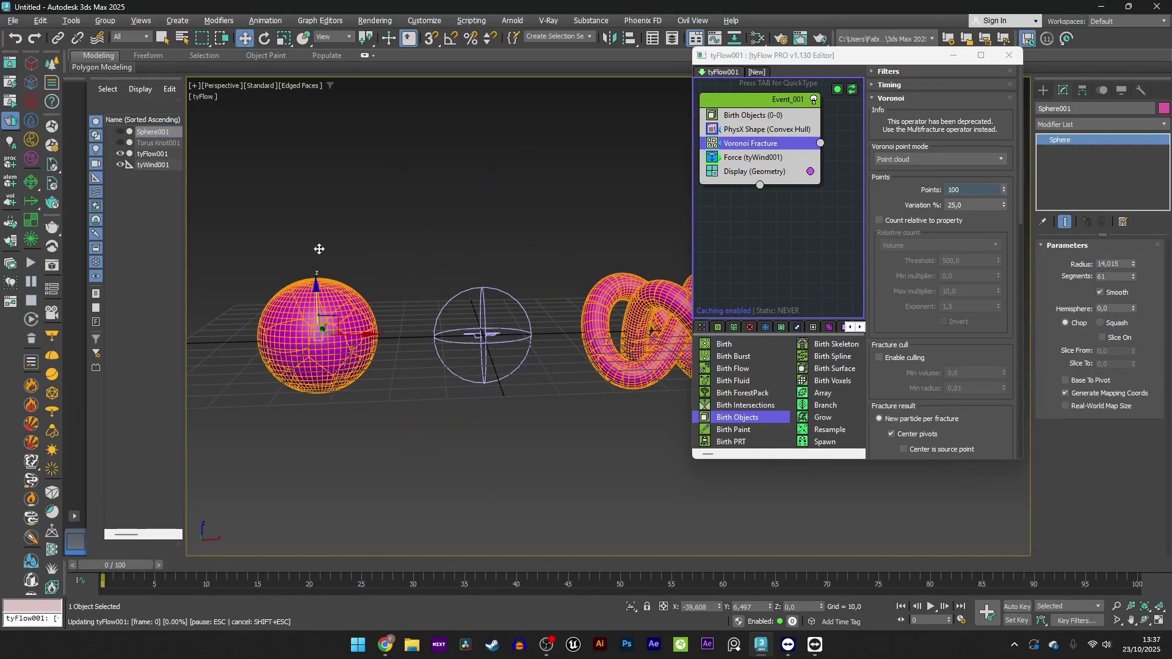
{"action": "left_click_drag", "start_coordinate": [310, 274], "coordinate": [309, 226]}
{"action": "left_click", "coordinate": [139, 143]}
{"action": "middle_click_drag", "start_coordinate": [422, 261], "coordinate": [366, 254]}
{"action": "left_click_drag", "start_coordinate": [606, 275], "coordinate": [607, 305]}
Scrub the simulation to frame 35 and inspect the off-centre collision with edged faces hidden
{"action": "left_click_drag", "start_coordinate": [109, 565], "coordinate": [464, 571]}
{"action": "scroll", "coordinate": [368, 306], "scroll_direction": "up", "scroll_amount": 3}
{"action": "middle_click_drag", "start_coordinate": [385, 312], "coordinate": [427, 312], "text": "alt"}
{"action": "key", "text": "F4"}
{"action": "scroll", "coordinate": [360, 275], "scroll_direction": "down", "scroll_amount": 2}
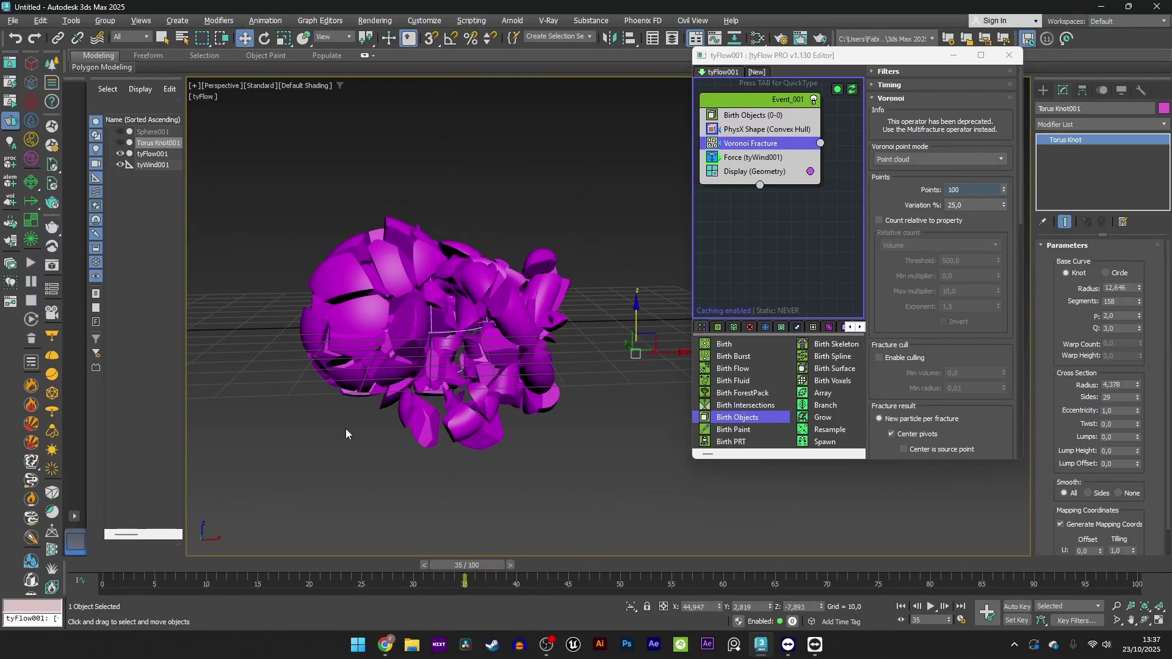
Scrub the simulation to frame 24 and examine the torus knot's fragments up close for early separation
{"action": "left_click_drag", "start_coordinate": [126, 564], "coordinate": [339, 592]}
{"action": "scroll", "coordinate": [430, 275], "scroll_direction": "up", "scroll_amount": 4}
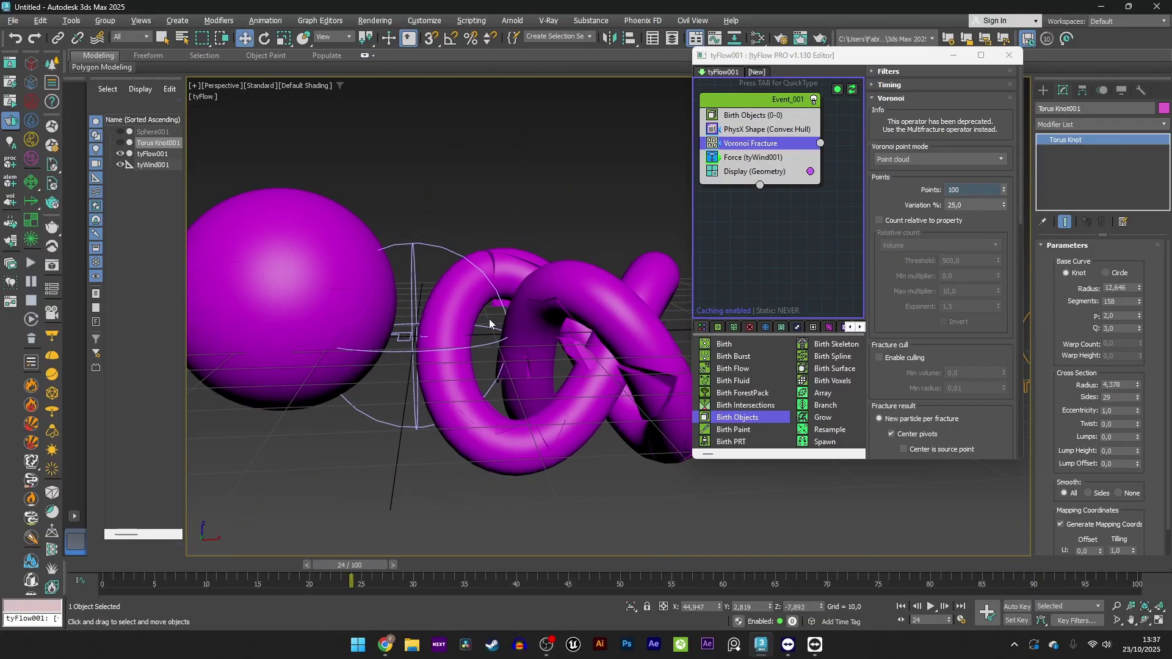
{"action": "scroll", "coordinate": [507, 280], "scroll_direction": "up", "scroll_amount": 2}
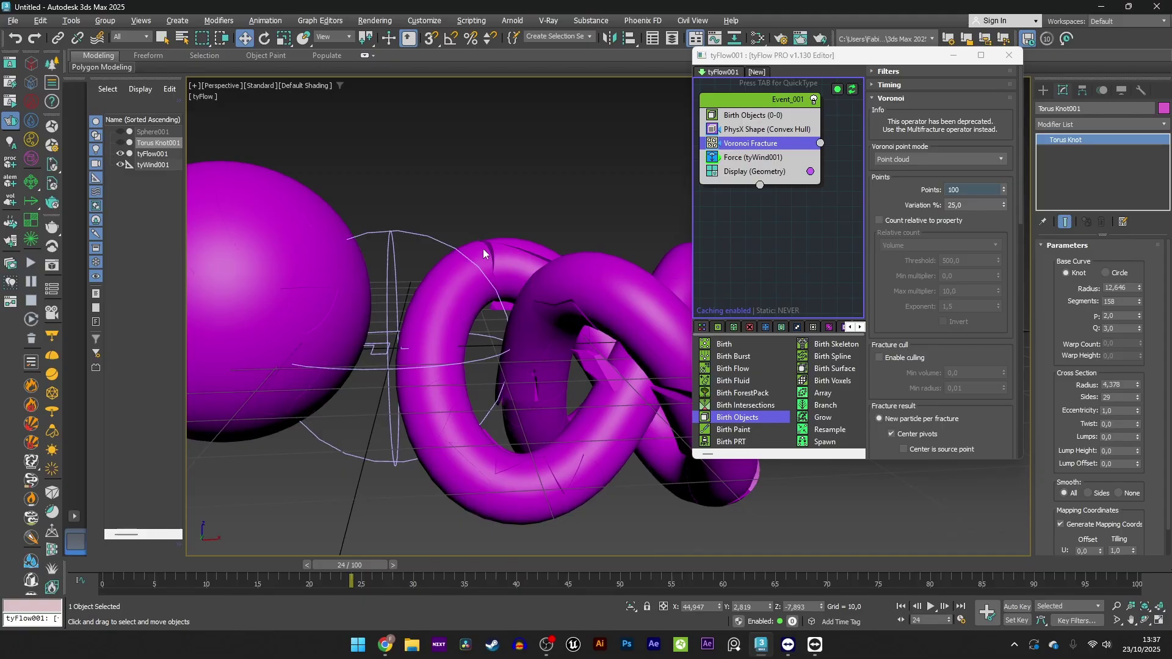
{"action": "scroll", "coordinate": [501, 284], "scroll_direction": "up", "scroll_amount": 2}
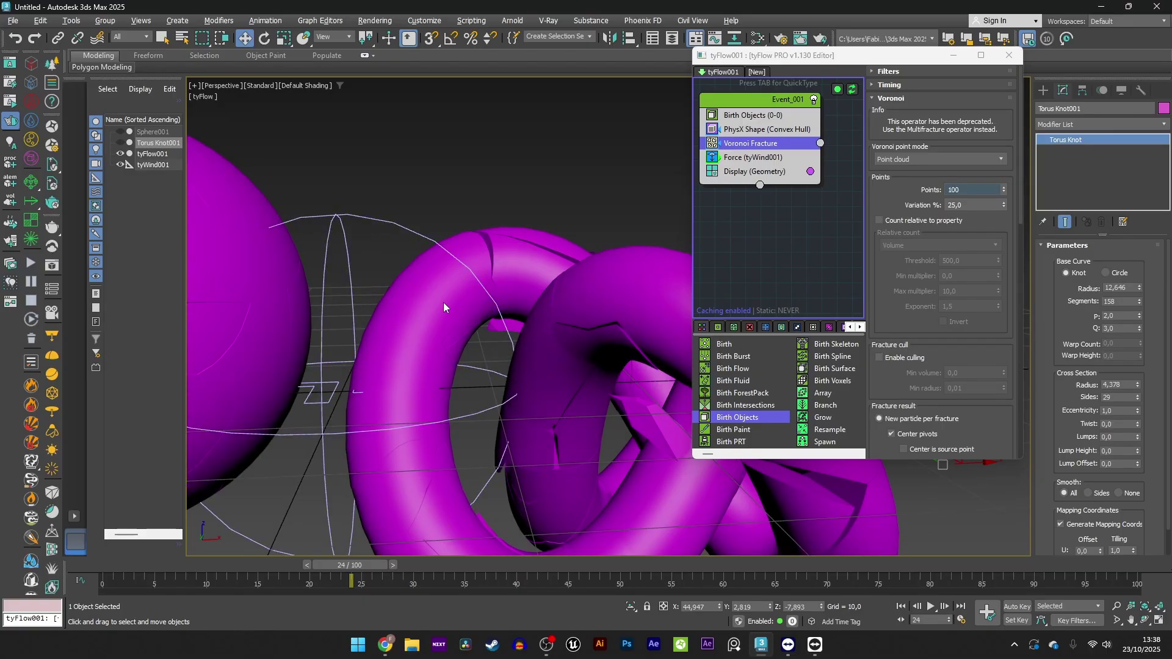
{"action": "scroll", "coordinate": [480, 287], "scroll_direction": "down", "scroll_amount": 2}
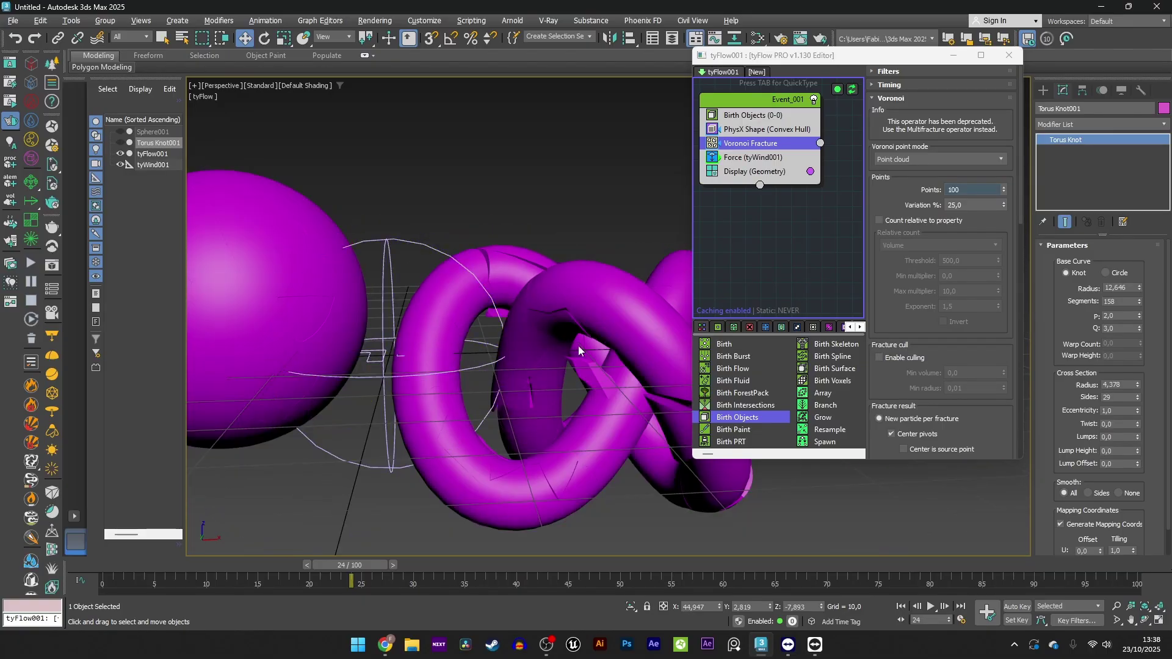
Insert a PhysX Bind operator between Voronoi Fracture and Force, and scrub to frame 29 to check the bound pieces
{"action": "left_click", "coordinate": [757, 157]}
{"action": "double_click", "coordinate": [736, 142]}
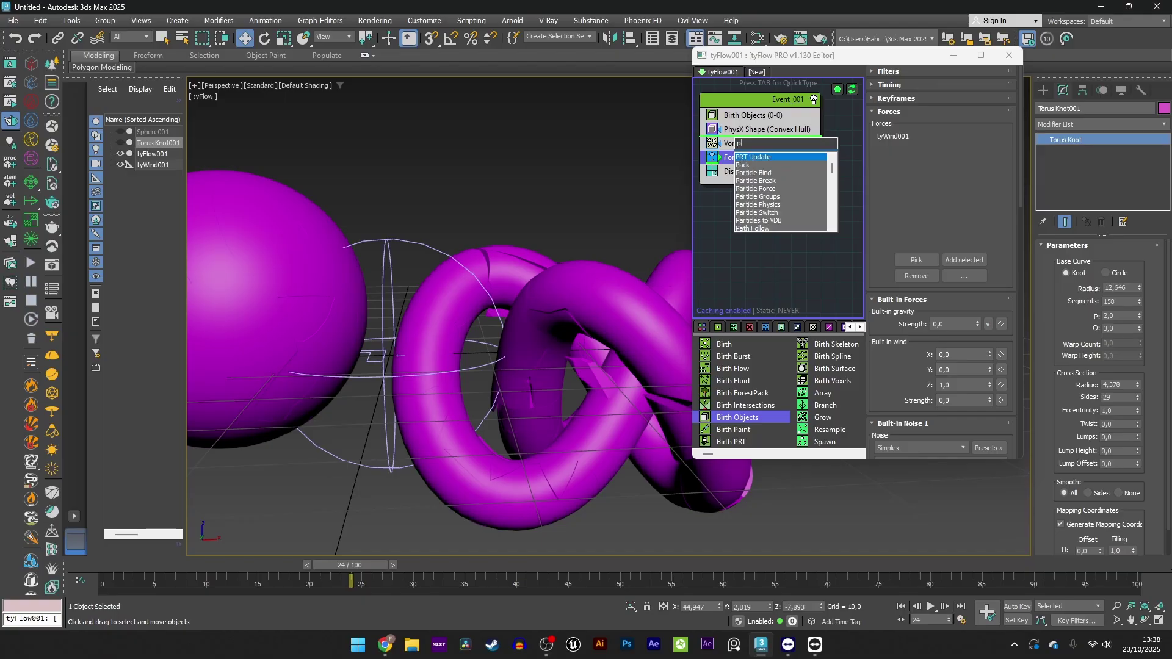
{"action": "left_click", "coordinate": [757, 158]}
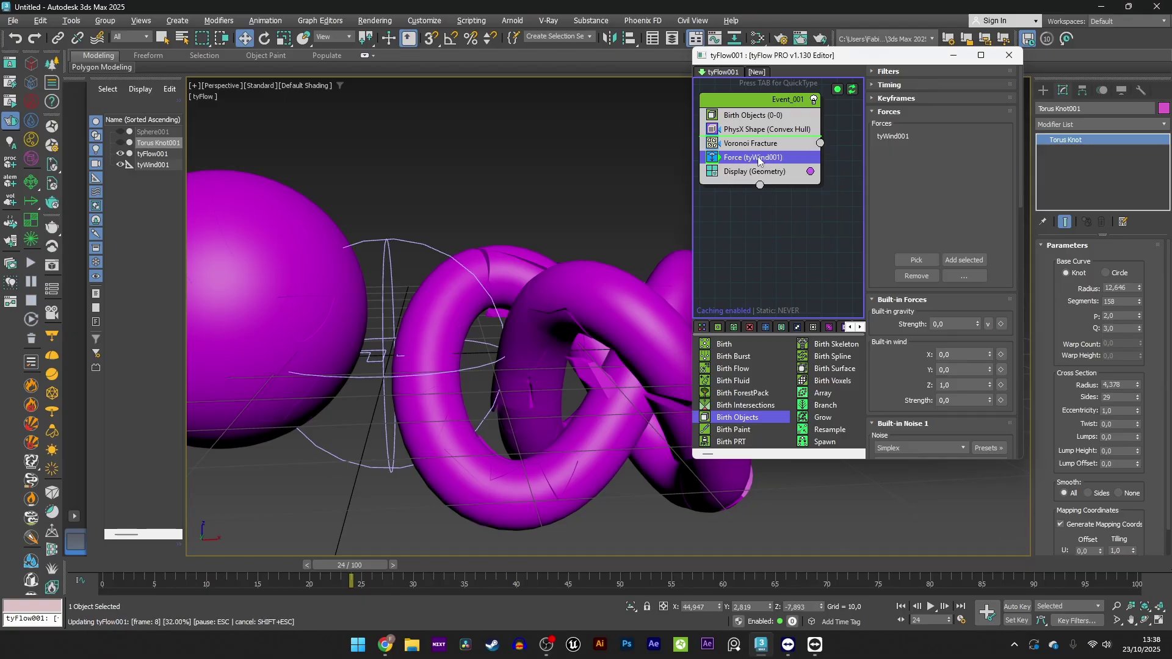
{"action": "left_click_drag", "start_coordinate": [757, 143], "coordinate": [756, 170]}
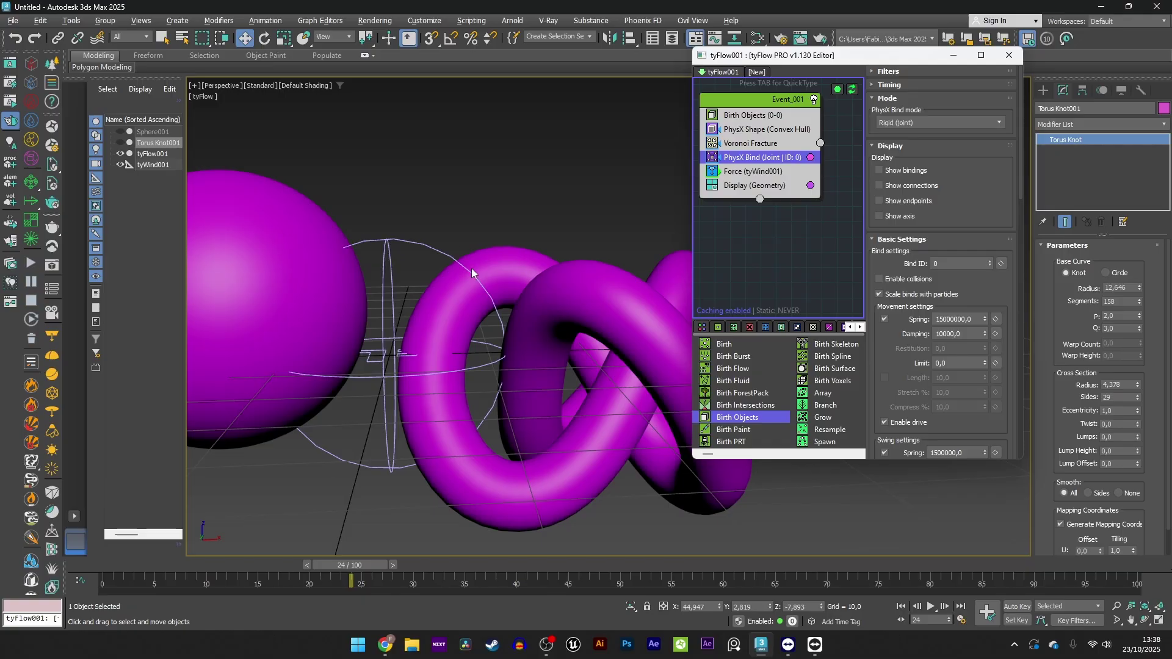
{"action": "scroll", "coordinate": [471, 269], "scroll_direction": "down", "scroll_amount": 3}
{"action": "left_click_drag", "start_coordinate": [159, 565], "coordinate": [416, 554]}
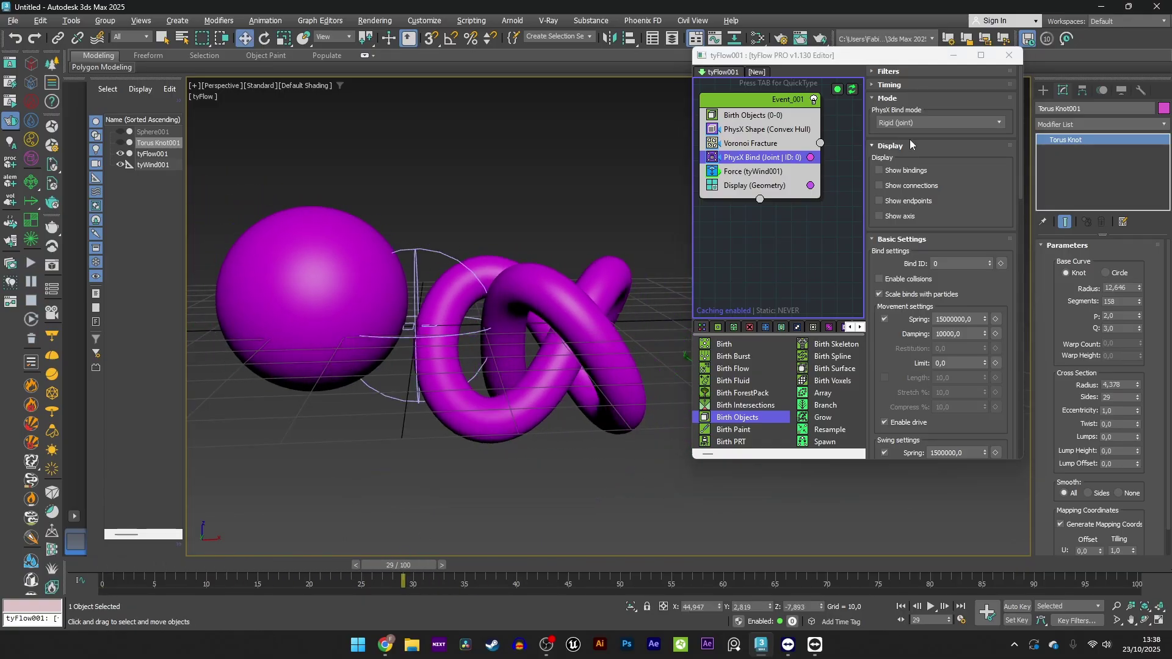
Enable force-based breaking on the PhysX Bind operator and set its breaking force to 1000
{"action": "left_click", "coordinate": [907, 97]}
{"action": "left_click", "coordinate": [896, 111]}
{"action": "left_click", "coordinate": [900, 125]}
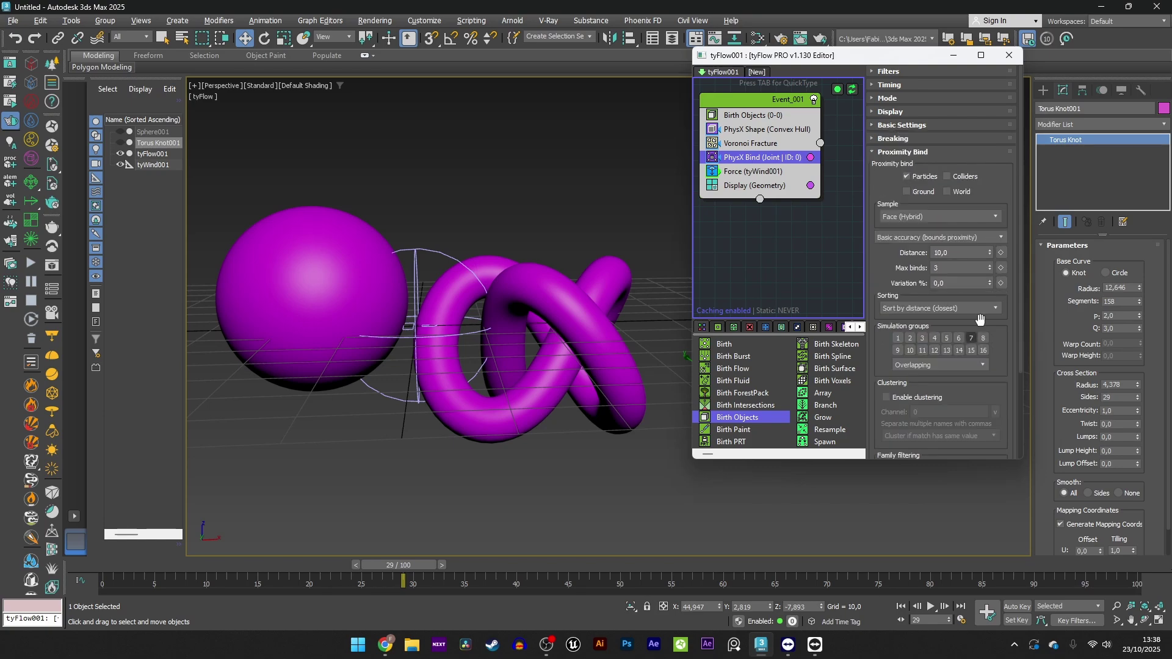
{"action": "left_click", "coordinate": [902, 139]}
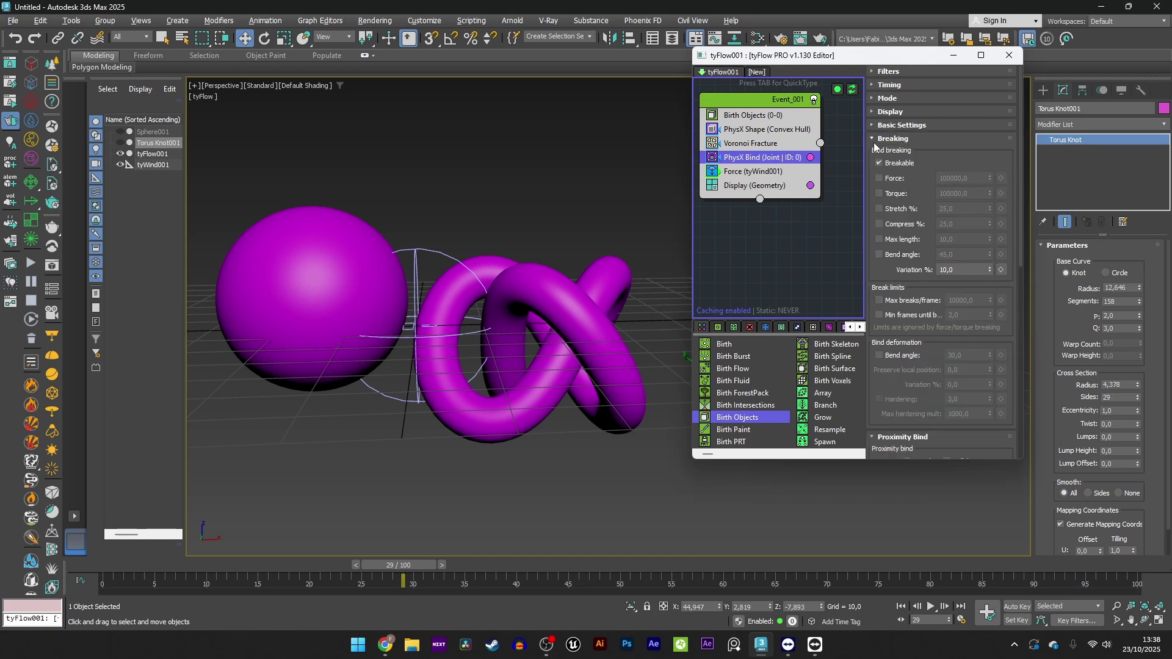
{"action": "left_click", "coordinate": [879, 178]}
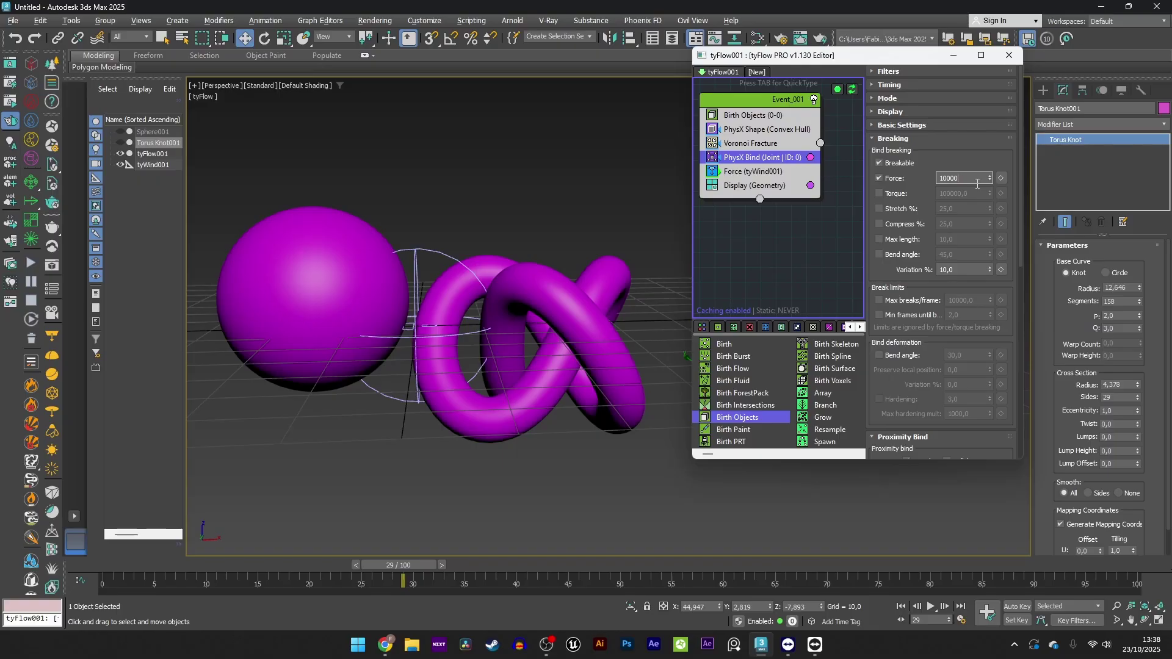
{"action": "key", "text": "Return"}
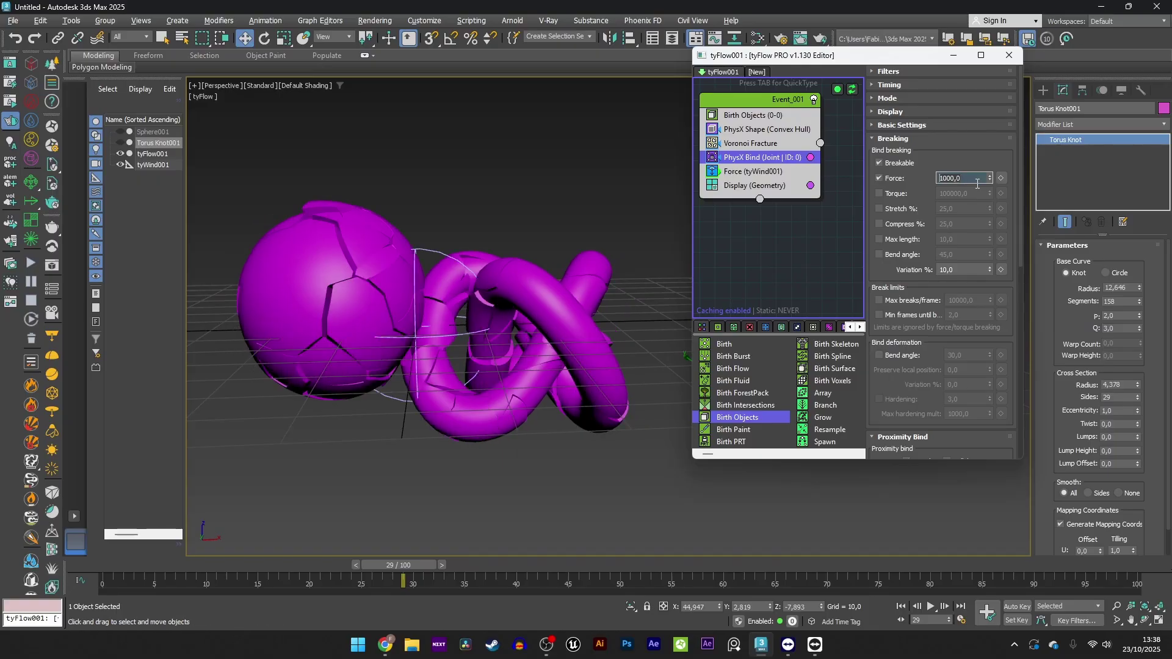
Scrub the simulation to frame 49 and examine the broken chunks up close with edged faces shown
{"action": "left_click_drag", "start_coordinate": [112, 574], "coordinate": [604, 578]}
{"action": "key", "text": "F4"}
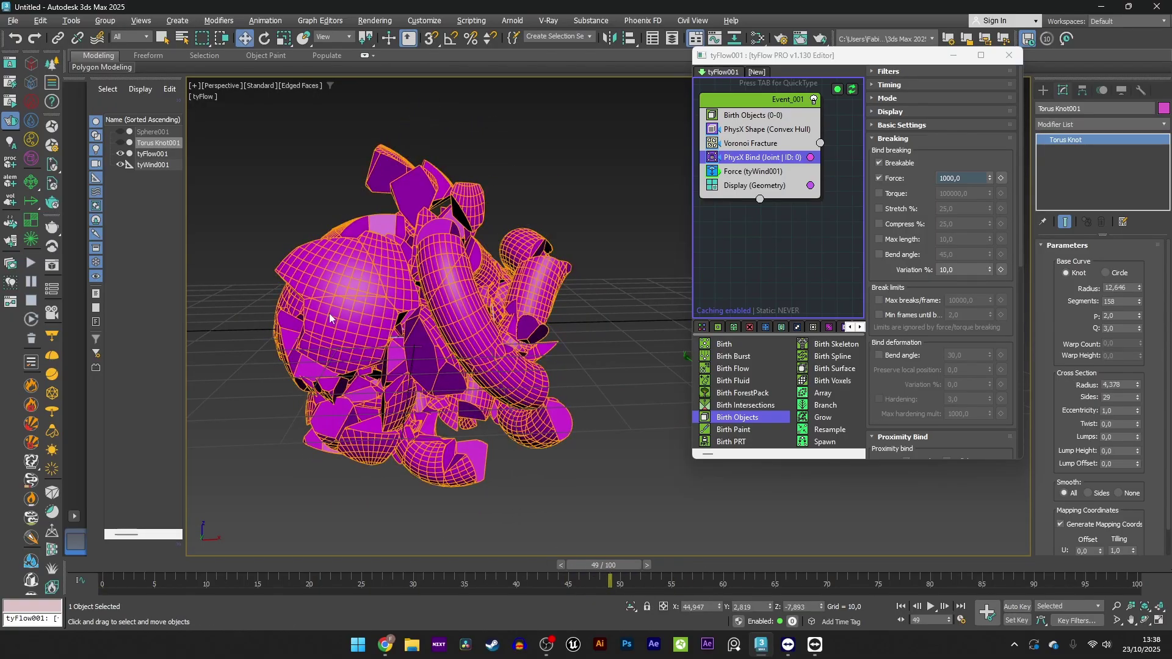
{"action": "scroll", "coordinate": [353, 294], "scroll_direction": "up", "scroll_amount": 3}
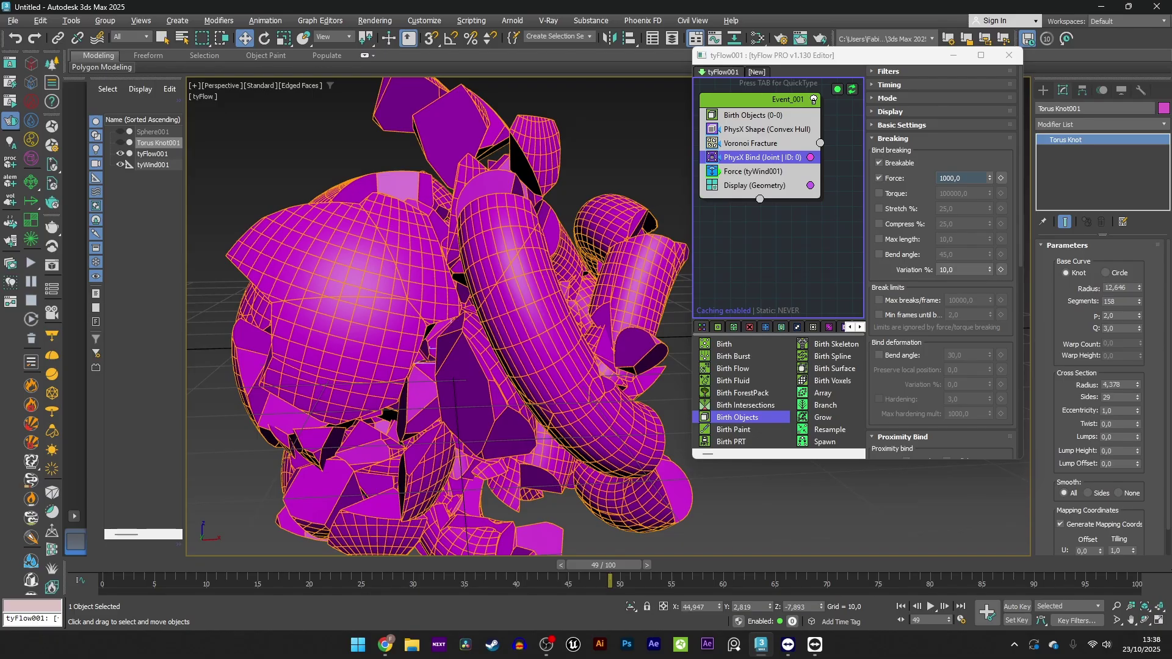
Try a PhysX Bind breaking force of 100 and scrub to frame 21 to check how the pieces hold together
{"action": "left_click", "coordinate": [978, 181]}
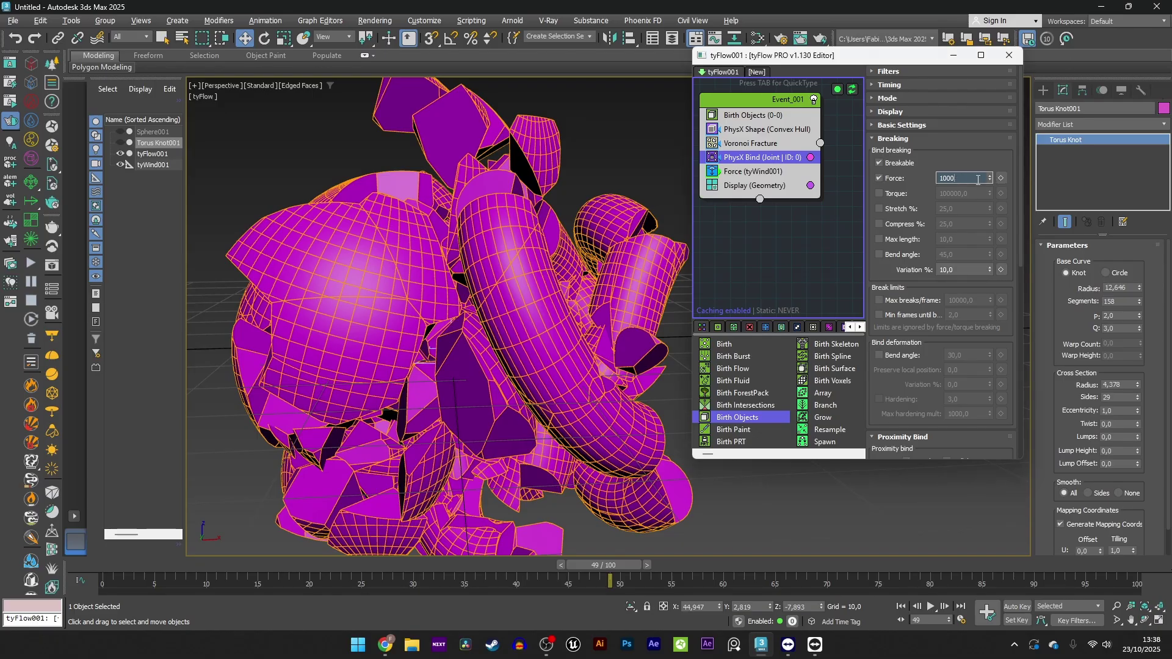
{"action": "key", "text": "Return"}
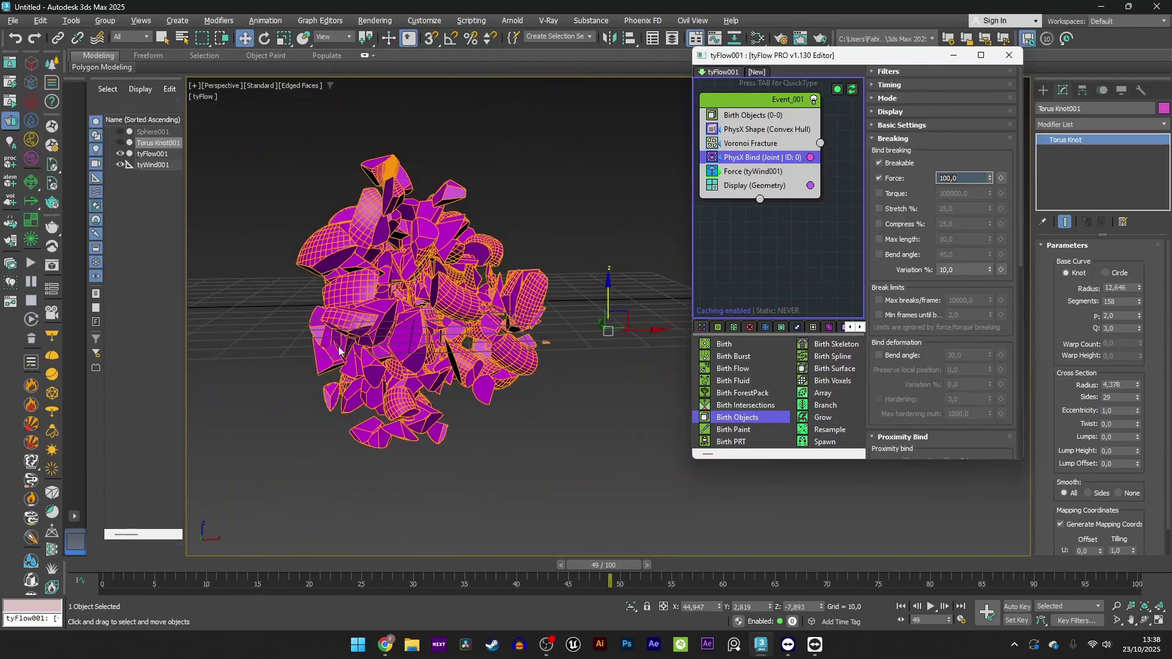
{"action": "left_click_drag", "start_coordinate": [126, 565], "coordinate": [340, 568]}
{"action": "key", "text": "w"}
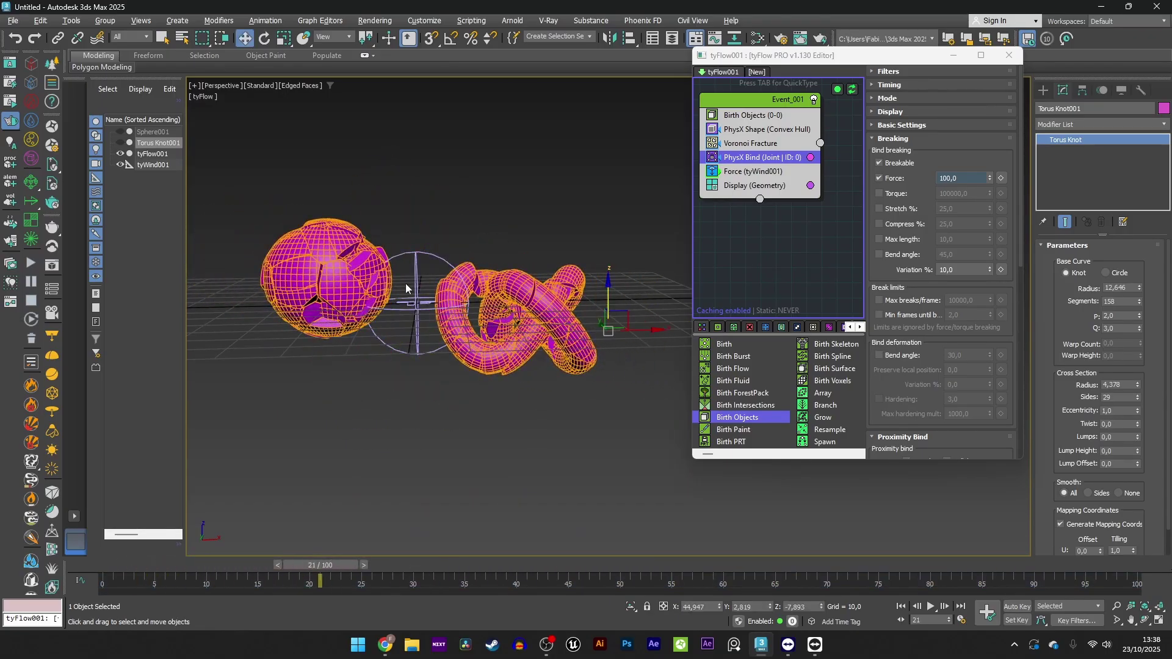
Set the PhysX Bind breaking force to 500
{"action": "scroll", "coordinate": [407, 288], "scroll_direction": "up", "scroll_amount": 2}
{"action": "double_click", "coordinate": [969, 180]}
{"action": "type", "text": "500"}
{"action": "key", "text": "Return"}
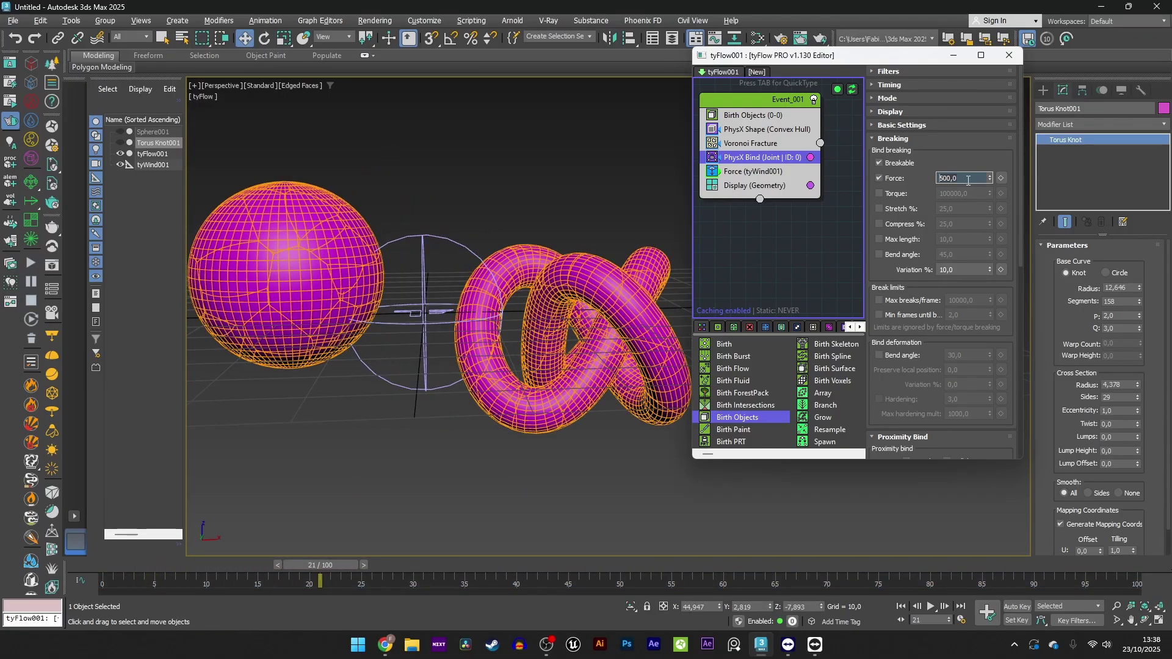
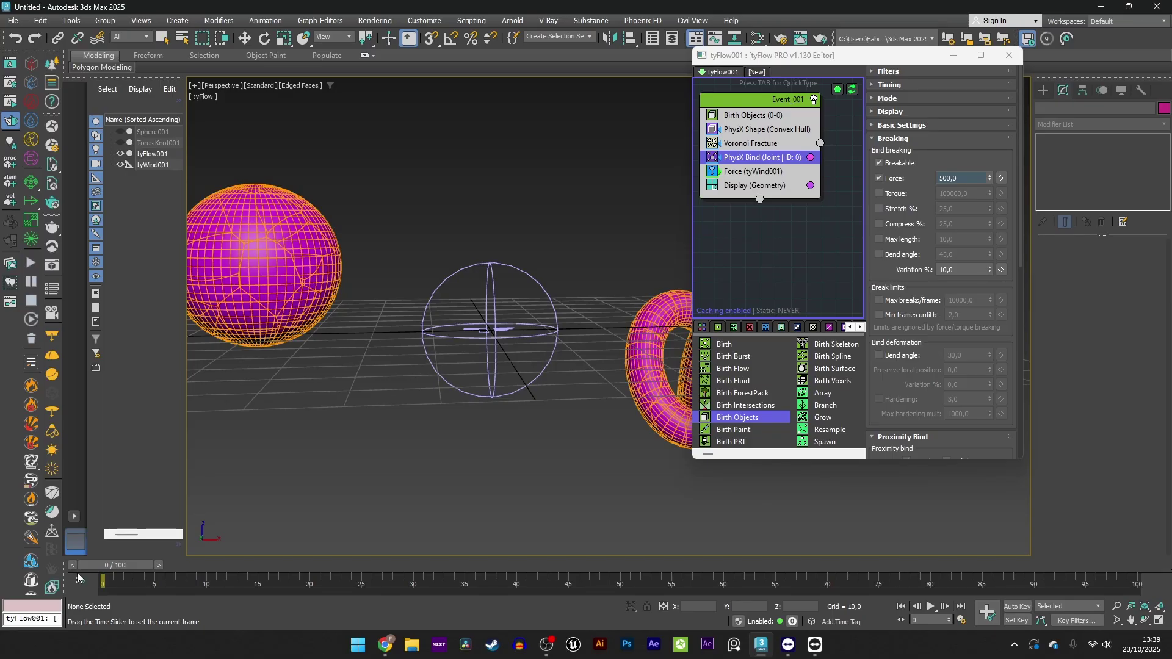
Scrub the simulation to frame 24 and examine the sphere and torus knot up close as they approach each other
{"action": "key", "text": "w"}
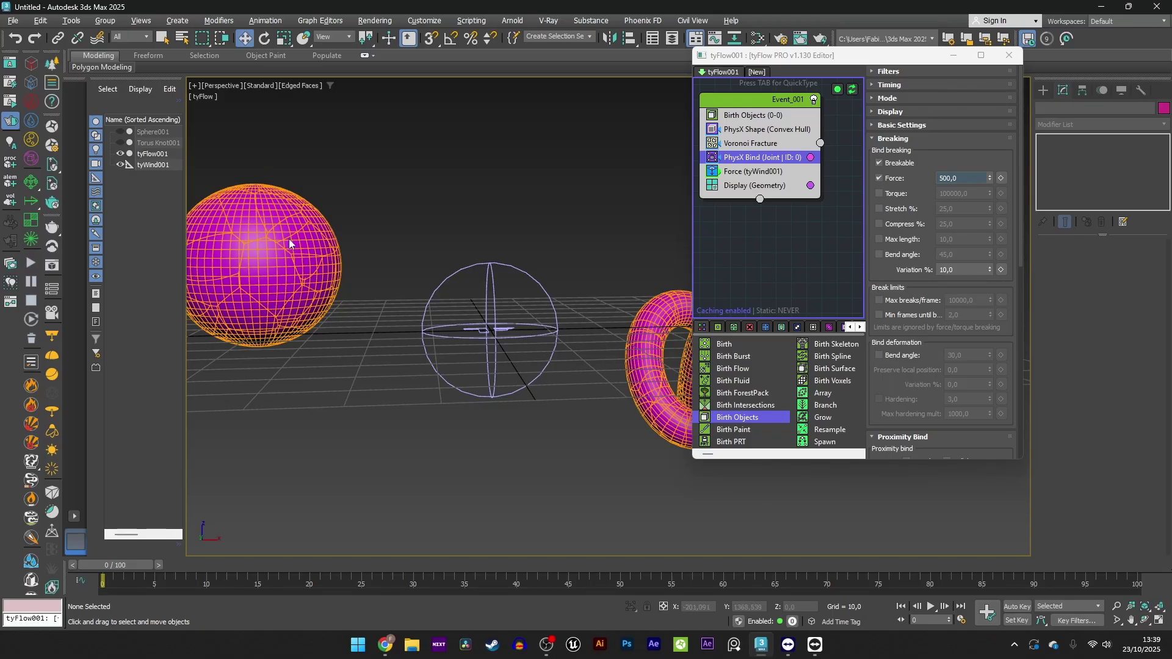
{"action": "left_click_drag", "start_coordinate": [124, 566], "coordinate": [351, 577]}
{"action": "scroll", "coordinate": [358, 233], "scroll_direction": "up", "scroll_amount": 3}
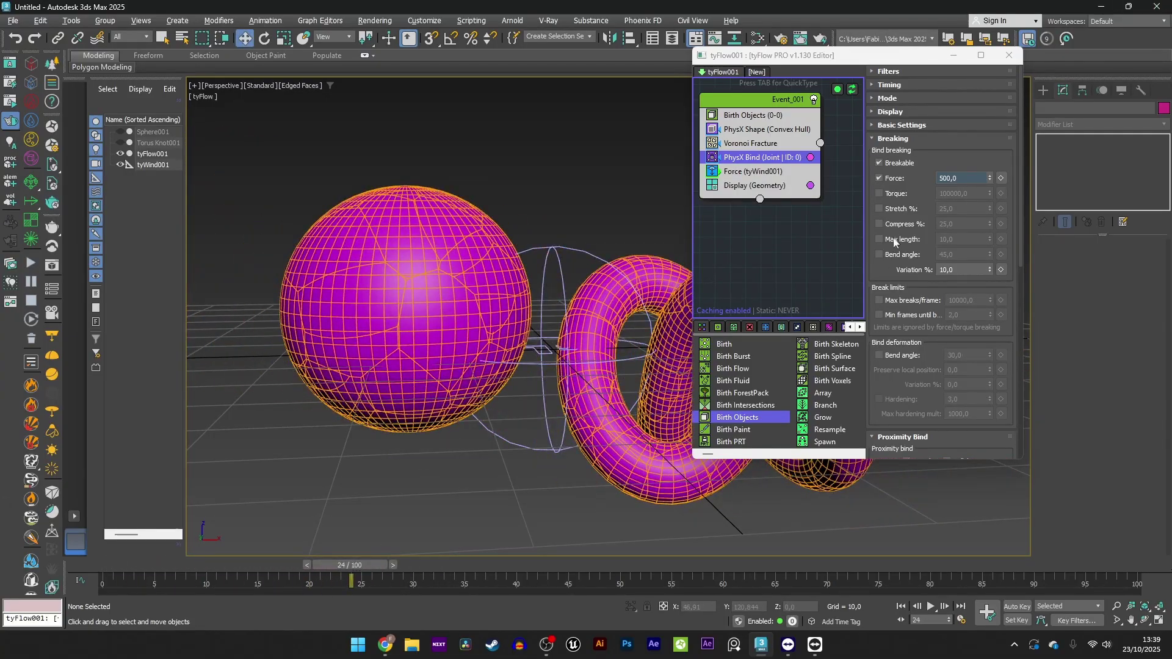
Replace the PhysX Bind operator in Event_001 with a Surface Test operator and discard the leftover event
{"action": "left_click", "coordinate": [738, 164]}
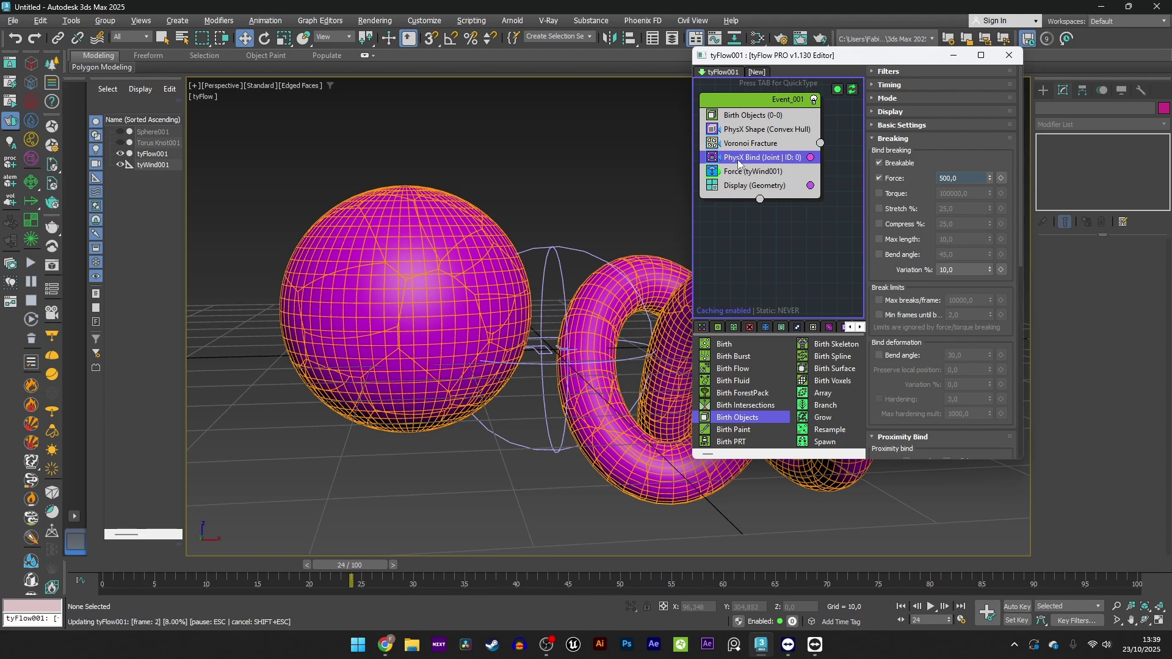
{"action": "key", "text": "Delete"}
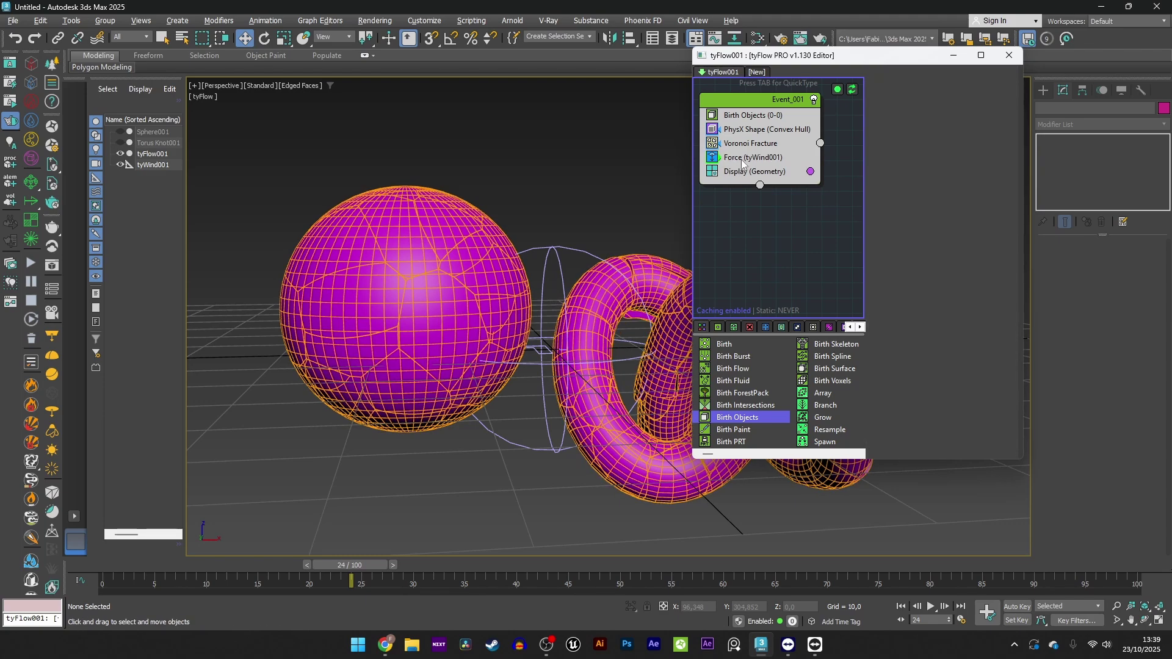
{"action": "left_click", "coordinate": [741, 158]}
{"action": "key", "text": "Tab"}
{"action": "type", "text": "sur"}
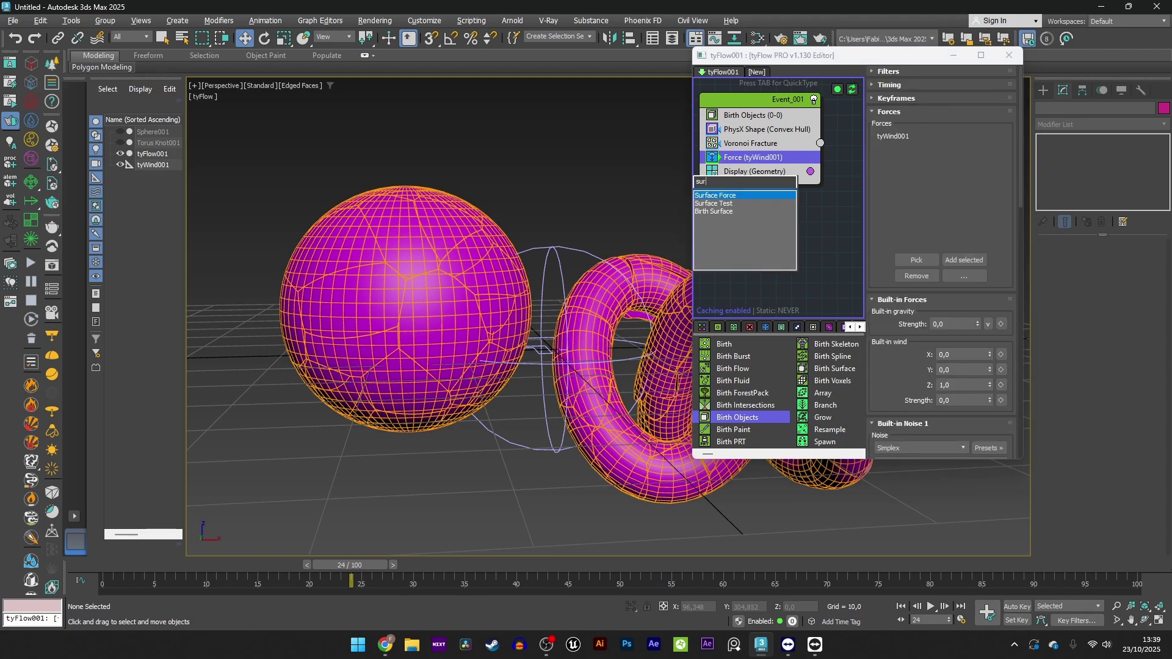
{"action": "left_click", "coordinate": [733, 204]}
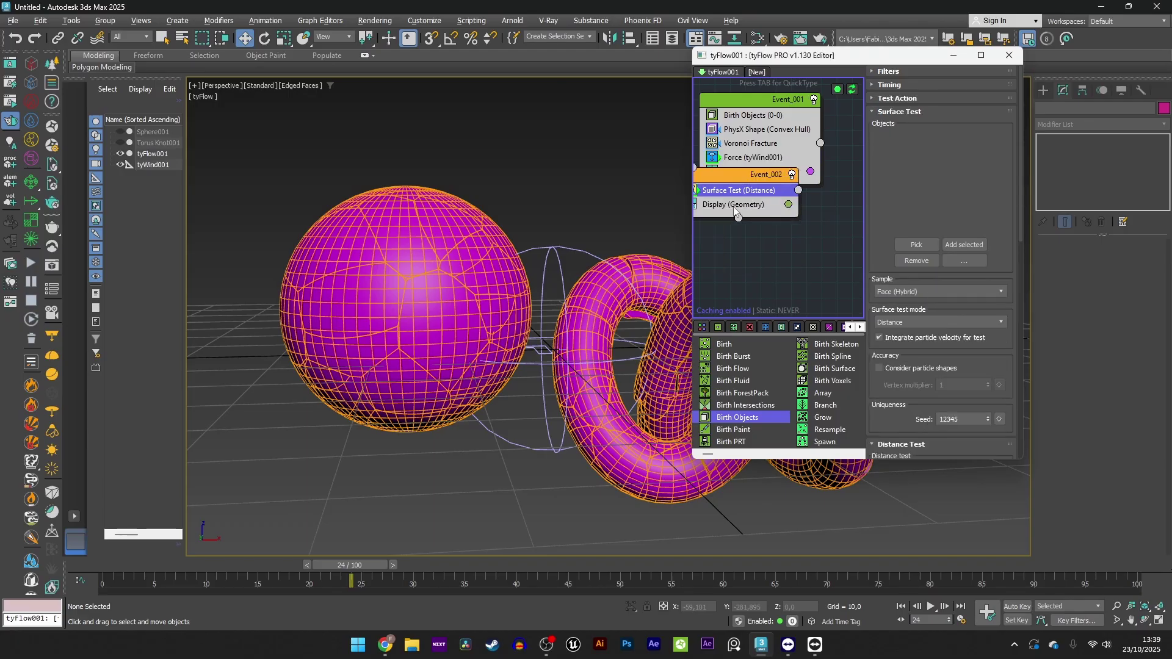
{"action": "left_click_drag", "start_coordinate": [751, 215], "coordinate": [758, 171]}
{"action": "left_click", "coordinate": [739, 203]}
{"action": "key", "text": "Delete"}
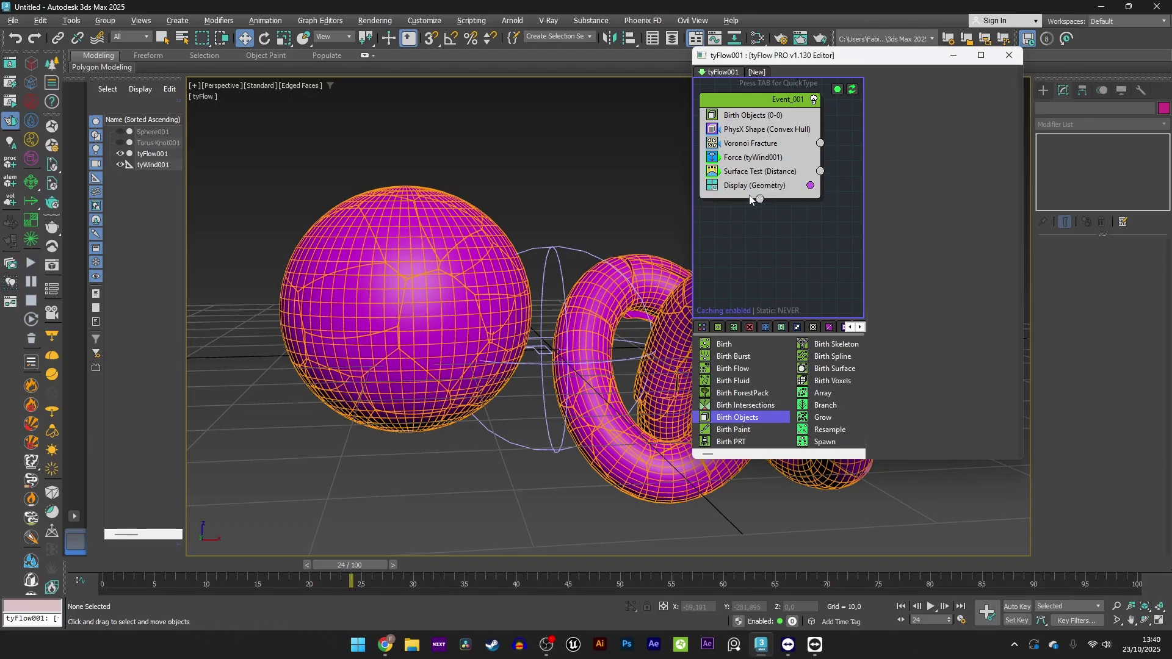
{"action": "left_click", "coordinate": [760, 171]}
At frame 0, create a small sphere with a radius of about 2.7 at the centre of the tyWind icon
{"action": "left_click", "coordinate": [105, 581]}
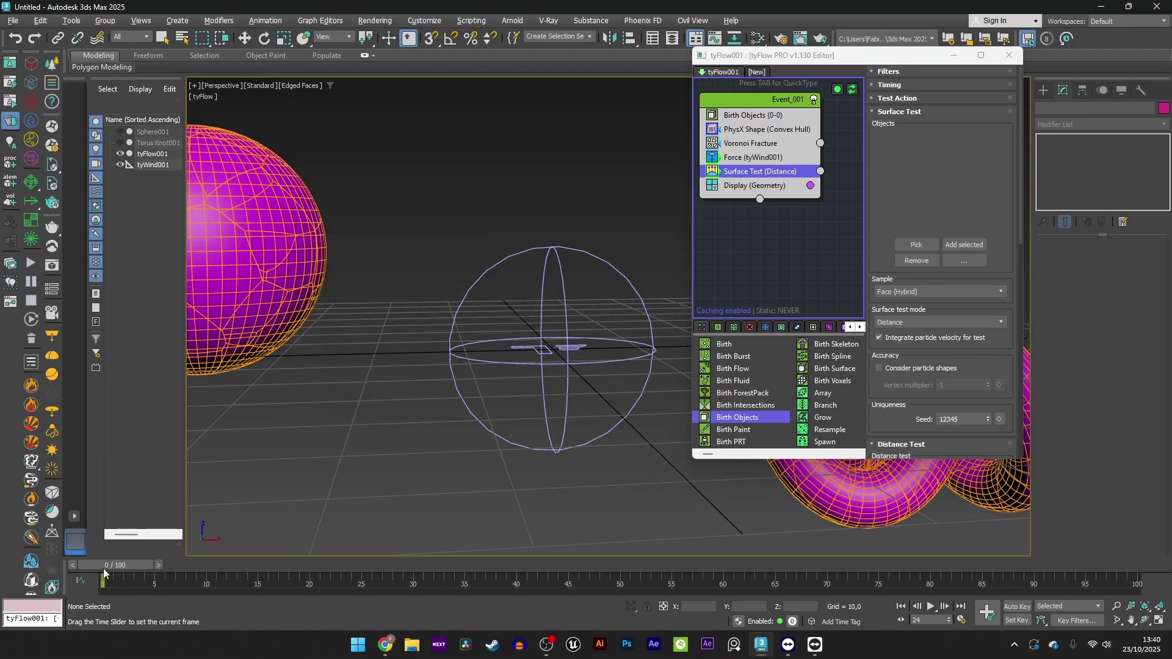
{"action": "left_click", "coordinate": [1044, 90]}
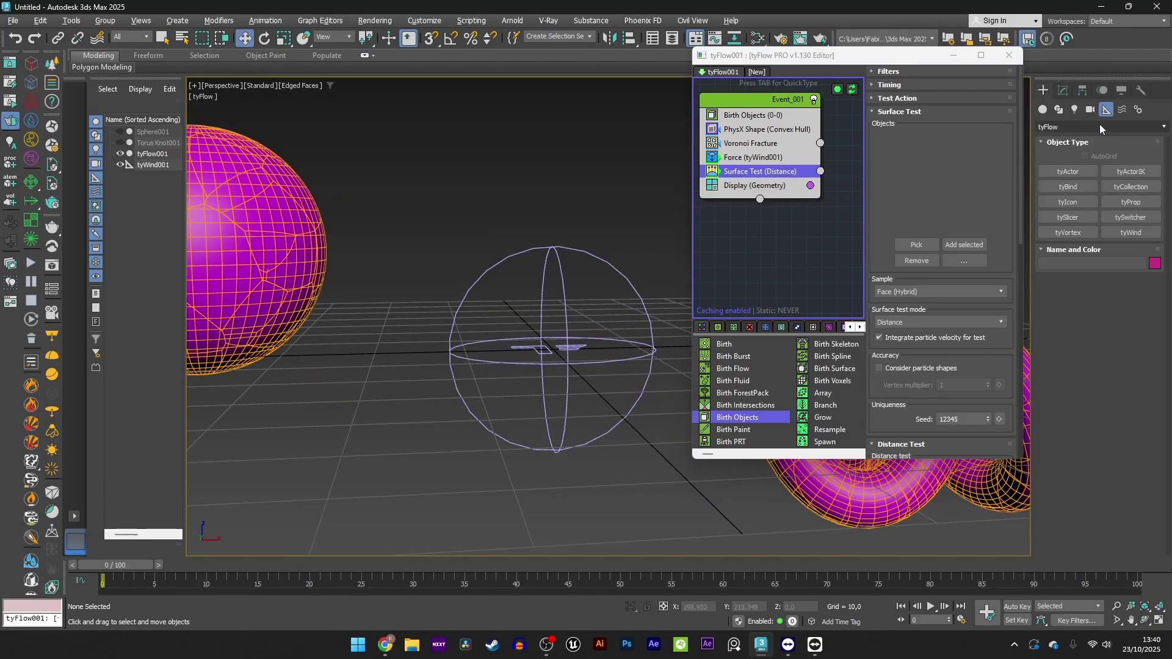
{"action": "left_click", "coordinate": [1068, 187]}
{"action": "mouse_move", "coordinate": [550, 353]}
{"action": "left_mouse_down"}
{"action": "mouse_move", "coordinate": [602, 376]}
{"action": "mouse_move", "coordinate": [562, 359]}
{"action": "left_mouse_up"}
{"action": "key", "text": "w"}
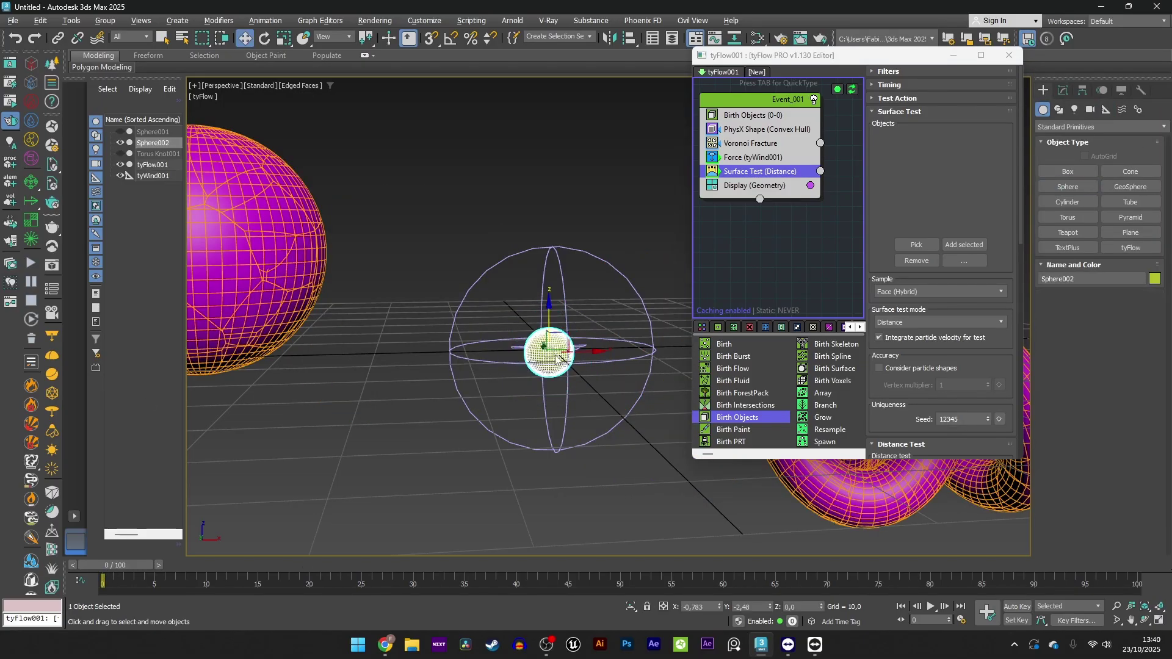
{"action": "left_click", "coordinate": [1063, 90]}
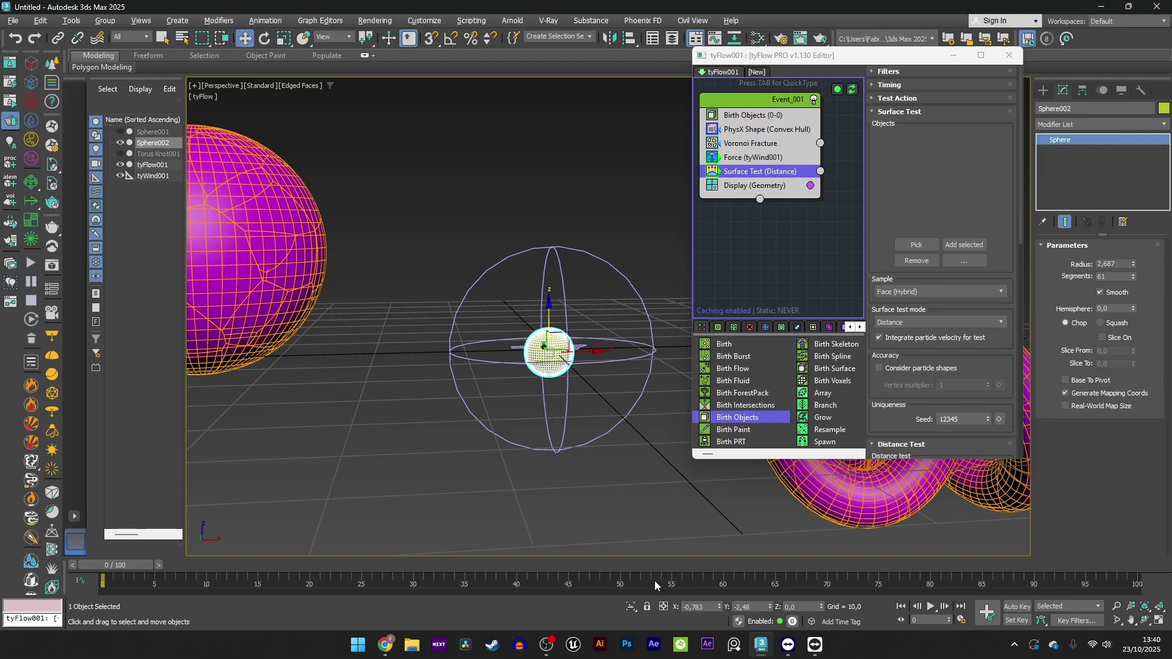
Centre the small sphere on the world origin by setting its X and Y positions to 0
{"action": "double_click", "coordinate": [705, 606]}
{"action": "type", "text": "0"}
{"action": "key", "text": "Return"}
{"action": "double_click", "coordinate": [756, 606]}
{"action": "type", "text": "0"}
{"action": "key", "text": "Return"}
{"action": "double_click", "coordinate": [800, 607]}
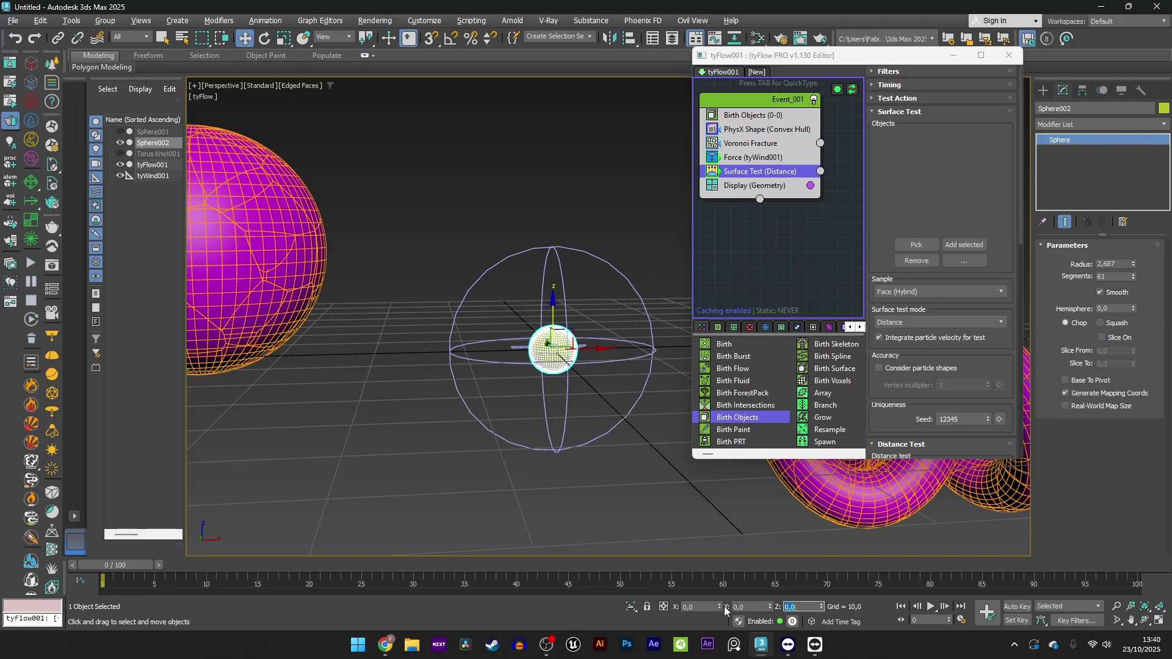
Assign the small sphere as the Surface Test object and hide it in the scene
{"action": "left_click", "coordinate": [917, 247]}
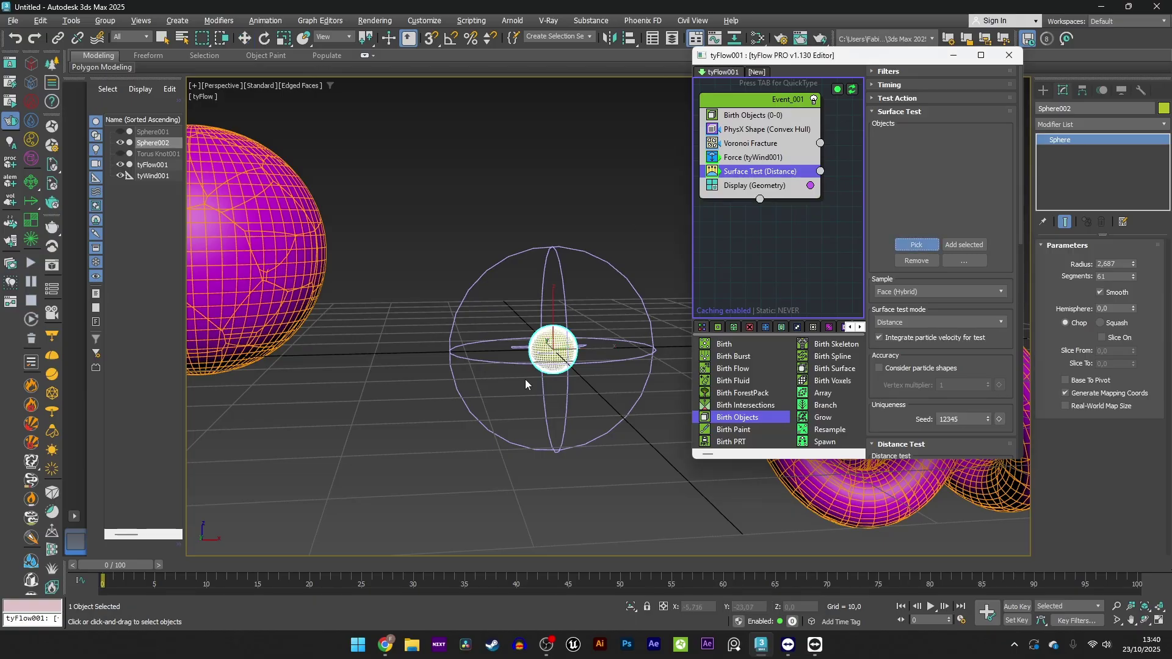
{"action": "left_click", "coordinate": [533, 339]}
{"action": "left_click", "coordinate": [120, 143]}
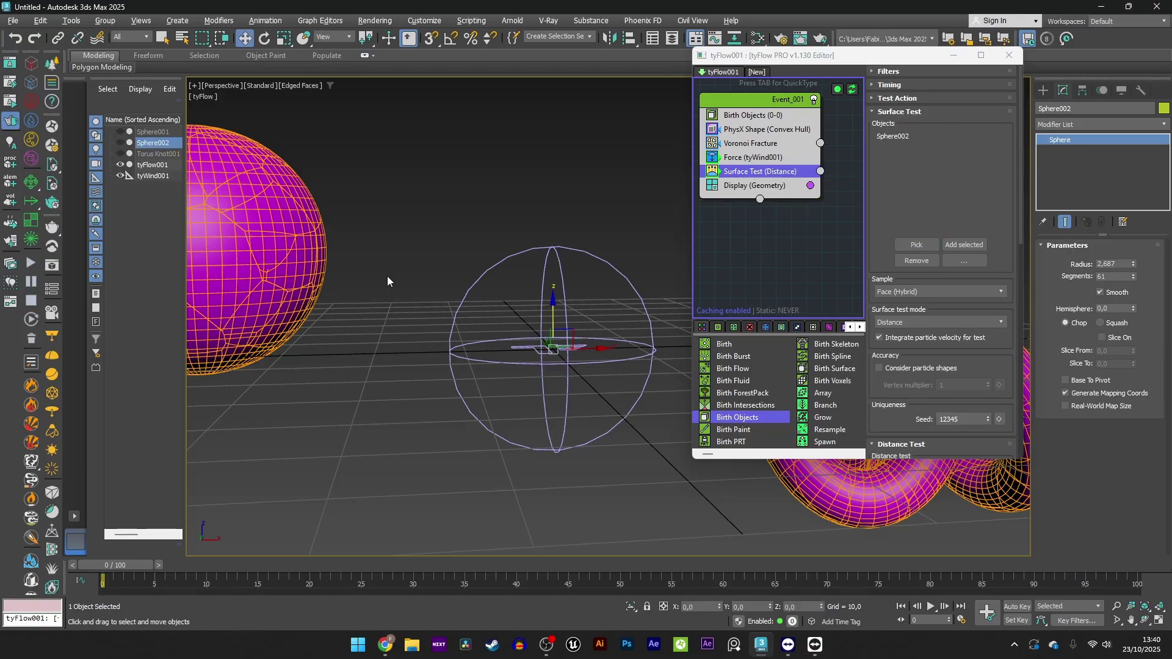
Move the Voronoi Fracture operator out of Event_001 into a new event and copy the Display operator into it
{"action": "middle_click_drag", "start_coordinate": [466, 284], "coordinate": [325, 296]}
{"action": "left_click", "coordinate": [750, 143]}
{"action": "scroll", "coordinate": [699, 223], "scroll_direction": "down", "scroll_amount": 1}
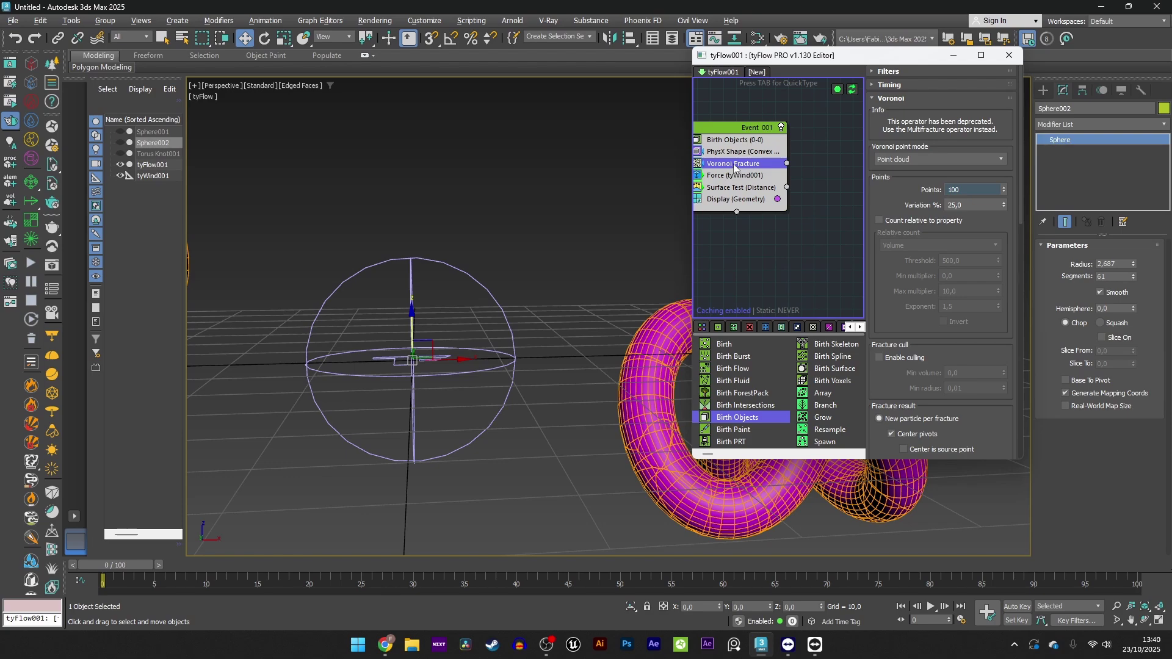
{"action": "left_click_drag", "start_coordinate": [735, 167], "coordinate": [800, 224]}
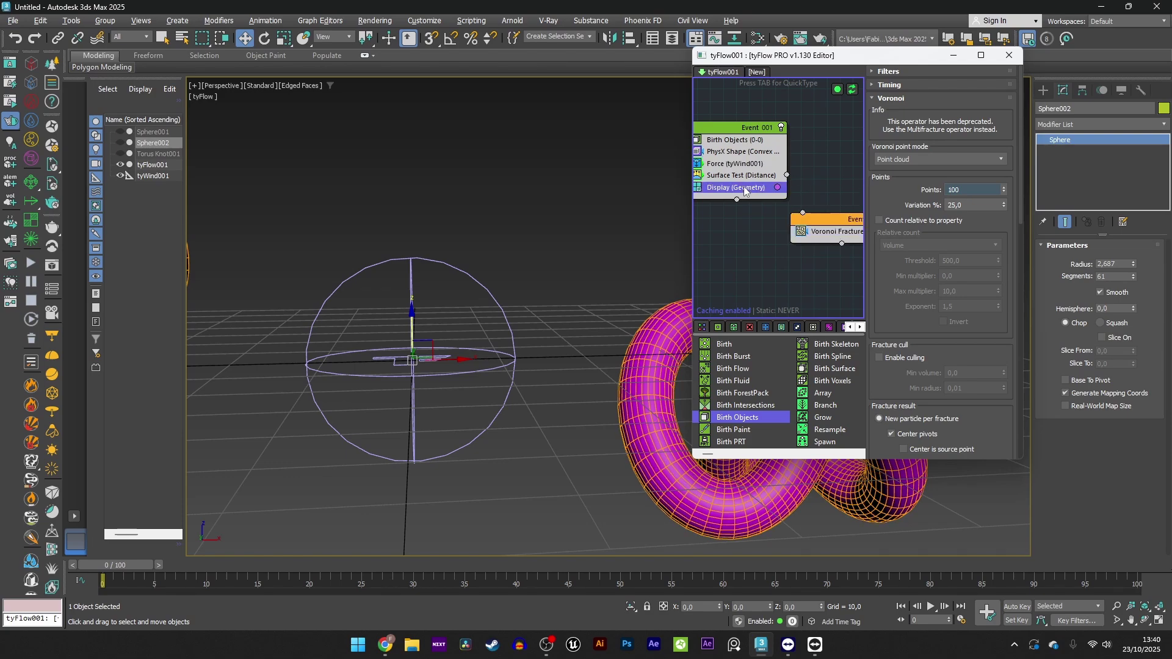
{"action": "left_click_drag", "start_coordinate": [744, 191], "coordinate": [819, 248], "text": "ctrl"}
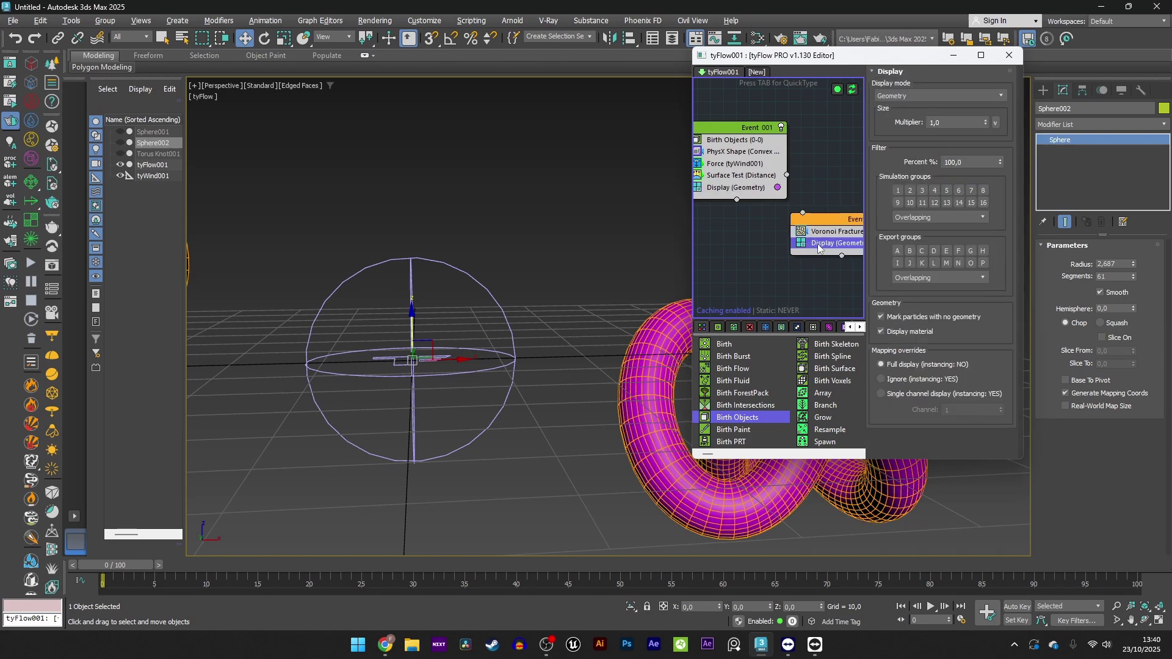
Set the display color of Event_002 to blue (0040FE) by reducing its red value to 0
{"action": "middle_click_drag", "start_coordinate": [845, 245], "coordinate": [806, 249]}
{"action": "left_click", "coordinate": [845, 248]}
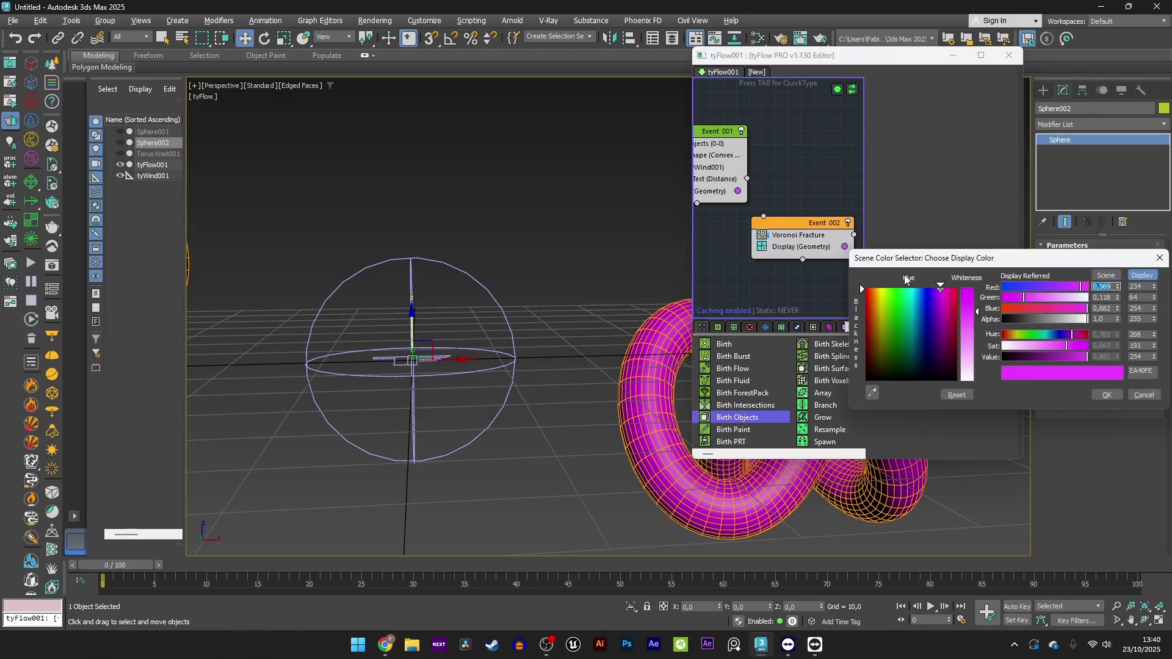
{"action": "left_click_drag", "start_coordinate": [1079, 287], "coordinate": [951, 295]}
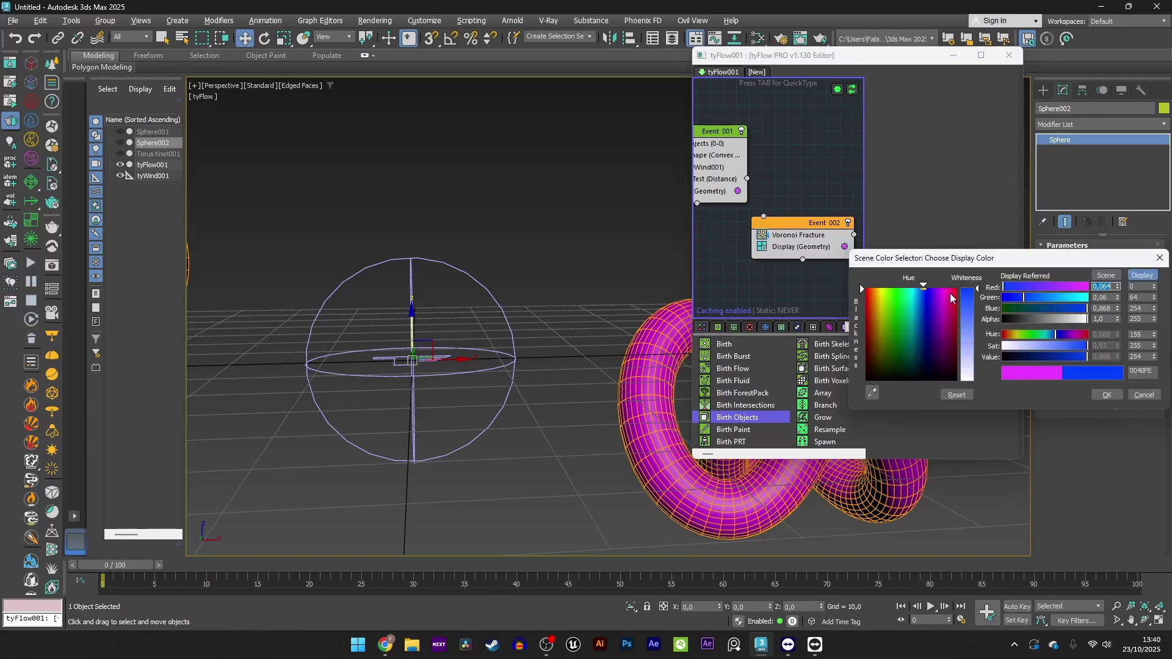
{"action": "left_click", "coordinate": [1107, 396]}
Widen the tyFlow editor, connect the Surface Test output to Event_002, and scrub to frame 33 to test it
{"action": "left_click_drag", "start_coordinate": [1021, 198], "coordinate": [1097, 210]}
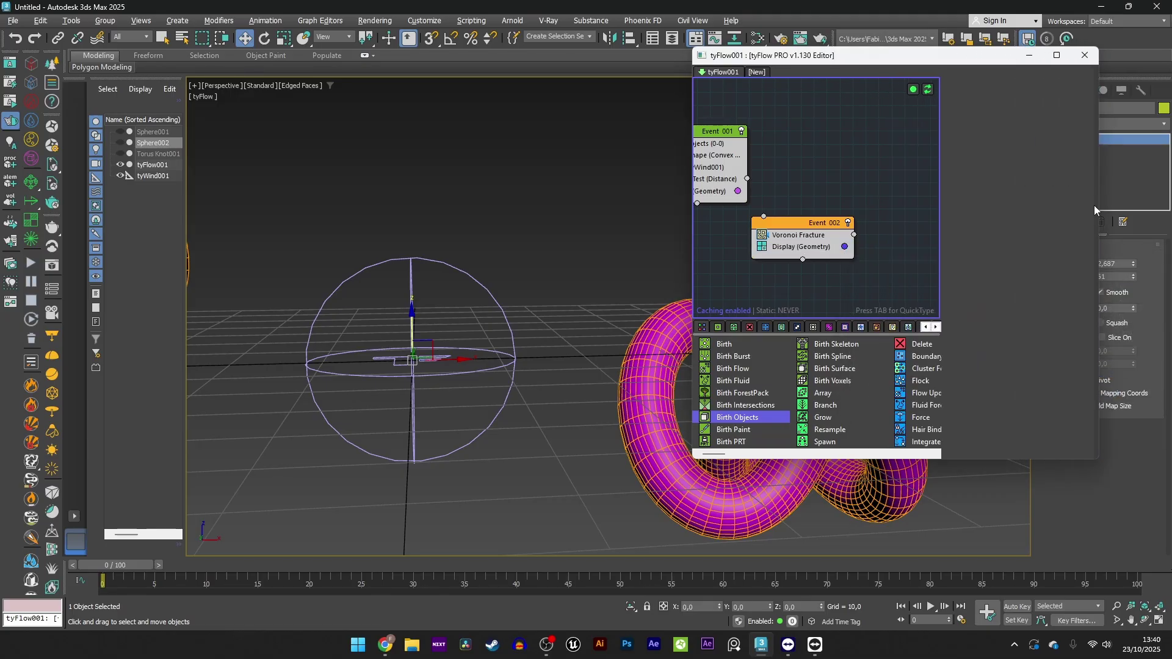
{"action": "scroll", "coordinate": [739, 179], "scroll_direction": "up", "scroll_amount": 1}
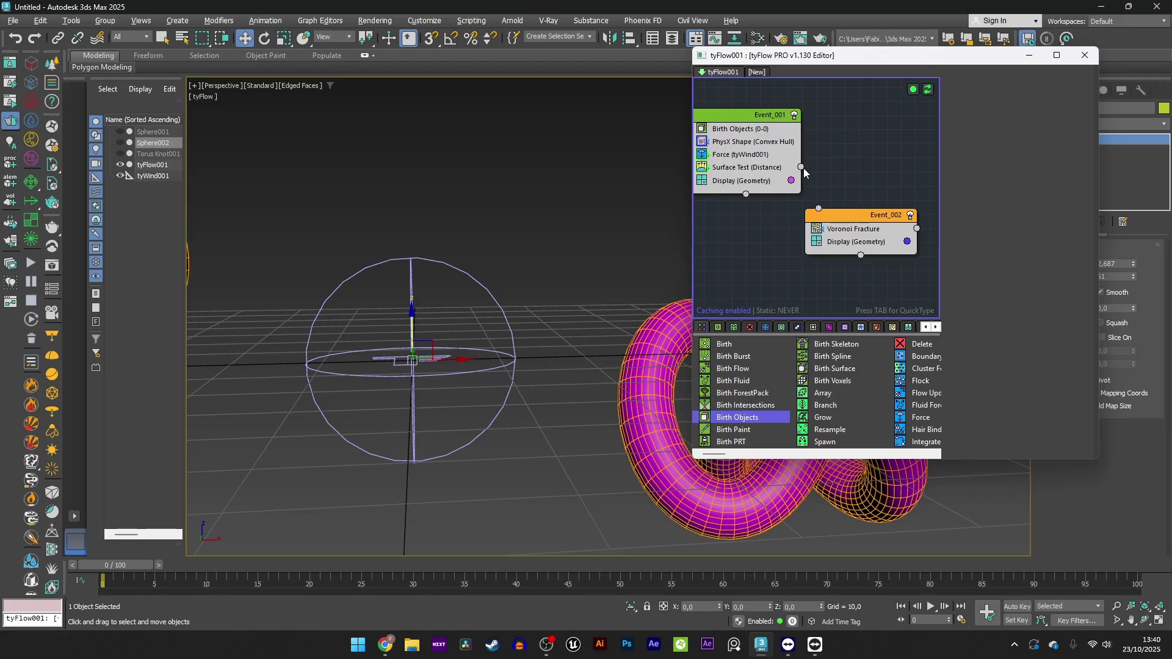
{"action": "left_click_drag", "start_coordinate": [801, 167], "coordinate": [818, 208]}
{"action": "left_click_drag", "start_coordinate": [142, 567], "coordinate": [460, 561]}
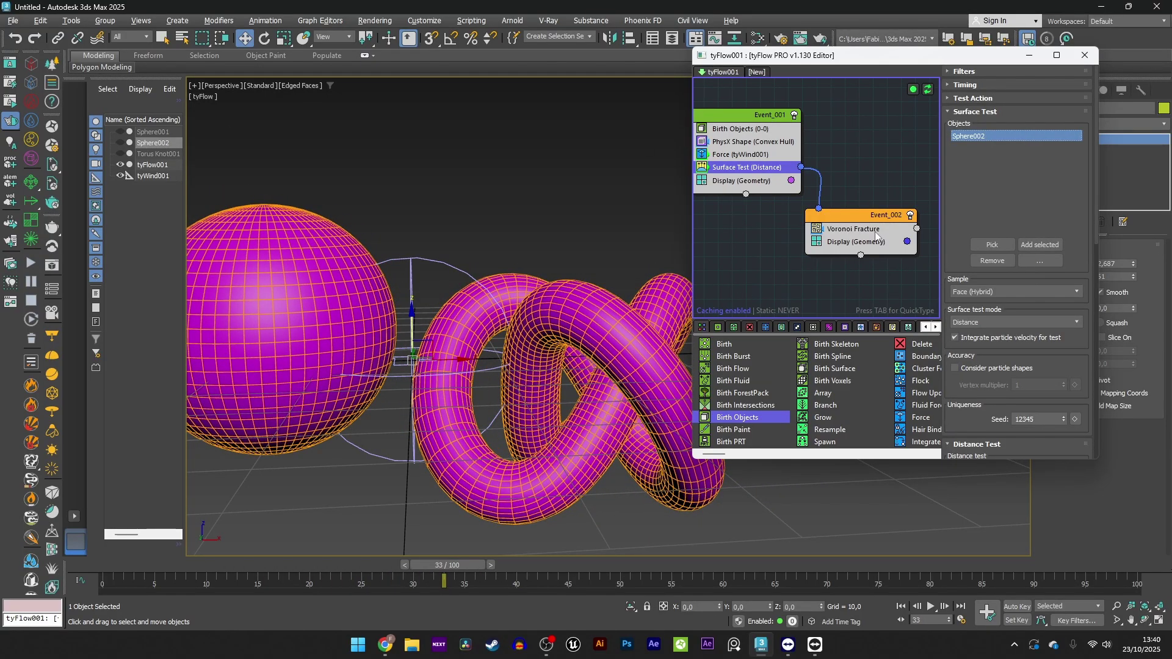
Set the Surface Test's absolute distance value to 20 and scrub to frame 23 to check when the fracture triggers
{"action": "scroll", "coordinate": [1028, 288], "scroll_direction": "down", "scroll_amount": 5}
{"action": "double_click", "coordinate": [1041, 335]}
{"action": "type", "text": "2"}
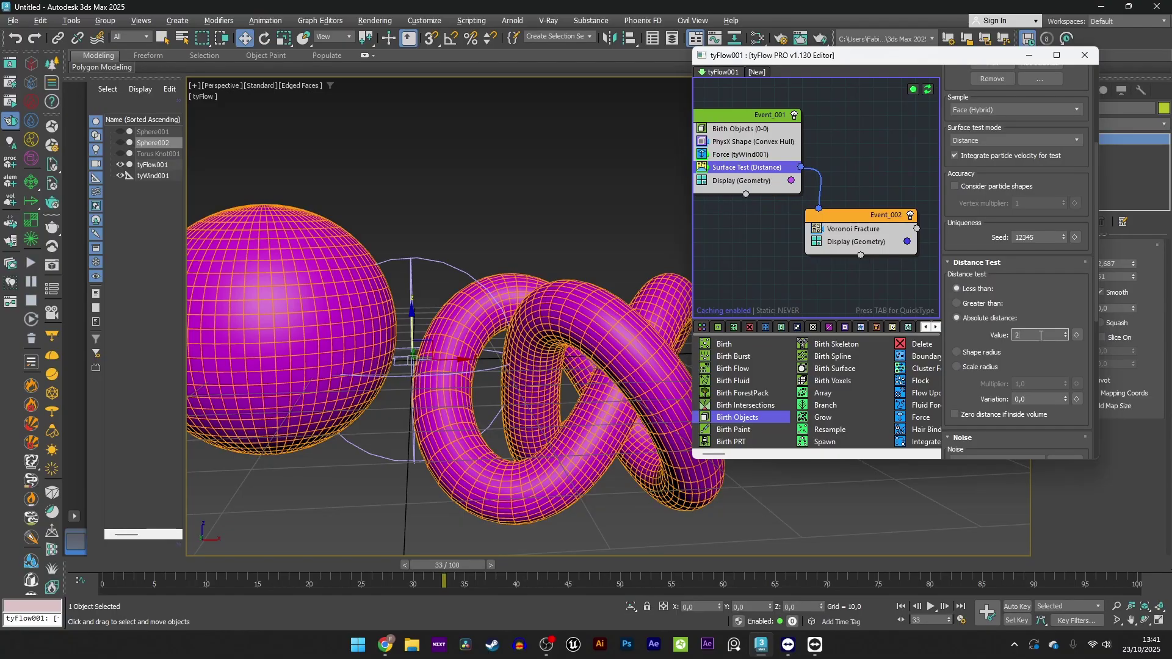
{"action": "type", "text": "0"}
{"action": "key", "text": "Return"}
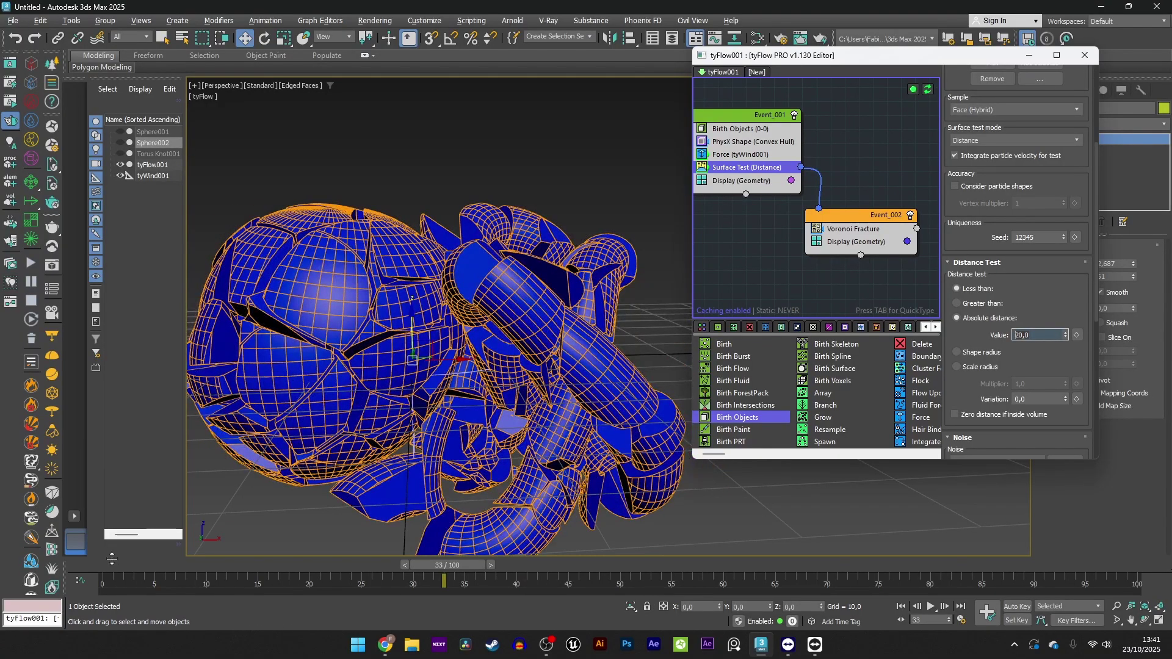
{"action": "left_click_drag", "start_coordinate": [112, 560], "coordinate": [346, 533]}
{"action": "key", "text": "w"}
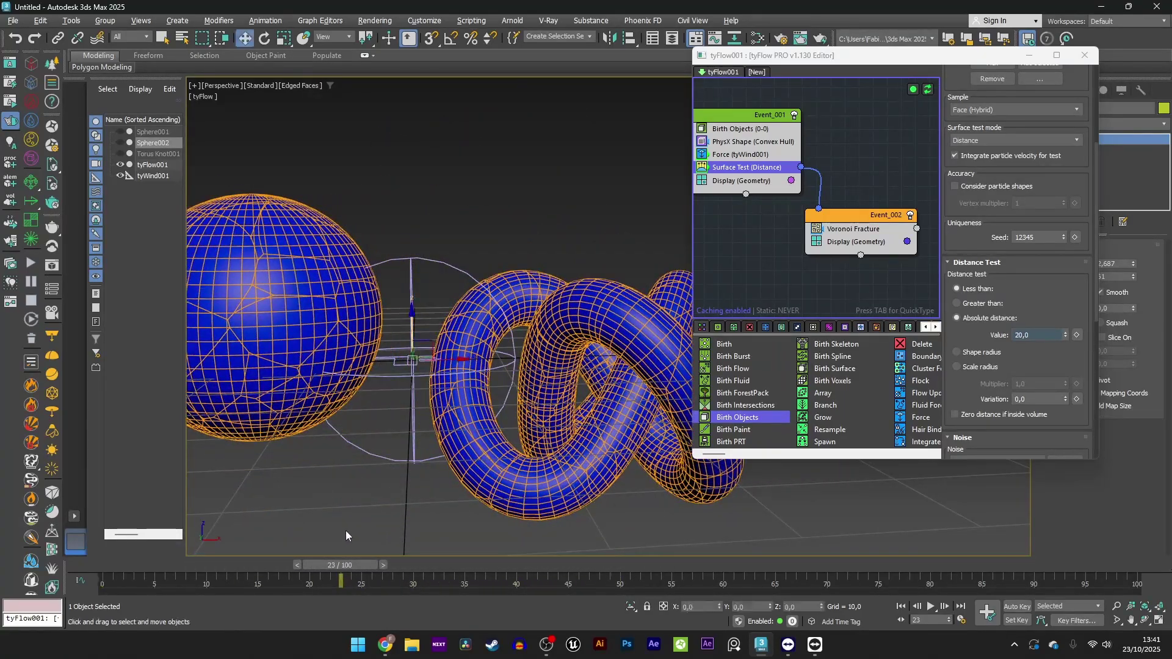
Scrub the simulation to frame 32 and examine the Voronoi-fractured pieces with edged faces turned off
{"action": "left_click", "coordinate": [957, 317]}
{"action": "left_click", "coordinate": [855, 229]}
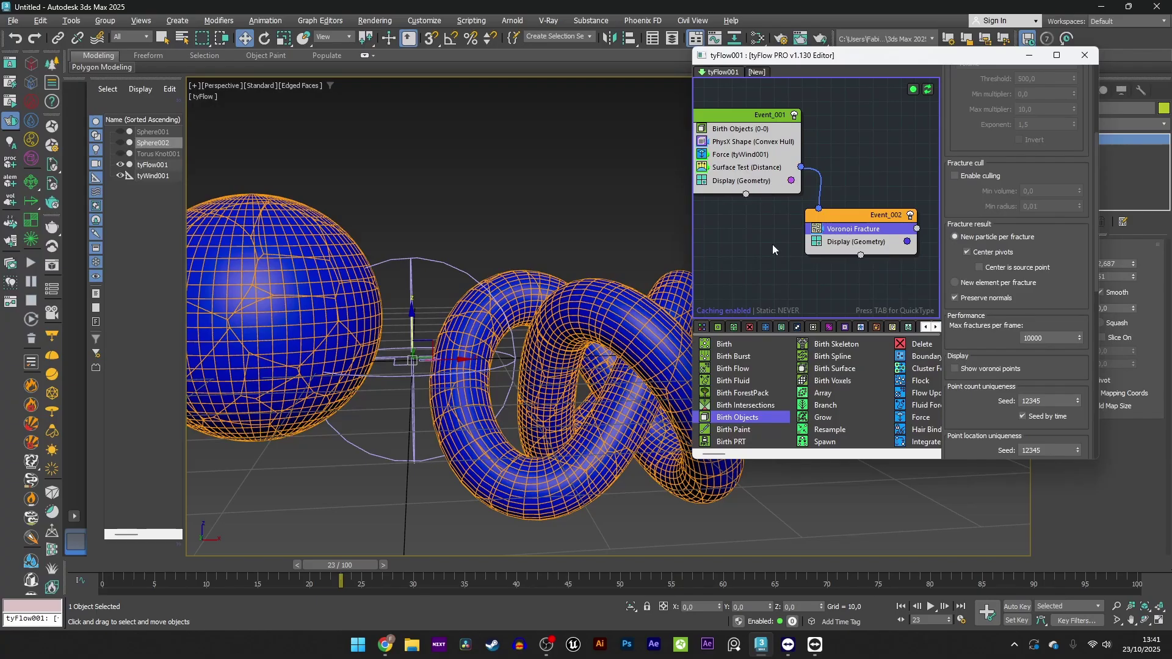
{"action": "left_click_drag", "start_coordinate": [139, 567], "coordinate": [455, 556]}
{"action": "key", "text": "w"}
{"action": "key", "text": "F4"}
{"action": "scroll", "coordinate": [516, 273], "scroll_direction": "down", "scroll_amount": 5}
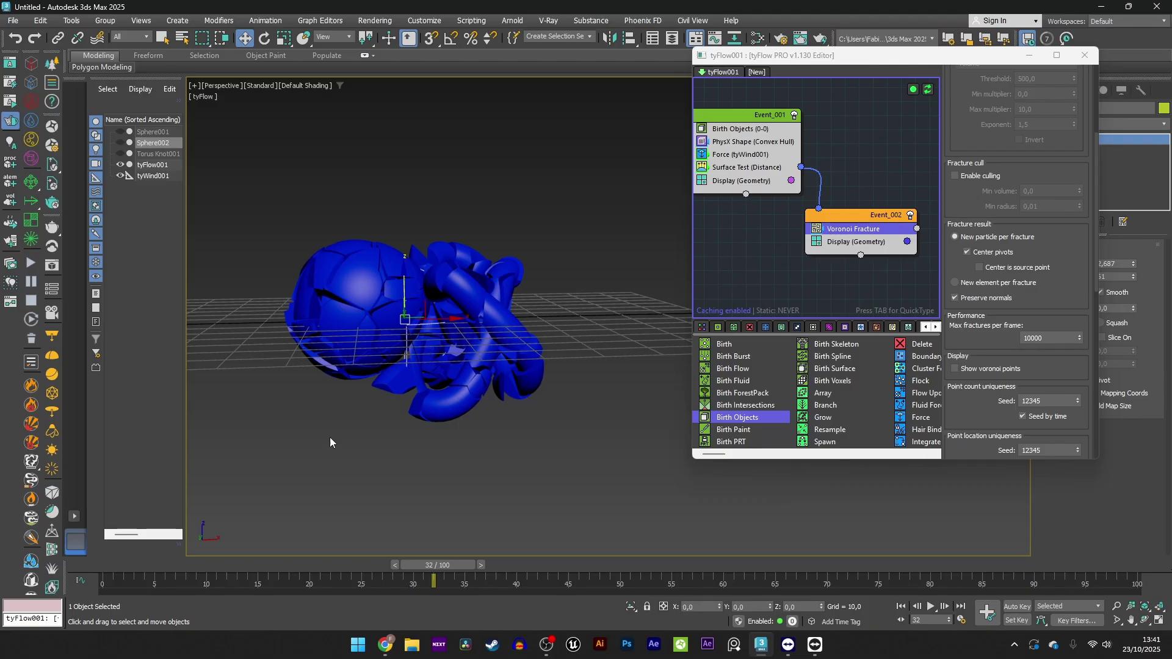
Delete the Voronoi Fracture operator from Event_002
{"action": "right_click", "coordinate": [841, 231]}
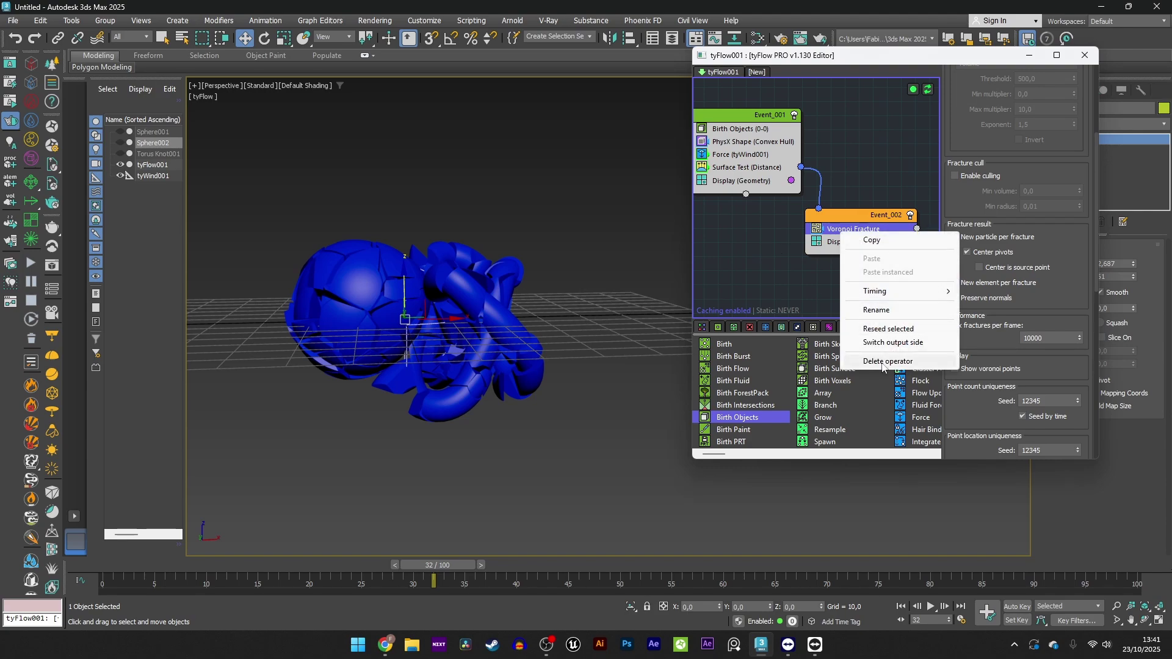
{"action": "left_click", "coordinate": [880, 364]}
{"action": "right_click", "coordinate": [841, 233]}
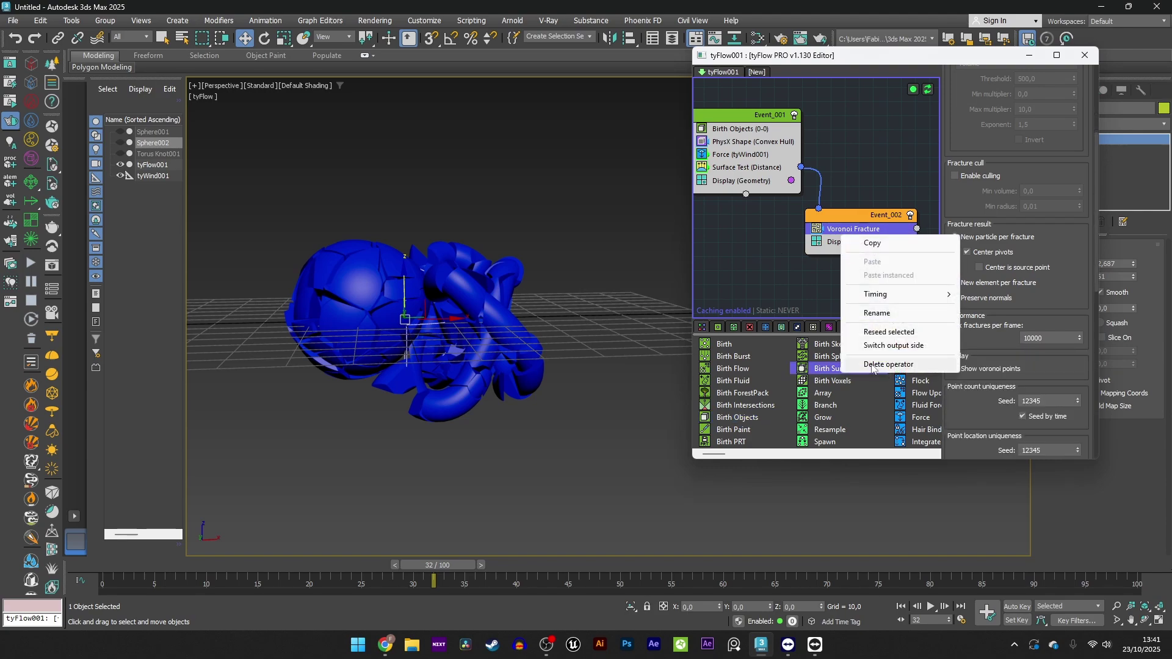
{"action": "left_click", "coordinate": [875, 366]}
Add a Multifracture operator in Voronoi fracture mode to Event_002 and remove the leftover Event_003
{"action": "left_click", "coordinate": [847, 229]}
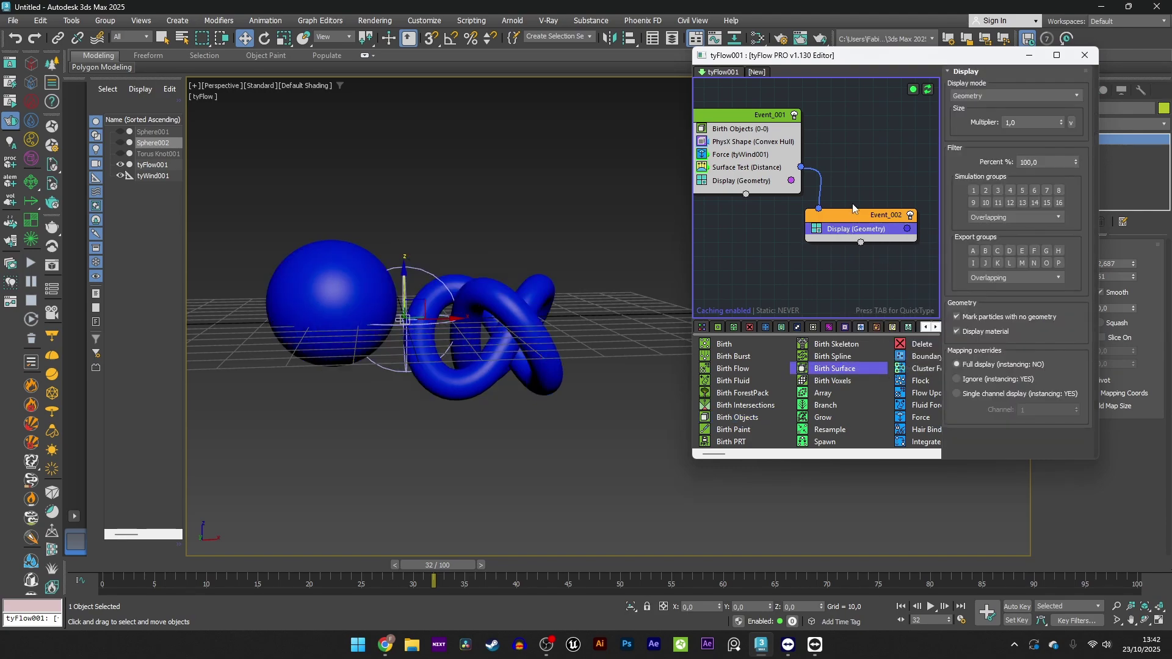
{"action": "key", "text": "Tab"}
{"action": "type", "text": "mul"}
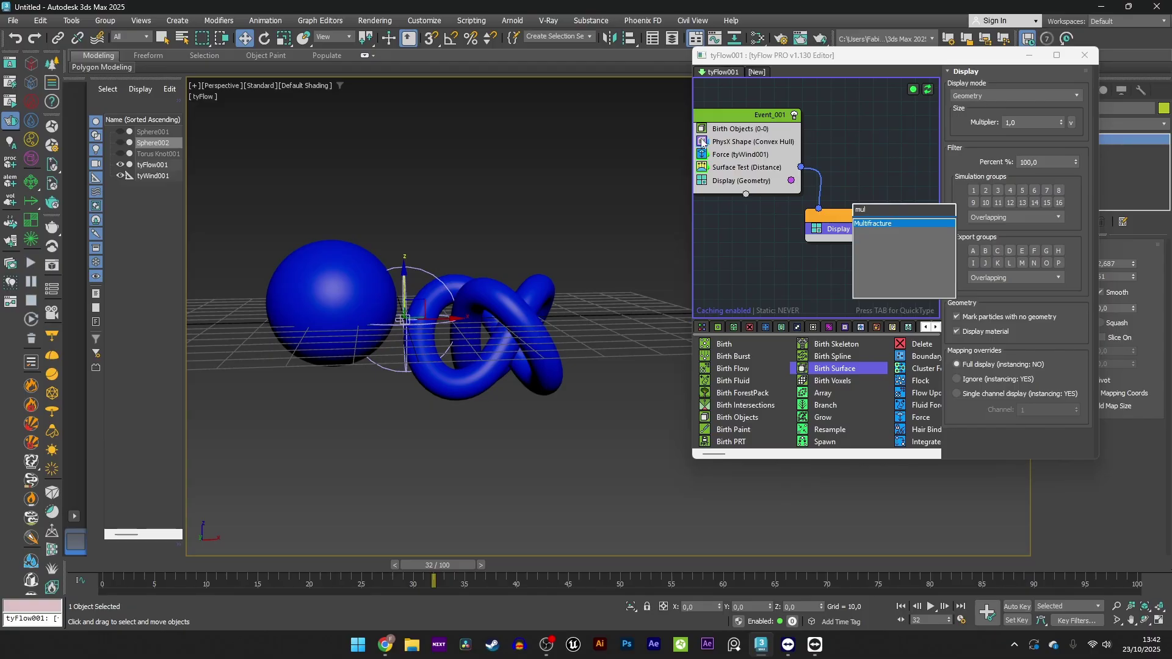
{"action": "left_click", "coordinate": [892, 225]}
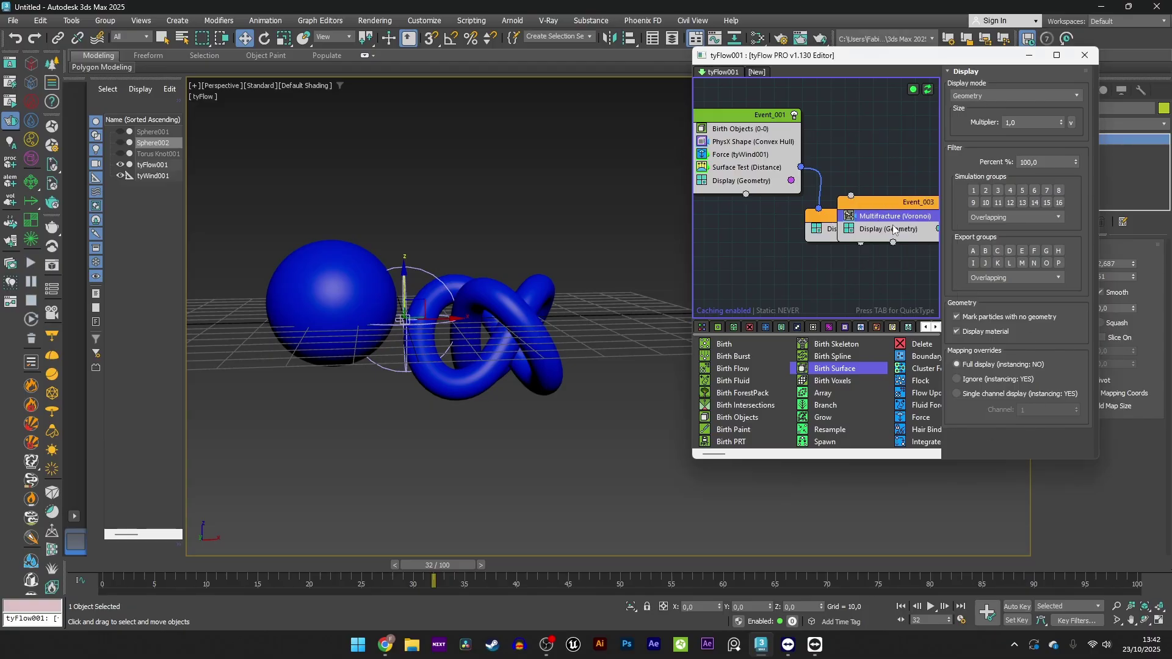
{"action": "left_click_drag", "start_coordinate": [892, 225], "coordinate": [829, 230]}
{"action": "left_click", "coordinate": [879, 208]}
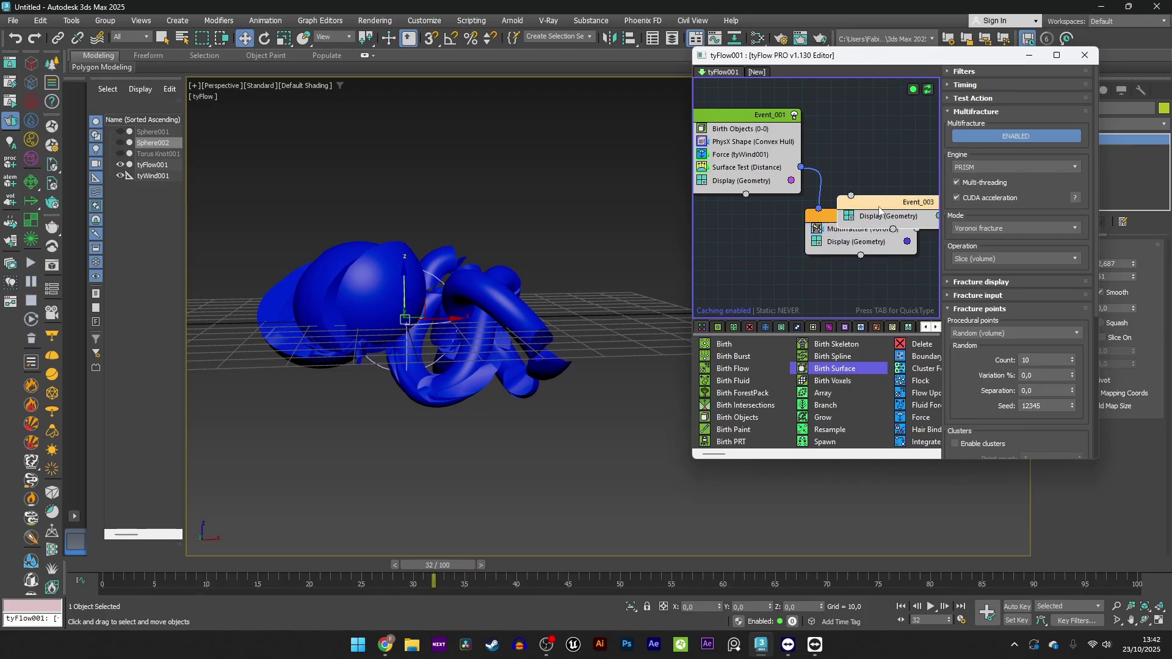
At frame 20, turn off the fracture points and fracture meshes display of Event_002's Multifracture operator
{"action": "mouse_move", "coordinate": [310, 598]}
{"action": "left_mouse_down"}
{"action": "mouse_move", "coordinate": [295, 598]}
{"action": "mouse_move", "coordinate": [309, 598]}
{"action": "left_mouse_up"}
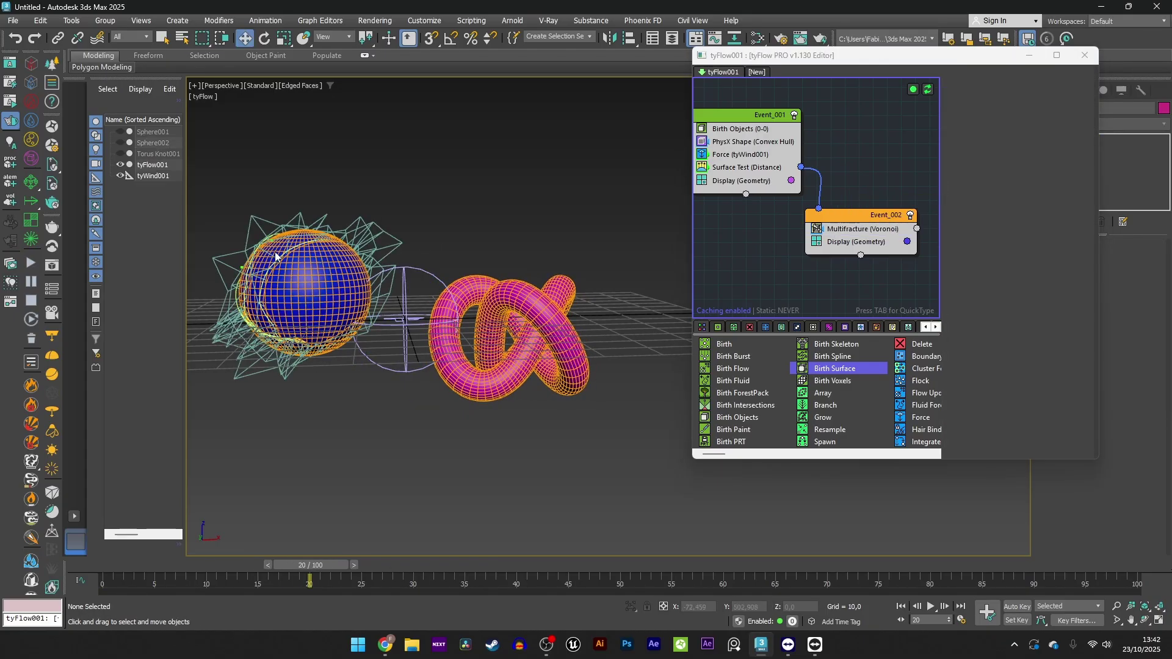
{"action": "left_click", "coordinate": [864, 229]}
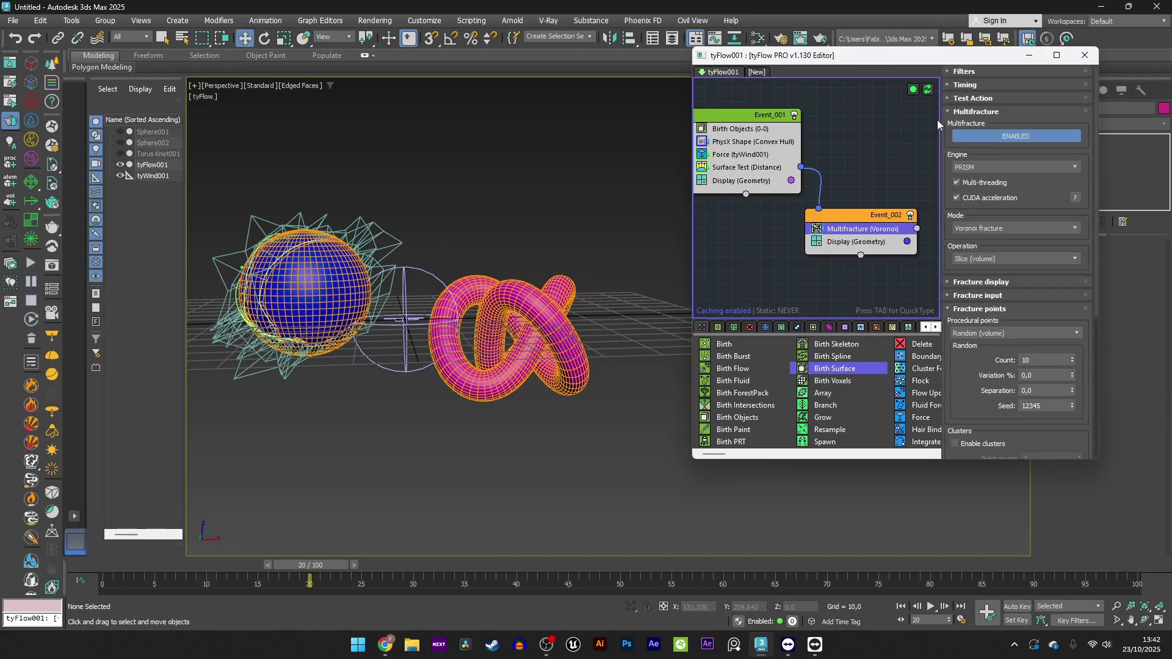
{"action": "left_click", "coordinate": [987, 282]}
{"action": "left_click_drag", "start_coordinate": [1009, 288], "coordinate": [997, 236]}
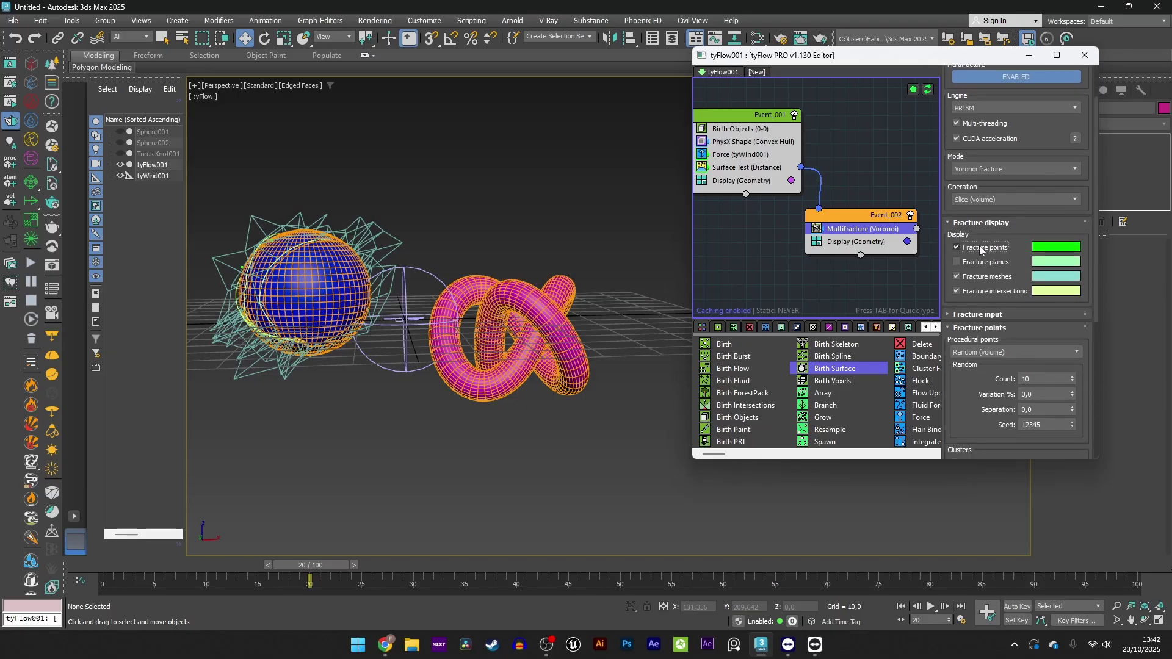
{"action": "left_click", "coordinate": [981, 247]}
{"action": "left_click", "coordinate": [968, 280]}
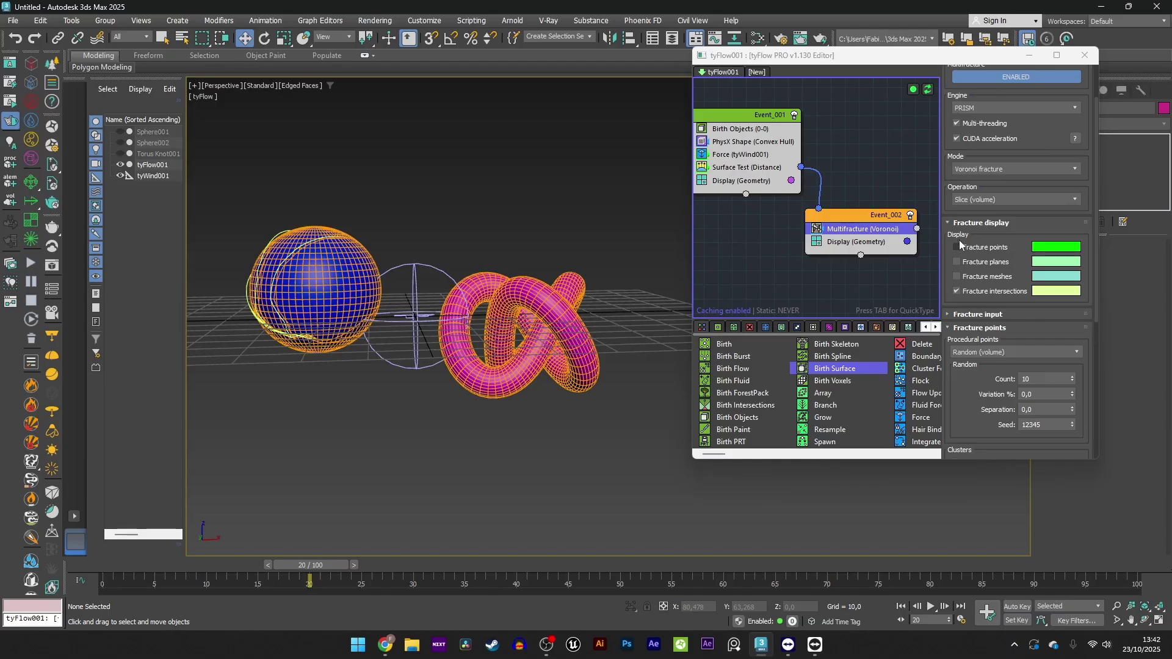
{"action": "left_click", "coordinate": [969, 222]}
{"action": "left_click", "coordinate": [974, 250]}
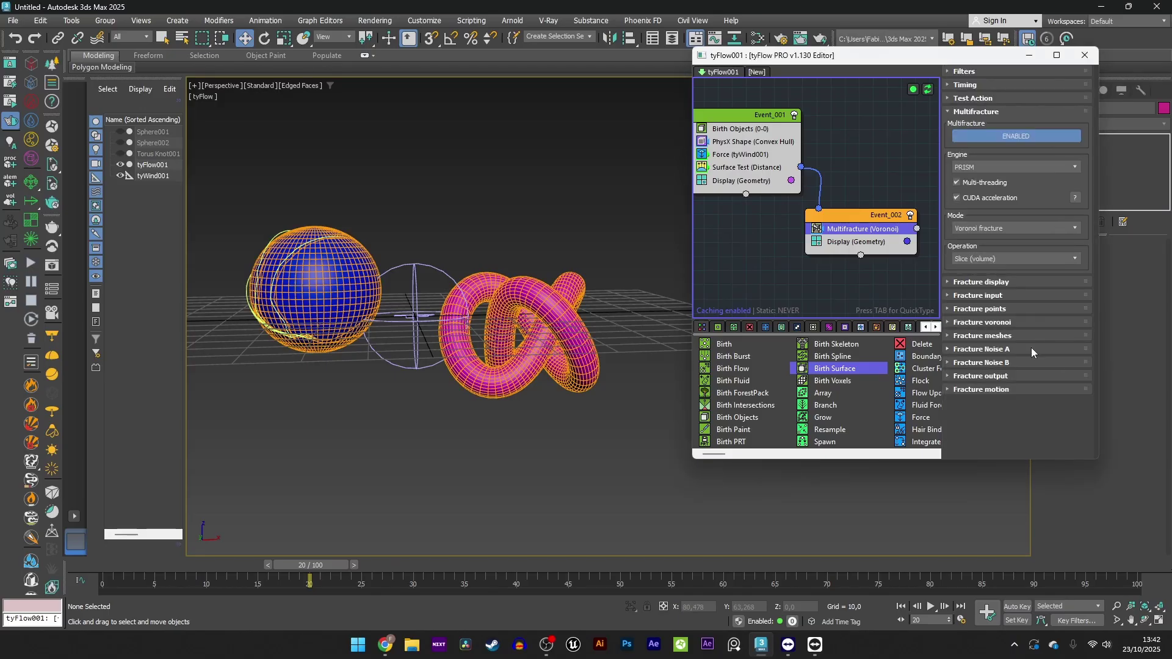
Set the Multifracture operator's Fracture Noise A strength to 0
{"action": "left_click", "coordinate": [961, 348]}
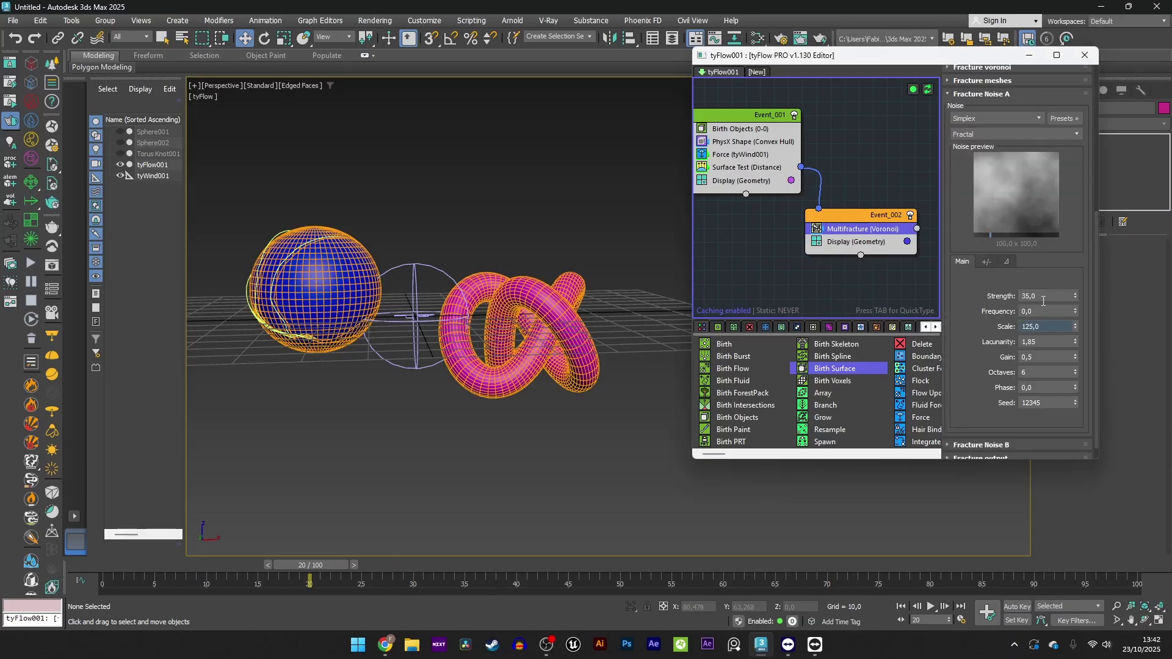
{"action": "scroll", "coordinate": [356, 259], "scroll_direction": "up", "scroll_amount": 4}
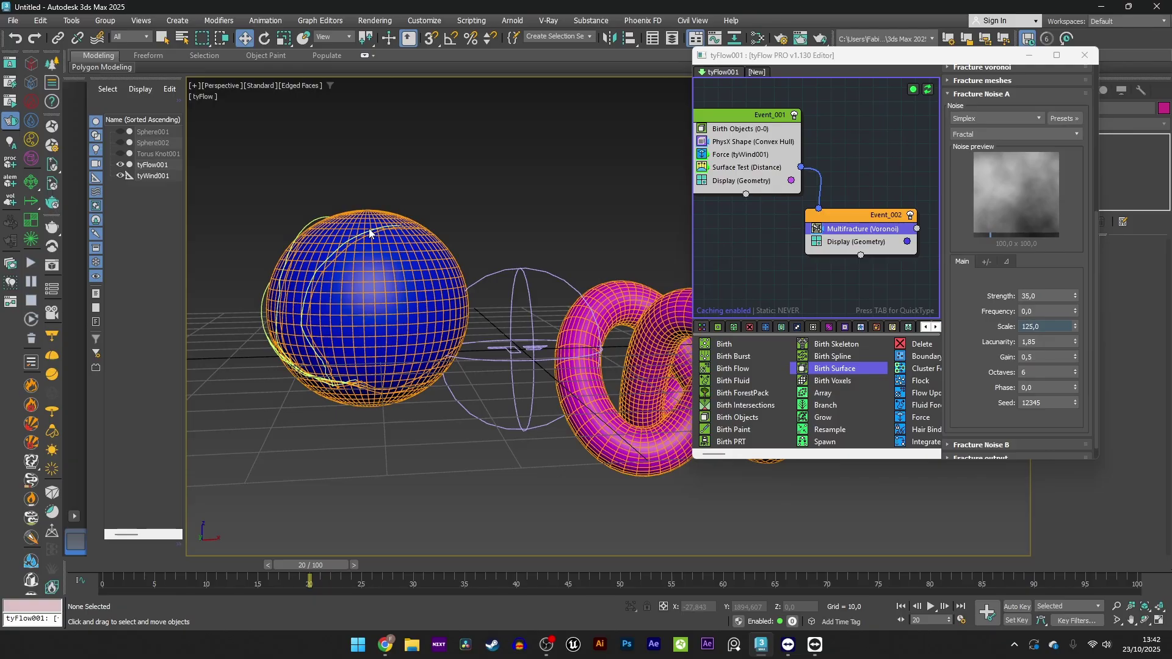
{"action": "double_click", "coordinate": [1034, 295]}
{"action": "type", "text": "0"}
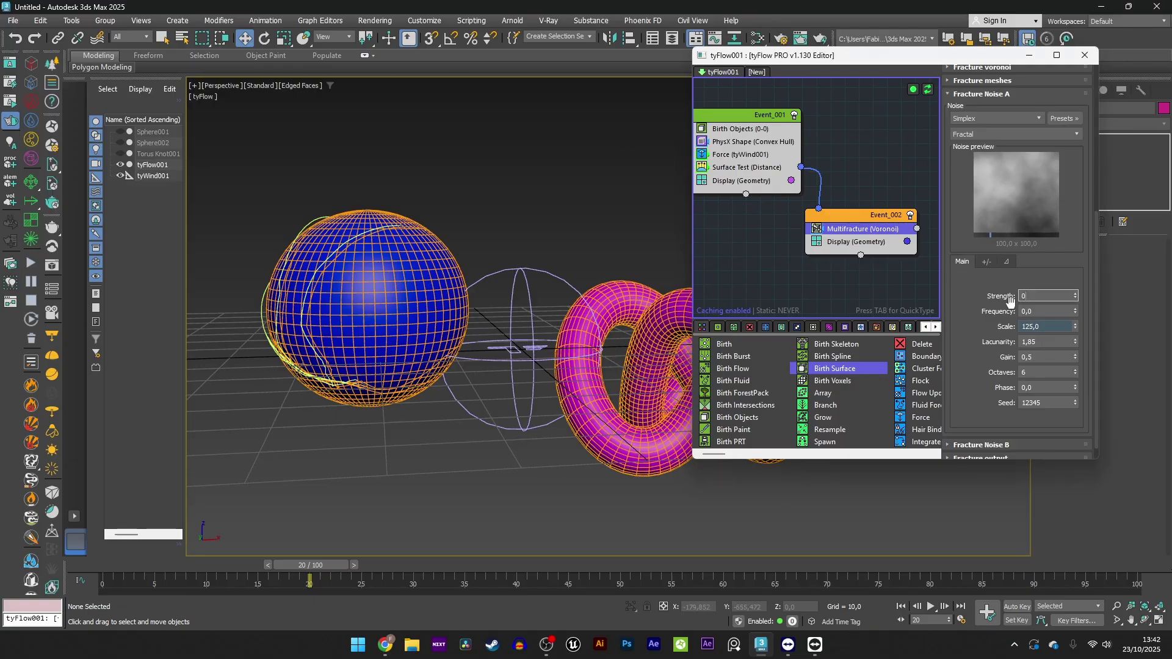
{"action": "key", "text": "Return"}
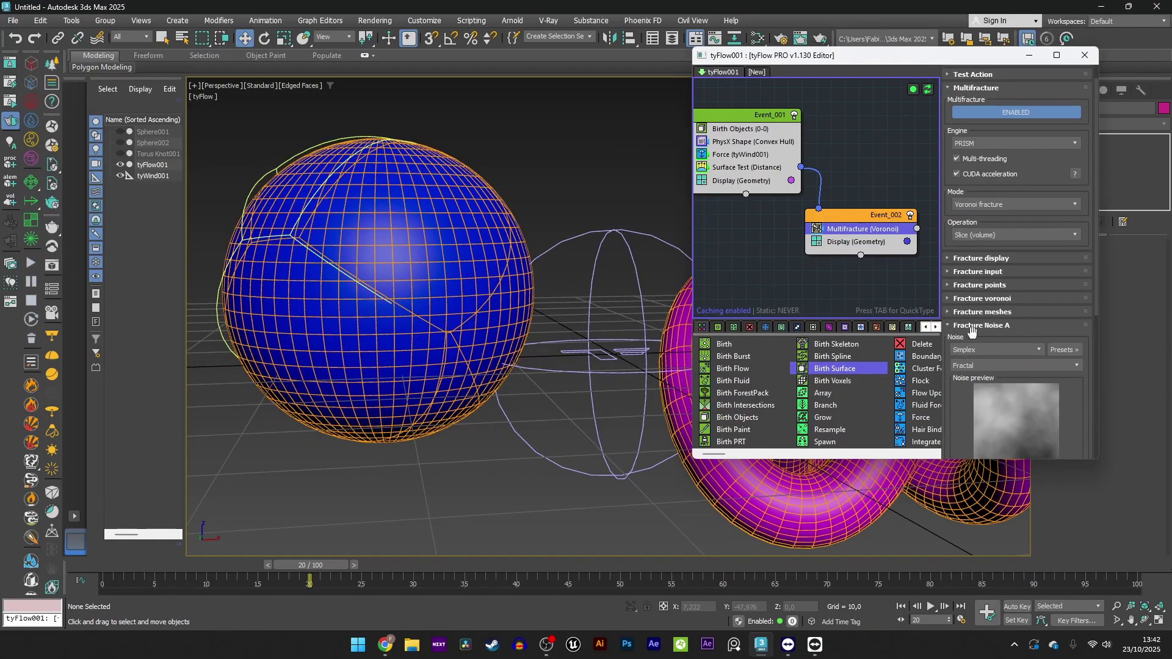
Set the Multifracture's random fracture point count to 12 and enable clusters with a point count of 5
{"action": "left_click", "coordinate": [972, 332]}
{"action": "left_click", "coordinate": [980, 308]}
{"action": "scroll", "coordinate": [980, 308], "scroll_direction": "down", "scroll_amount": 5}
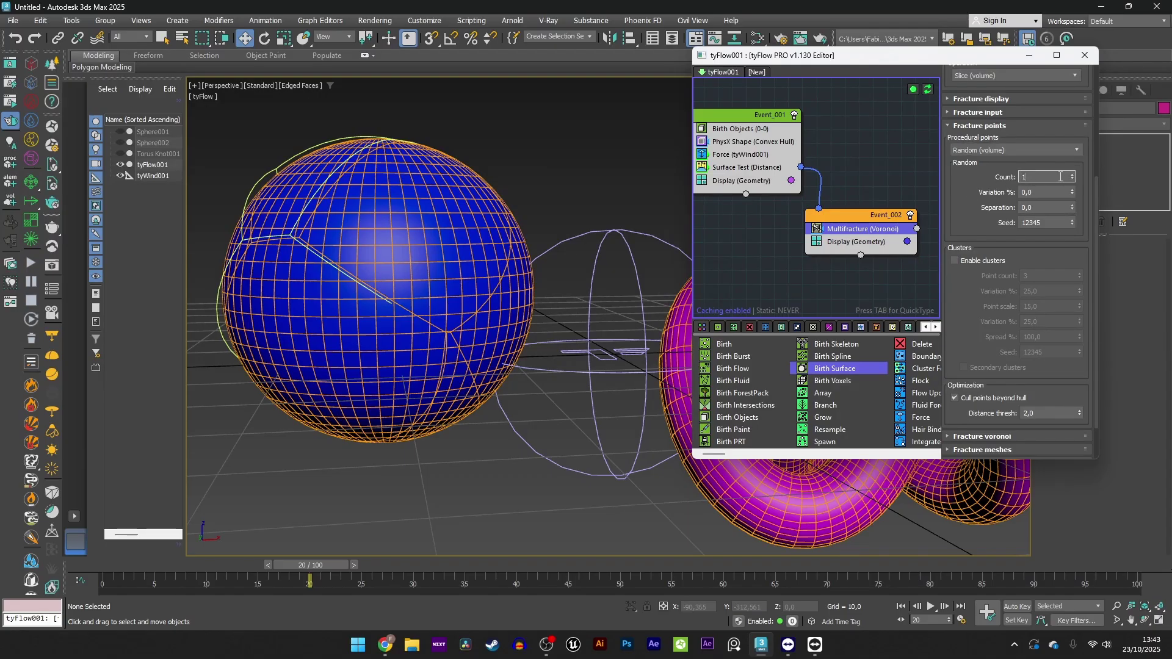
{"action": "key", "text": "Return"}
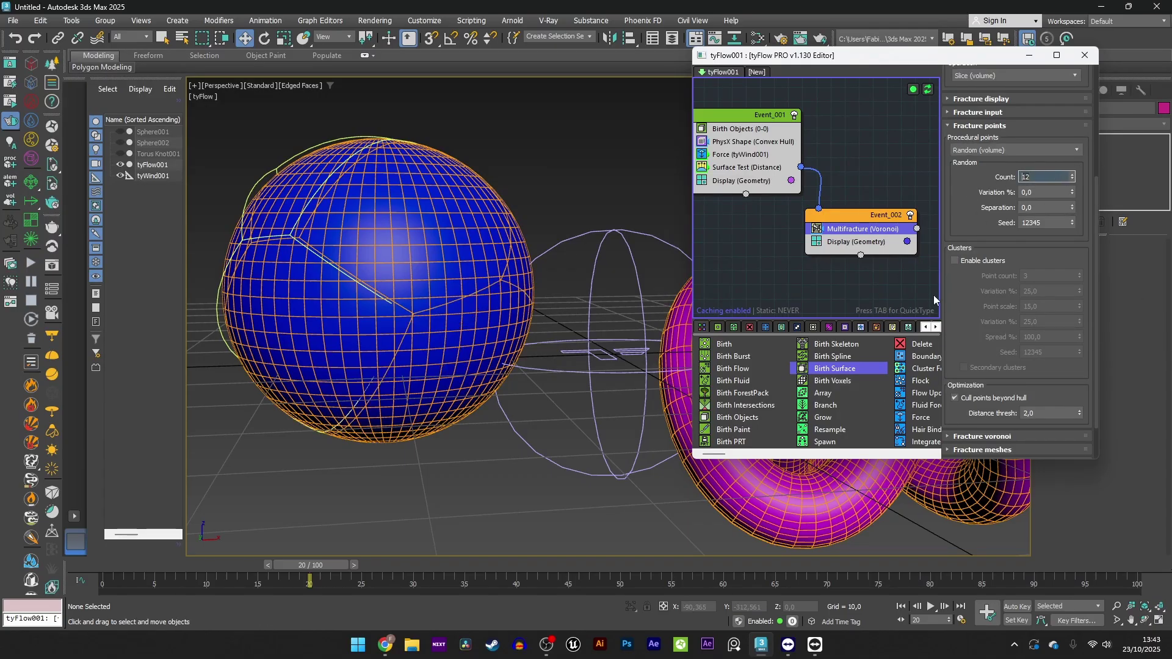
{"action": "left_click", "coordinate": [955, 263]}
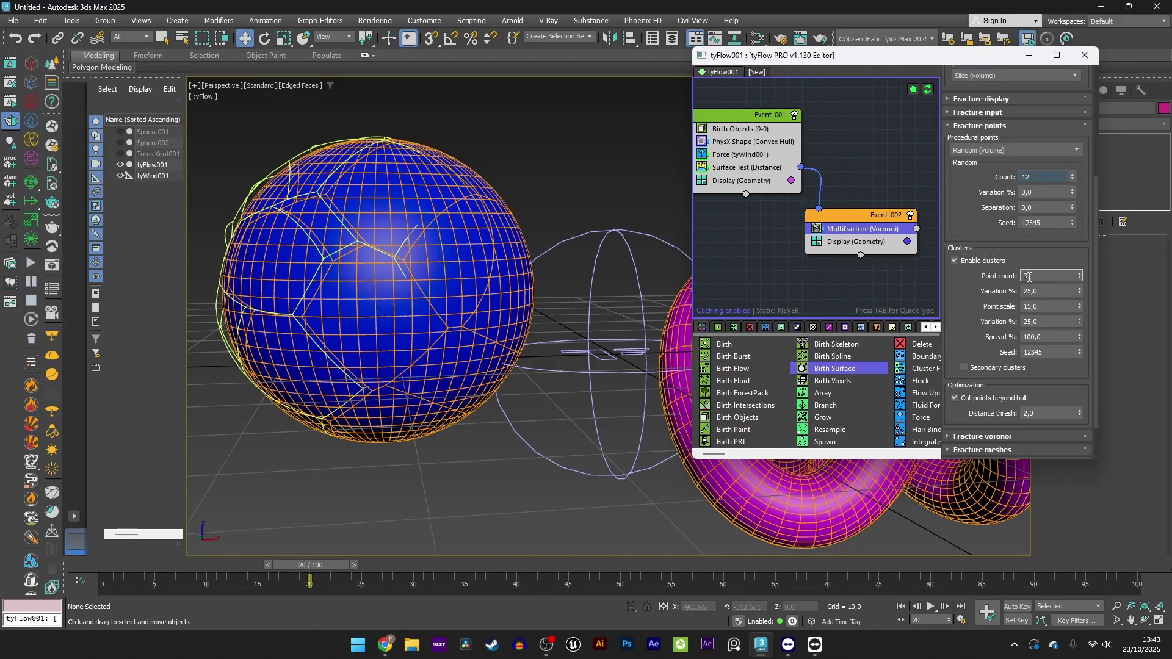
{"action": "key", "text": "Return"}
Turn off edged faces, scrub to frame 26 to examine the fracture cracks, and return to frame 21
{"action": "scroll", "coordinate": [341, 231], "scroll_direction": "down", "scroll_amount": 3}
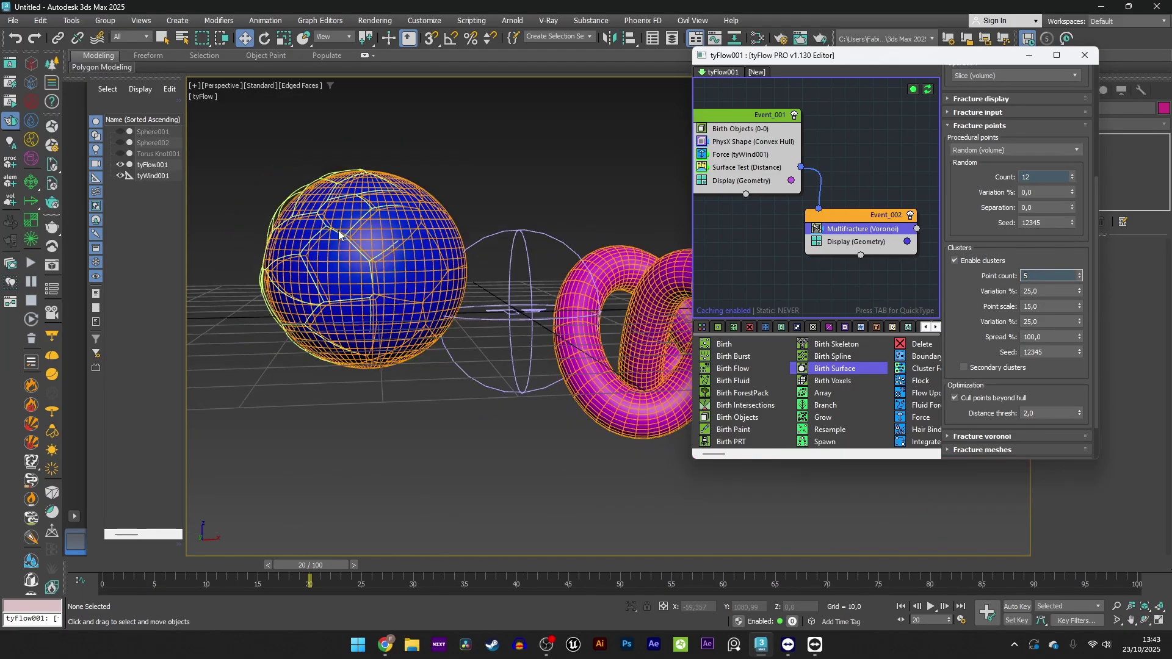
{"action": "left_click", "coordinate": [424, 444]}
{"action": "key", "text": "F4"}
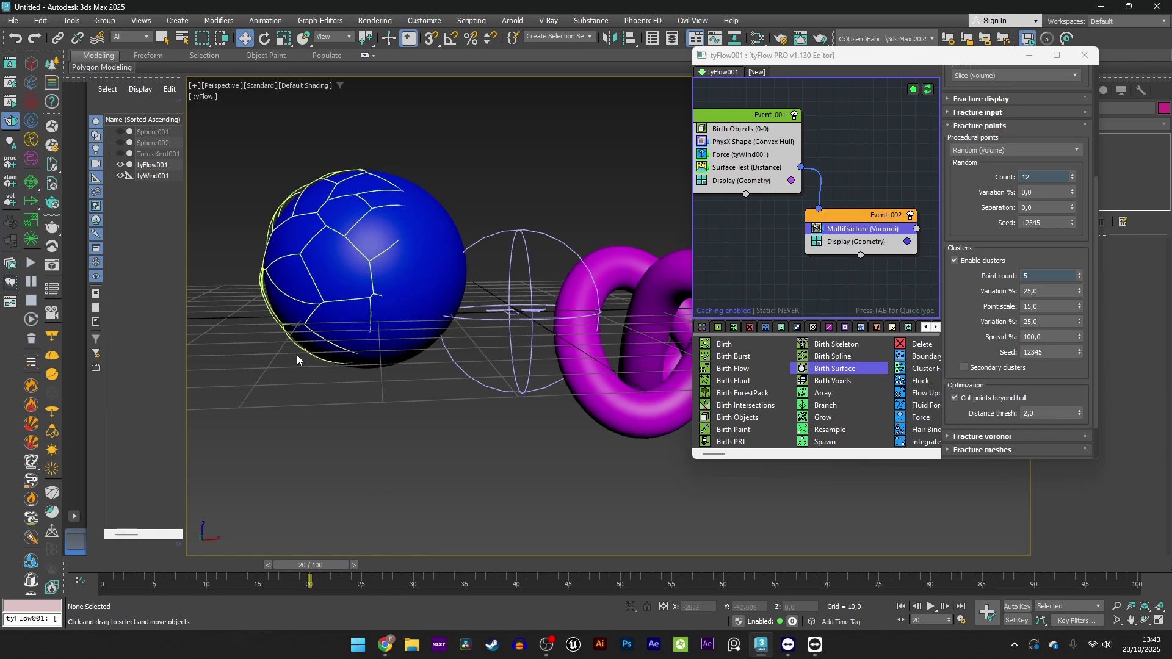
{"action": "mouse_move", "coordinate": [102, 577]}
{"action": "left_mouse_down"}
{"action": "mouse_move", "coordinate": [561, 586]}
{"action": "mouse_move", "coordinate": [857, 572]}
{"action": "left_mouse_up"}
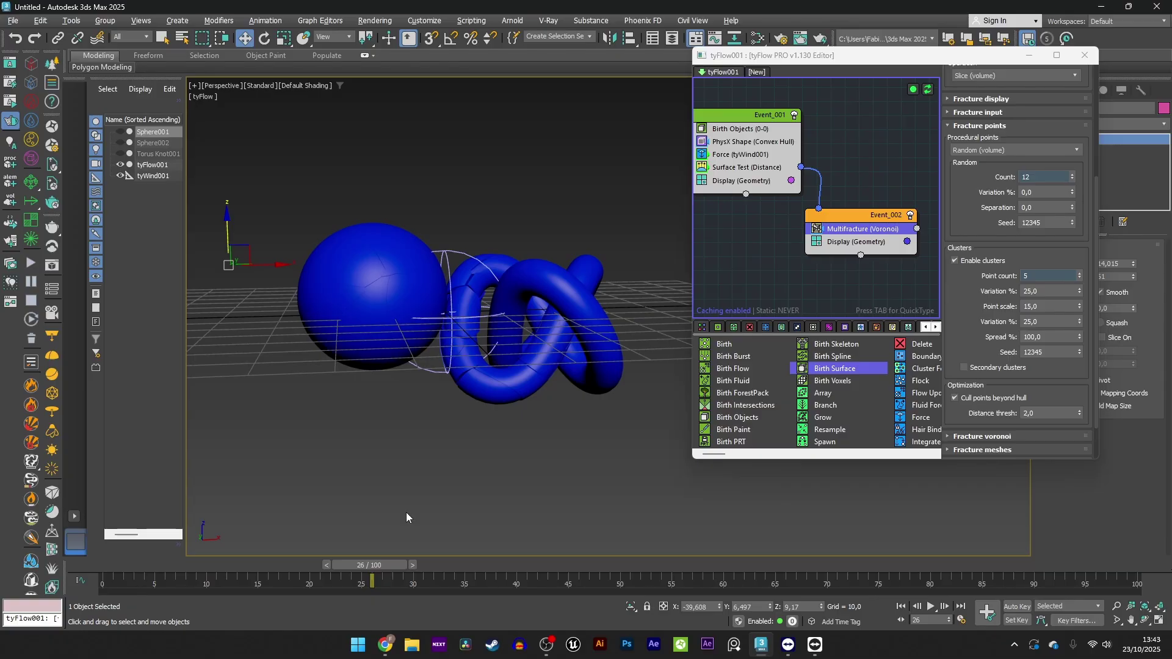
{"action": "scroll", "coordinate": [303, 479], "scroll_direction": "up", "scroll_amount": 2}
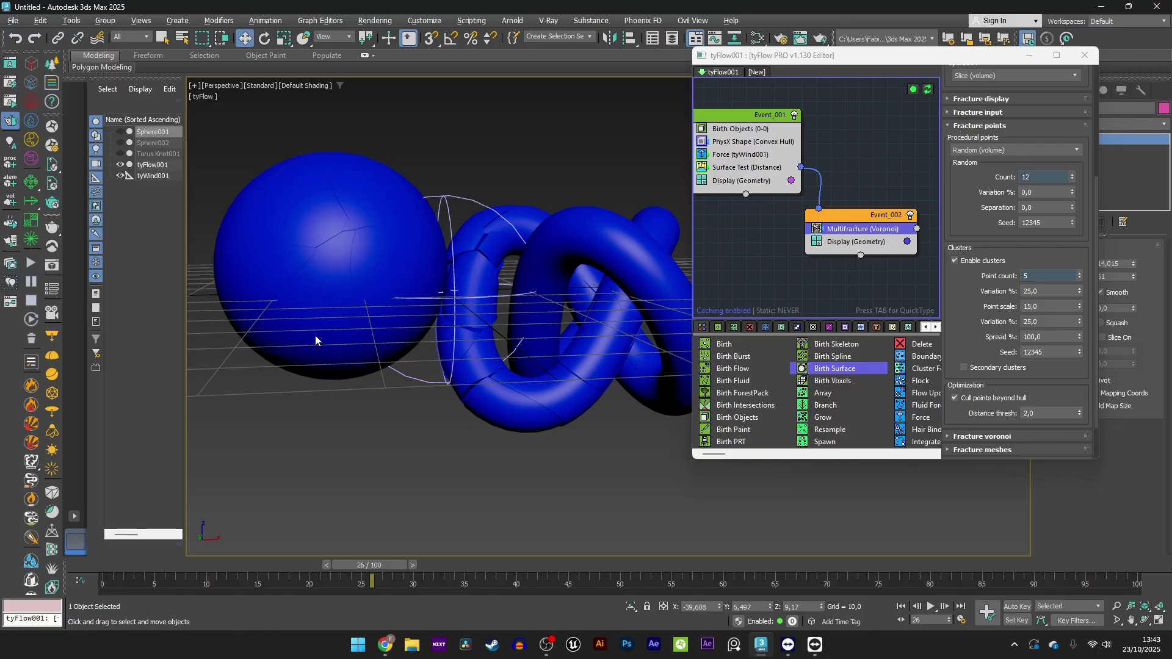
{"action": "left_click_drag", "start_coordinate": [389, 566], "coordinate": [317, 538]}
Set the material ID of the Multifracture's fracture meshes to 3
{"action": "left_click", "coordinate": [997, 127]}
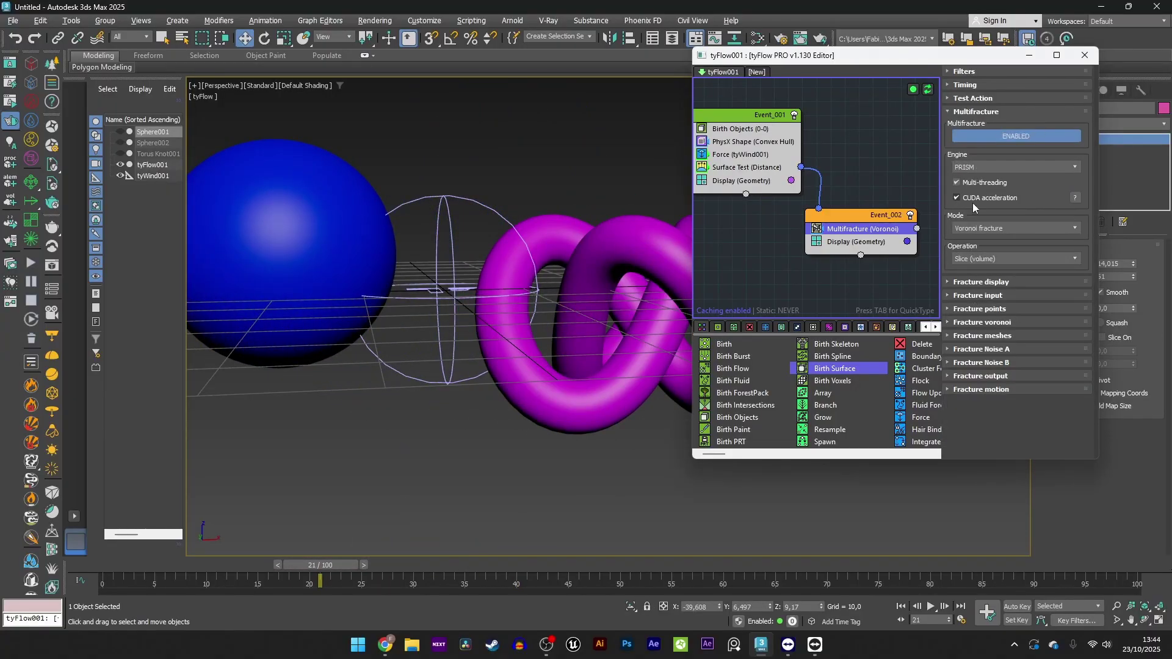
{"action": "left_click", "coordinate": [968, 336]}
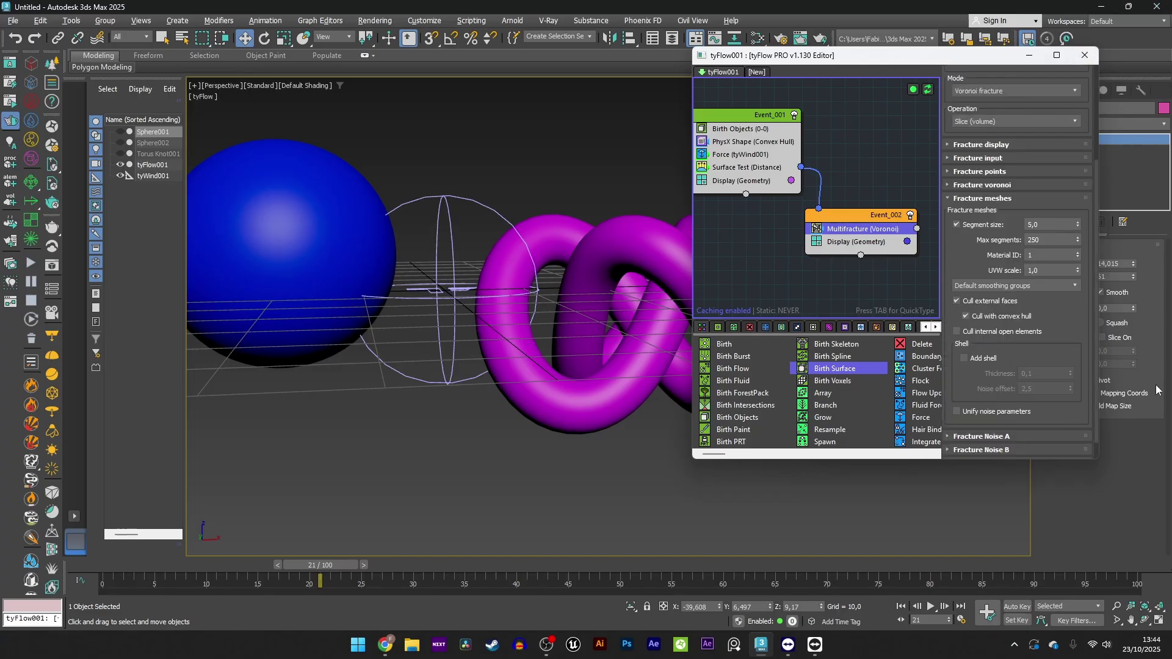
{"action": "double_click", "coordinate": [1043, 256]}
{"action": "key", "text": "Return"}
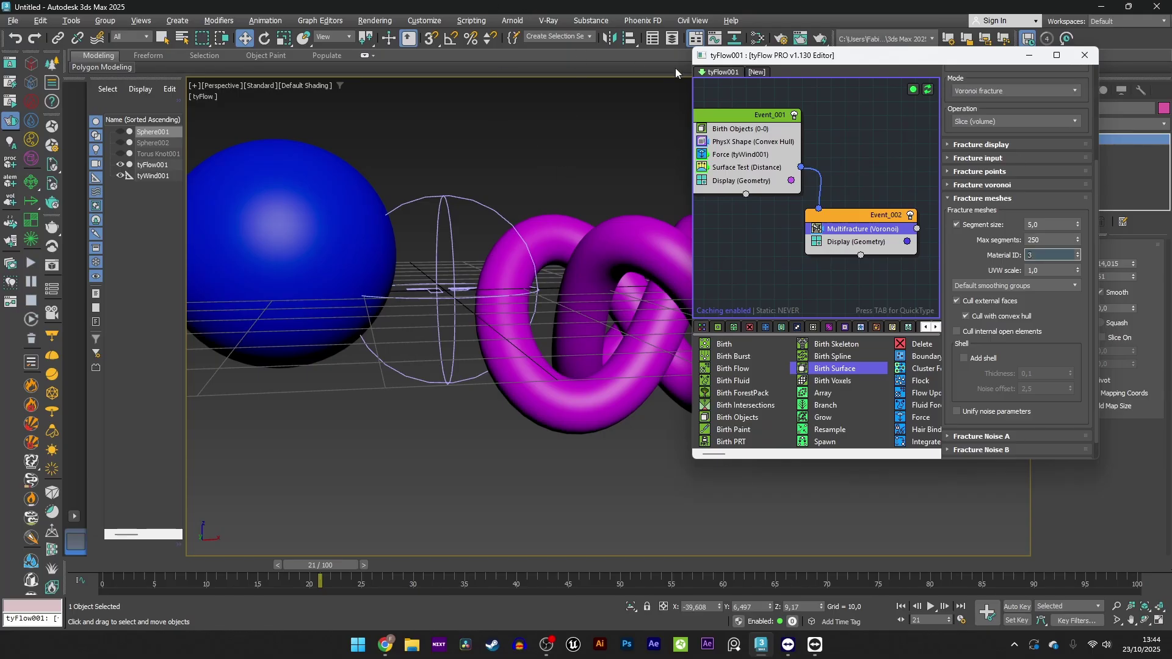
Create a Multi/Sub-Object material in the Slate Material Editor and set its number of materials to 3
{"action": "left_click", "coordinate": [758, 39]}
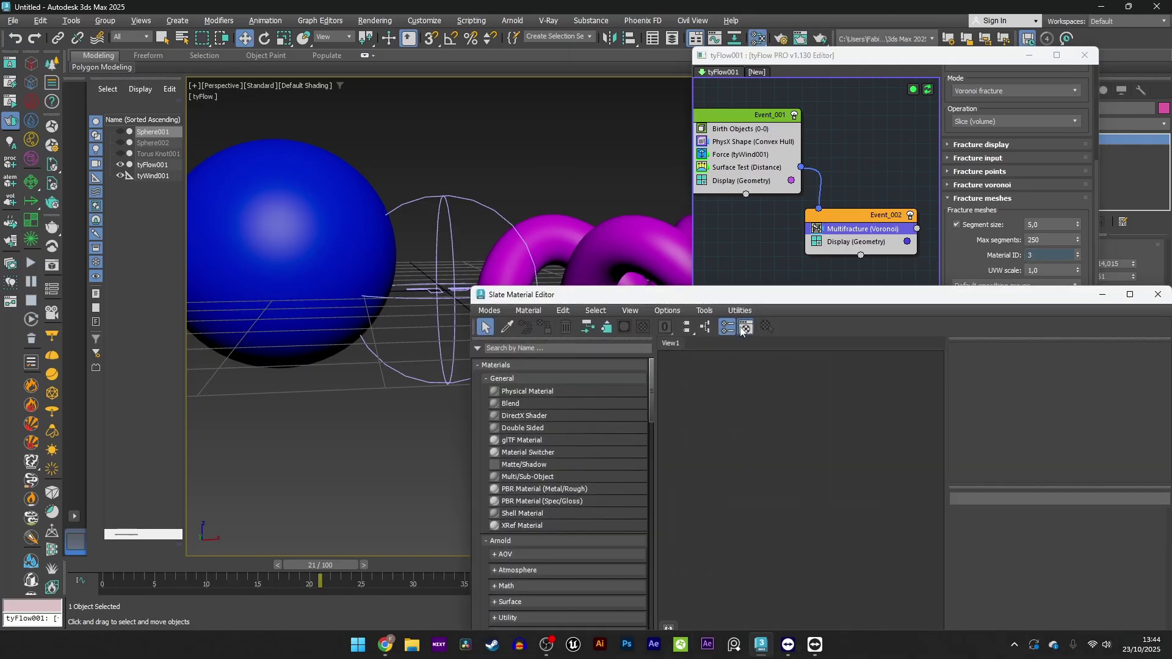
{"action": "left_click_drag", "start_coordinate": [736, 306], "coordinate": [298, 171]}
{"action": "right_click", "coordinate": [264, 262]}
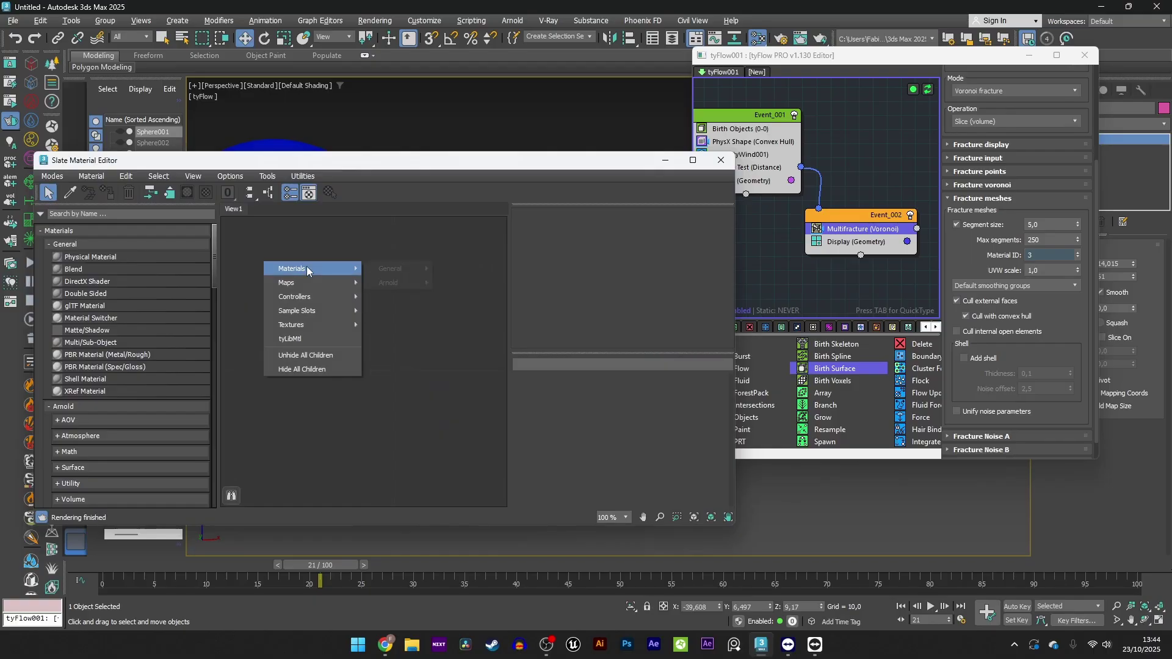
{"action": "mouse_move", "coordinate": [354, 271]}
{"action": "mouse_move", "coordinate": [398, 270]}
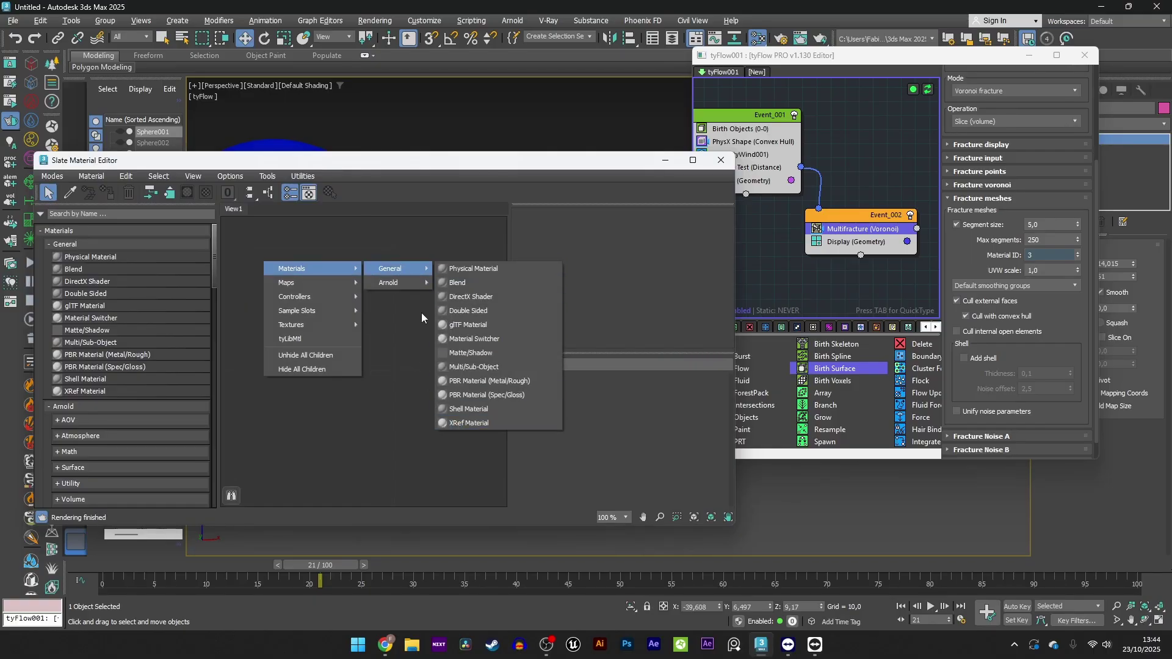
{"action": "left_click", "coordinate": [473, 367]}
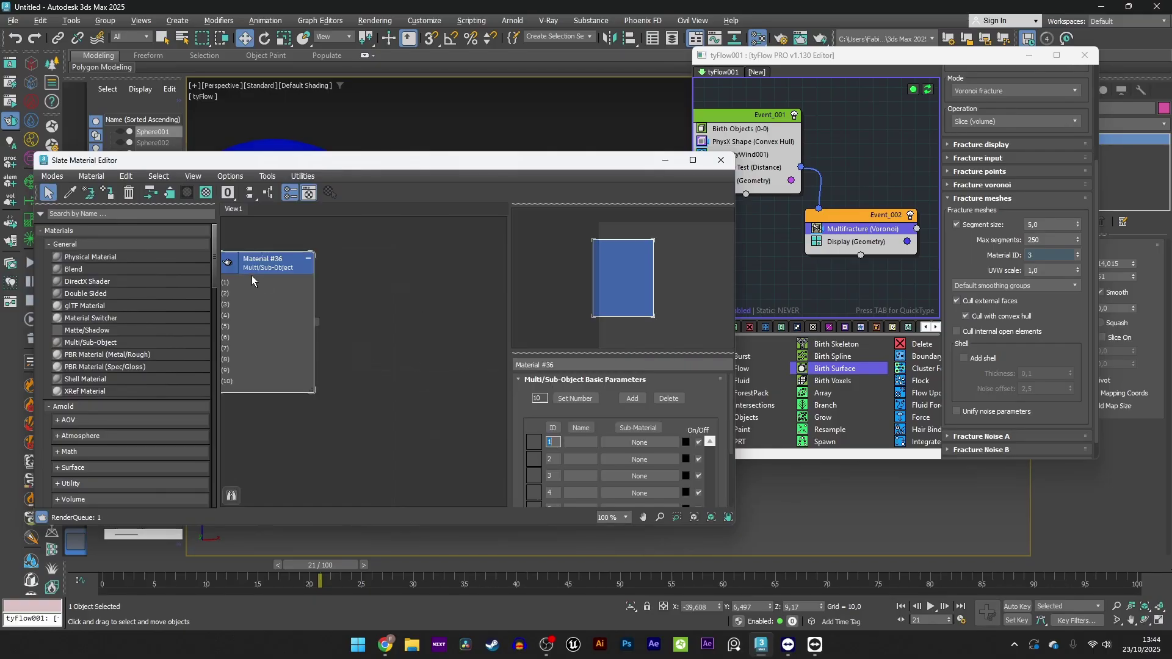
{"action": "left_click", "coordinate": [575, 398]}
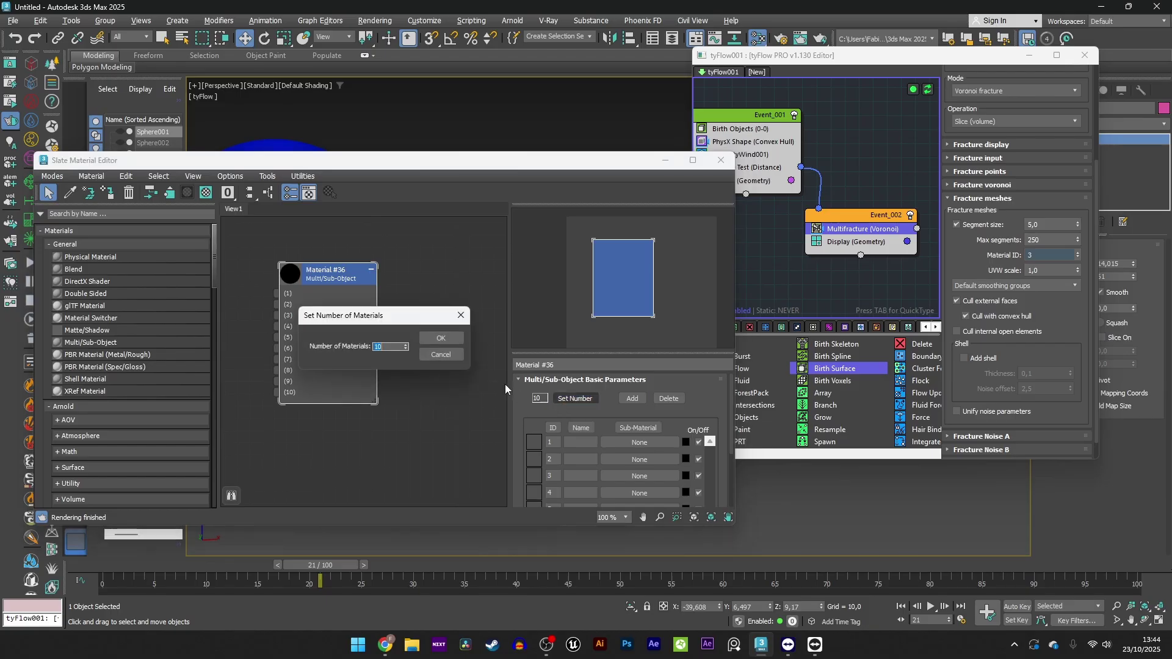
{"action": "type", "text": "3"}
{"action": "left_click", "coordinate": [440, 338]}
Connect a separate Physical Material to each of the Multi/Sub-Object's three slots and arrange the nodes
{"action": "middle_click_drag", "start_coordinate": [250, 297], "coordinate": [366, 296]}
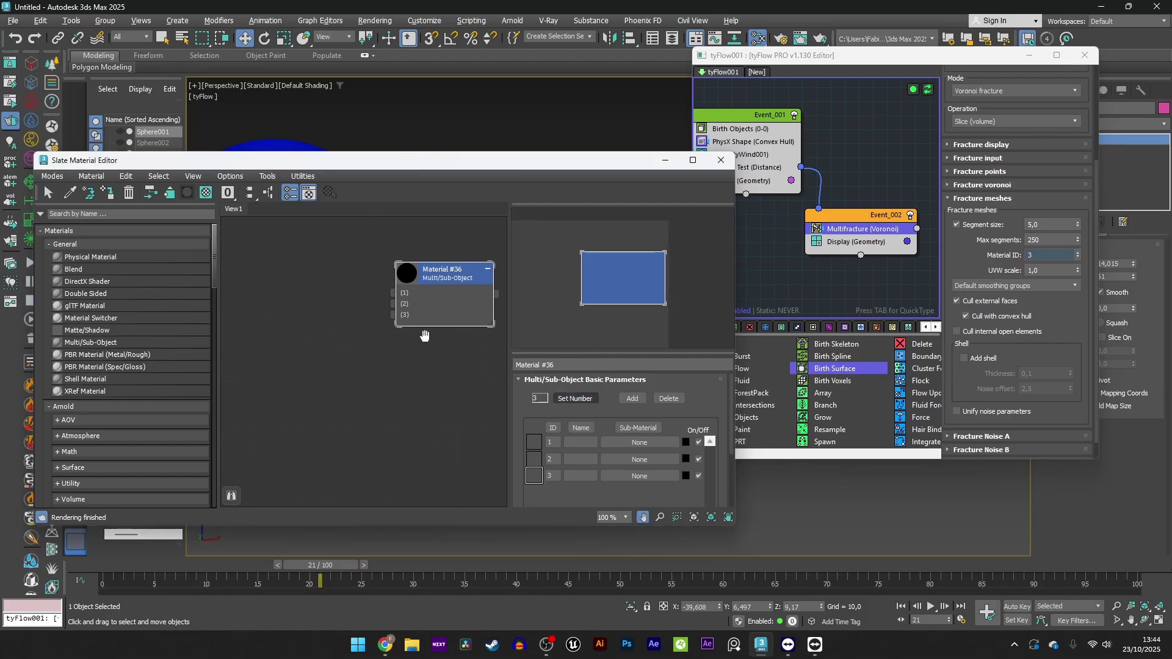
{"action": "left_click_drag", "start_coordinate": [394, 296], "coordinate": [249, 297]}
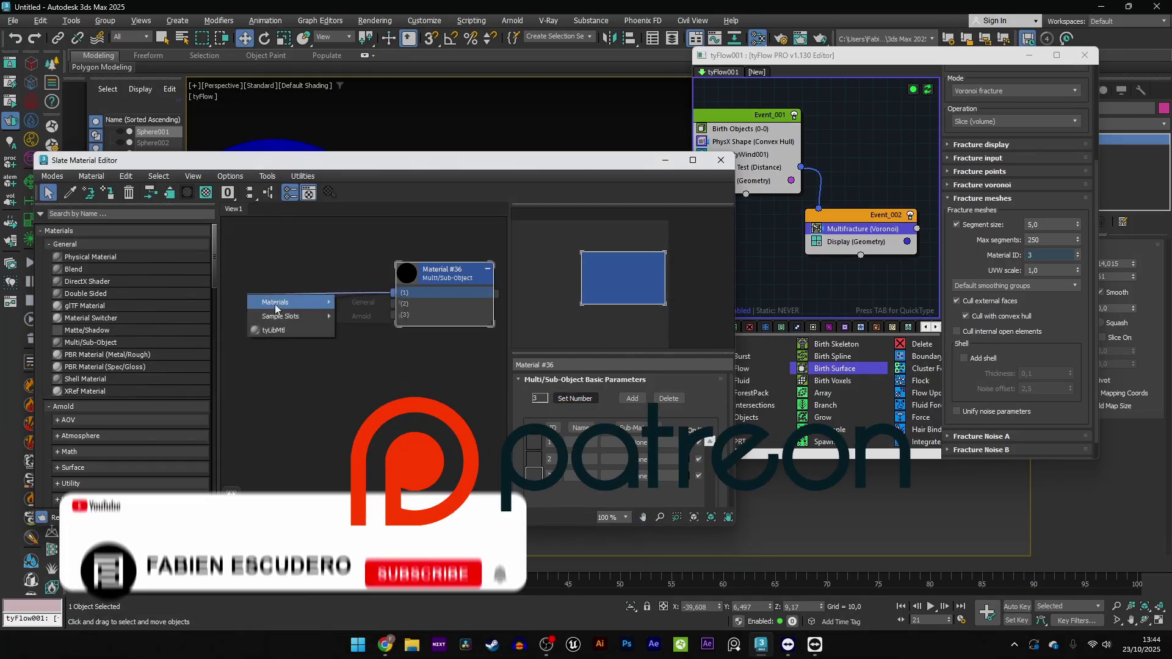
{"action": "mouse_move", "coordinate": [287, 302]}
{"action": "mouse_move", "coordinate": [392, 308]}
{"action": "left_click", "coordinate": [446, 302]}
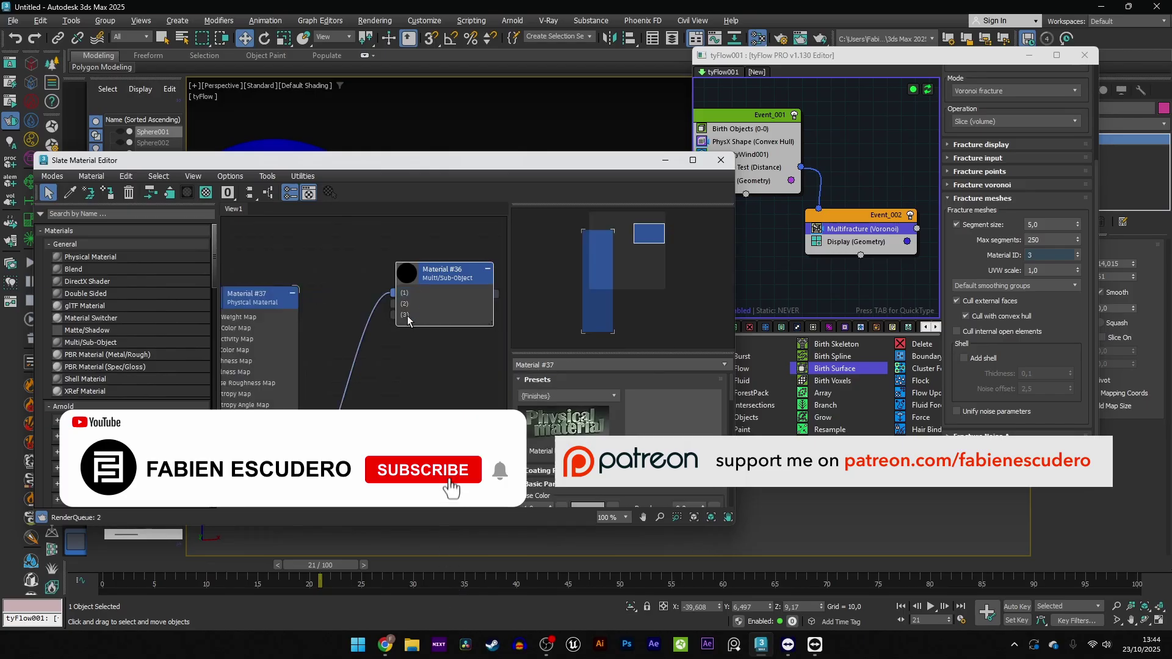
{"action": "mouse_move", "coordinate": [282, 304]}
{"action": "left_mouse_down"}
{"action": "mouse_move", "coordinate": [319, 280]}
{"action": "mouse_move", "coordinate": [294, 340]}
{"action": "left_mouse_up"}
{"action": "mouse_move", "coordinate": [338, 300]}
{"action": "left_mouse_down"}
{"action": "mouse_move", "coordinate": [389, 298]}
{"action": "mouse_move", "coordinate": [393, 315]}
{"action": "left_mouse_up"}
{"action": "left_click_drag", "start_coordinate": [441, 273], "coordinate": [416, 321]}
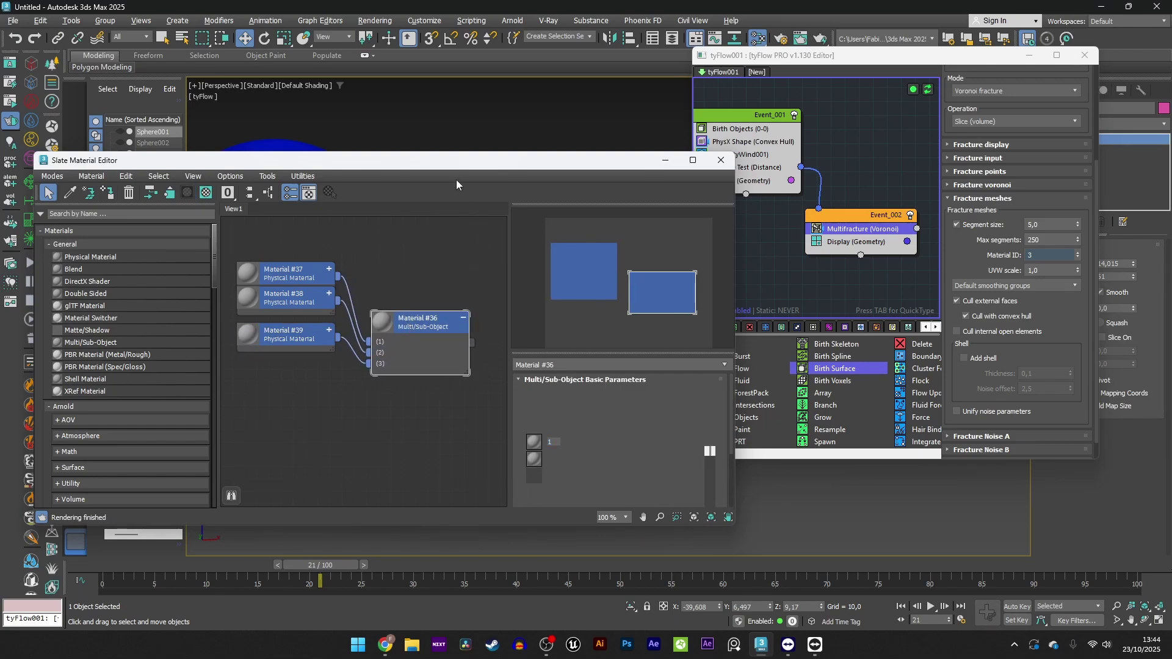
Assign the Multi/Sub-Object material to tyFlow001
{"action": "left_click_drag", "start_coordinate": [457, 160], "coordinate": [493, 331]}
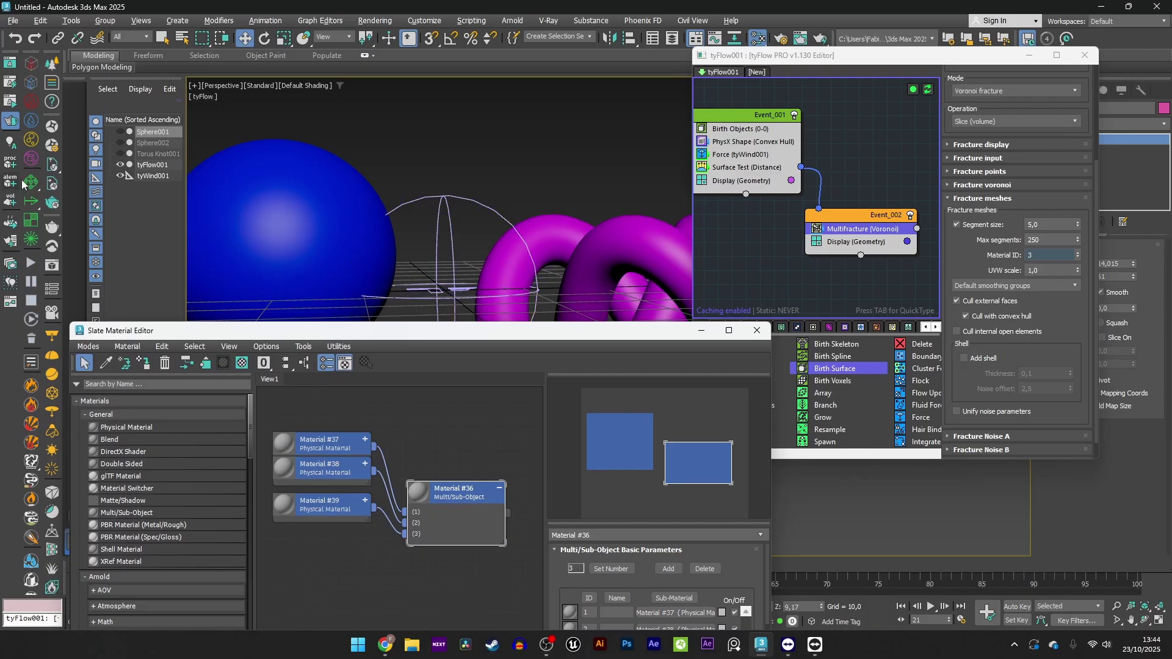
{"action": "left_click", "coordinate": [160, 169]}
{"action": "left_click_drag", "start_coordinate": [475, 492], "coordinate": [475, 442]}
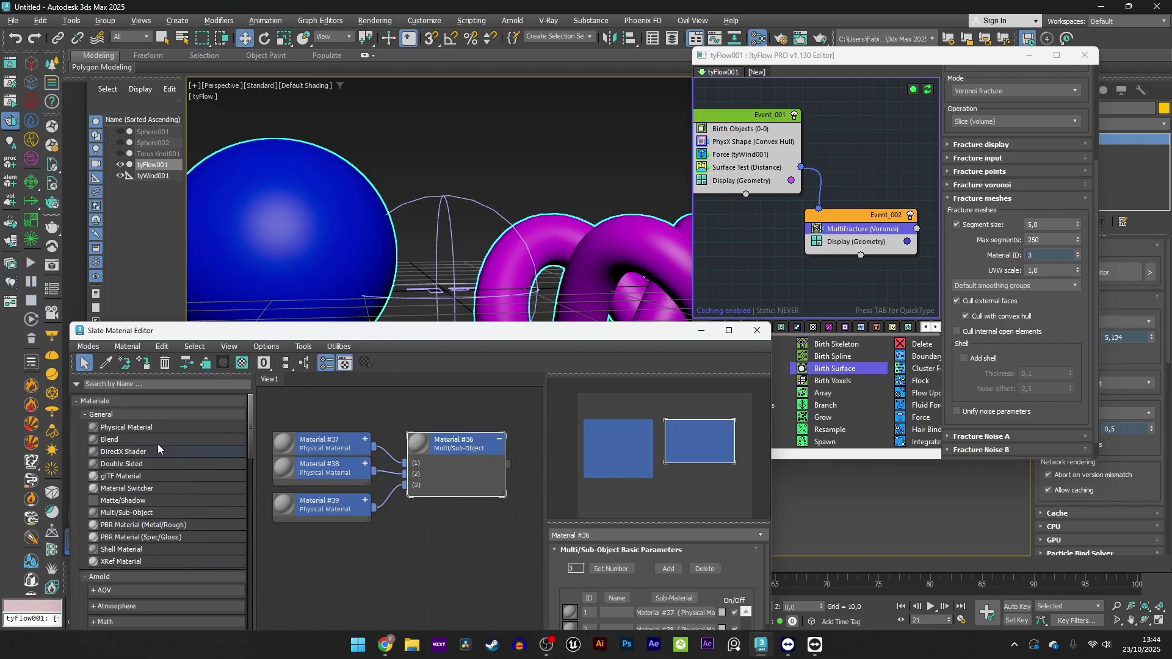
{"action": "left_click", "coordinate": [147, 365]}
Move the Slate Material Editor off the objects and set the base colour of the first slot's Physical Material to red (FF0000)
{"action": "left_click", "coordinate": [320, 451]}
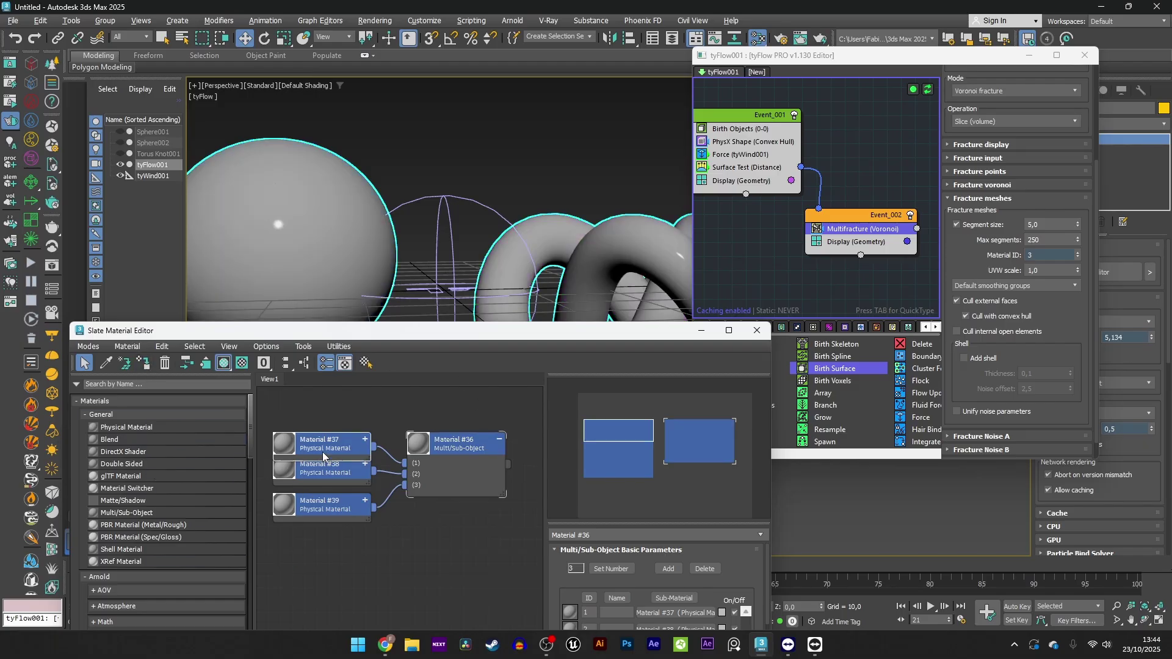
{"action": "left_click_drag", "start_coordinate": [638, 336], "coordinate": [913, 156]}
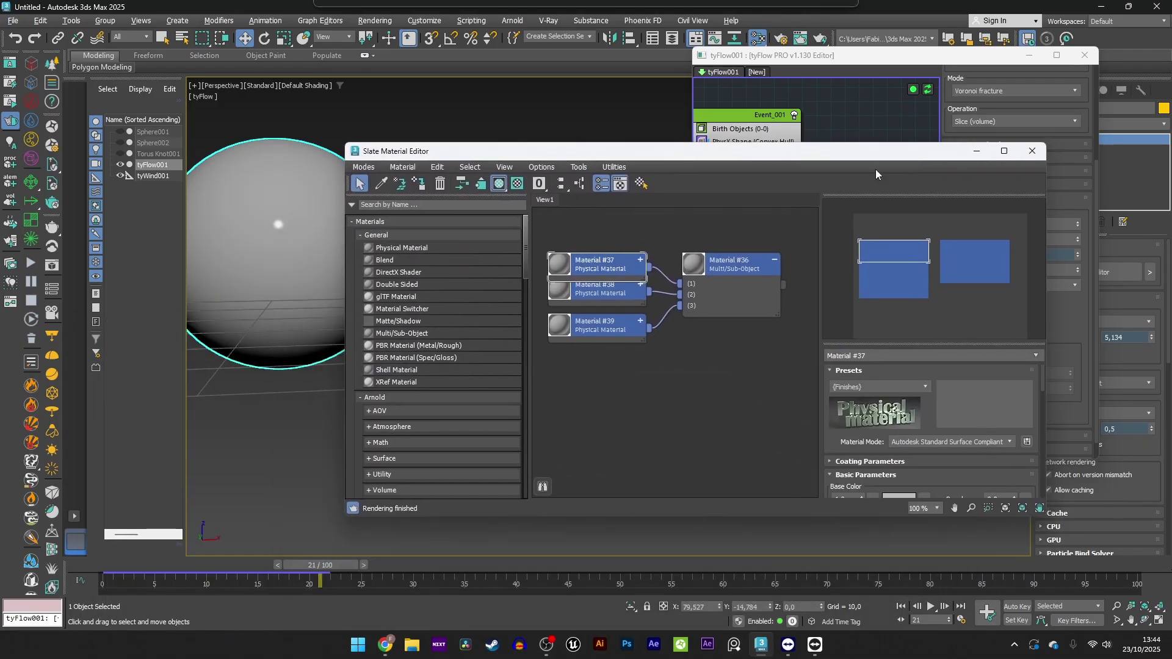
{"action": "left_click_drag", "start_coordinate": [348, 250], "coordinate": [535, 261]}
{"action": "scroll", "coordinate": [419, 274], "scroll_direction": "down", "scroll_amount": 7}
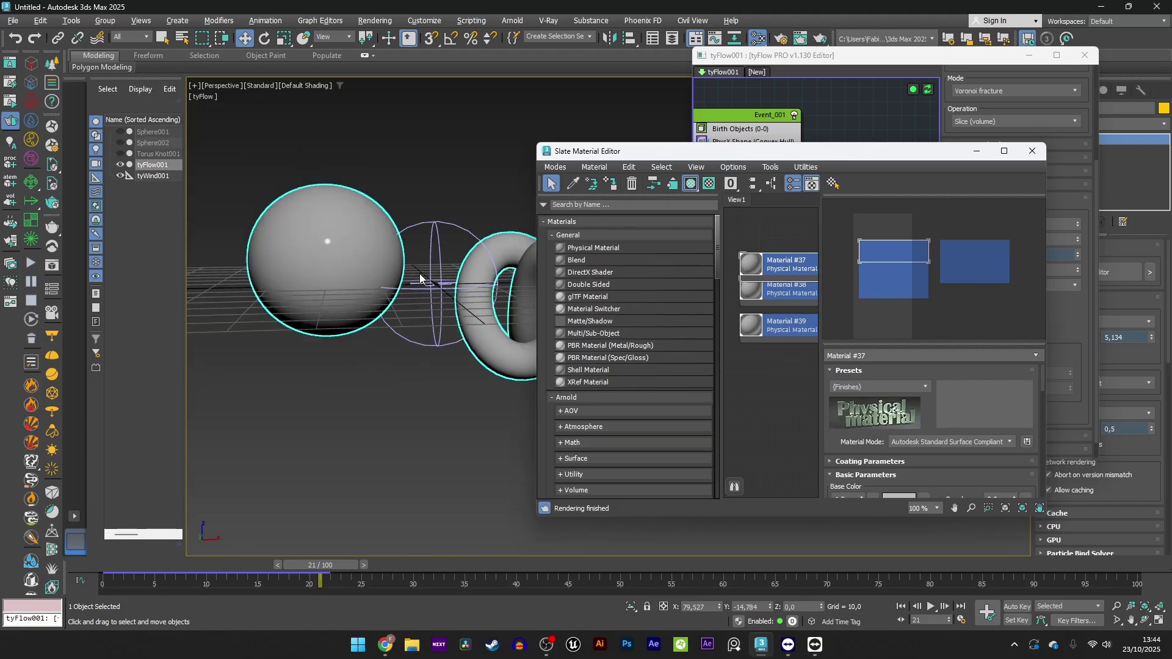
{"action": "middle_click_drag", "start_coordinate": [419, 276], "coordinate": [358, 280]}
{"action": "scroll", "coordinate": [358, 281], "scroll_direction": "up", "scroll_amount": 1}
{"action": "scroll", "coordinate": [358, 281], "scroll_direction": "up", "scroll_amount": 1}
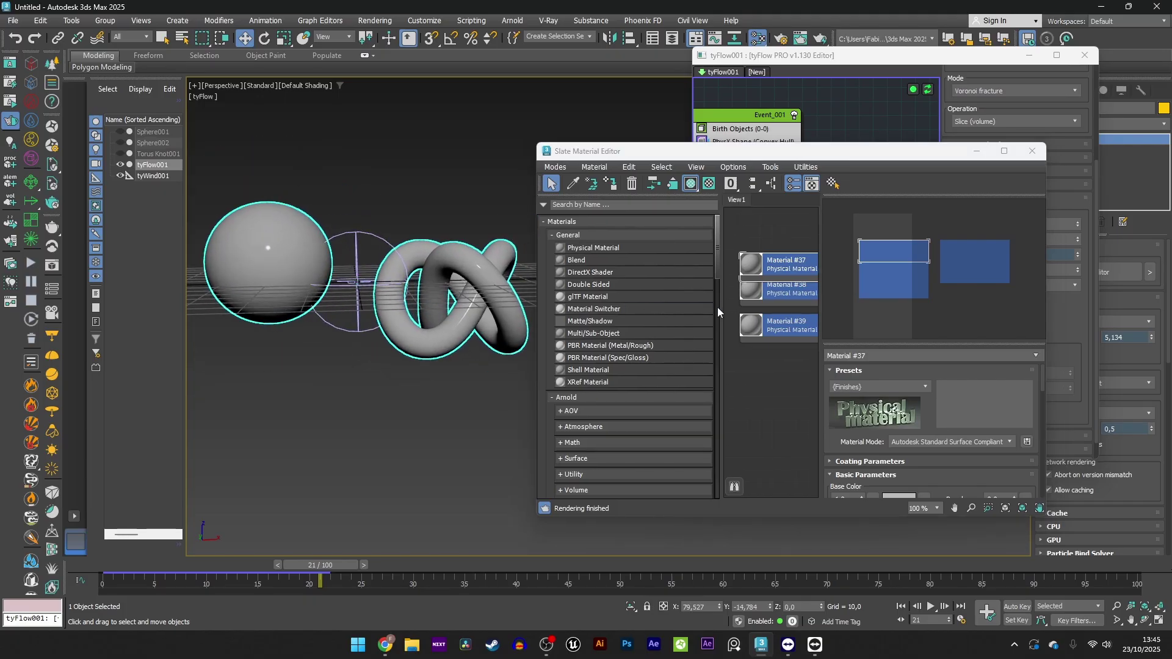
{"action": "left_click_drag", "start_coordinate": [536, 244], "coordinate": [469, 244]}
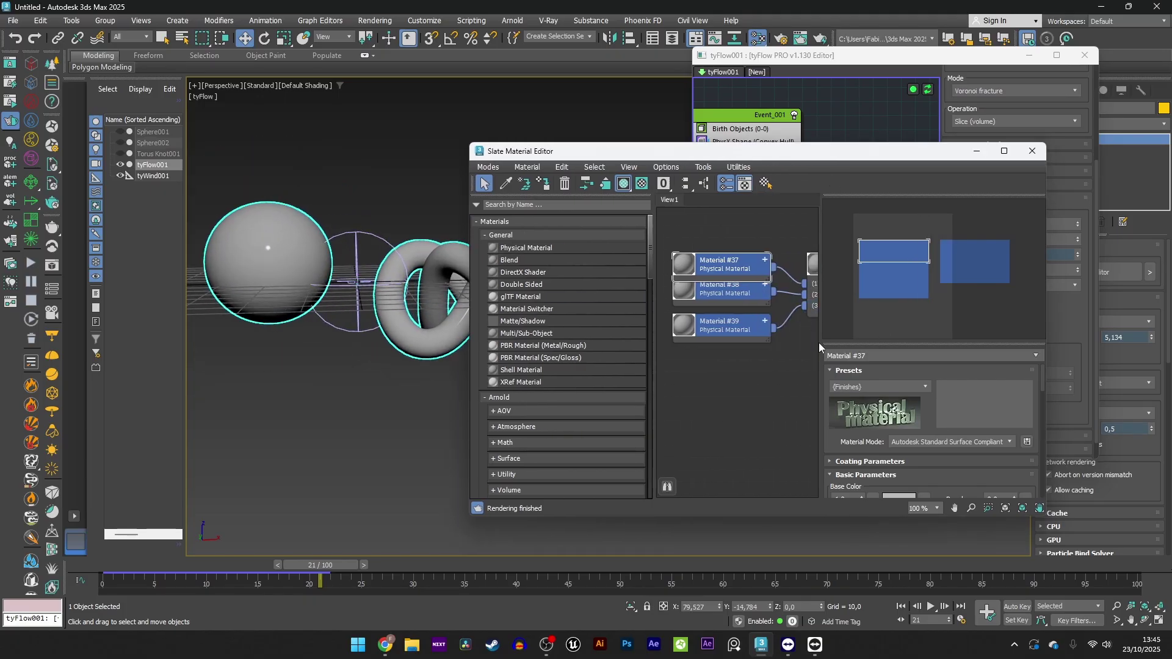
{"action": "scroll", "coordinate": [764, 274], "scroll_direction": "down", "scroll_amount": 2}
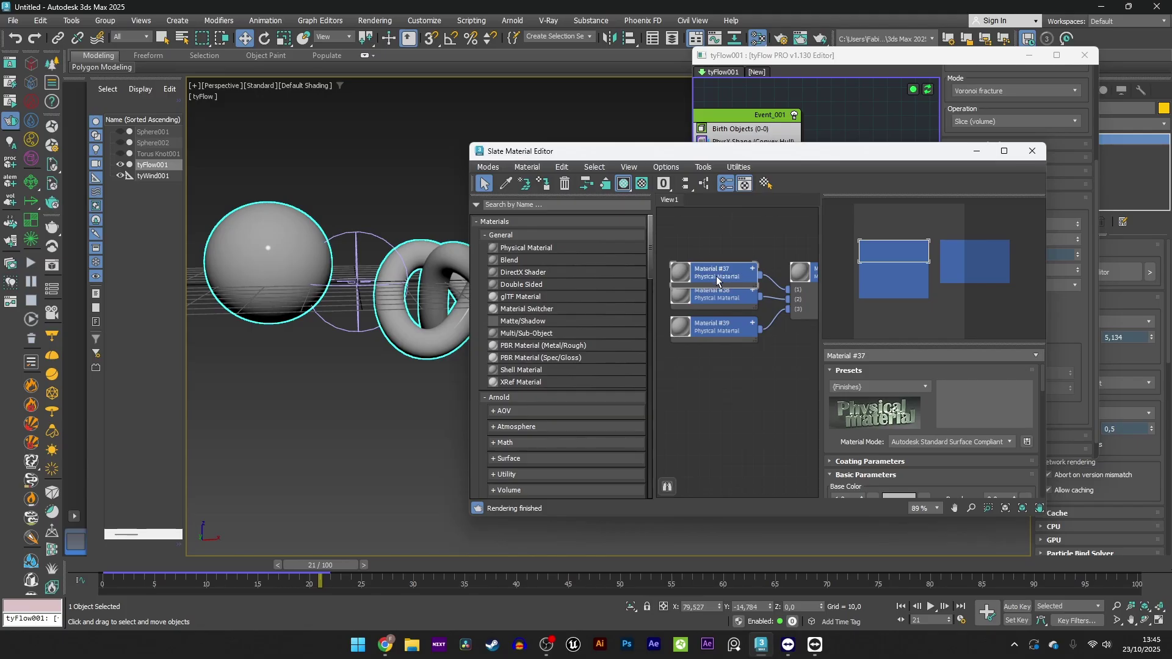
{"action": "scroll", "coordinate": [907, 427], "scroll_direction": "down", "scroll_amount": 3}
{"action": "left_click", "coordinate": [899, 441]}
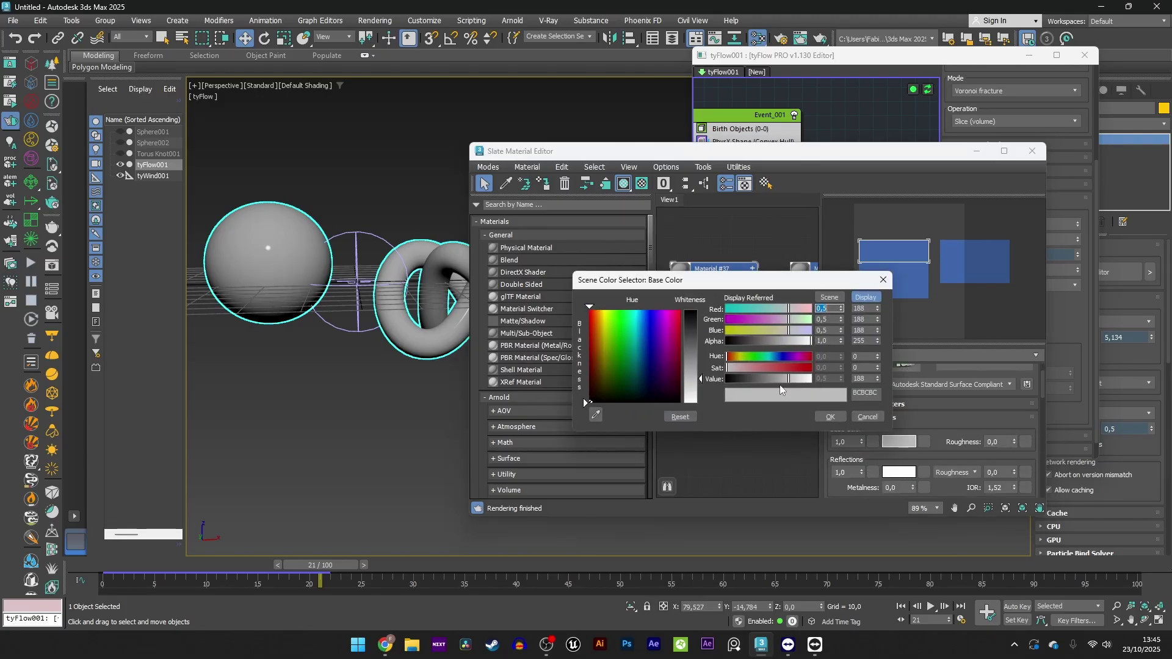
{"action": "left_click_drag", "start_coordinate": [671, 314], "coordinate": [694, 309]}
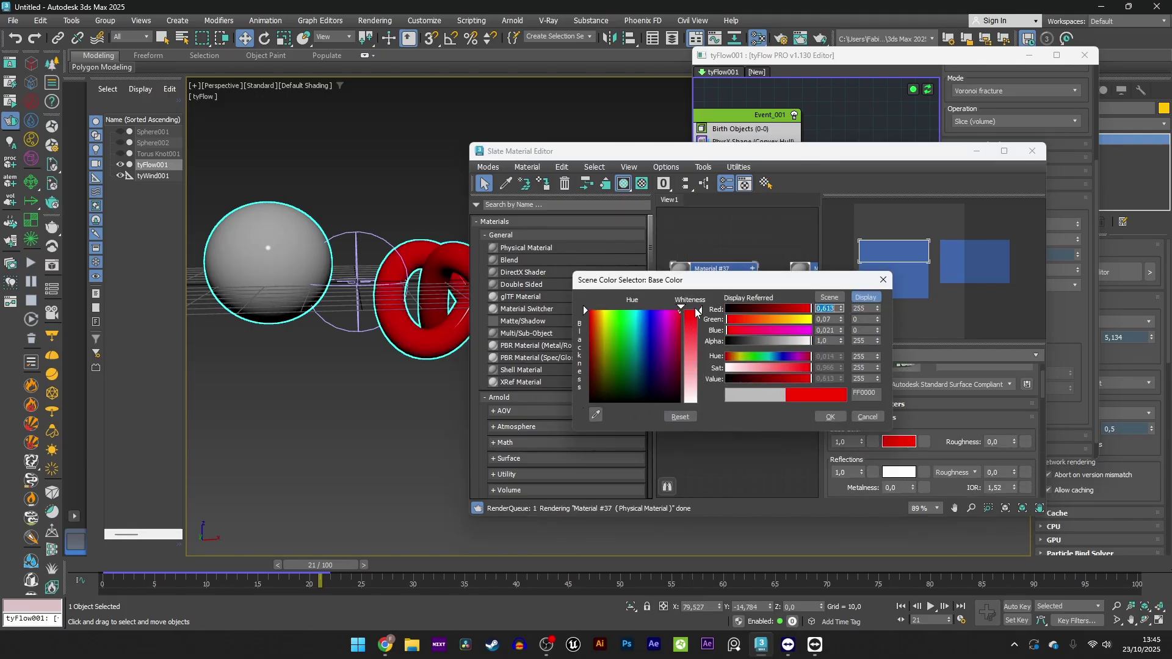
{"action": "left_click", "coordinate": [826, 416]}
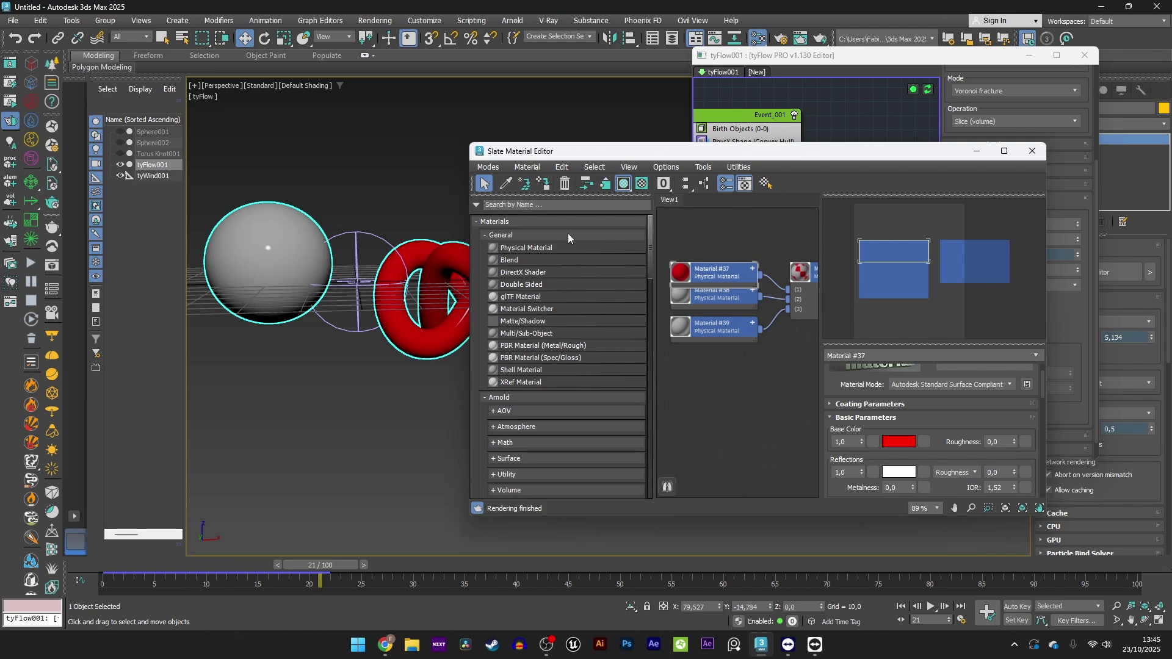
Set the base colour of the second slot's Physical Material to a bright turquoise green
{"action": "left_click", "coordinate": [709, 294]}
{"action": "scroll", "coordinate": [895, 455], "scroll_direction": "down", "scroll_amount": 1}
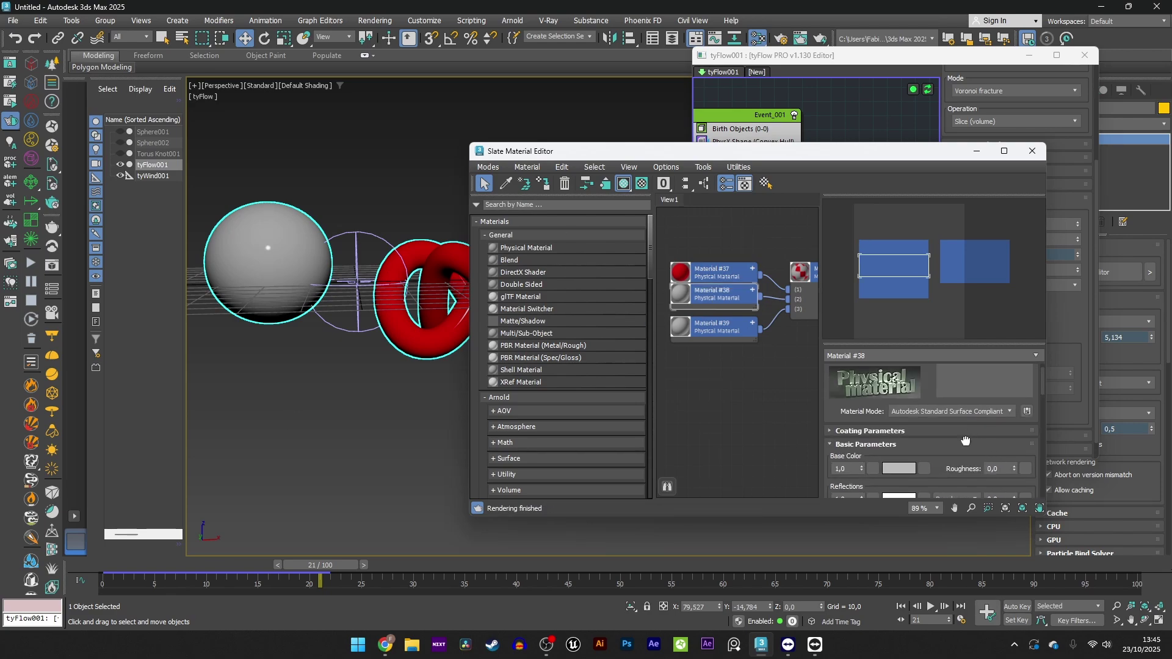
{"action": "left_click", "coordinate": [893, 468]}
{"action": "left_click_drag", "start_coordinate": [784, 333], "coordinate": [702, 334]}
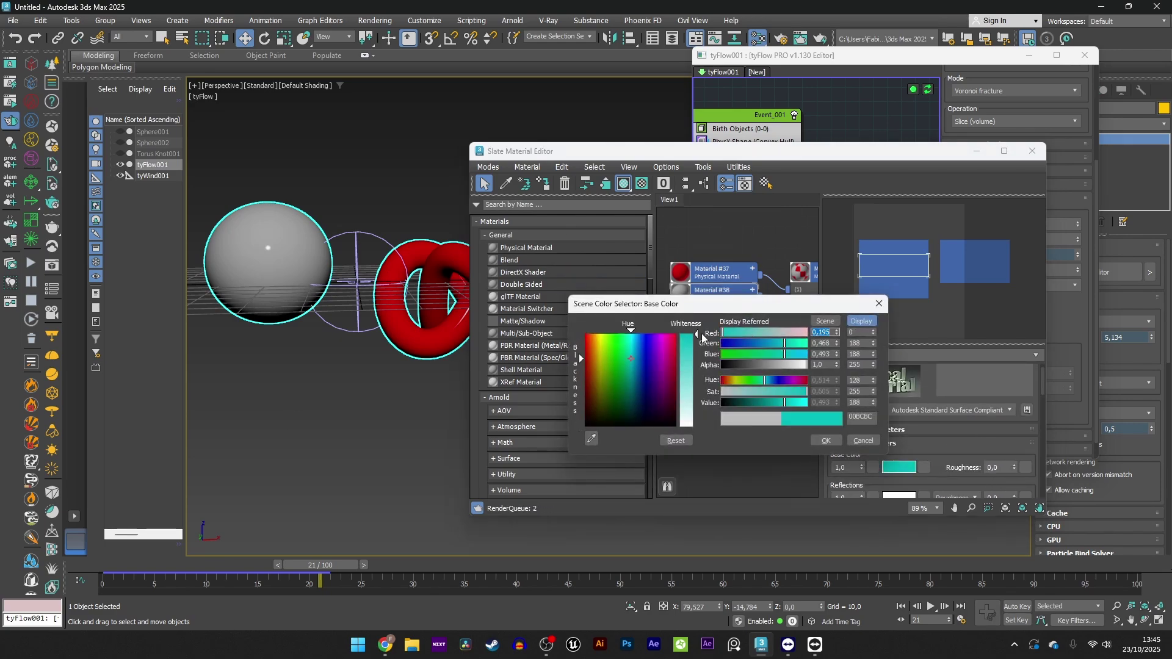
{"action": "left_click_drag", "start_coordinate": [785, 344], "coordinate": [806, 345]}
{"action": "left_click", "coordinate": [823, 441]}
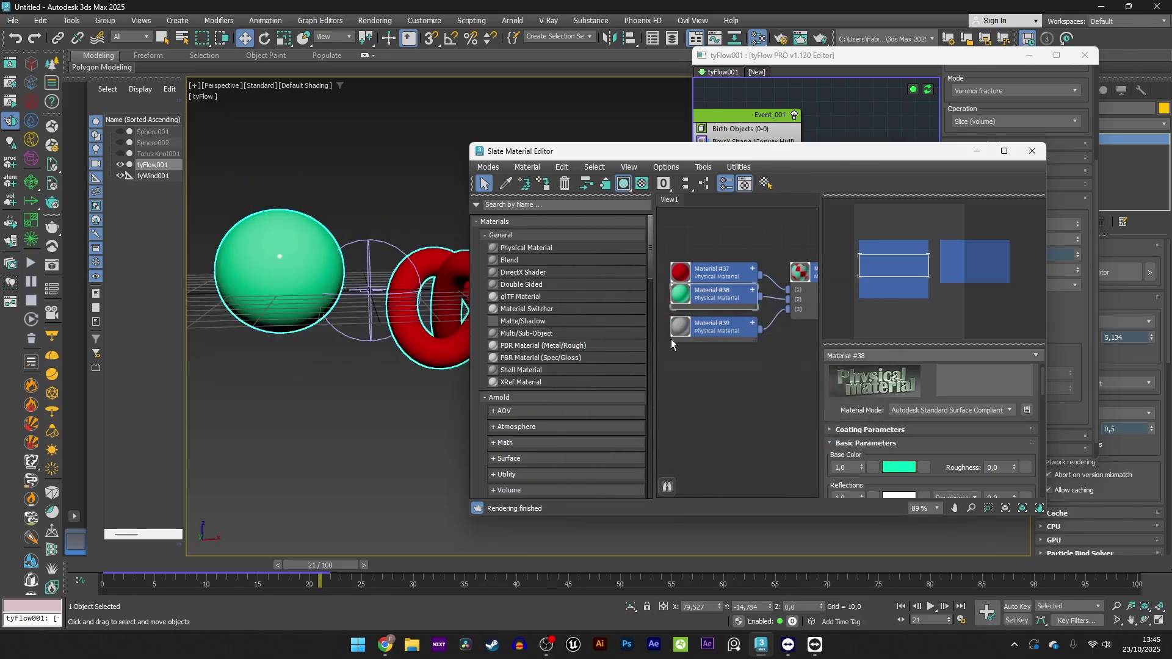
Minimize the Slate Material Editor, go to frame 26 and display the objects with edged faces
{"action": "left_click", "coordinate": [706, 331]}
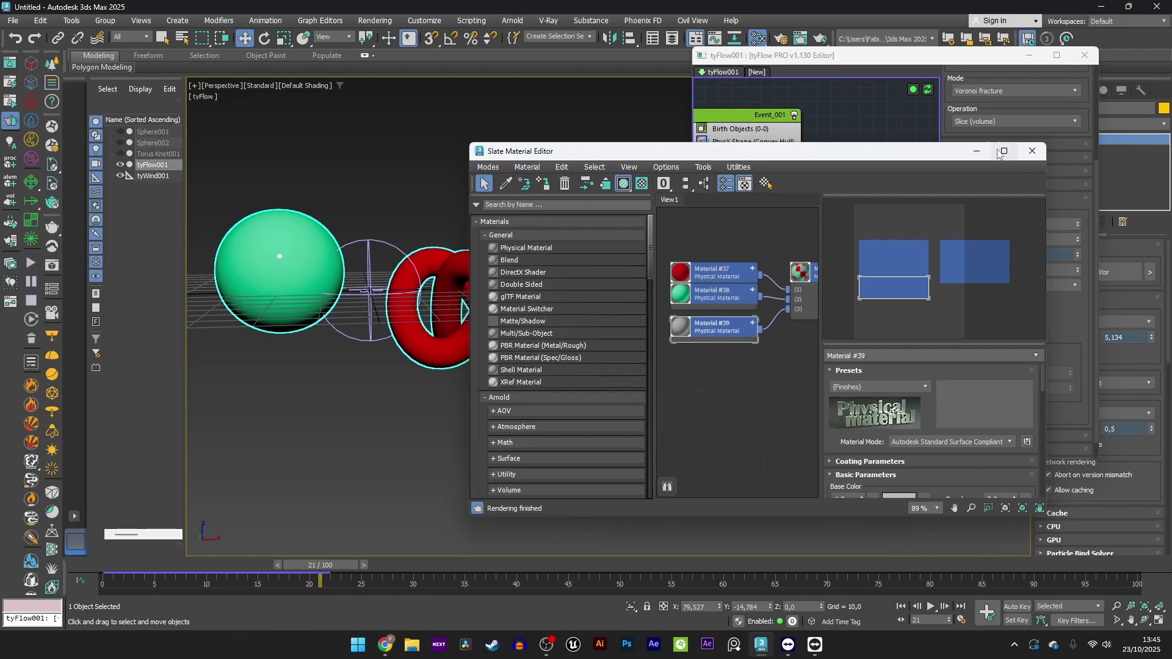
{"action": "left_click", "coordinate": [976, 151]}
{"action": "left_click", "coordinate": [213, 540]}
{"action": "mouse_move", "coordinate": [110, 569]}
{"action": "left_mouse_down"}
{"action": "mouse_move", "coordinate": [538, 600]}
{"action": "mouse_move", "coordinate": [846, 595]}
{"action": "mouse_move", "coordinate": [350, 541]}
{"action": "mouse_move", "coordinate": [680, 551]}
{"action": "mouse_move", "coordinate": [367, 526]}
{"action": "left_mouse_up"}
{"action": "key", "text": "w"}
{"action": "key", "text": "F4"}
{"action": "scroll", "coordinate": [307, 292], "scroll_direction": "up", "scroll_amount": 8}
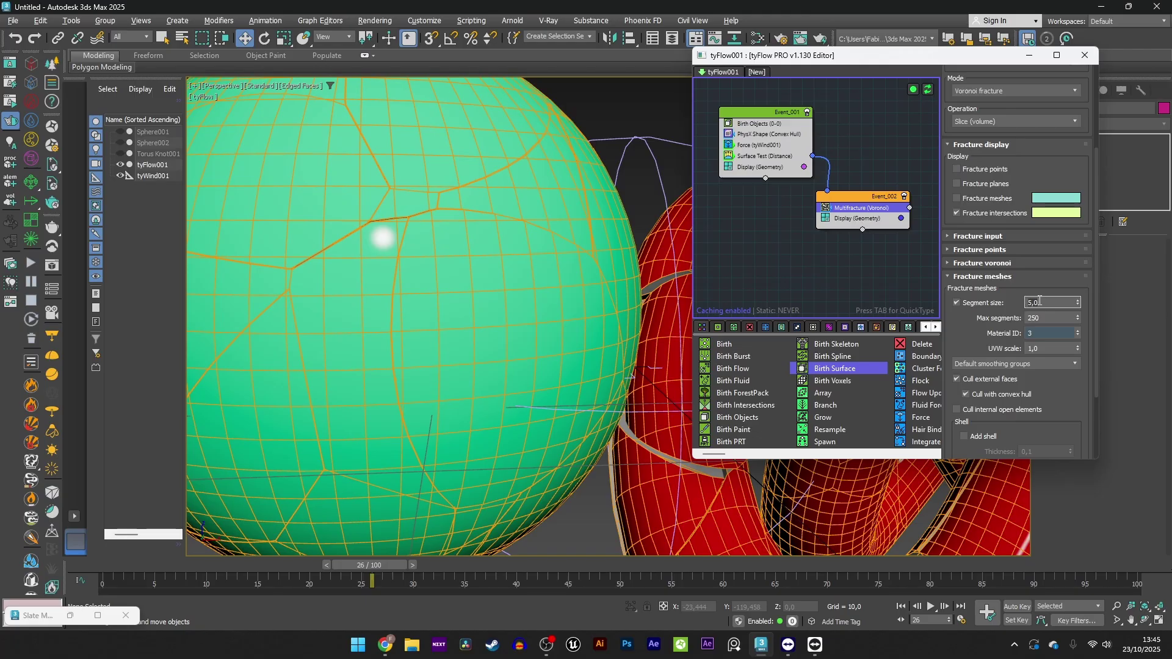
Set the segment size of the Multifracture's fracture meshes to 0.5
{"action": "left_click", "coordinate": [1003, 277]}
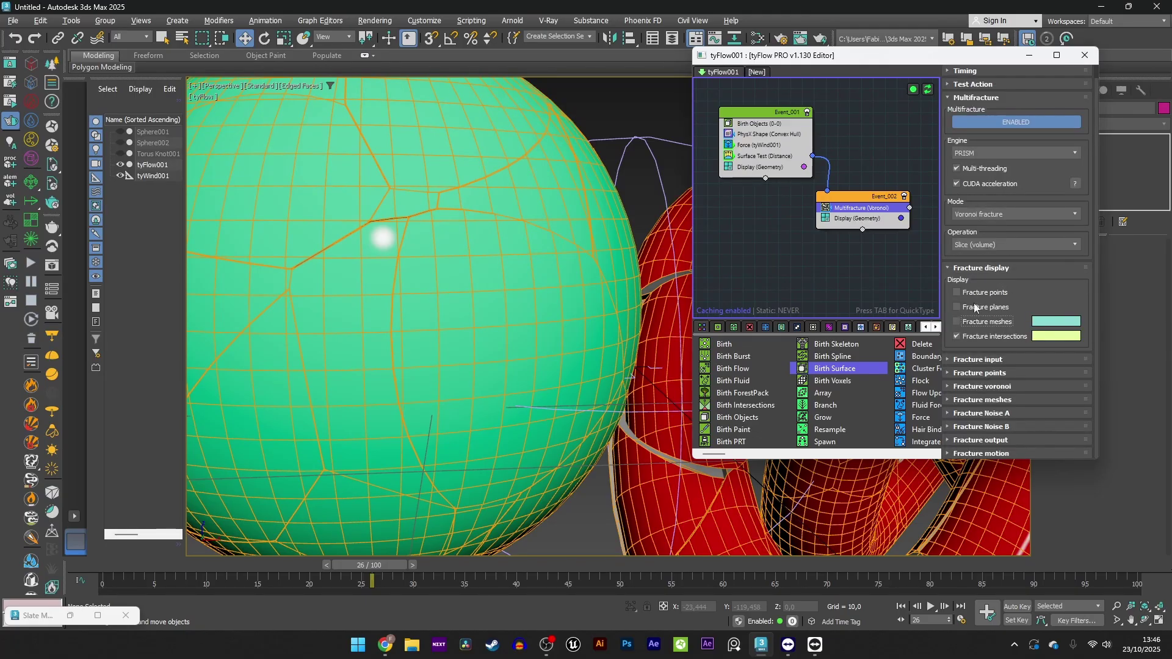
{"action": "scroll", "coordinate": [996, 267], "scroll_direction": "up", "scroll_amount": 1}
{"action": "scroll", "coordinate": [996, 267], "scroll_direction": "down", "scroll_amount": 1}
{"action": "left_click", "coordinate": [999, 401]}
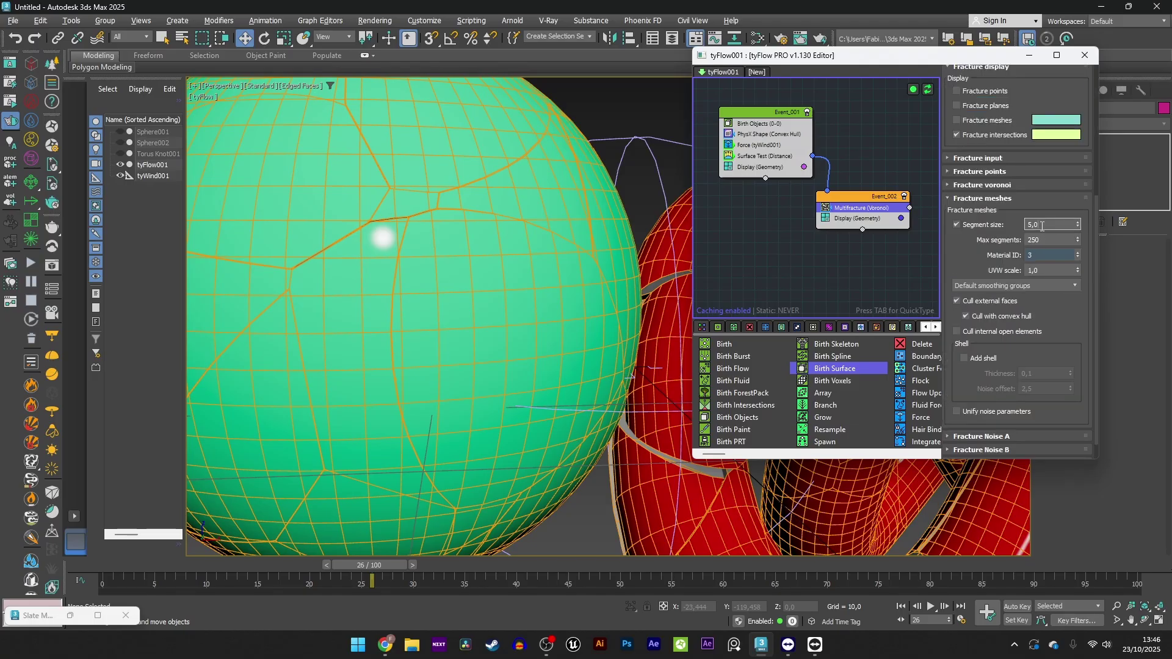
{"action": "type", "text": "0,5"}
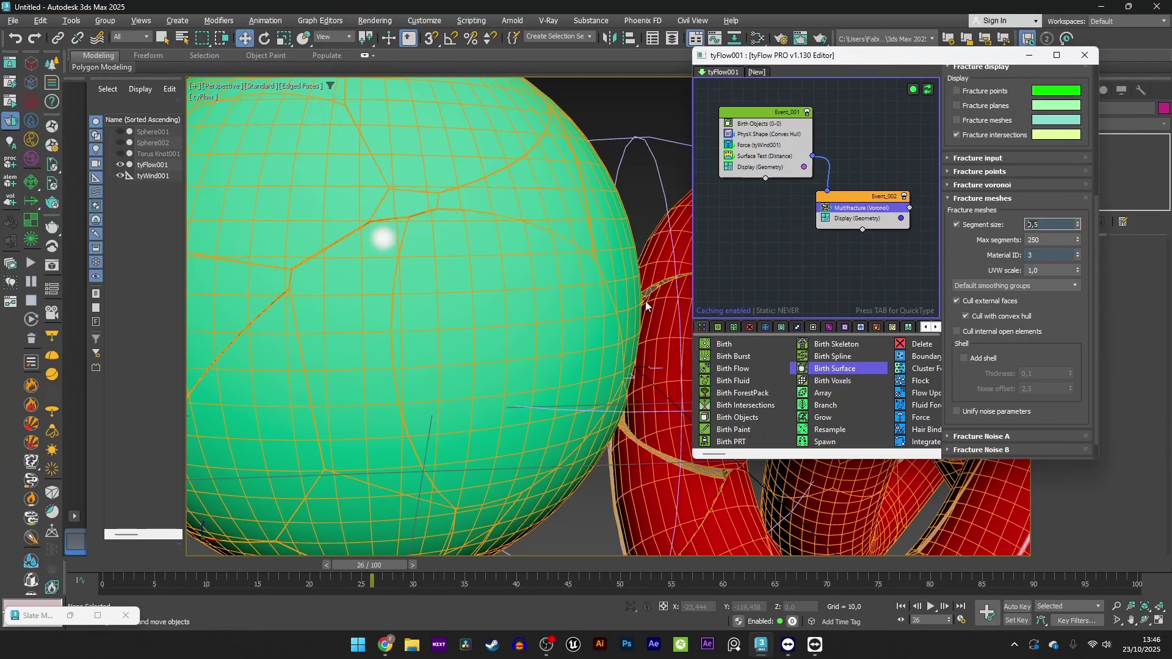
Check the fracture meshes at frame 37 and set their maximum segments to 5000
{"action": "scroll", "coordinate": [558, 378], "scroll_direction": "down", "scroll_amount": 4}
{"action": "left_click_drag", "start_coordinate": [394, 565], "coordinate": [488, 565]}
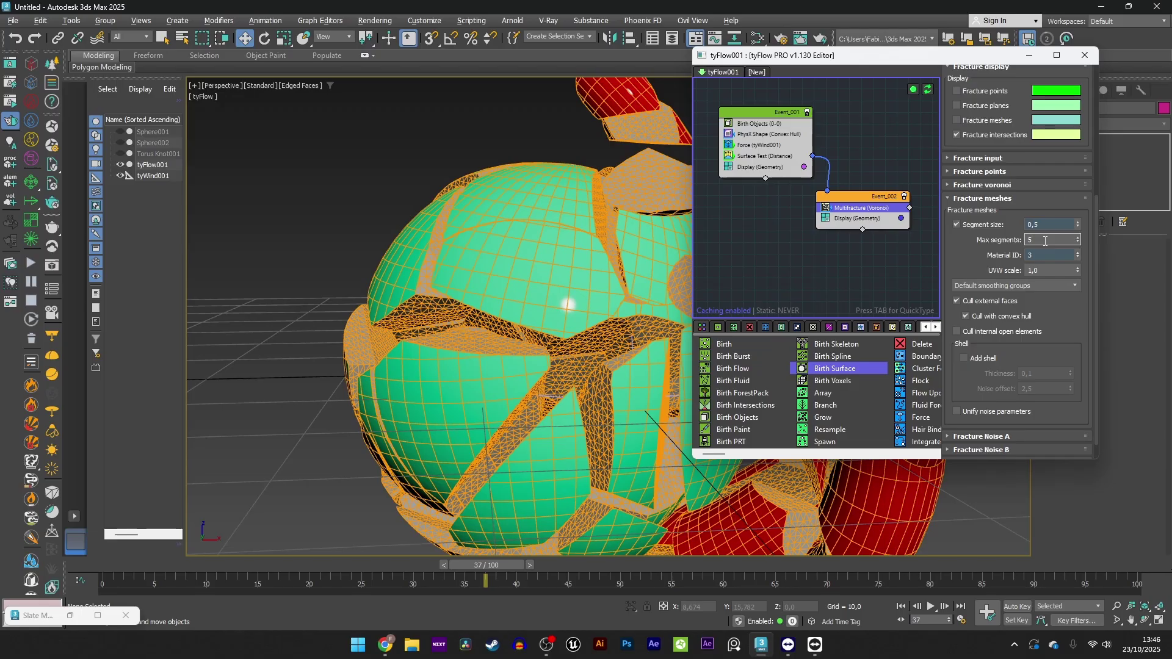
{"action": "middle_click_drag", "start_coordinate": [584, 323], "coordinate": [452, 262]}
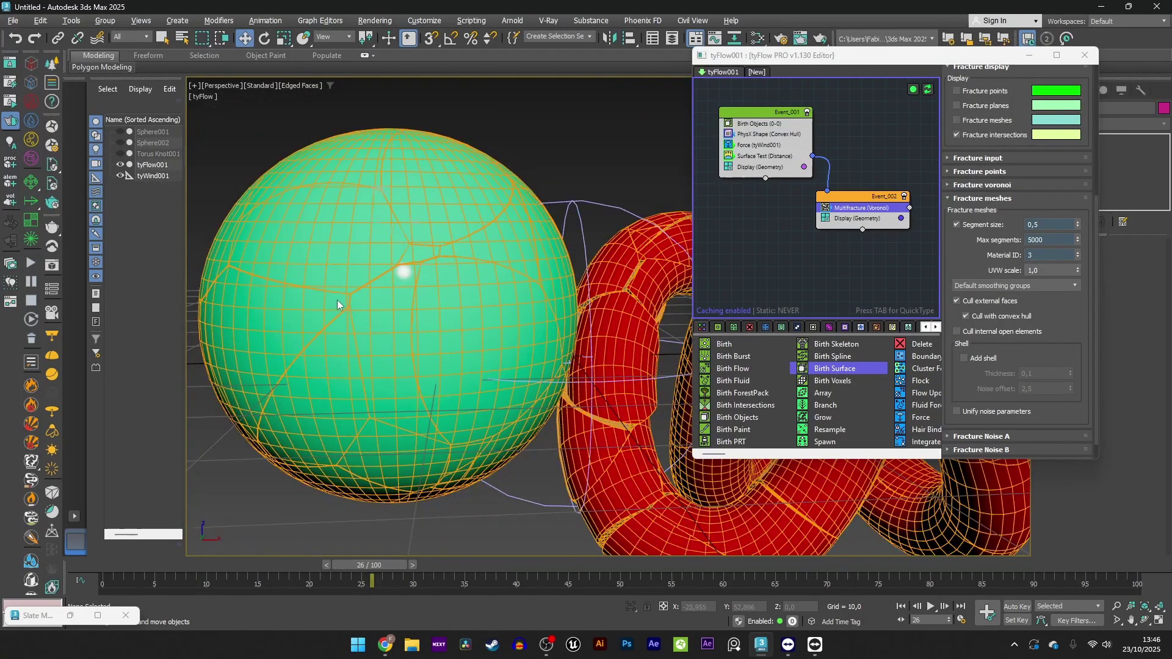
{"action": "scroll", "coordinate": [337, 299], "scroll_direction": "up", "scroll_amount": 4}
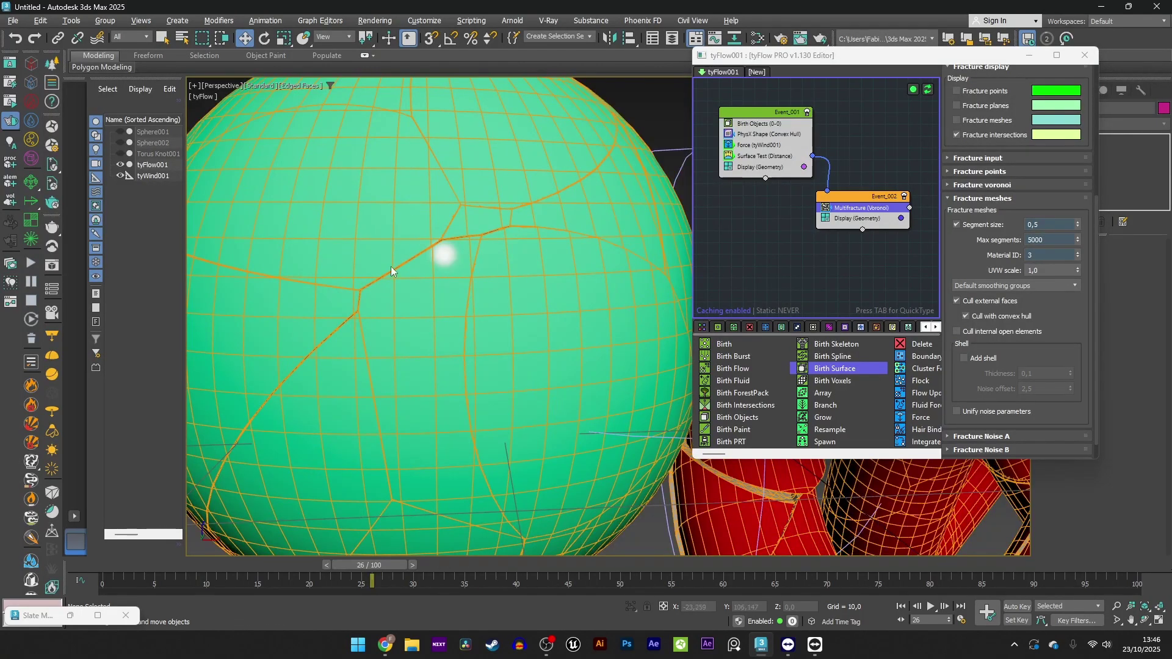
Set the Multifracture's Fracture Noise A to a scale of 5 and a strength of 1.2
{"action": "left_click", "coordinate": [962, 201]}
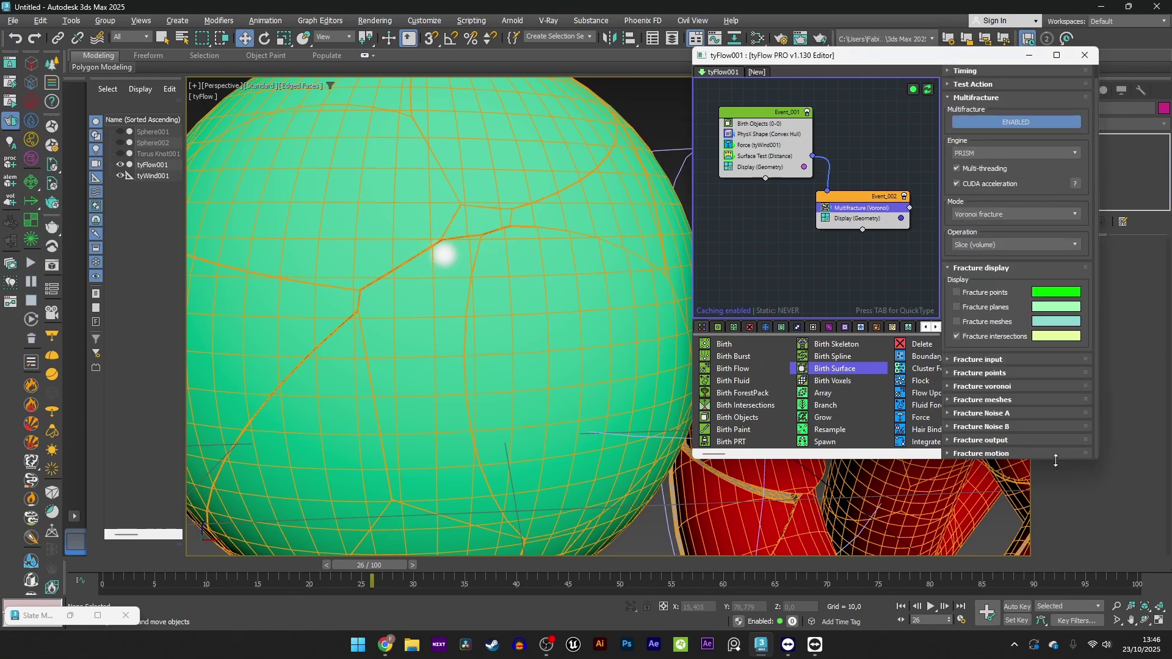
{"action": "left_click", "coordinate": [983, 414]}
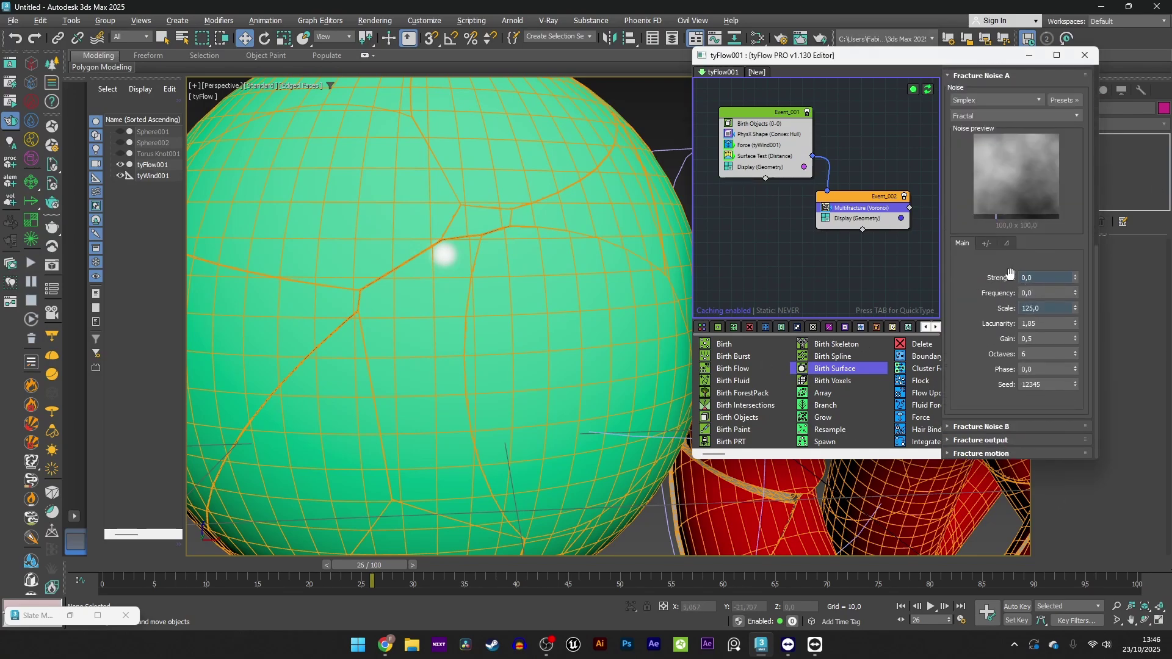
{"action": "left_click", "coordinate": [1045, 308]}
{"action": "type", "text": "5"}
{"action": "double_click", "coordinate": [1045, 309]}
{"action": "type", "text": "5"}
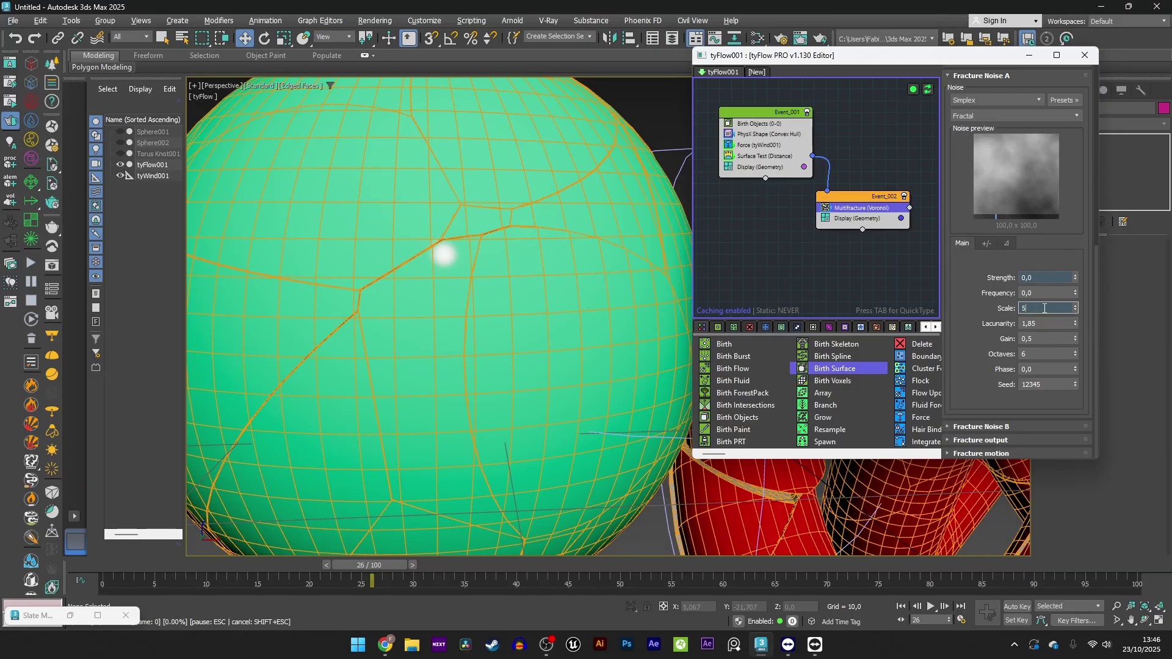
{"action": "key", "text": "Return"}
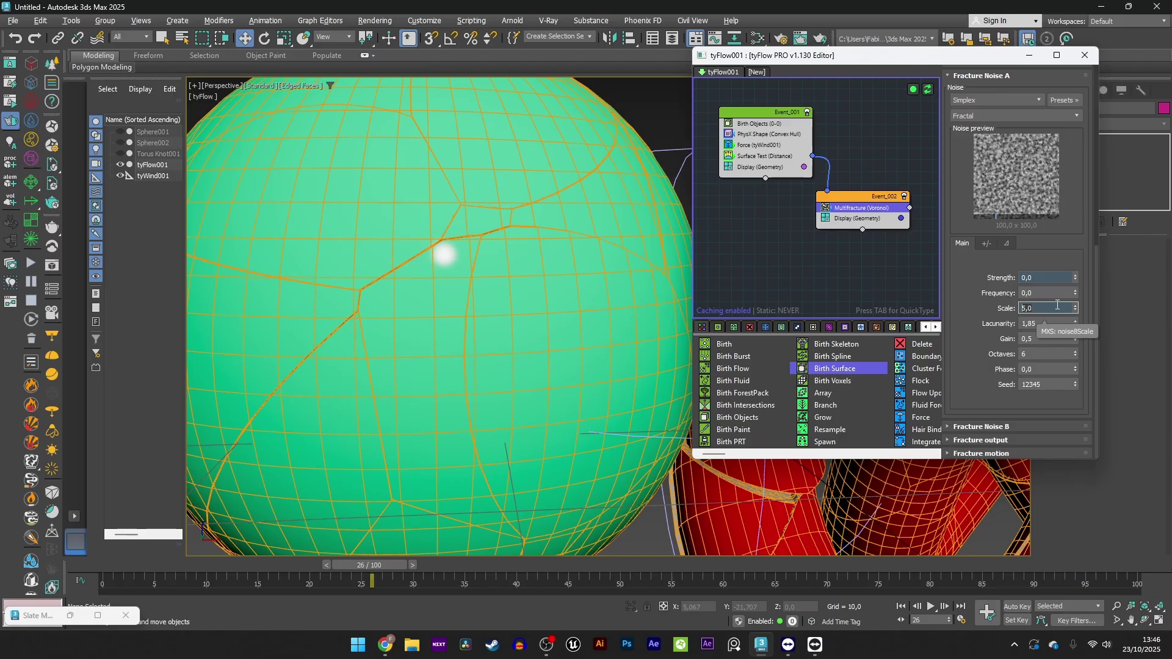
{"action": "left_click", "coordinate": [1038, 279]}
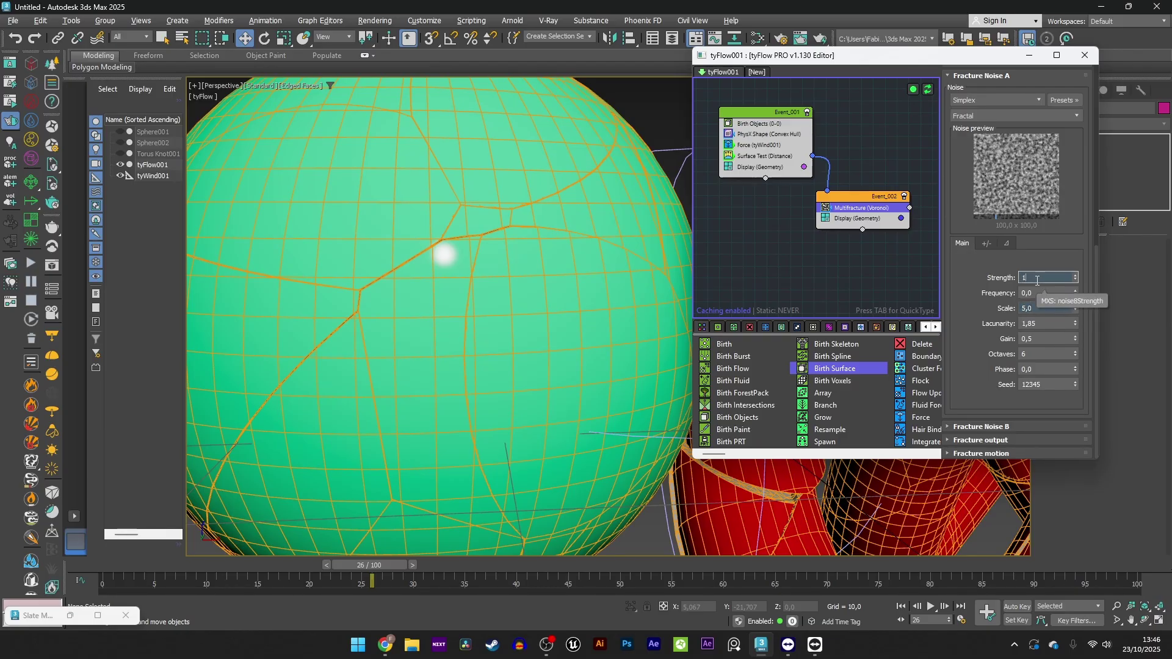
{"action": "key", "text": "Return"}
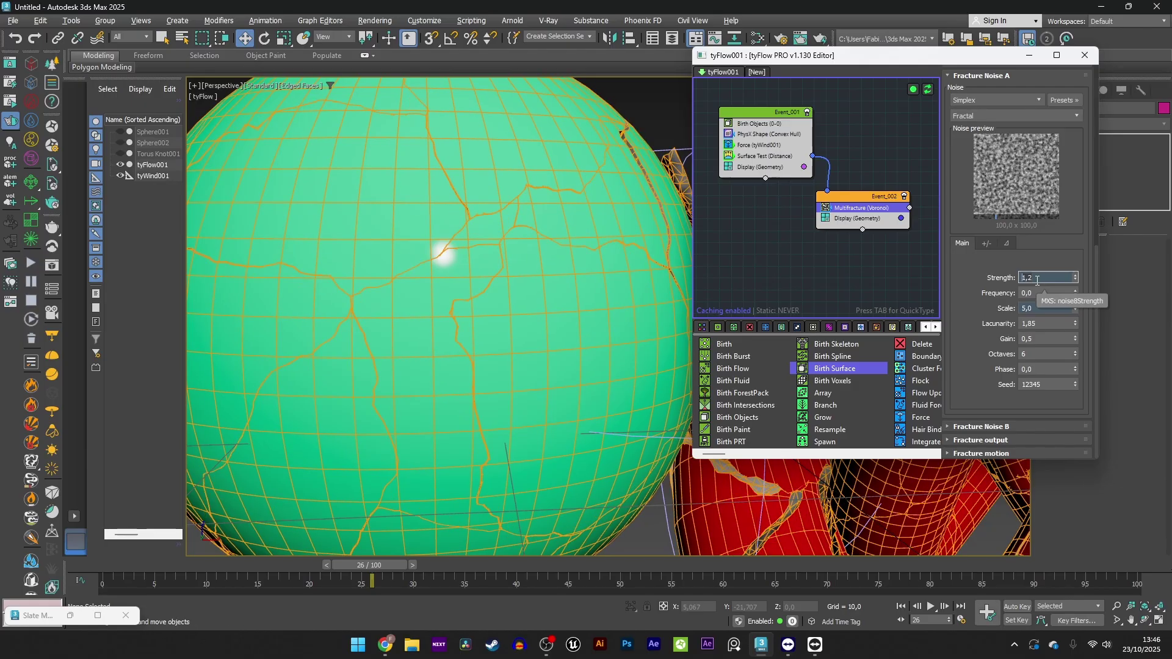
Hide the edged faces and scrub the simulation to frames 50 and 40 to examine the shape of the fractured pieces
{"action": "scroll", "coordinate": [488, 251], "scroll_direction": "down", "scroll_amount": 4}
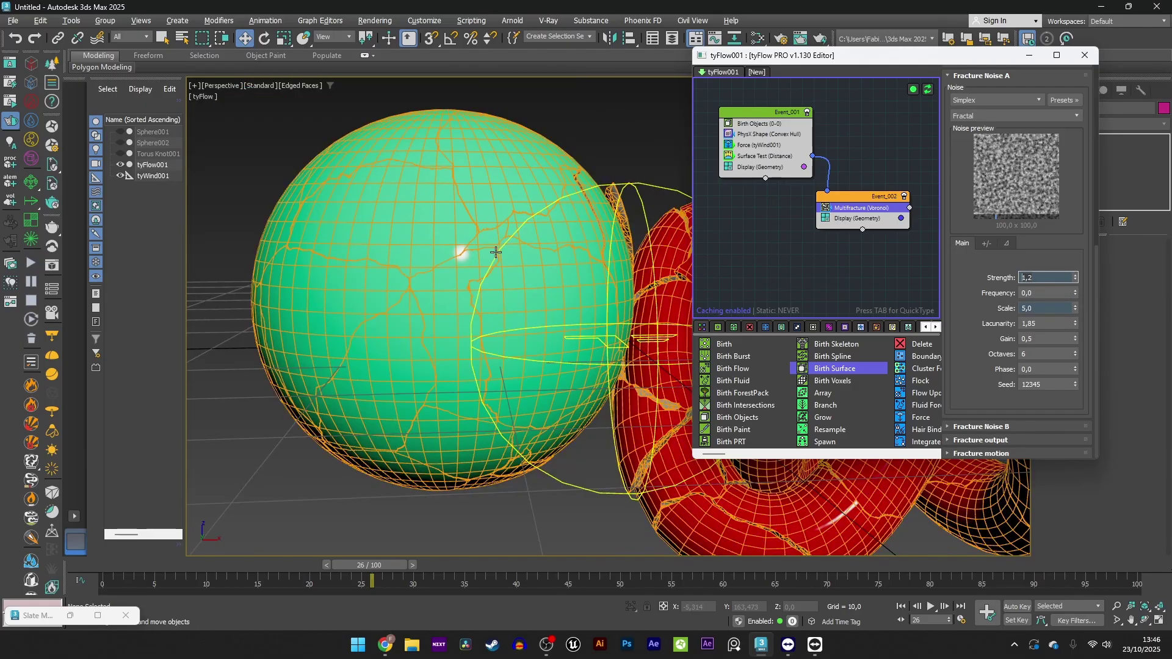
{"action": "scroll", "coordinate": [491, 250], "scroll_direction": "down", "scroll_amount": 2}
{"action": "scroll", "coordinate": [491, 250], "scroll_direction": "down", "scroll_amount": 5}
{"action": "middle_click_drag", "start_coordinate": [491, 250], "coordinate": [441, 249]}
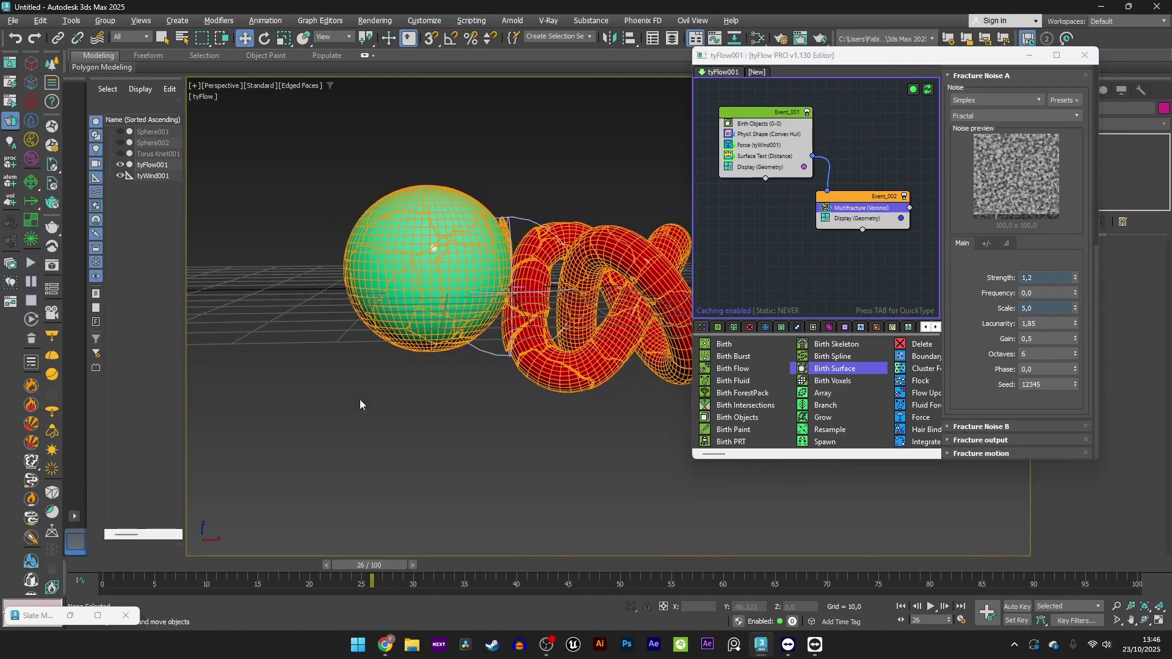
{"action": "scroll", "coordinate": [357, 415], "scroll_direction": "up", "scroll_amount": 5}
{"action": "key", "text": "F4"}
{"action": "scroll", "coordinate": [508, 276], "scroll_direction": "down", "scroll_amount": 3}
{"action": "middle_click_drag", "start_coordinate": [507, 277], "coordinate": [320, 382]}
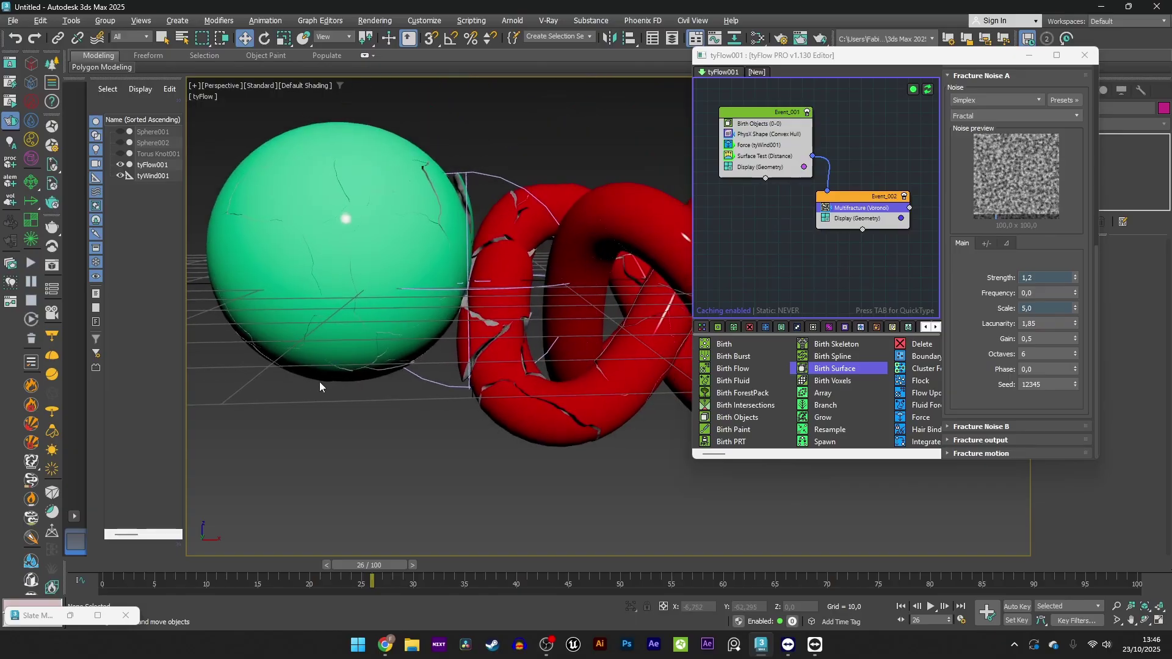
{"action": "left_click_drag", "start_coordinate": [143, 570], "coordinate": [622, 568]}
{"action": "scroll", "coordinate": [500, 259], "scroll_direction": "down", "scroll_amount": 3}
{"action": "middle_click_drag", "start_coordinate": [500, 258], "coordinate": [472, 258], "text": "alt"}
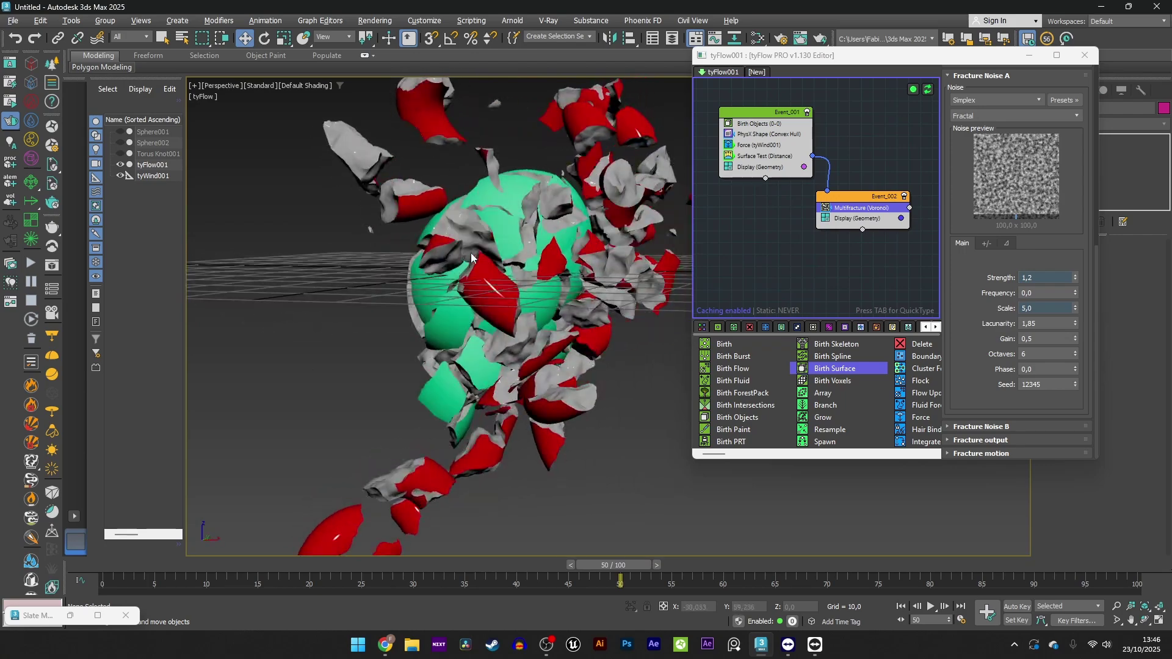
{"action": "left_click_drag", "start_coordinate": [143, 563], "coordinate": [517, 553]}
{"action": "mouse_move", "coordinate": [574, 302]}
{"action": "middle_mouse_down", "text": "alt"}
{"action": "mouse_move", "coordinate": [519, 310]}
{"action": "mouse_move", "coordinate": [577, 325]}
{"action": "middle_mouse_up", "text": "alt"}
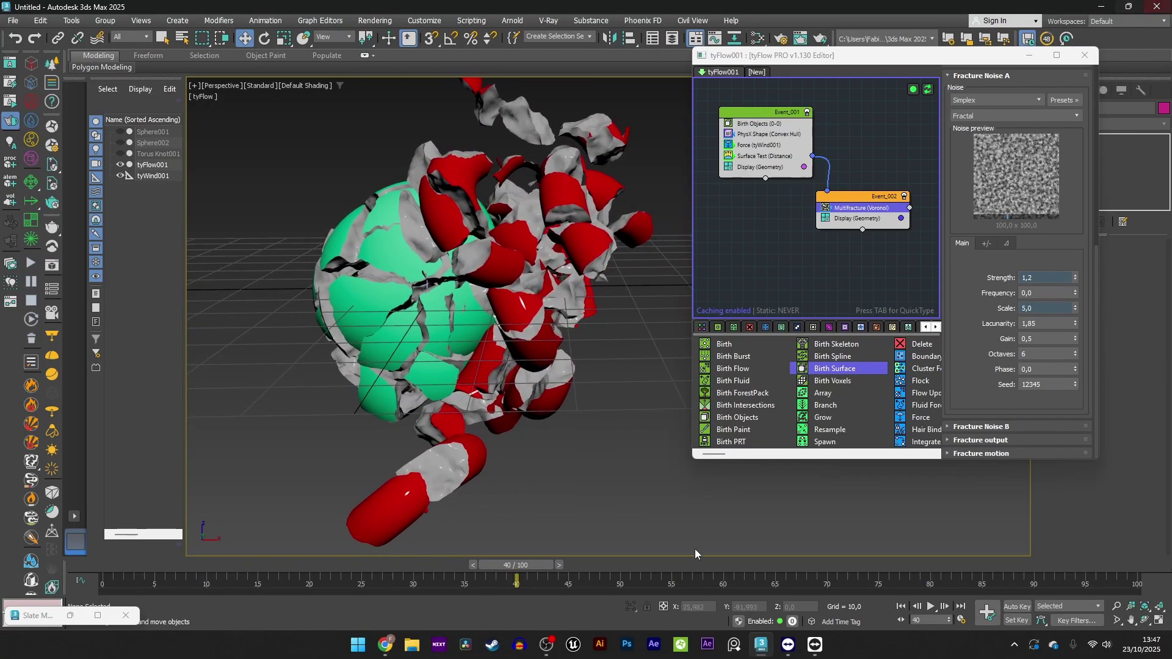
Reduce the segment size of the fracture meshes to 0.1 and view the fractured pieces
{"action": "scroll", "coordinate": [951, 276], "scroll_direction": "up", "scroll_amount": 5}
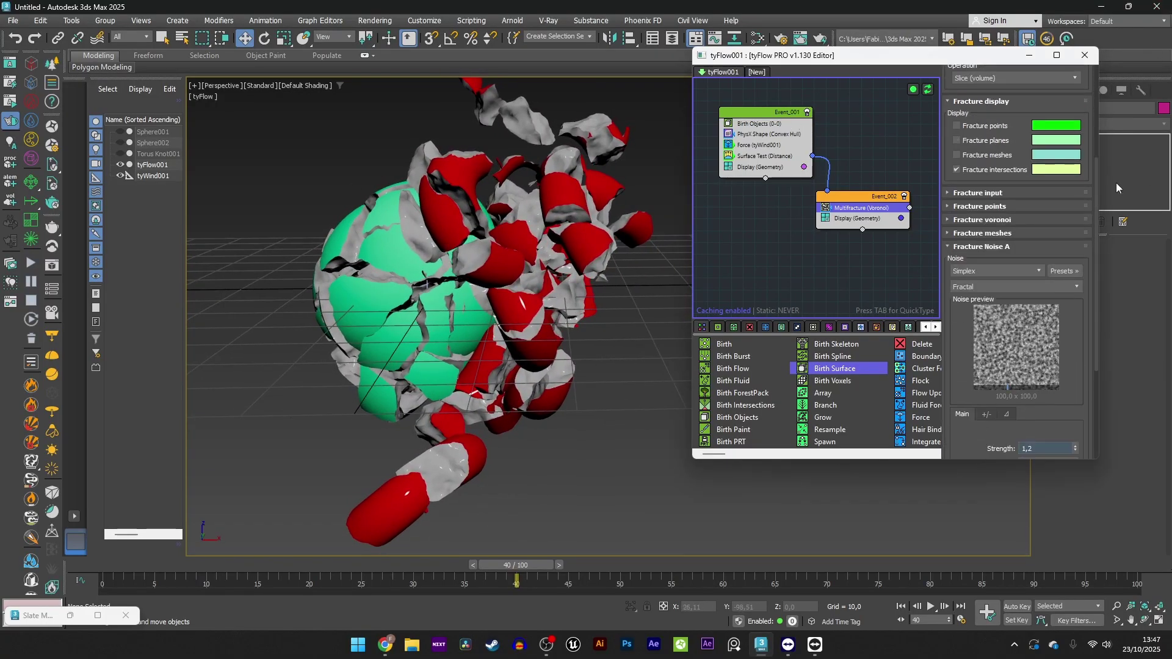
{"action": "left_click", "coordinate": [965, 233]}
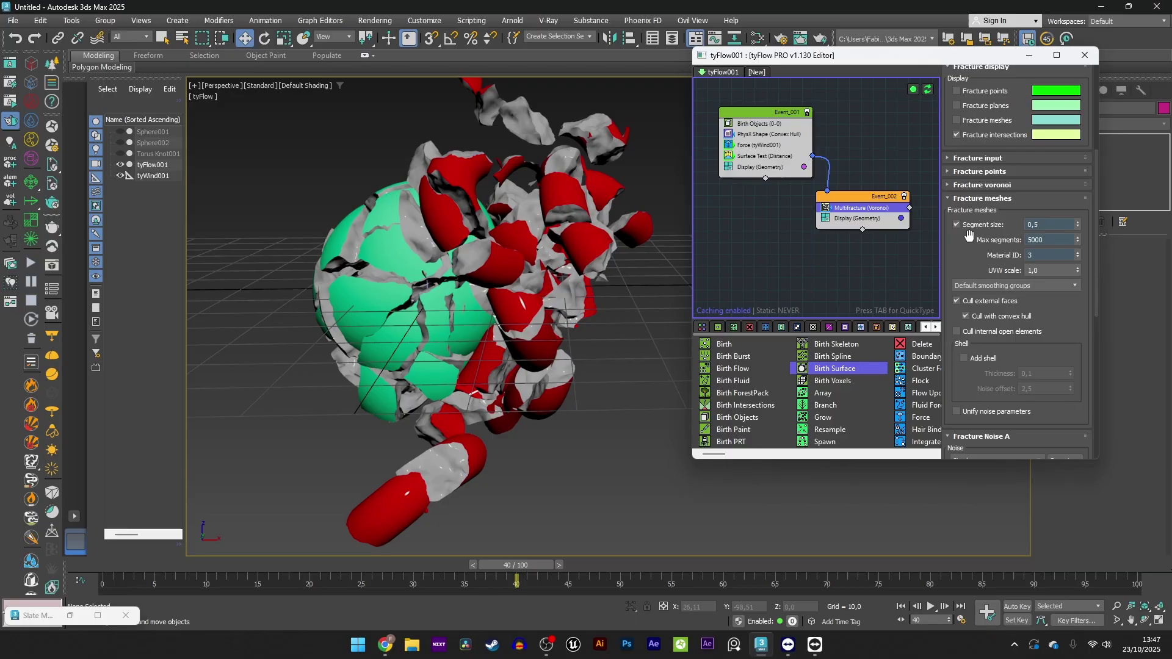
{"action": "left_click", "coordinate": [1050, 224]}
{"action": "key", "text": "Return"}
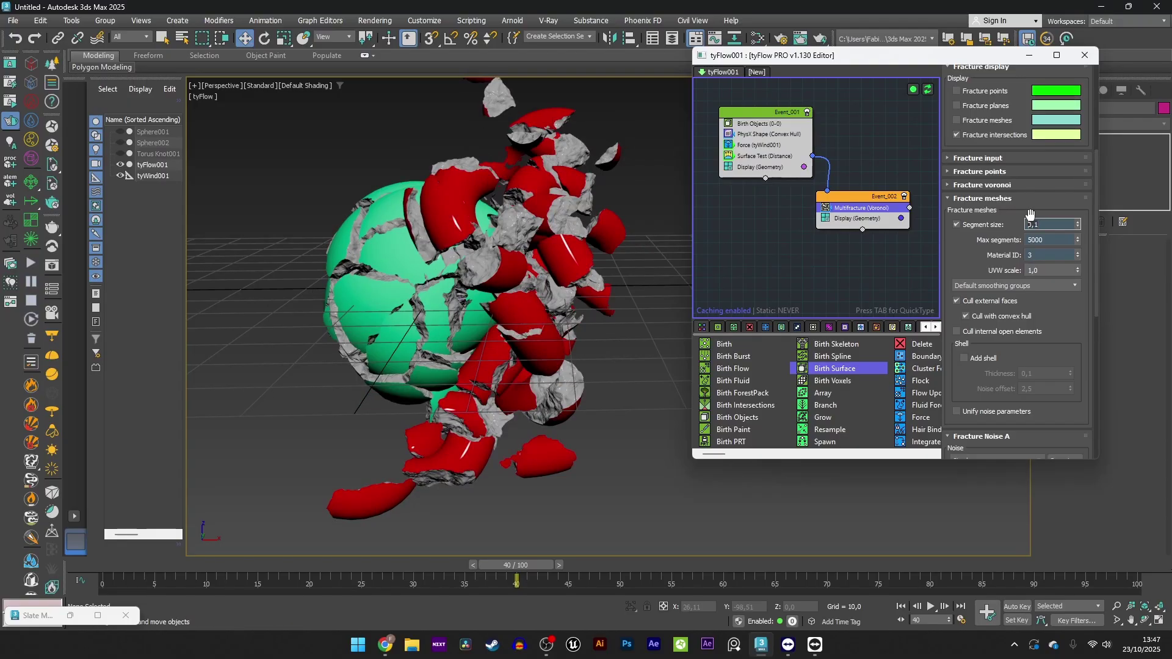
{"action": "mouse_move", "coordinate": [548, 234]}
{"action": "middle_mouse_down", "text": "alt"}
{"action": "mouse_move", "coordinate": [693, 240]}
{"action": "mouse_move", "coordinate": [486, 229]}
{"action": "mouse_move", "coordinate": [543, 229]}
{"action": "middle_mouse_up", "text": "alt"}
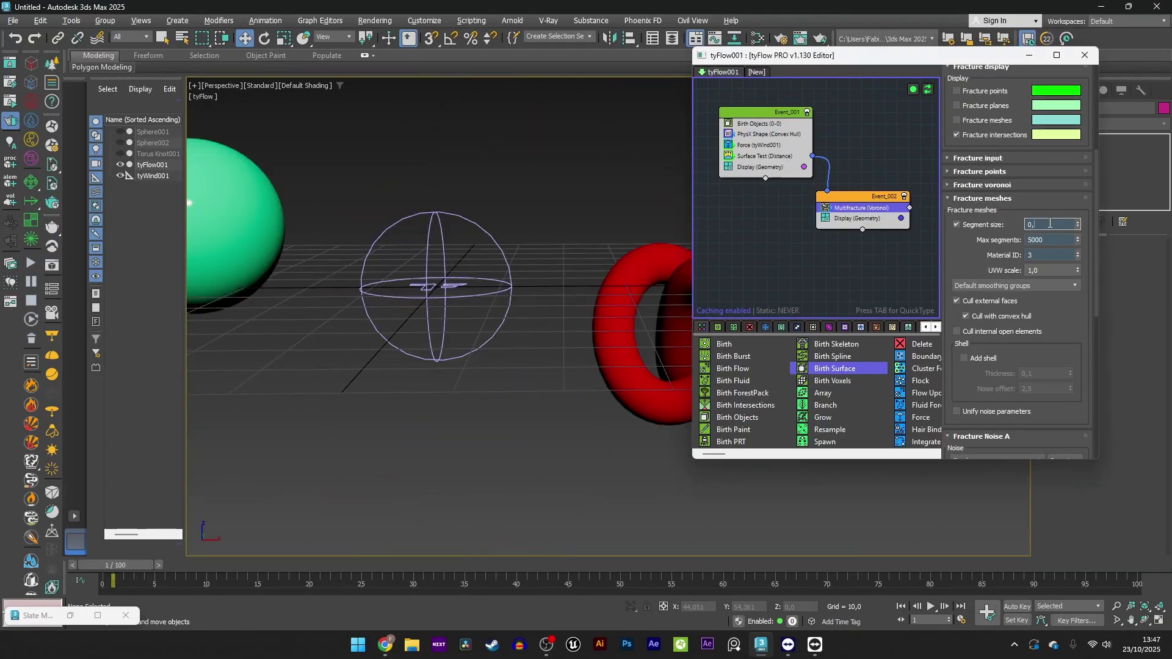
Set the fracture meshes' segment size to 0.5 and the random fracture point count to 13
{"action": "type", "text": "5"}
{"action": "left_click", "coordinate": [991, 171]}
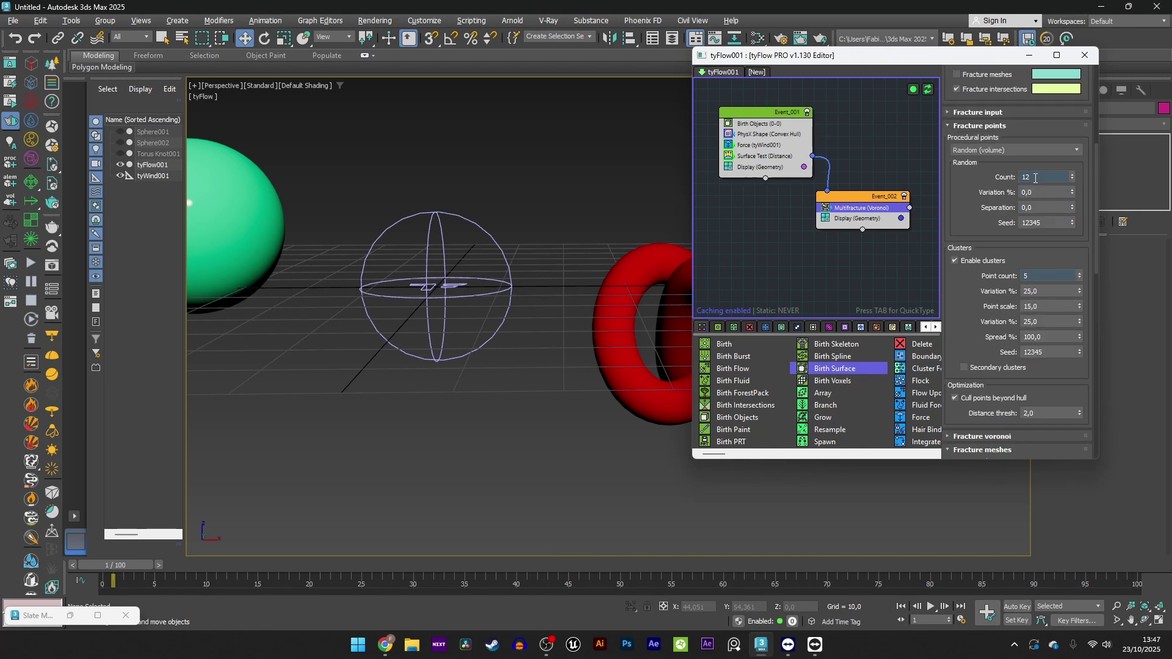
{"action": "left_click", "coordinate": [1037, 177]}
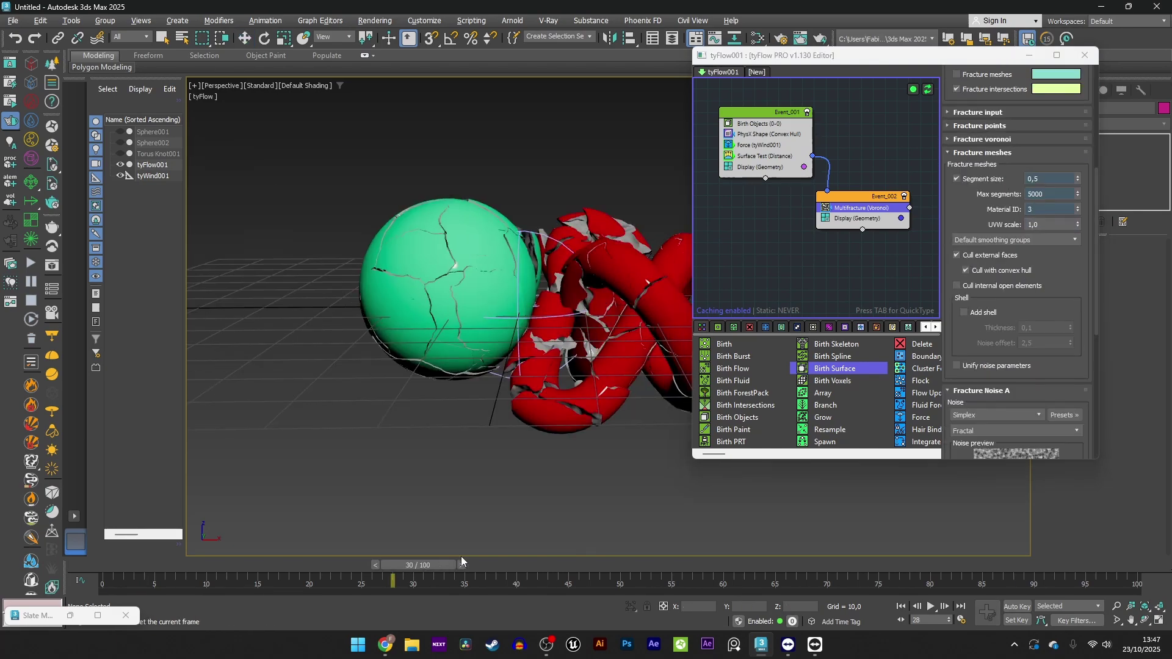
Scrub to frame 26, show the edged faces and inspect the crack lines on the sphere up close
{"action": "left_click_drag", "start_coordinate": [460, 555], "coordinate": [366, 531]}
{"action": "key", "text": "w"}
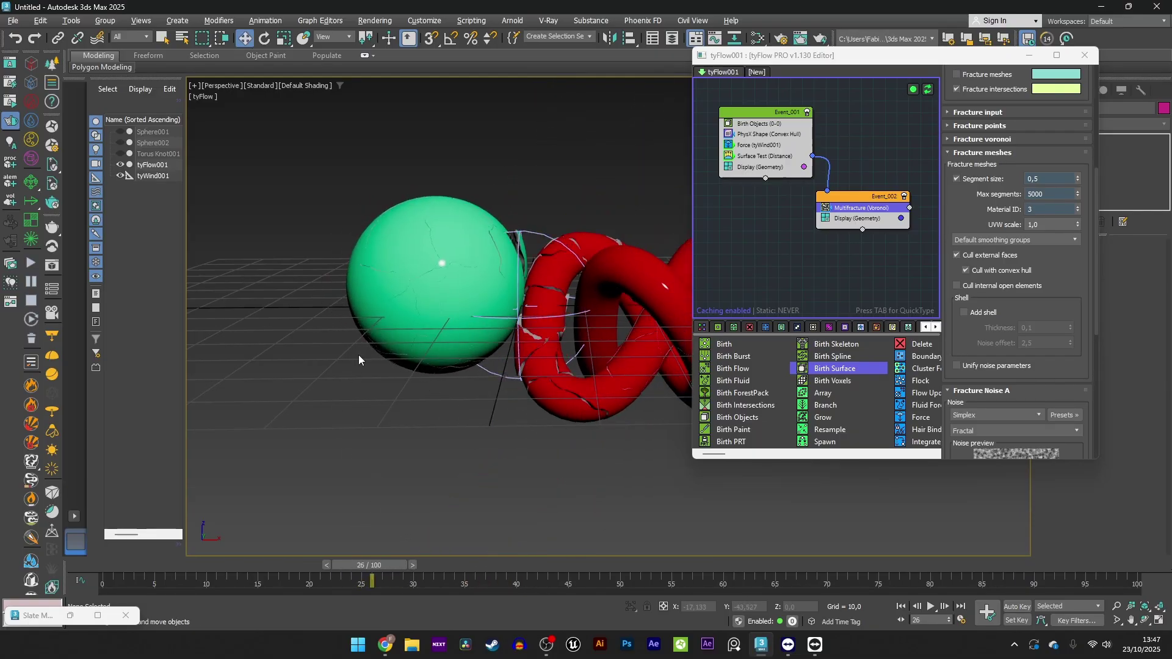
{"action": "key", "text": "F4"}
{"action": "scroll", "coordinate": [366, 342], "scroll_direction": "up", "scroll_amount": 8}
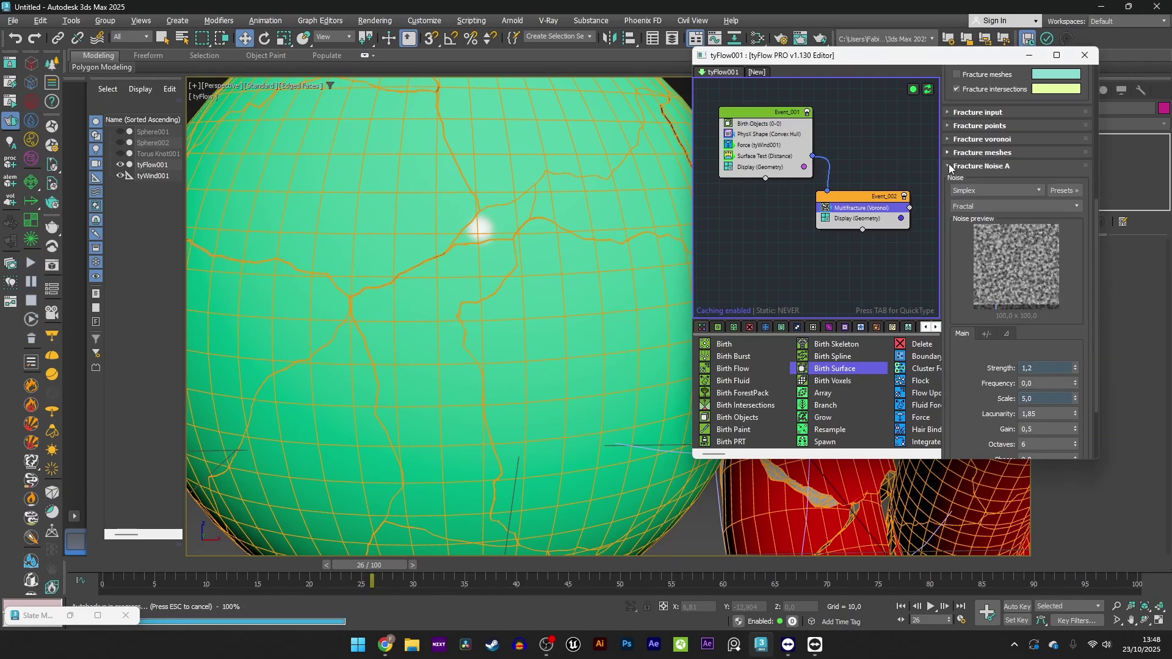
Set the iterations of the Multifracture's Voronoi fracture to 2
{"action": "left_click", "coordinate": [970, 139]}
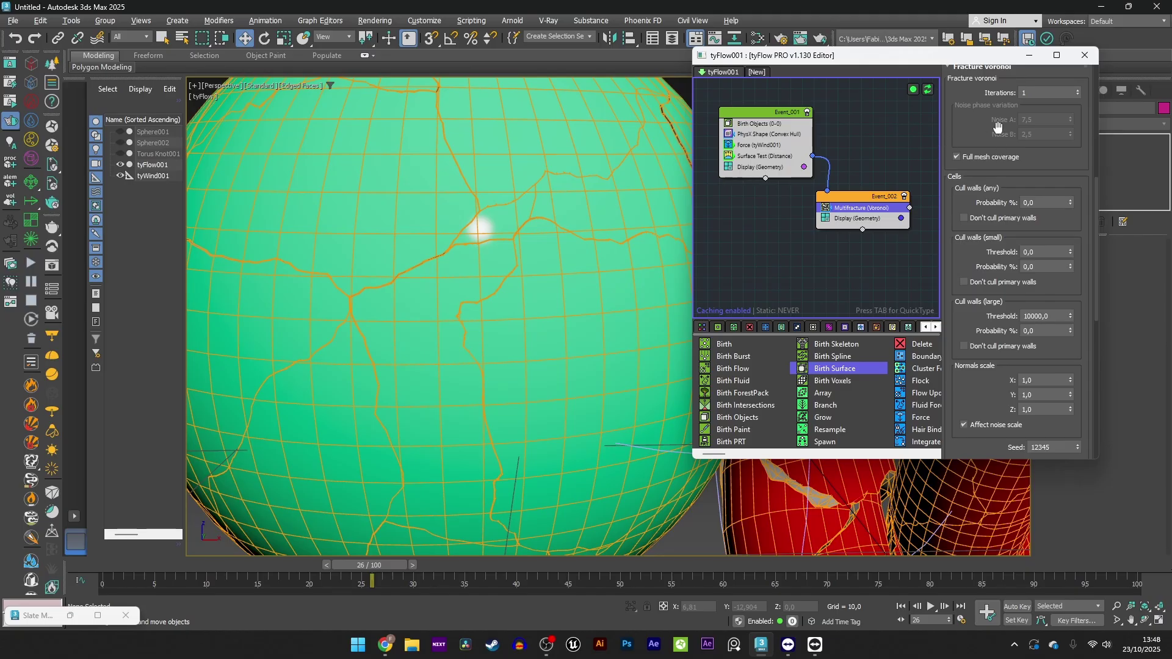
{"action": "scroll", "coordinate": [1058, 245], "scroll_direction": "up", "scroll_amount": 5}
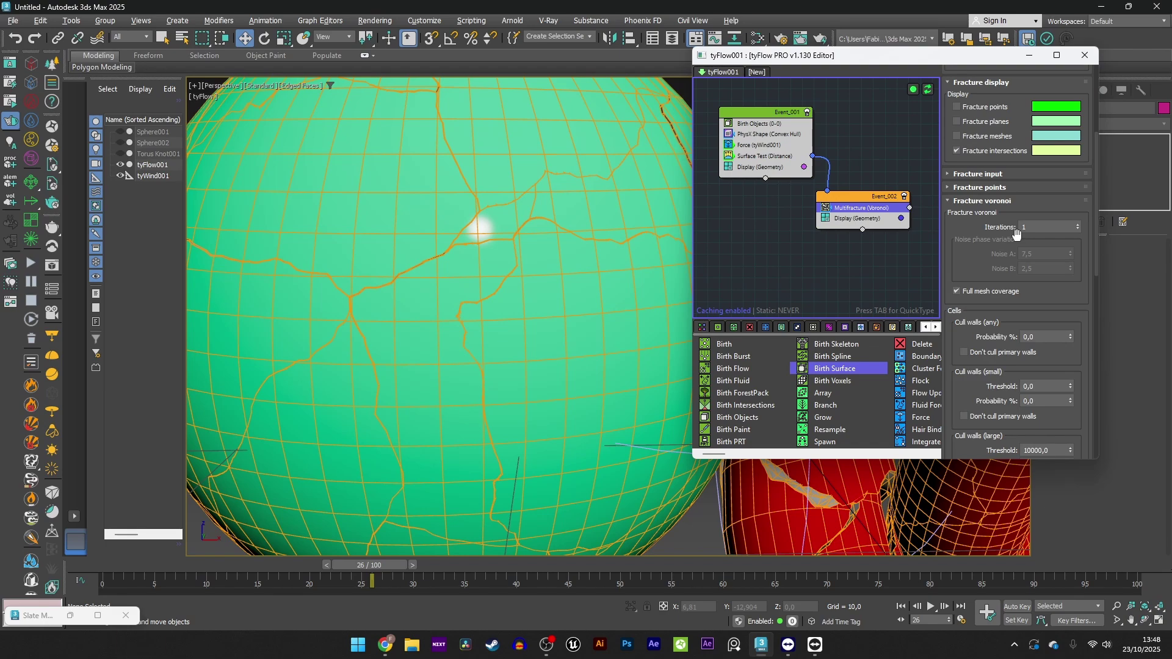
{"action": "double_click", "coordinate": [1037, 226]}
{"action": "type", "text": "2"}
{"action": "key", "text": "Return"}
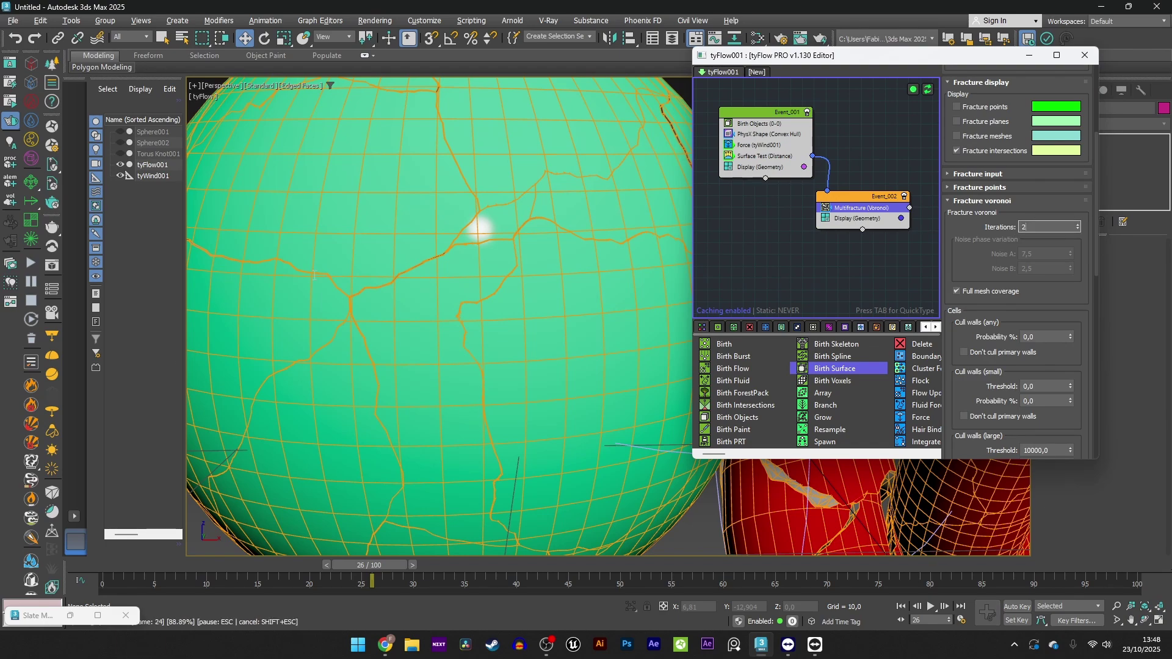
Inspect the two-iteration cracks with edged faces, hide the edges at frame 46 to examine the pieces, and scrub back to frame 19
{"action": "scroll", "coordinate": [445, 291], "scroll_direction": "down", "scroll_amount": 4}
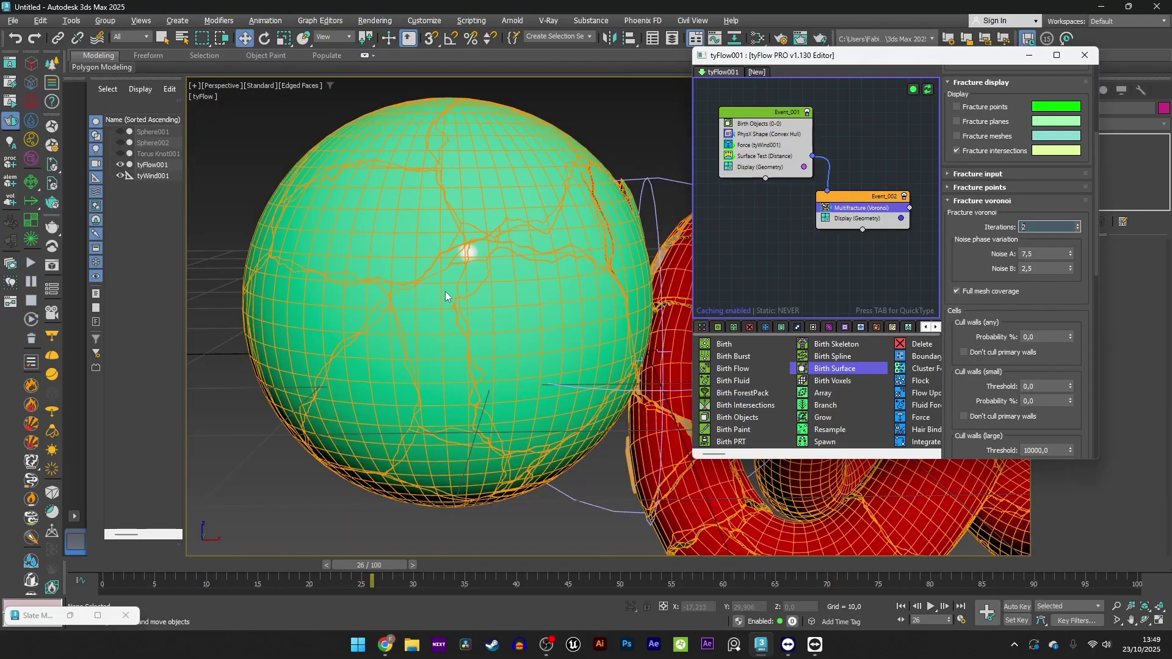
{"action": "scroll", "coordinate": [456, 280], "scroll_direction": "up", "scroll_amount": 3}
{"action": "scroll", "coordinate": [455, 281], "scroll_direction": "down", "scroll_amount": 3}
{"action": "middle_click_drag", "start_coordinate": [454, 281], "coordinate": [419, 272]}
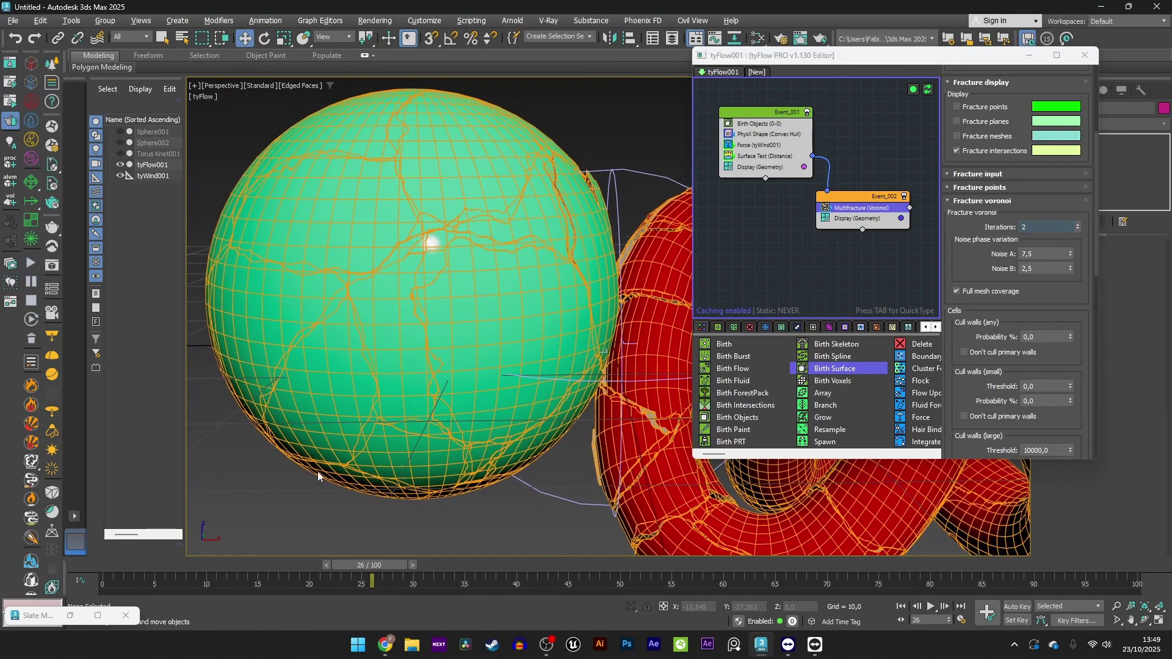
{"action": "left_click_drag", "start_coordinate": [113, 563], "coordinate": [558, 325]}
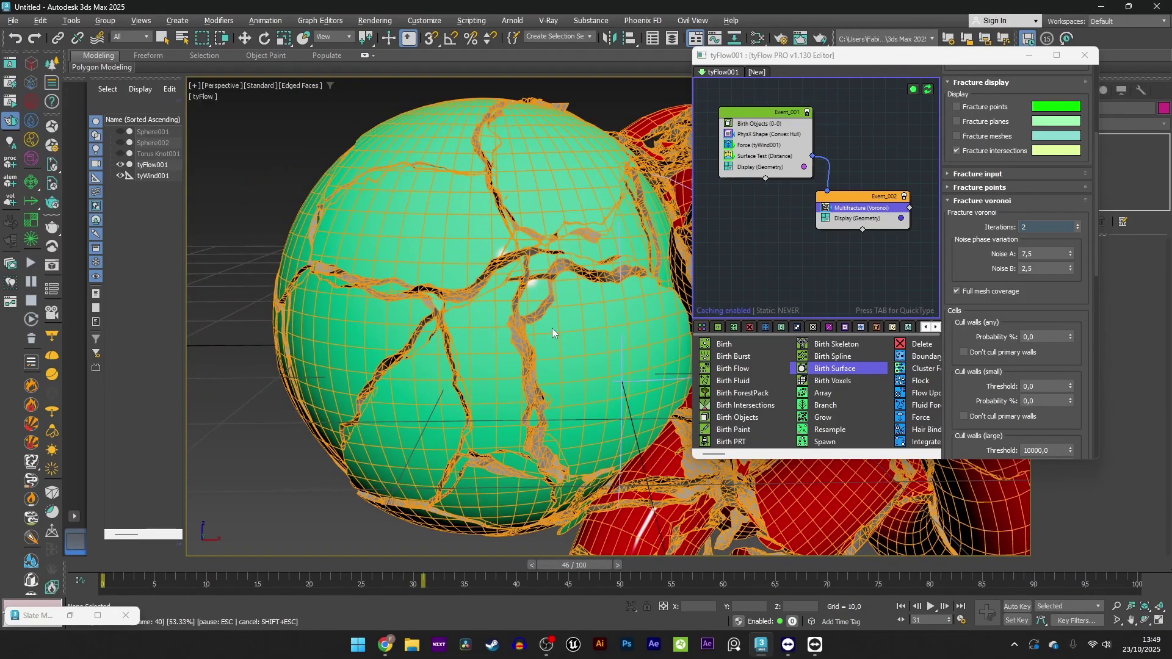
{"action": "scroll", "coordinate": [313, 156], "scroll_direction": "down", "scroll_amount": 3}
{"action": "key", "text": "F4"}
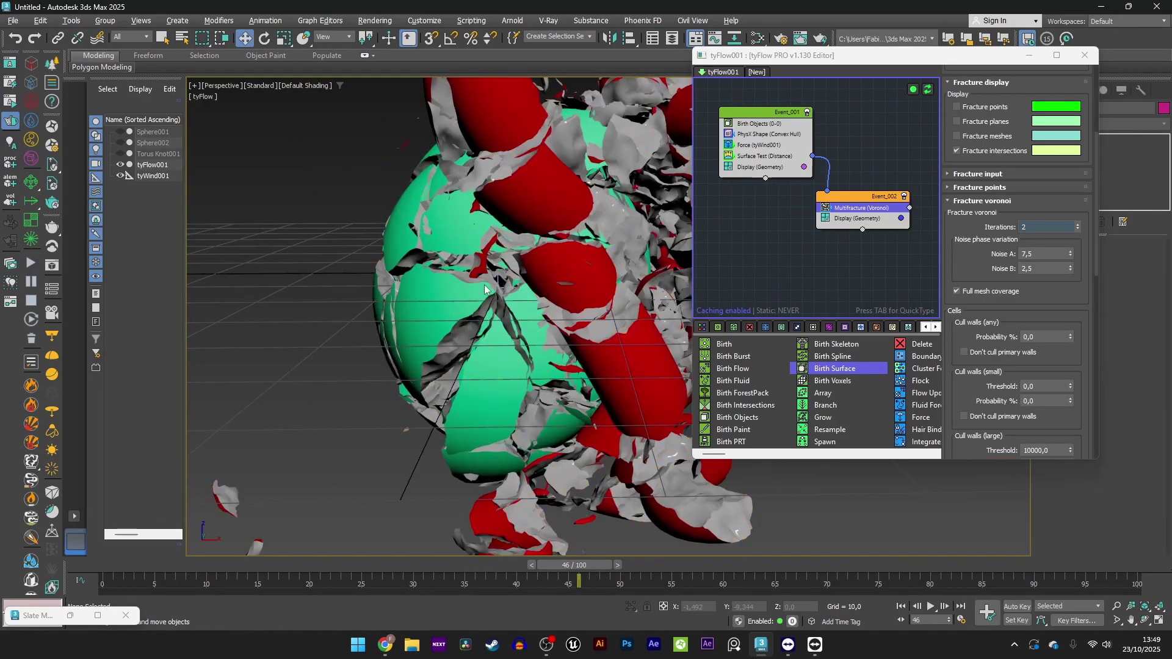
{"action": "scroll", "coordinate": [485, 286], "scroll_direction": "down", "scroll_amount": 3}
{"action": "middle_click_drag", "start_coordinate": [485, 285], "coordinate": [434, 294]}
{"action": "left_click_drag", "start_coordinate": [251, 579], "coordinate": [300, 579]}
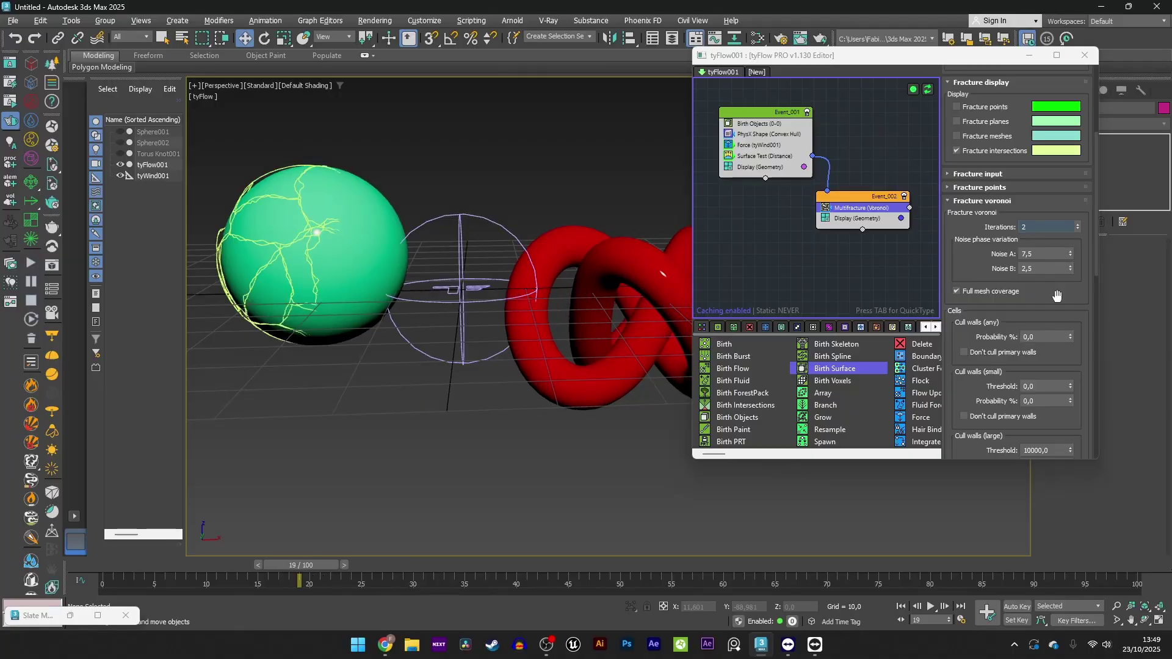
Set the fracture meshes' segment size to 0.1
{"action": "left_click", "coordinate": [964, 201]}
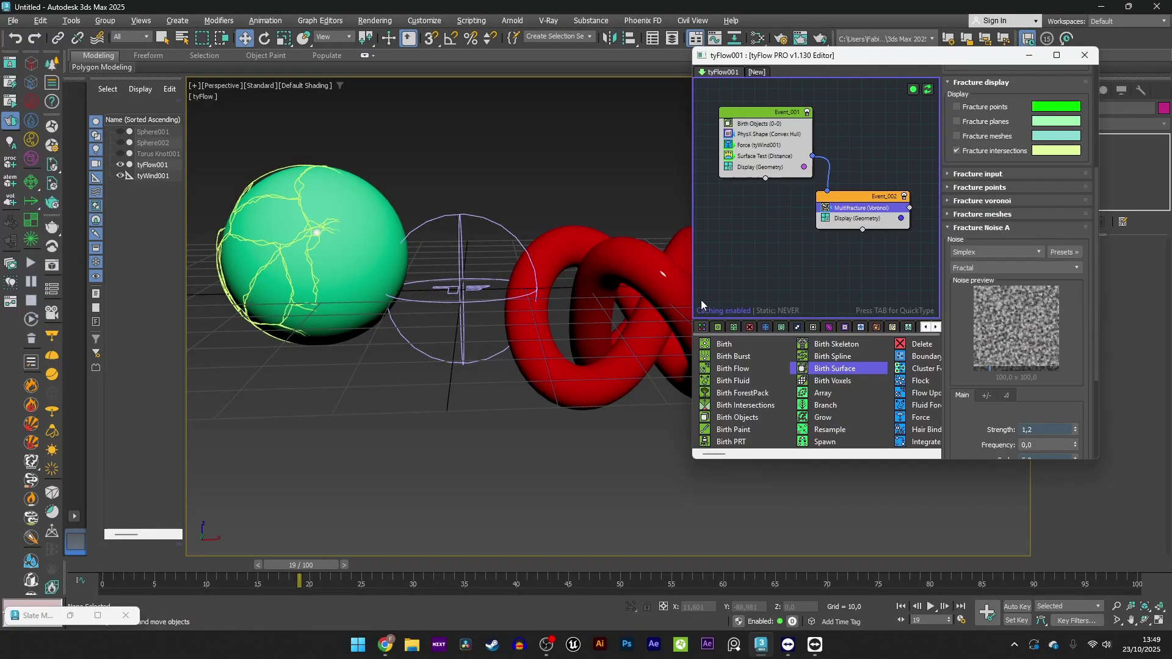
{"action": "left_click", "coordinate": [992, 214]}
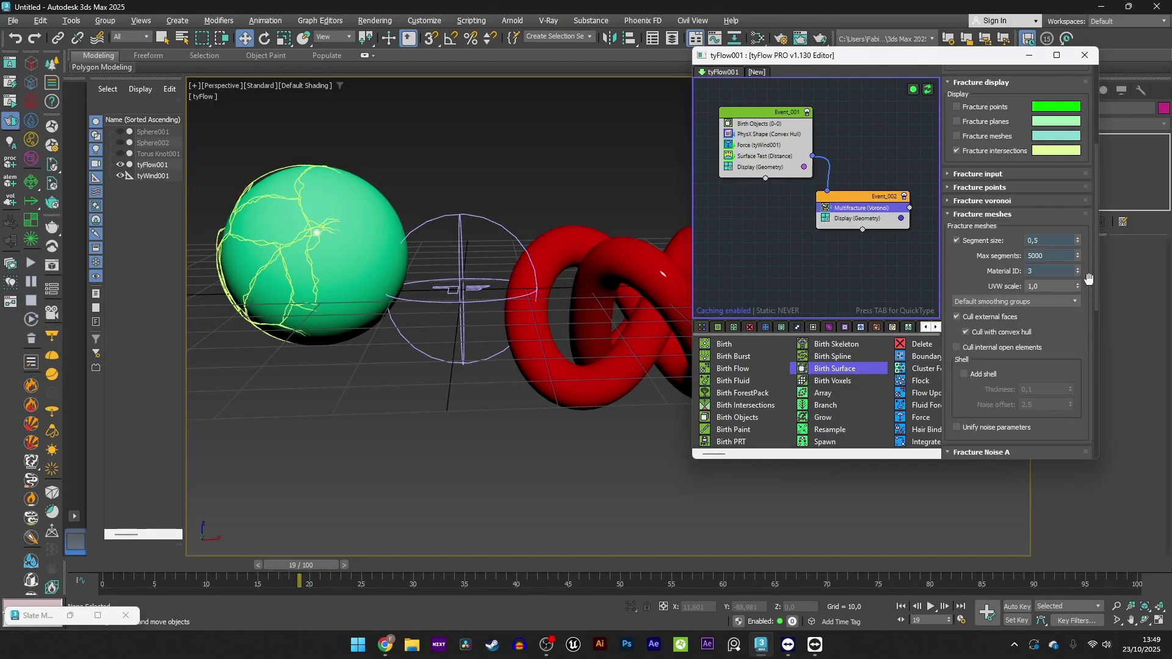
{"action": "left_click", "coordinate": [1047, 243]}
{"action": "type", "text": "0,1"}
{"action": "key", "text": "Return"}
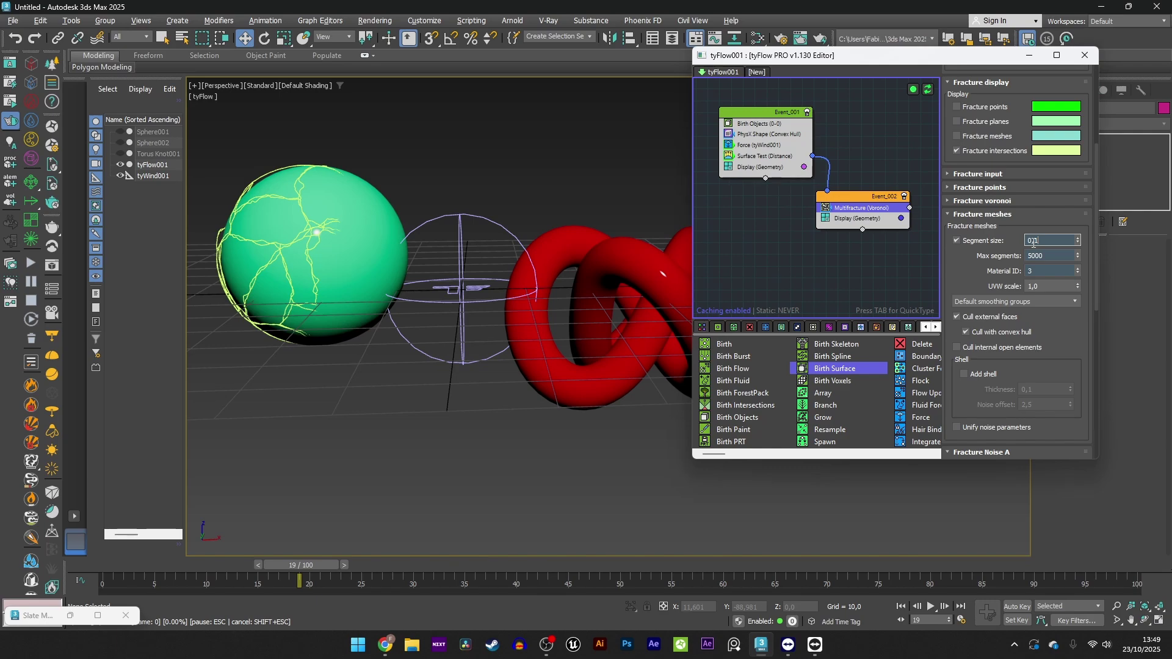
Scrub the simulation to frames 42 and 44 and examine the detail of the fractured surfaces from another angle
{"action": "left_click", "coordinate": [545, 565]}
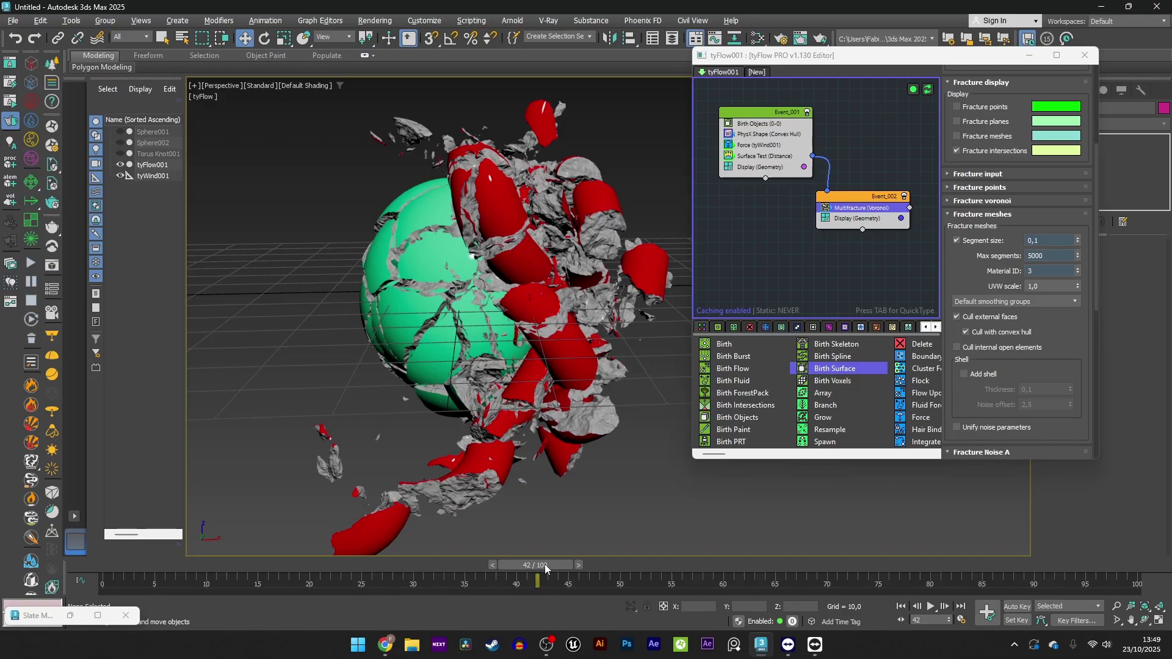
{"action": "middle_click_drag", "start_coordinate": [559, 214], "coordinate": [195, 220], "text": "alt"}
{"action": "left_click_drag", "start_coordinate": [133, 568], "coordinate": [503, 563]}
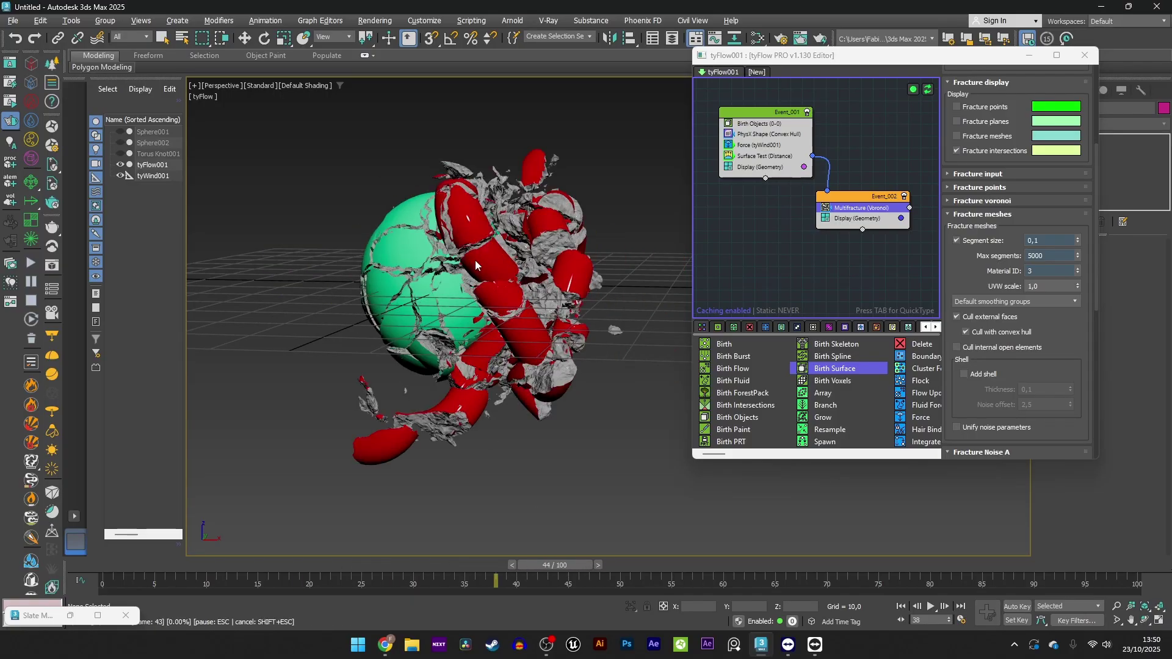
{"action": "scroll", "coordinate": [475, 260], "scroll_direction": "up", "scroll_amount": 6}
{"action": "key", "text": "w"}
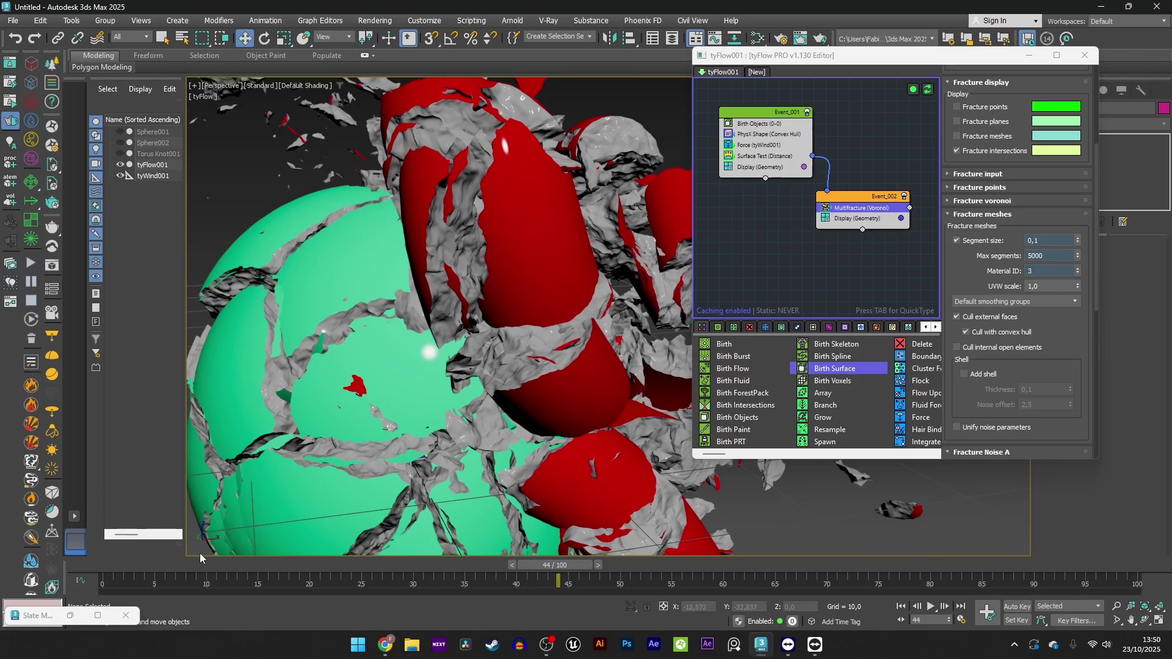
Return to frame 0 and set the fracture meshes' segment size to 0.5
{"action": "left_click", "coordinate": [102, 564]}
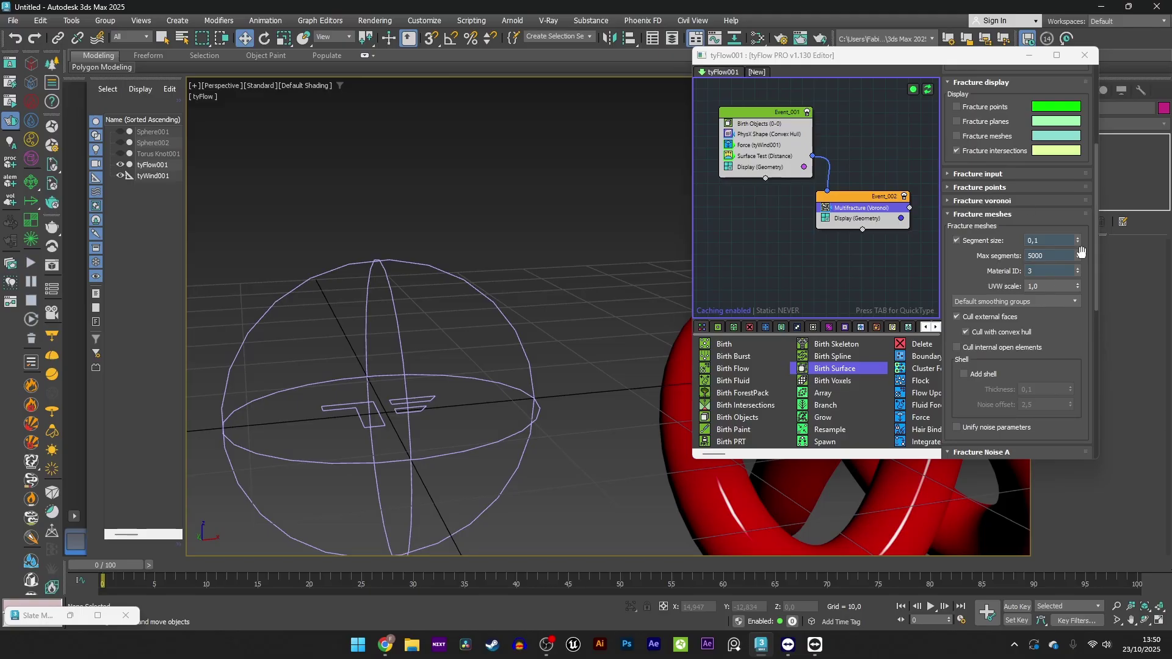
{"action": "left_click", "coordinate": [1060, 242]}
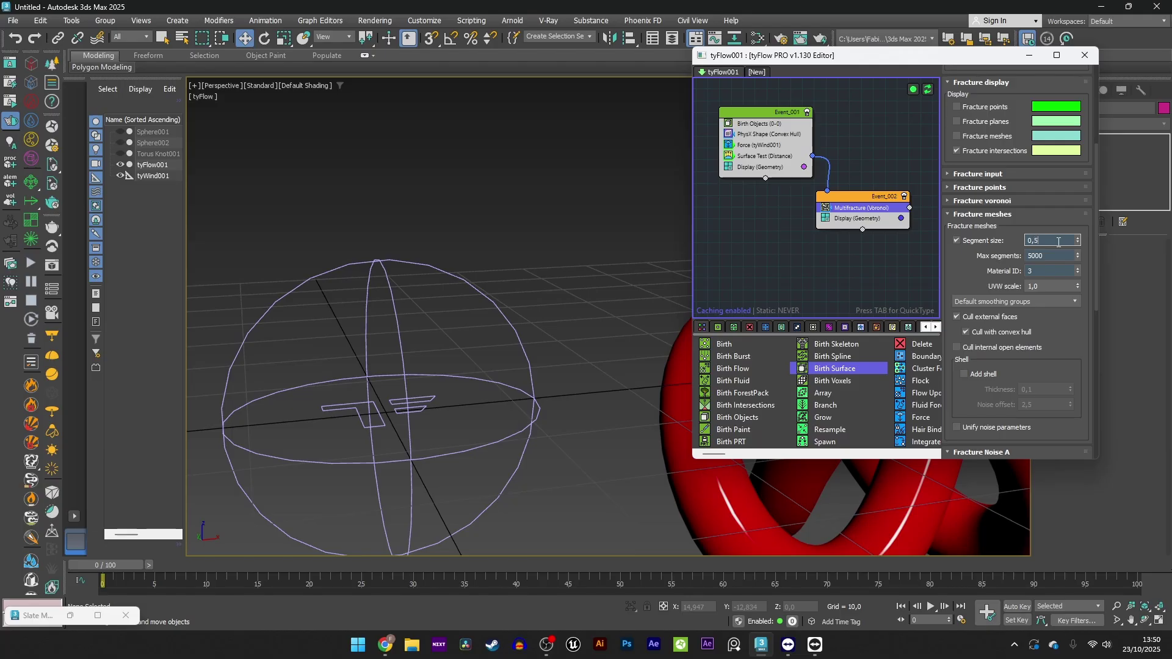
{"action": "key", "text": "Return"}
Copy the Voronoi Multifracture operator and paste it as a new event below the second event
{"action": "right_click", "coordinate": [838, 208]}
{"action": "left_click", "coordinate": [870, 216]}
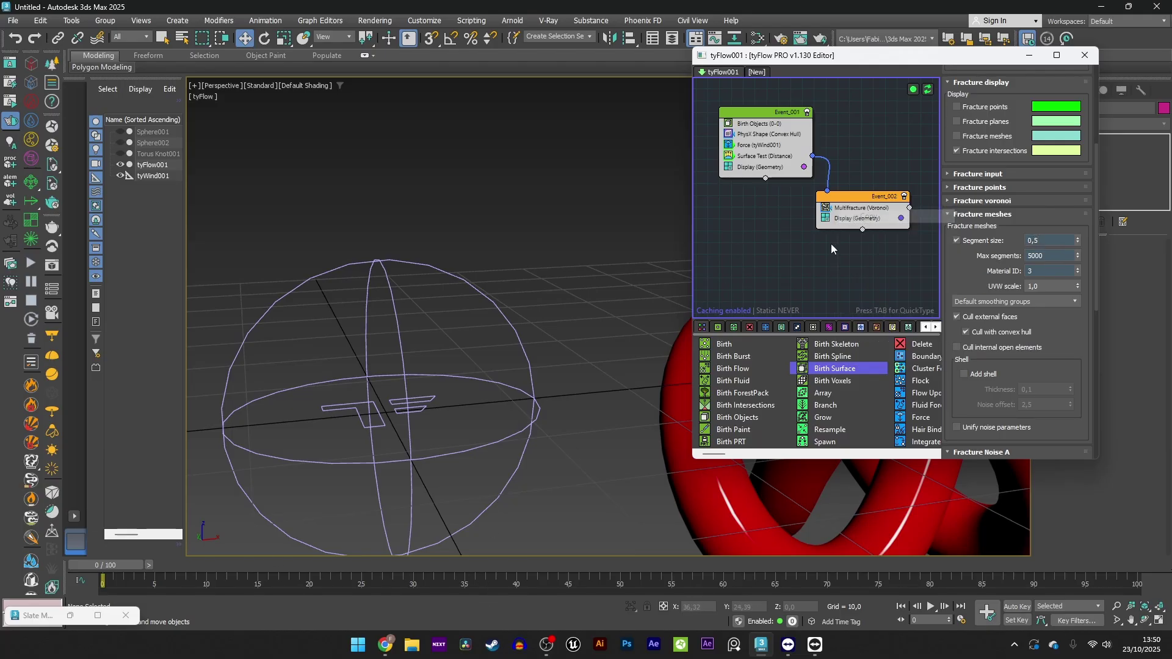
{"action": "right_click", "coordinate": [829, 243]}
{"action": "left_click", "coordinate": [852, 252]}
{"action": "scroll", "coordinate": [914, 264], "scroll_direction": "up", "scroll_amount": 2}
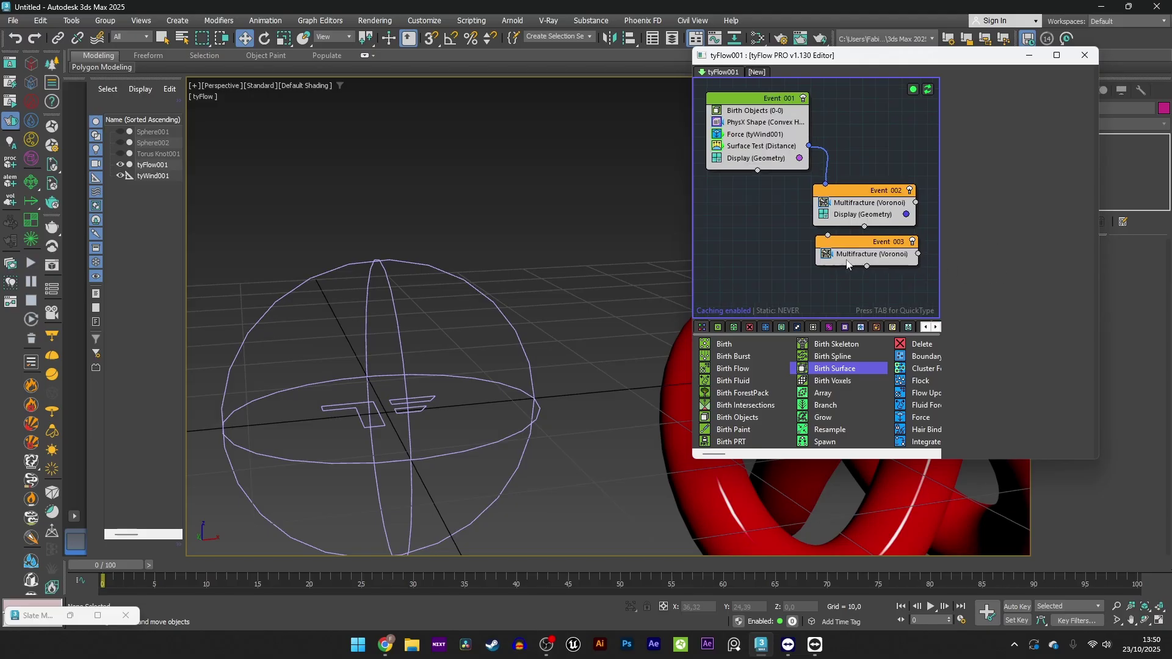
Switch the copied Multifracture's mode to Edge fracture (simple) and turn off its Fracture edges option
{"action": "left_click", "coordinate": [859, 255]}
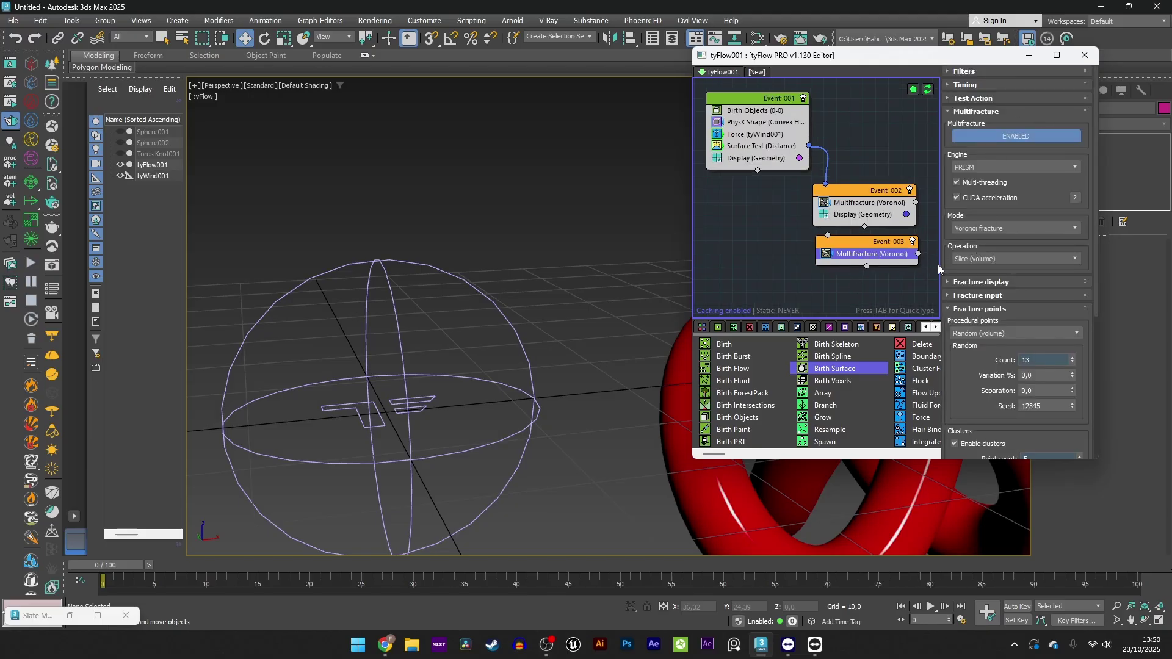
{"action": "left_click", "coordinate": [988, 231]}
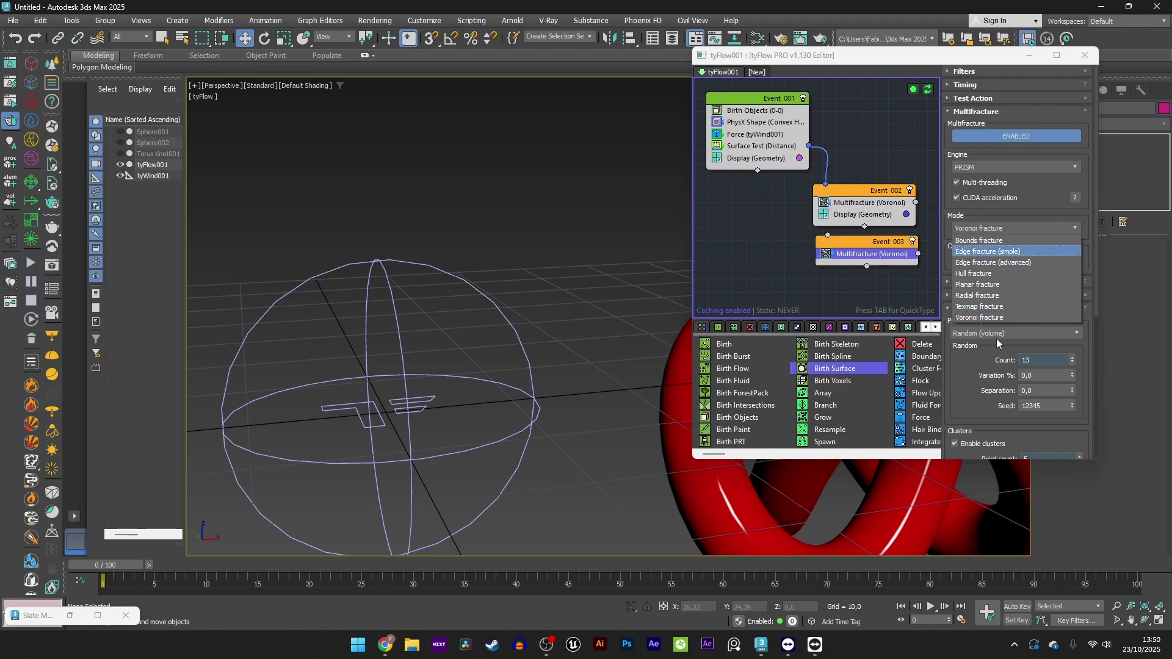
{"action": "left_click", "coordinate": [974, 252]}
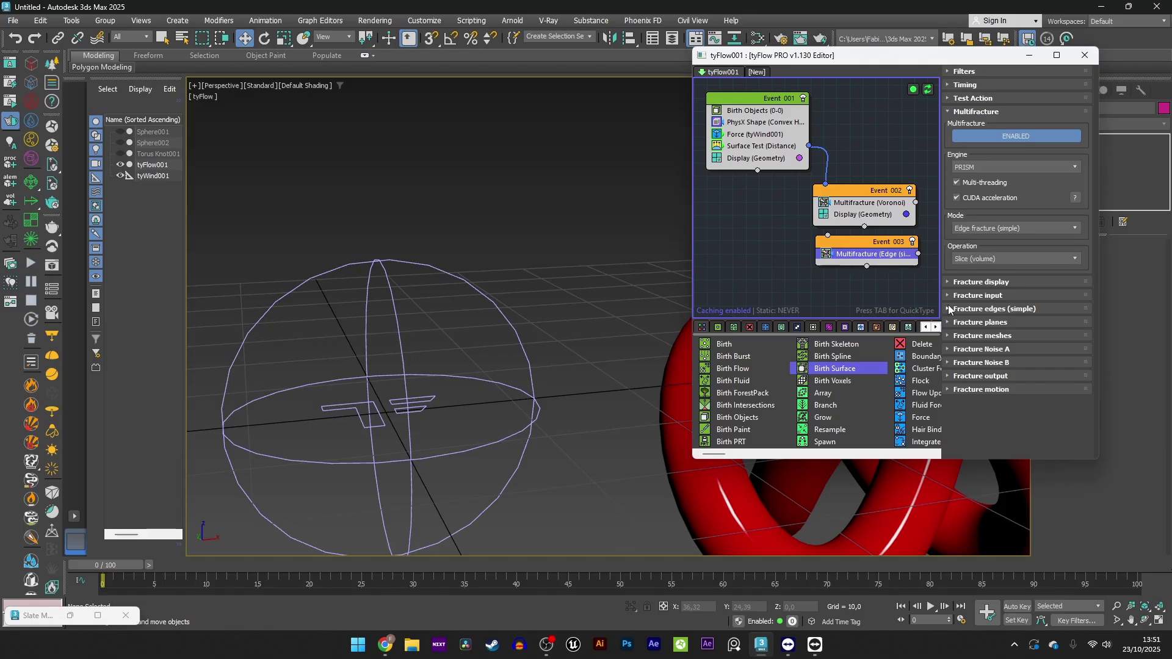
{"action": "left_click", "coordinate": [983, 309]}
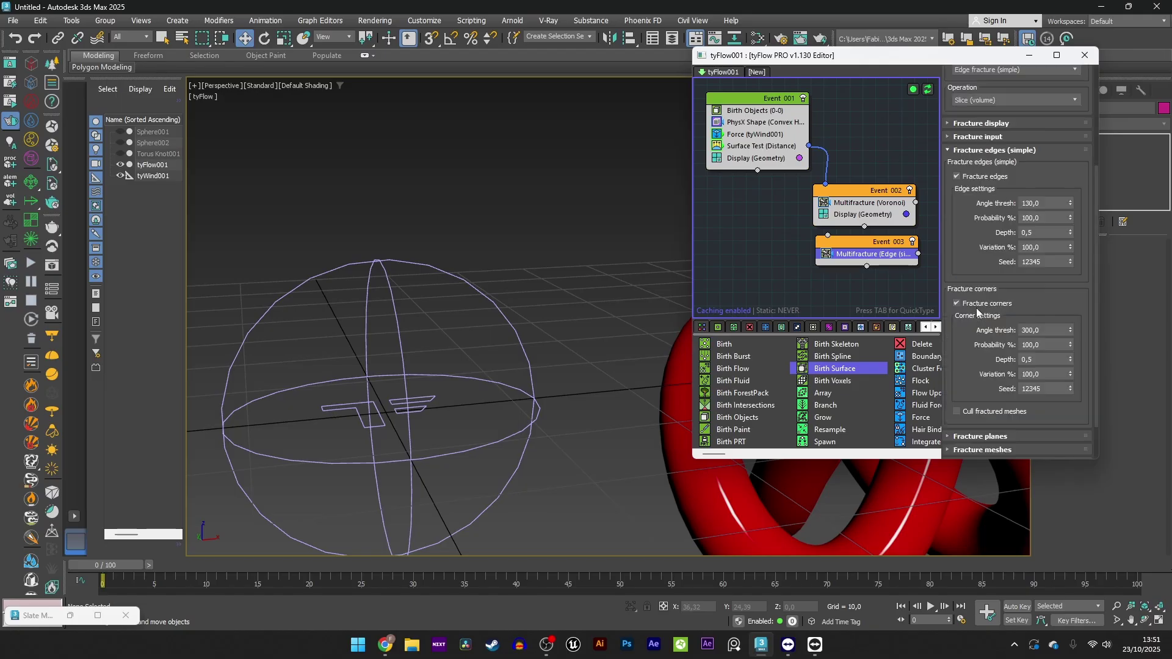
{"action": "scroll", "coordinate": [992, 293], "scroll_direction": "down", "scroll_amount": 1}
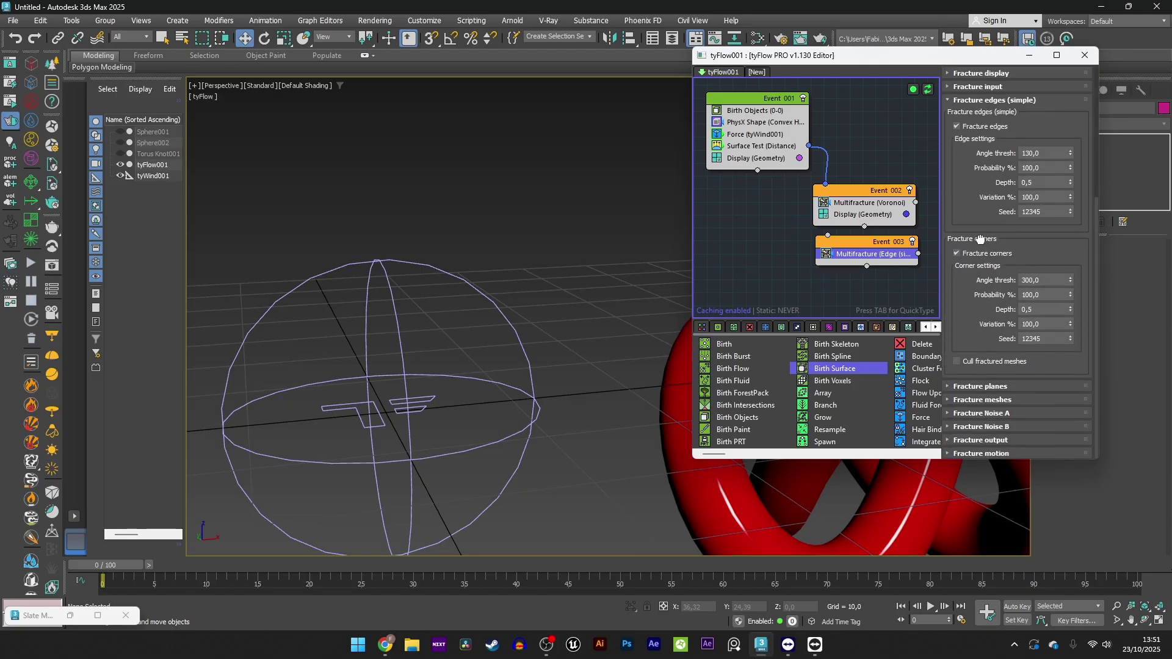
{"action": "scroll", "coordinate": [975, 287], "scroll_direction": "up", "scroll_amount": 2}
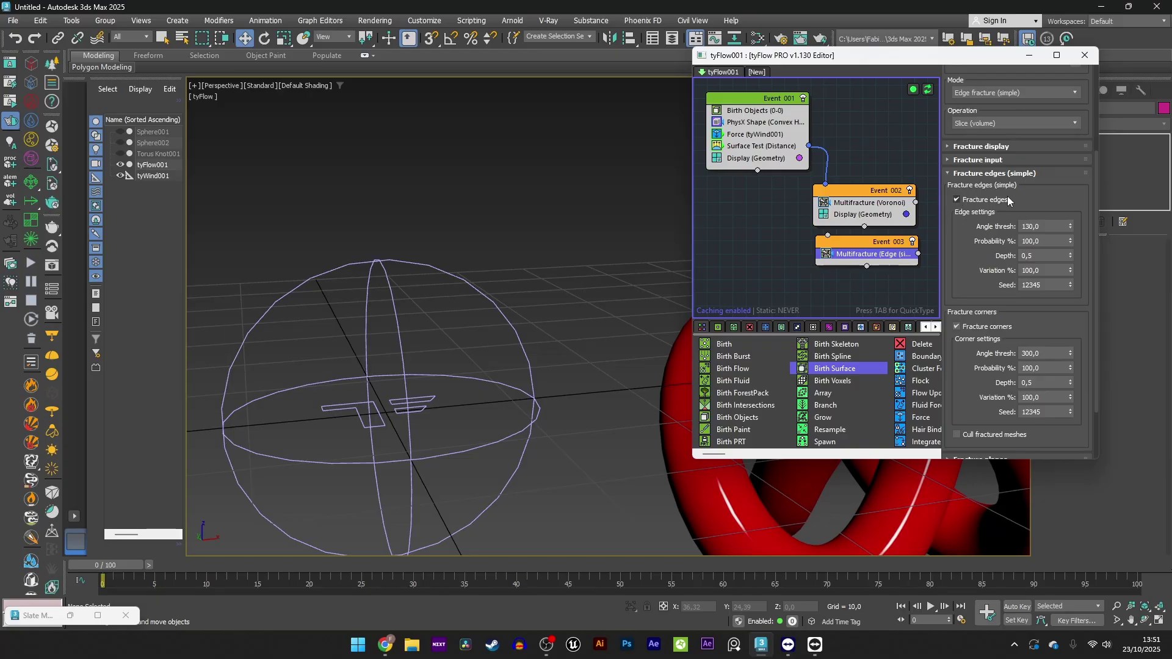
{"action": "left_click", "coordinate": [957, 199]}
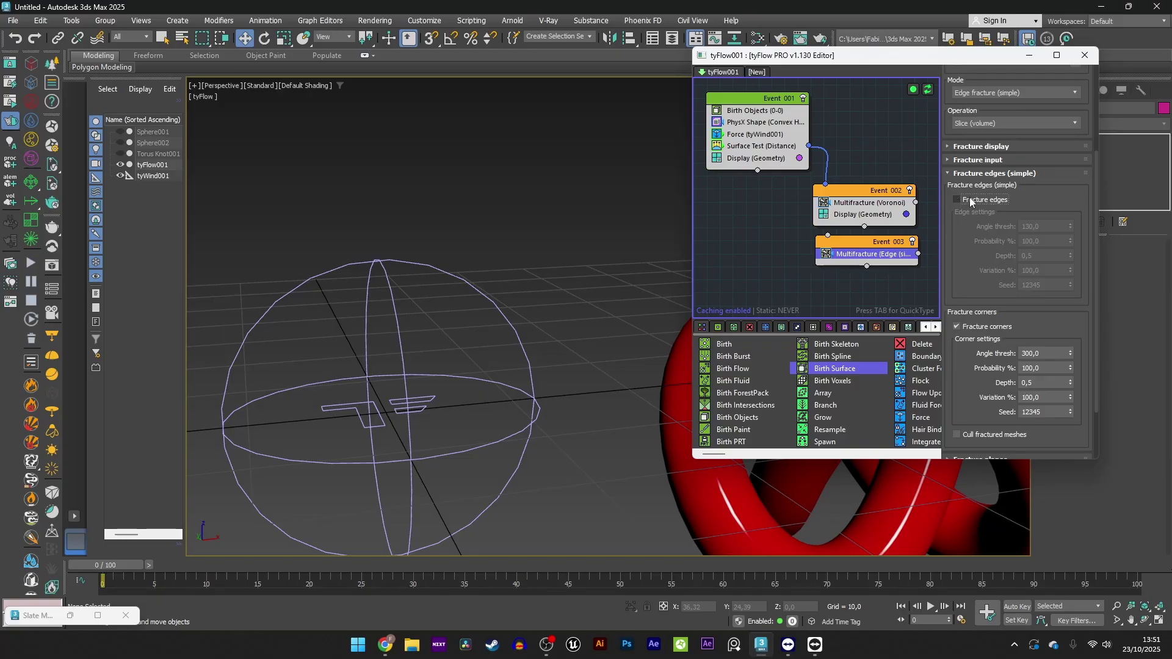
{"action": "scroll", "coordinate": [973, 285], "scroll_direction": "down", "scroll_amount": 2}
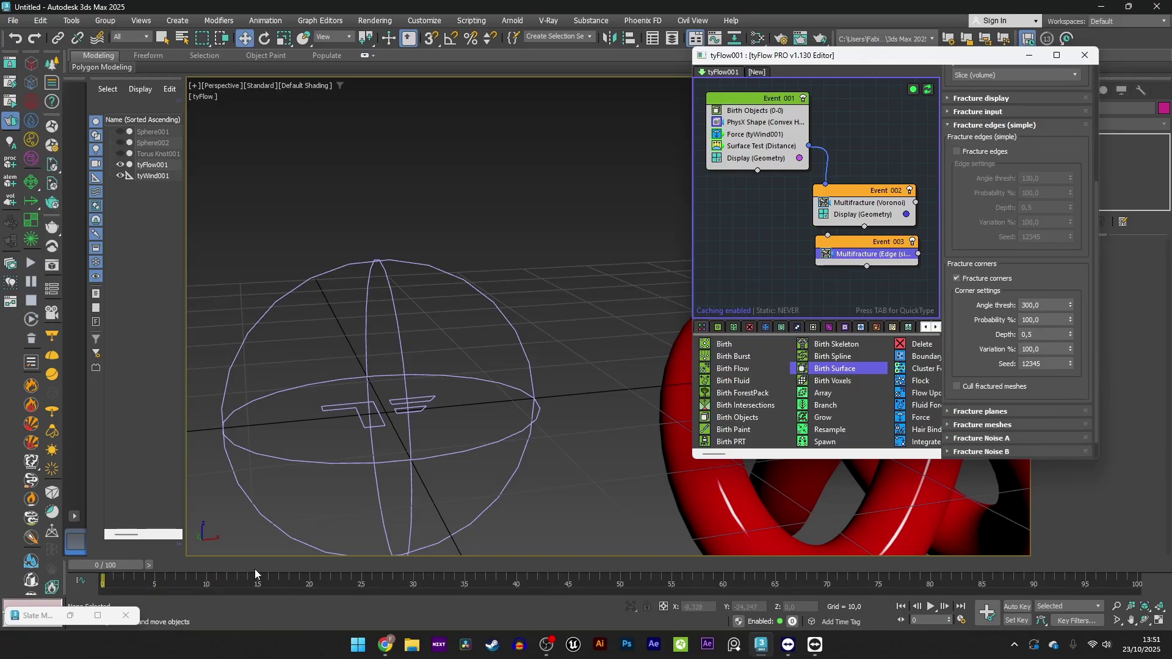
Scrub to frame 20, show the edged faces and examine the cracks on the sphere up close
{"action": "left_click_drag", "start_coordinate": [255, 569], "coordinate": [327, 565]}
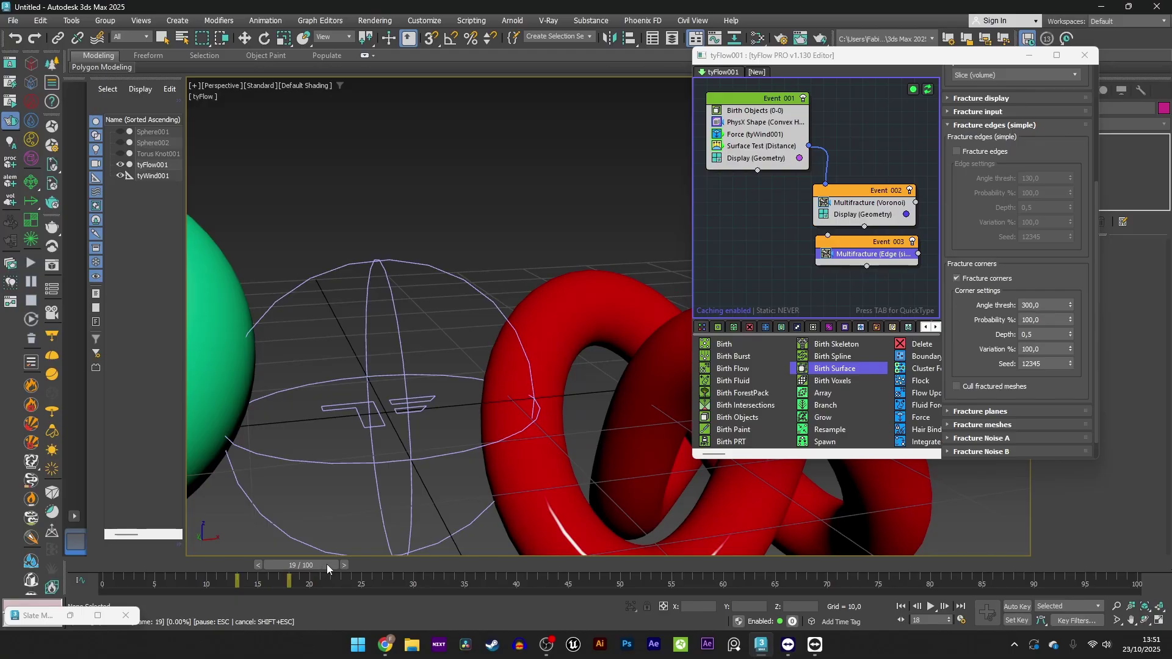
{"action": "key", "text": "F4"}
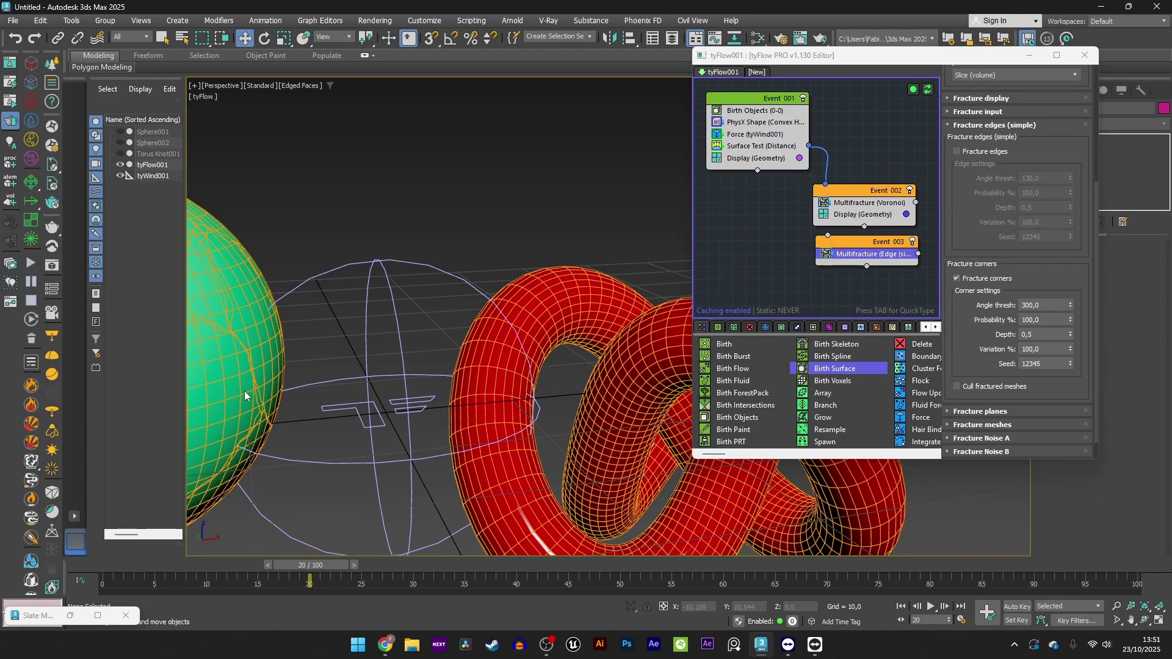
{"action": "middle_click_drag", "start_coordinate": [244, 391], "coordinate": [383, 338]}
{"action": "scroll", "coordinate": [375, 341], "scroll_direction": "down", "scroll_amount": 3}
{"action": "scroll", "coordinate": [347, 290], "scroll_direction": "up", "scroll_amount": 3}
{"action": "middle_click_drag", "start_coordinate": [347, 291], "coordinate": [390, 299]}
{"action": "scroll", "coordinate": [390, 298], "scroll_direction": "up", "scroll_amount": 3}
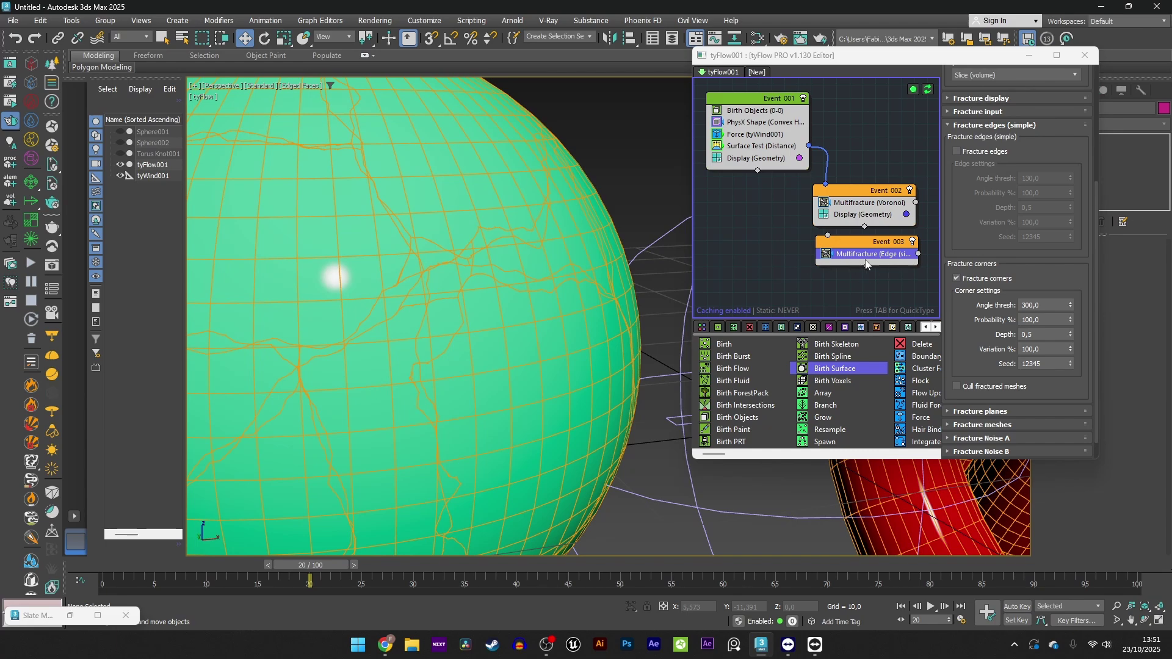
Move the edge-fracture Multifracture into the second event, directly after the Voronoi Multifracture, and view the sphere's cracks
{"action": "left_click_drag", "start_coordinate": [865, 264], "coordinate": [855, 223]}
{"action": "scroll", "coordinate": [419, 299], "scroll_direction": "up", "scroll_amount": 3}
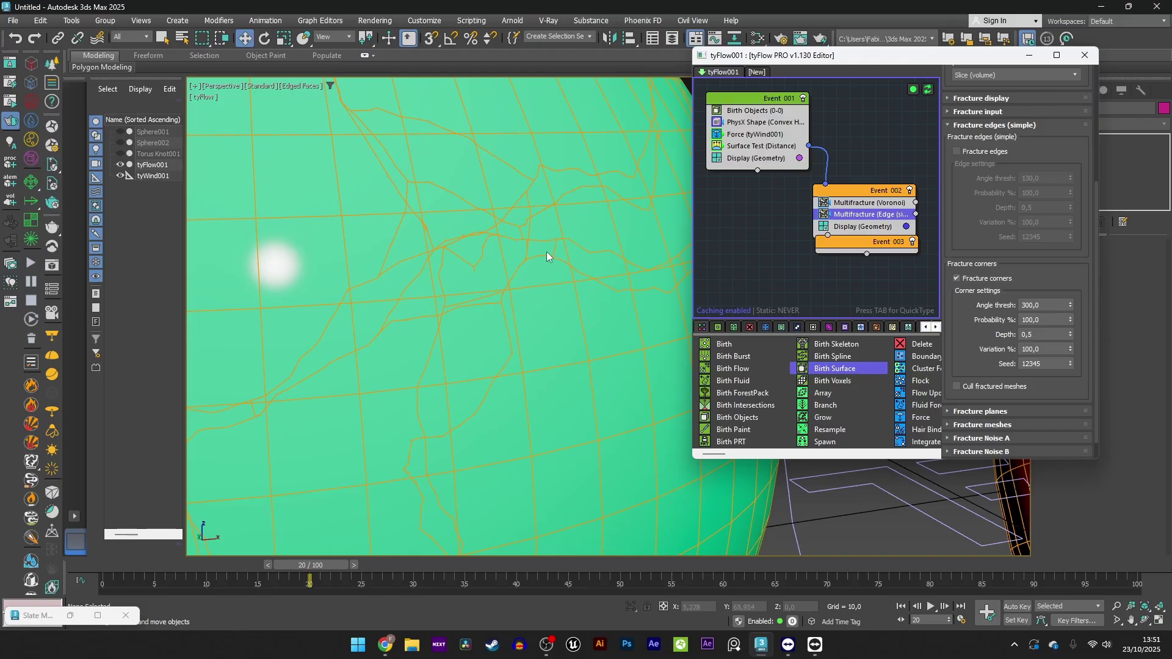
{"action": "scroll", "coordinate": [300, 199], "scroll_direction": "down", "scroll_amount": 4}
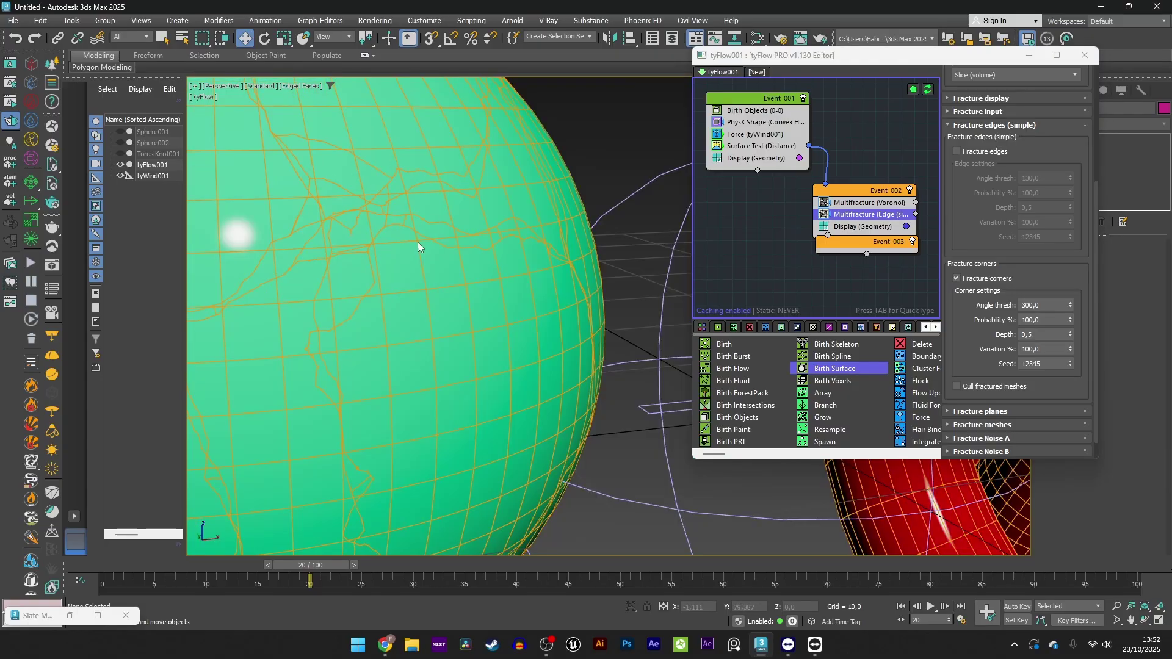
Examine the sphere's cracks up close and raise the edge-fracture Multifracture's fracture plane count to 5 and finally to 6
{"action": "scroll", "coordinate": [383, 225], "scroll_direction": "up", "scroll_amount": 3}
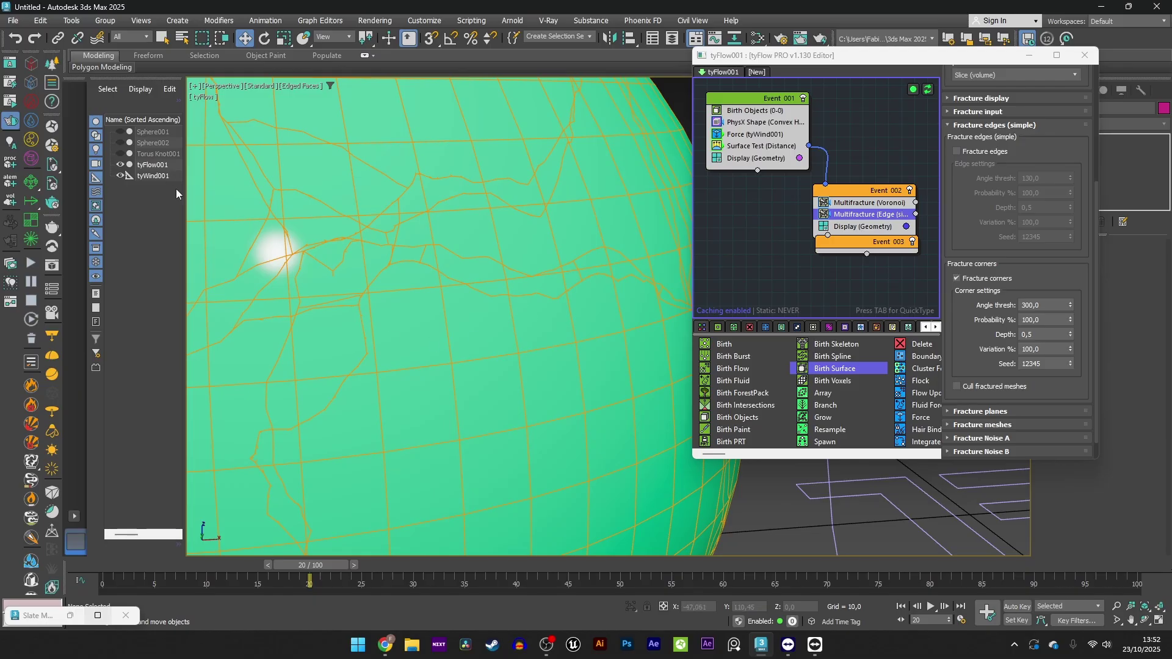
{"action": "scroll", "coordinate": [478, 225], "scroll_direction": "down", "scroll_amount": 2}
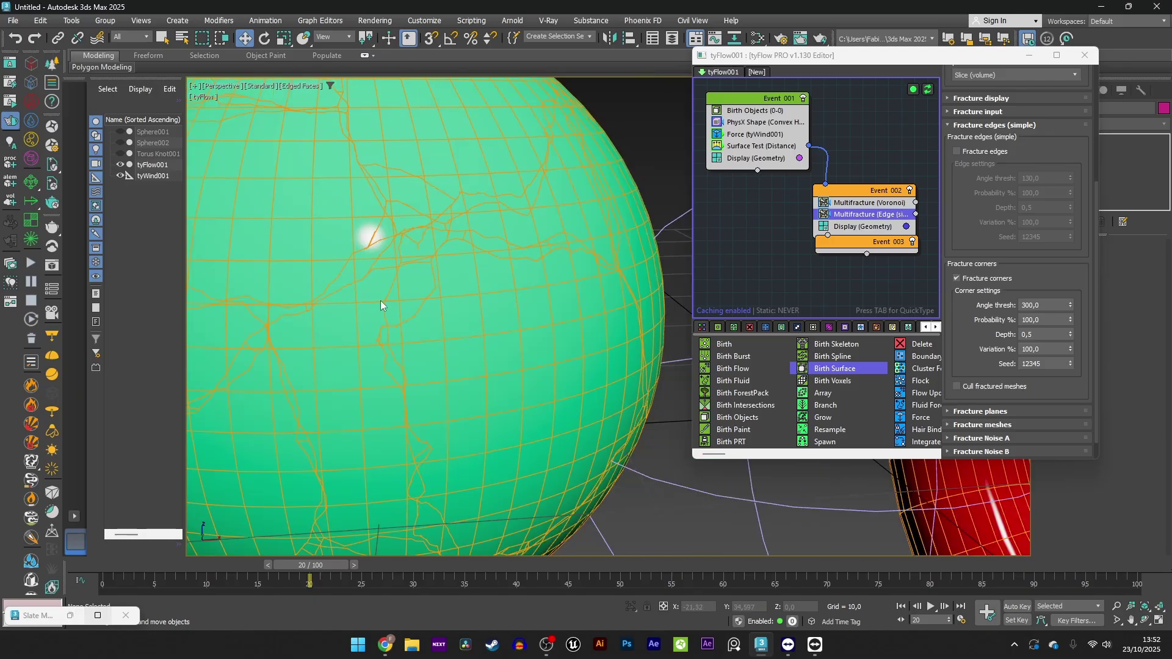
{"action": "scroll", "coordinate": [381, 304], "scroll_direction": "up", "scroll_amount": 5}
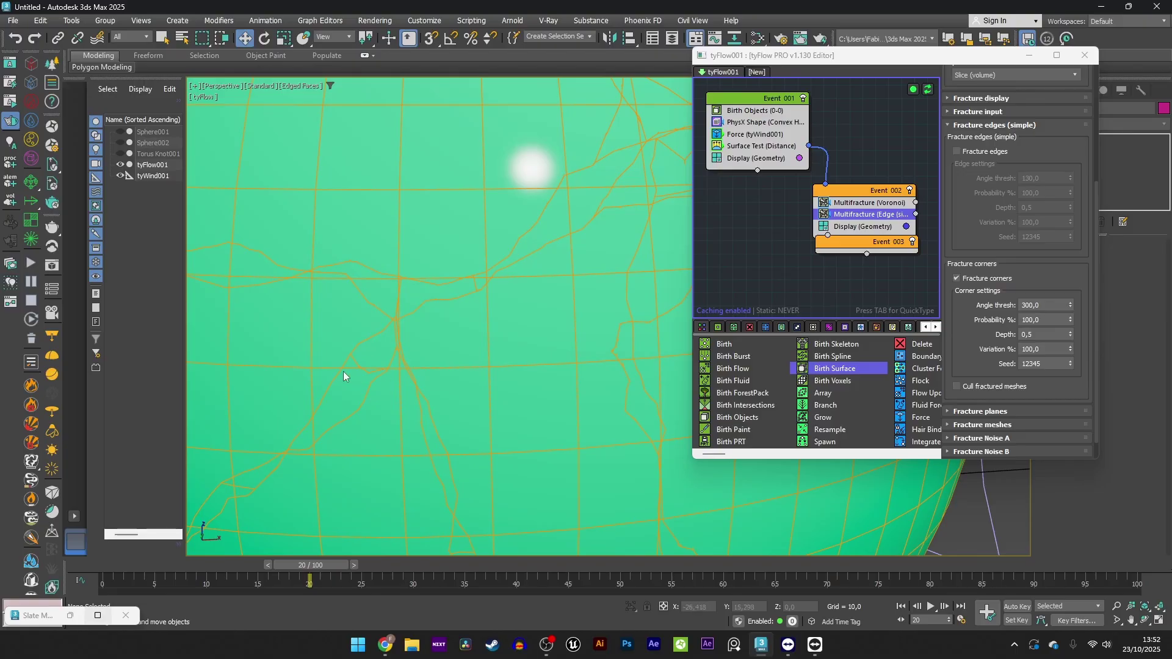
{"action": "middle_click_drag", "start_coordinate": [640, 146], "coordinate": [452, 277]}
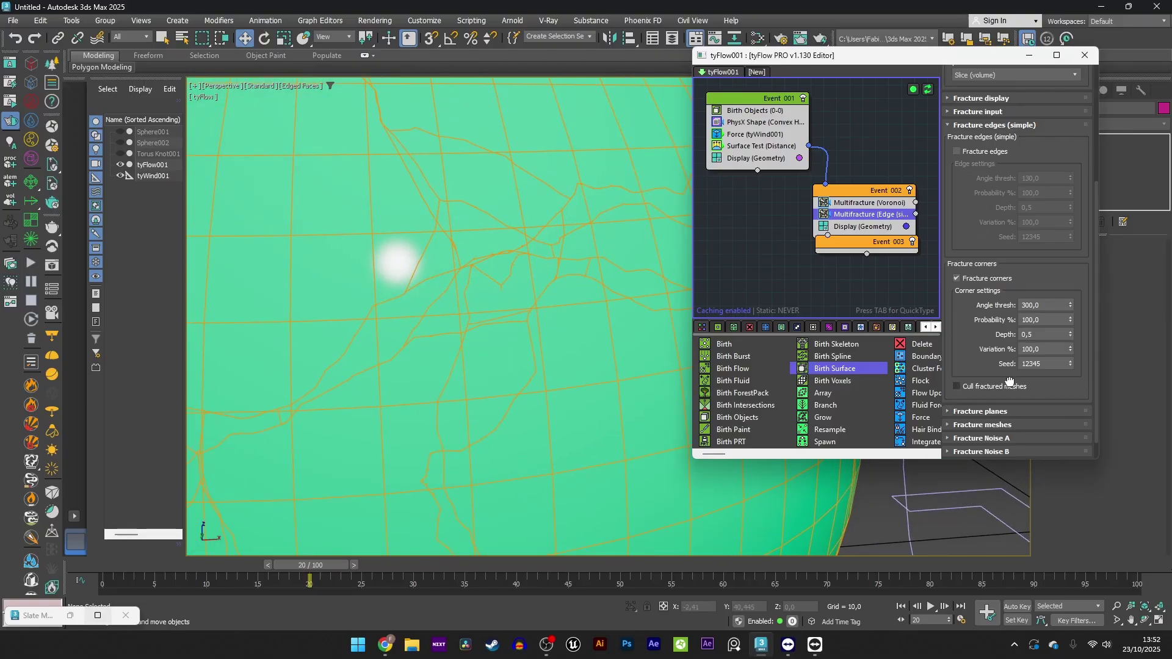
{"action": "scroll", "coordinate": [985, 204], "scroll_direction": "down", "scroll_amount": 1}
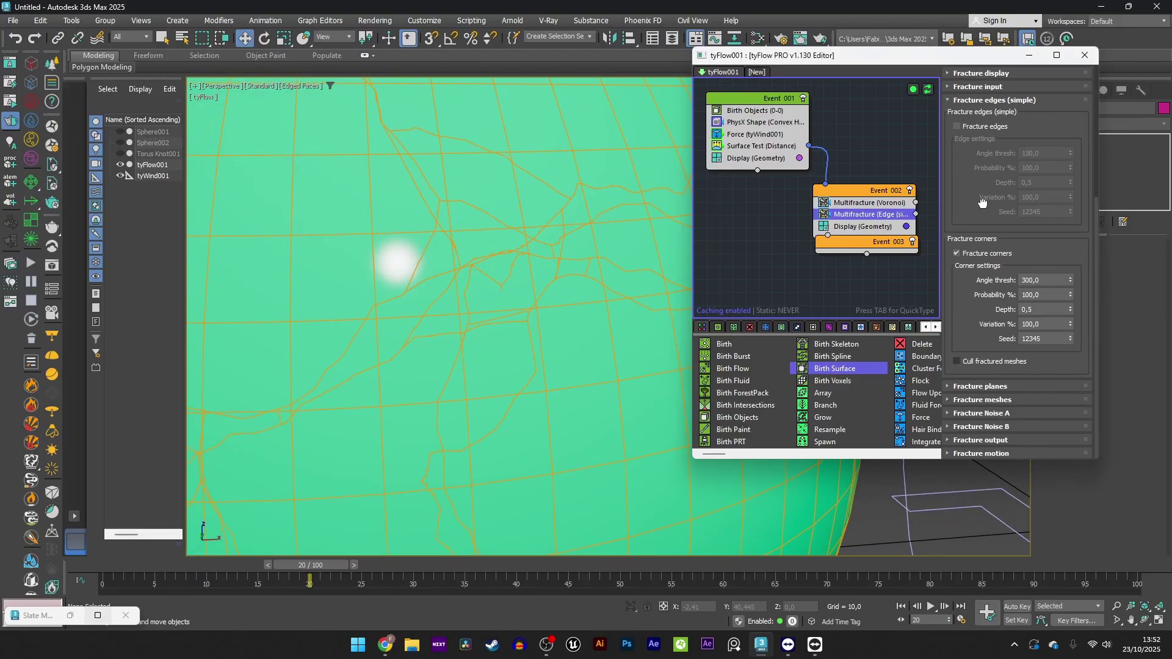
{"action": "left_click", "coordinate": [985, 386]}
{"action": "left_click_drag", "start_coordinate": [972, 252], "coordinate": [946, 429]}
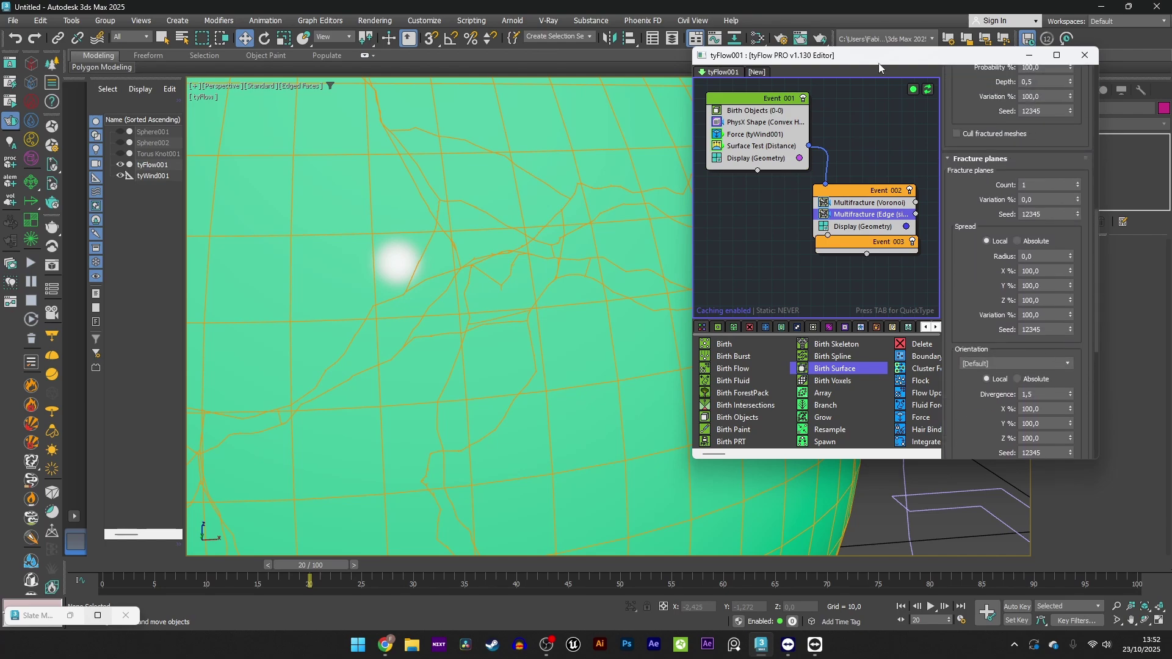
{"action": "left_click", "coordinate": [1036, 184]}
{"action": "type", "text": "5"}
{"action": "key", "text": "Return"}
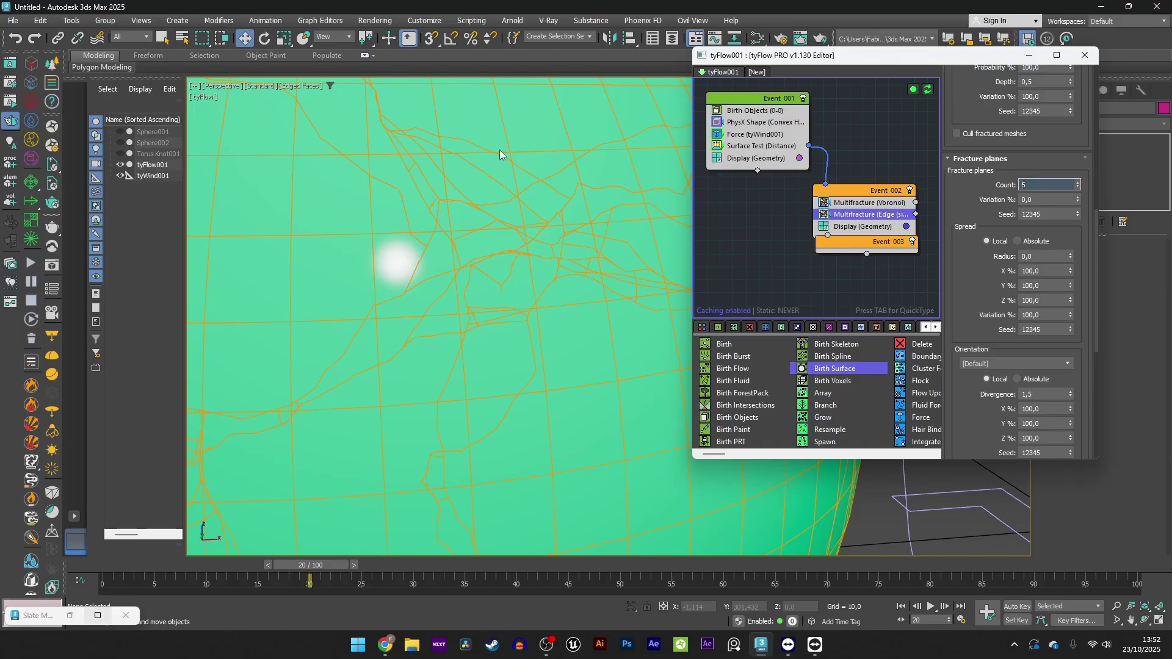
{"action": "left_click", "coordinate": [1077, 182]}
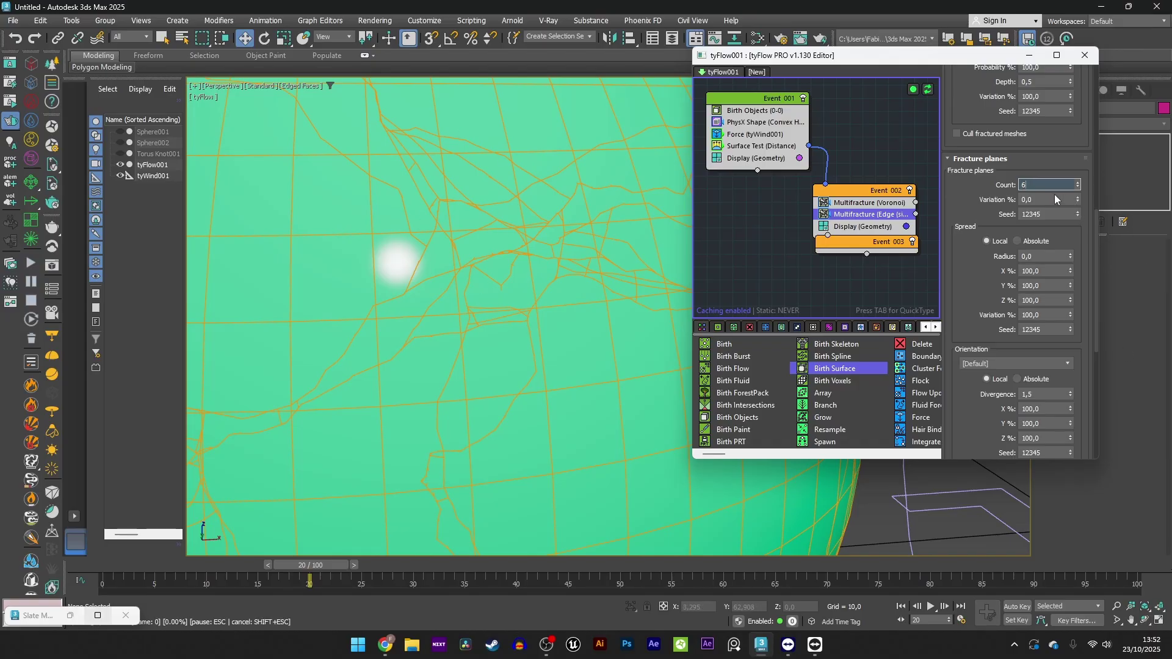
Set the fracture mesh segment size of the edge-fracture Multifracture to 0.3
{"action": "left_click", "coordinate": [862, 203]}
{"action": "left_click", "coordinate": [860, 214]}
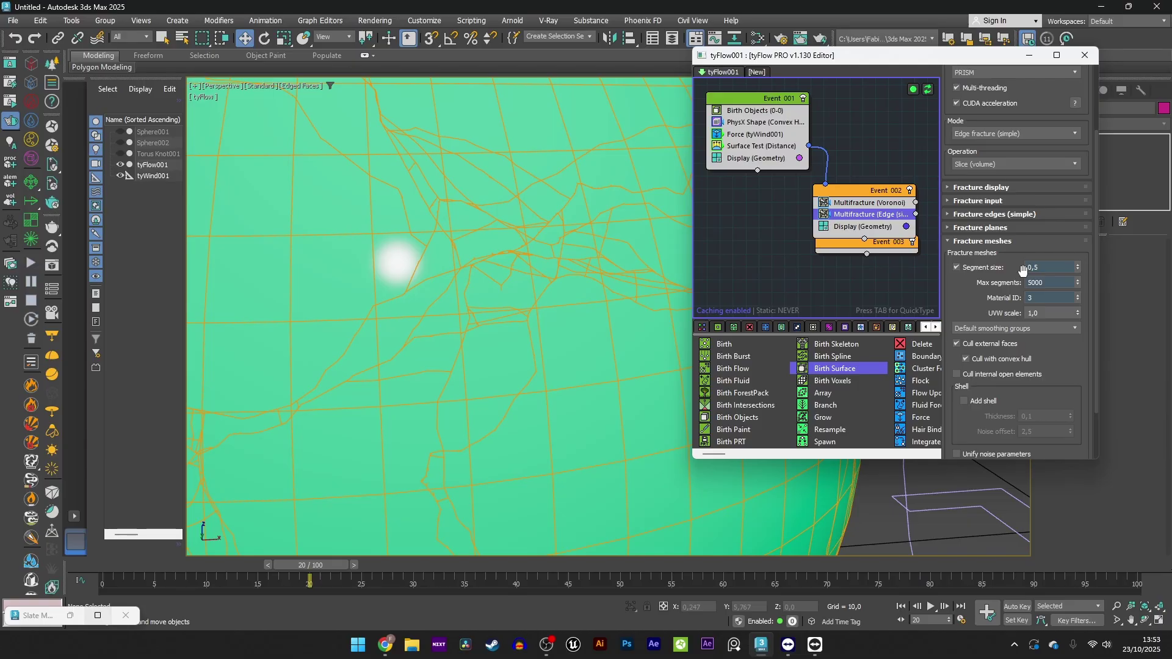
{"action": "left_click", "coordinate": [1049, 271]}
{"action": "type", "text": "3"}
{"action": "key", "text": "Return"}
Return to frame 0 and reduce the fracture mesh segment size of the Voronoi Multifracture
{"action": "left_click", "coordinate": [891, 205]}
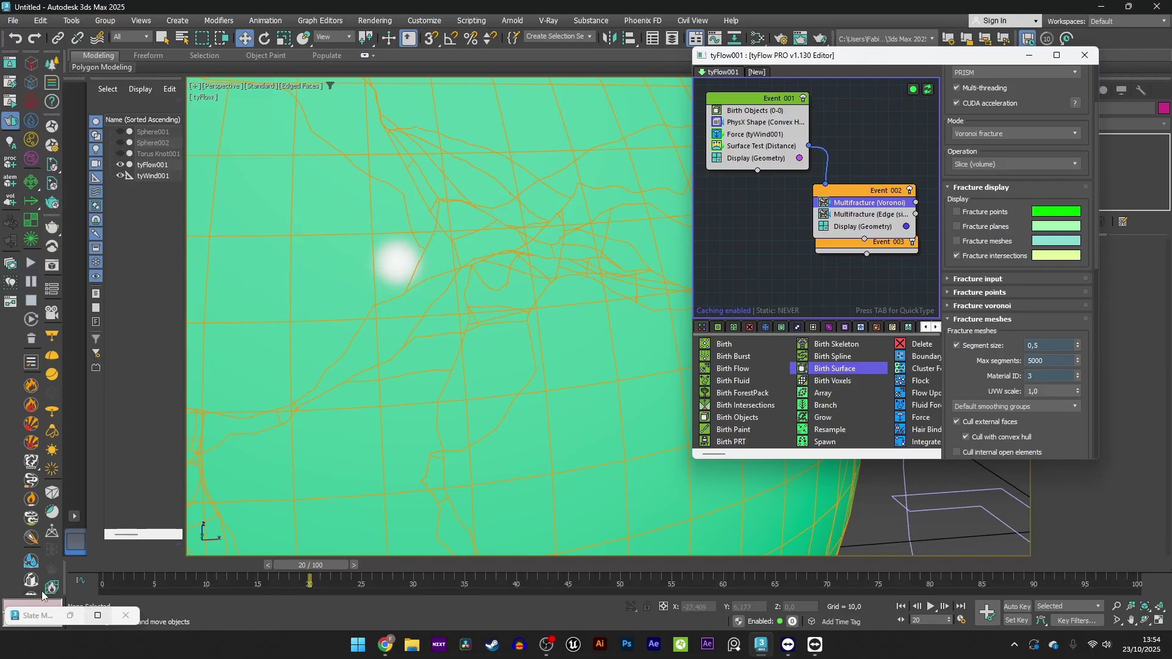
{"action": "key", "text": "Home"}
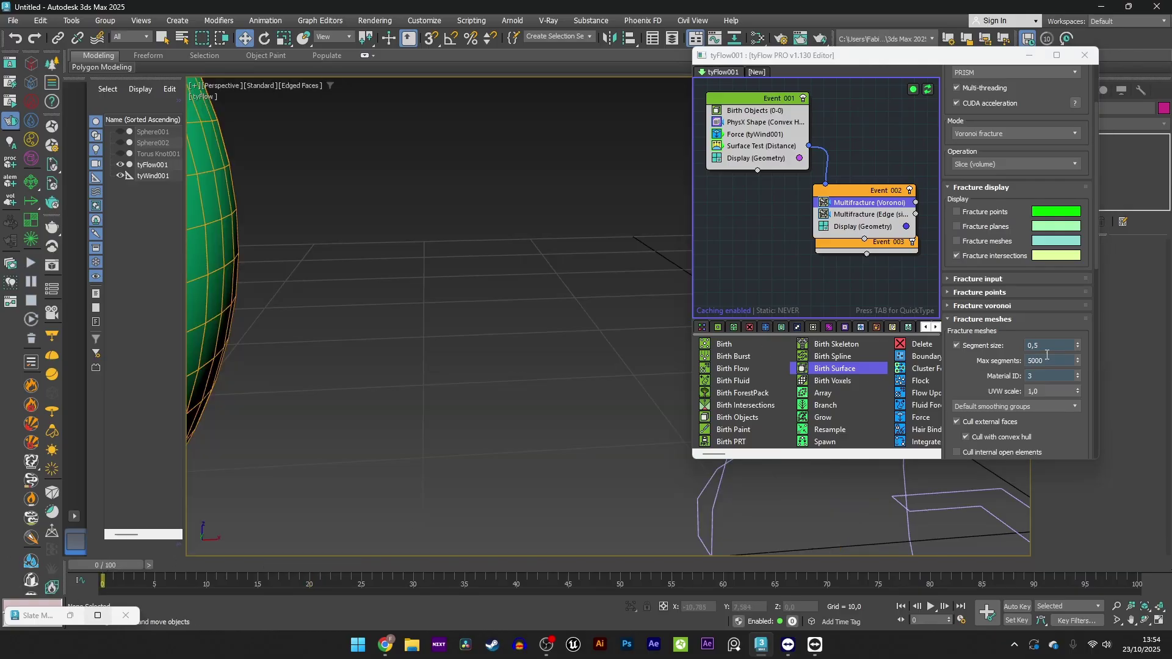
{"action": "left_click", "coordinate": [1047, 346]}
{"action": "key", "text": "BackSpace"}
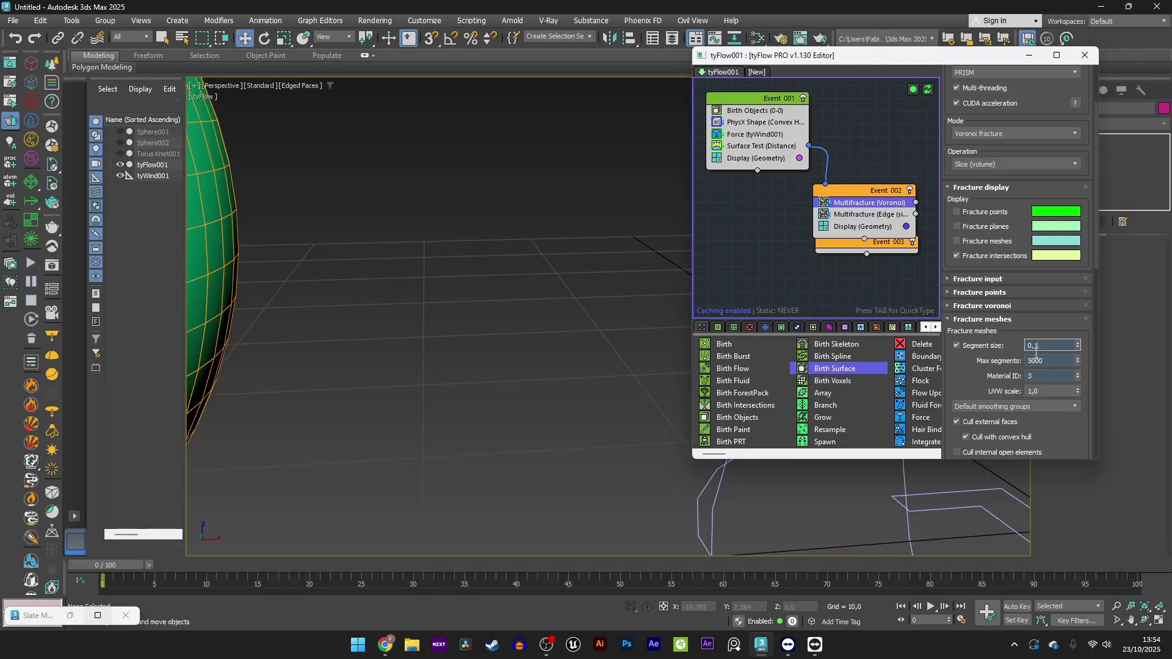
{"action": "left_click", "coordinate": [1016, 319]}
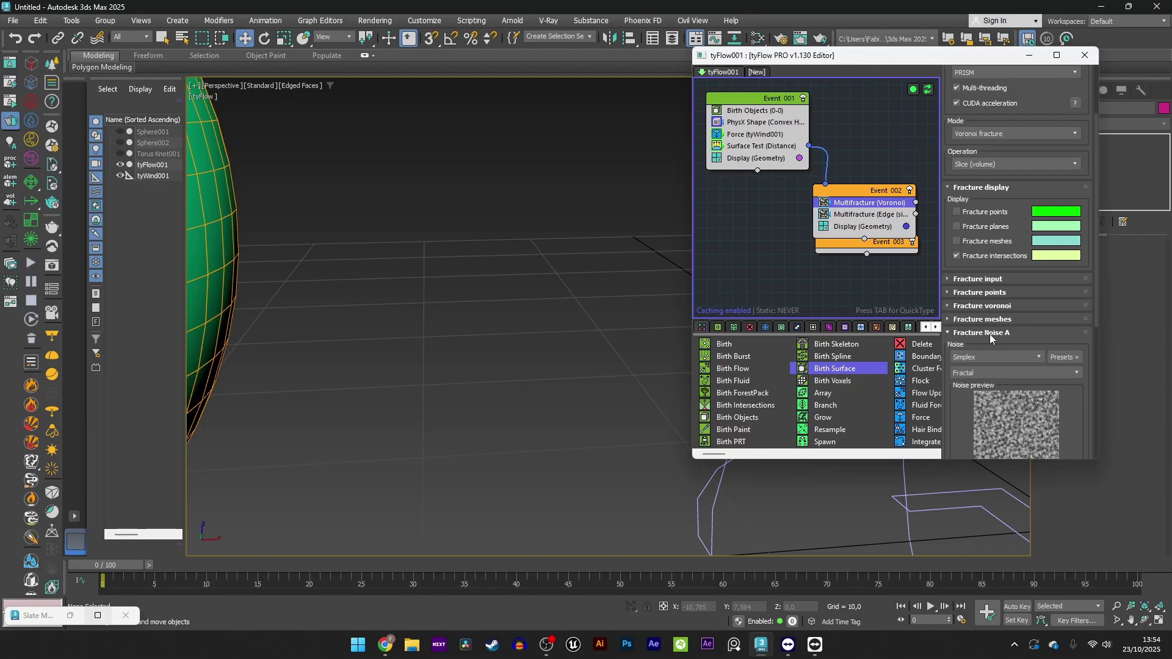
Set the Voronoi Multifracture's cluster point count to 6, with point count variation and point scale variation both at 50%
{"action": "left_click_drag", "start_coordinate": [955, 258], "coordinate": [954, 352]}
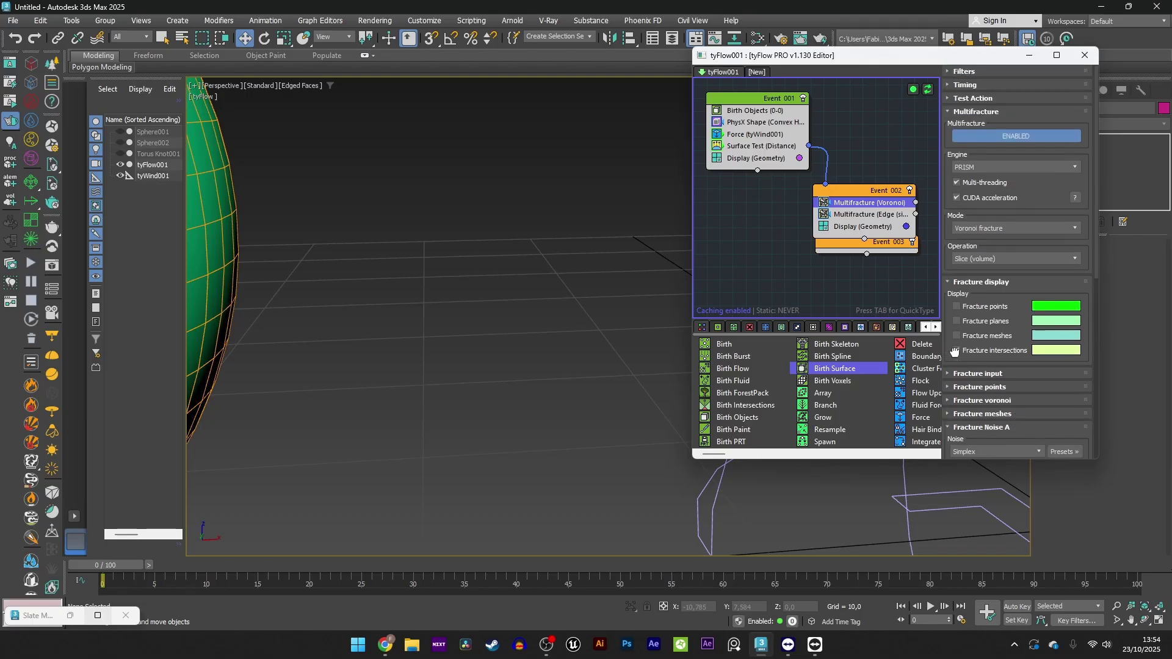
{"action": "left_click", "coordinate": [957, 351]}
{"action": "left_click", "coordinate": [975, 112]}
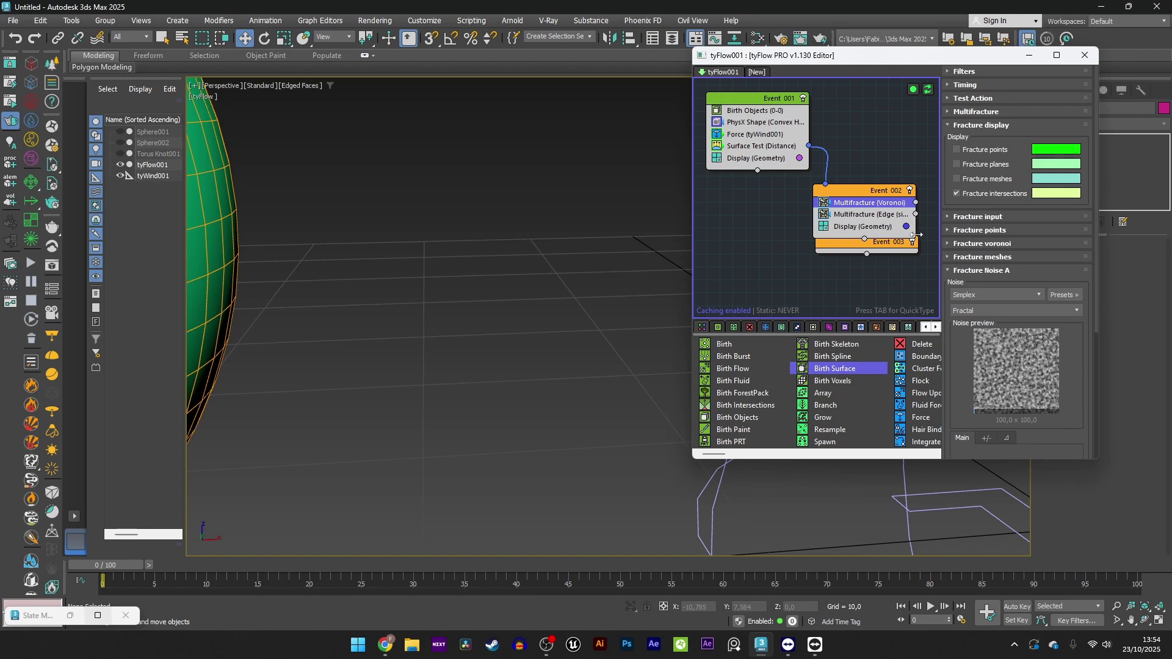
{"action": "left_click", "coordinate": [974, 231]}
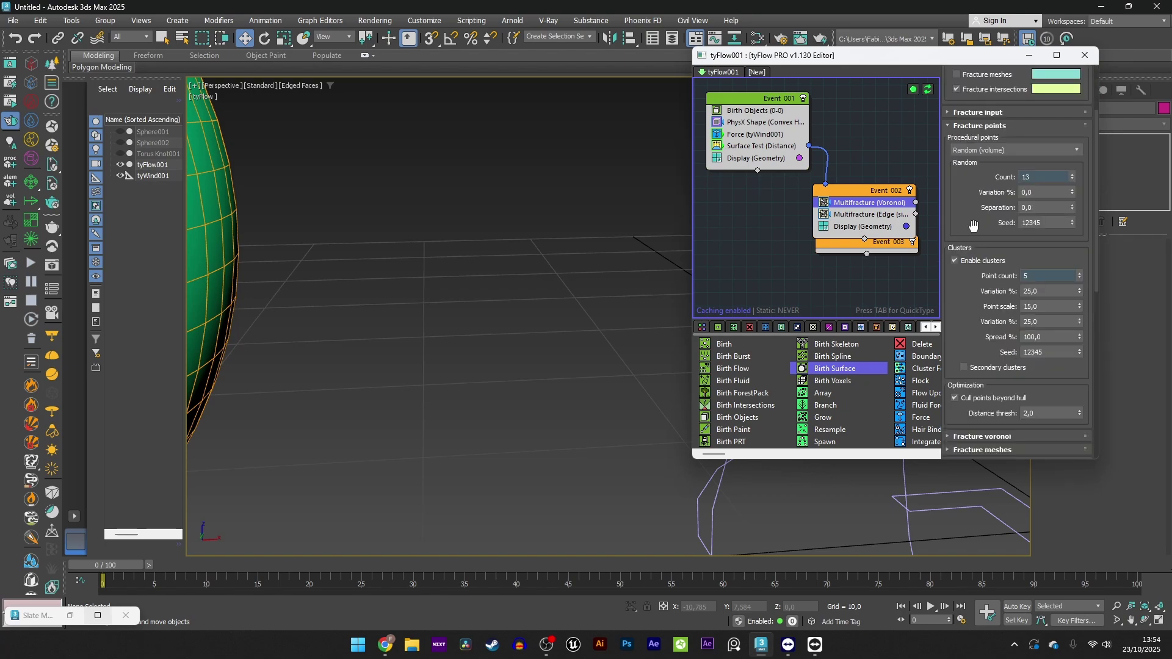
{"action": "scroll", "coordinate": [1008, 231], "scroll_direction": "down", "scroll_amount": 3}
{"action": "key", "text": "Return"}
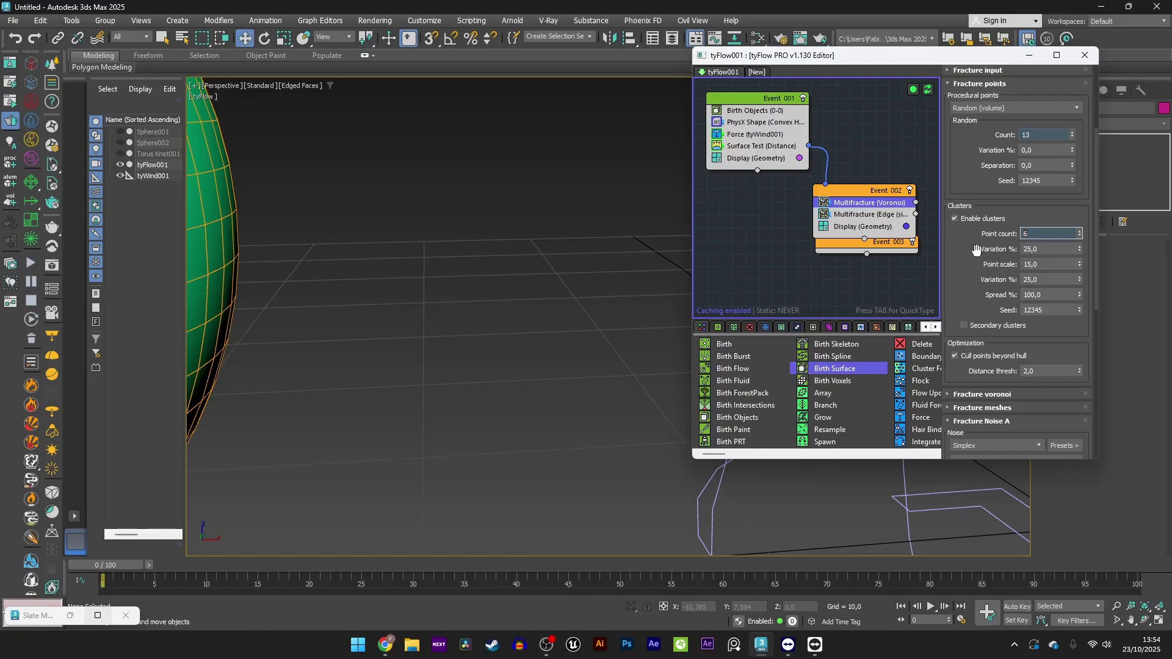
{"action": "type", "text": "66"}
{"action": "key", "text": "Tab"}
{"action": "type", "text": "5"}
{"action": "type", "text": "0"}
{"action": "left_click", "coordinate": [1044, 279]}
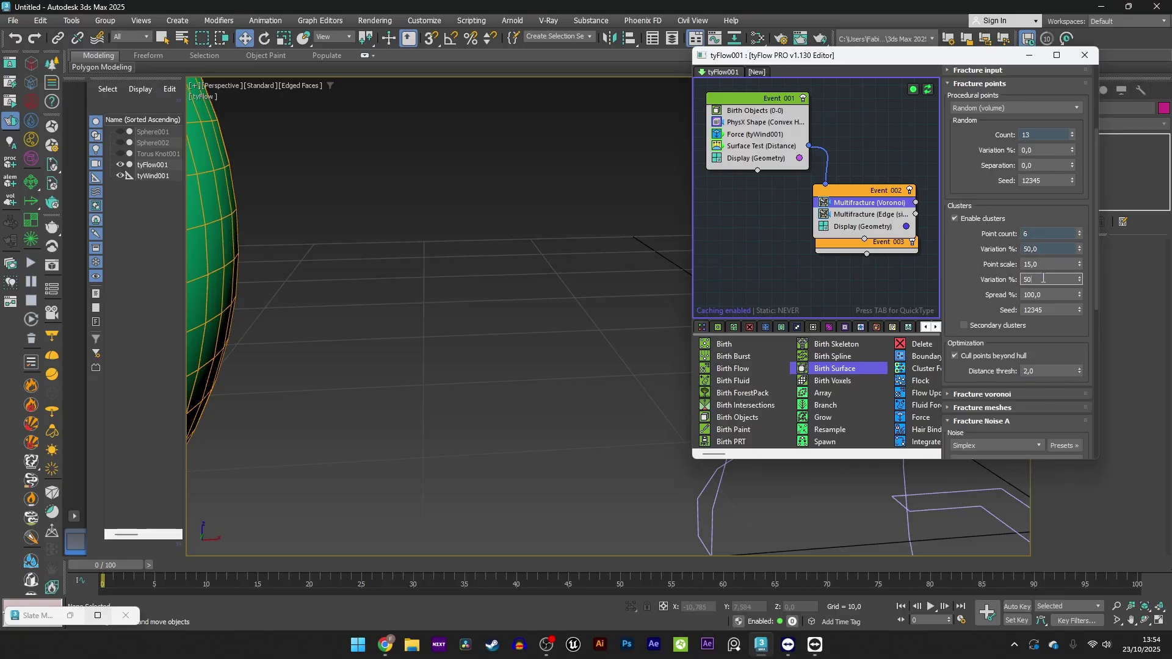
{"action": "key", "text": "Return"}
Go to frame 59 to calculate the simulation and view the shattered sphere and torus knot
{"action": "scroll", "coordinate": [474, 252], "scroll_direction": "down", "scroll_amount": 5}
{"action": "middle_click_drag", "start_coordinate": [449, 304], "coordinate": [403, 300]}
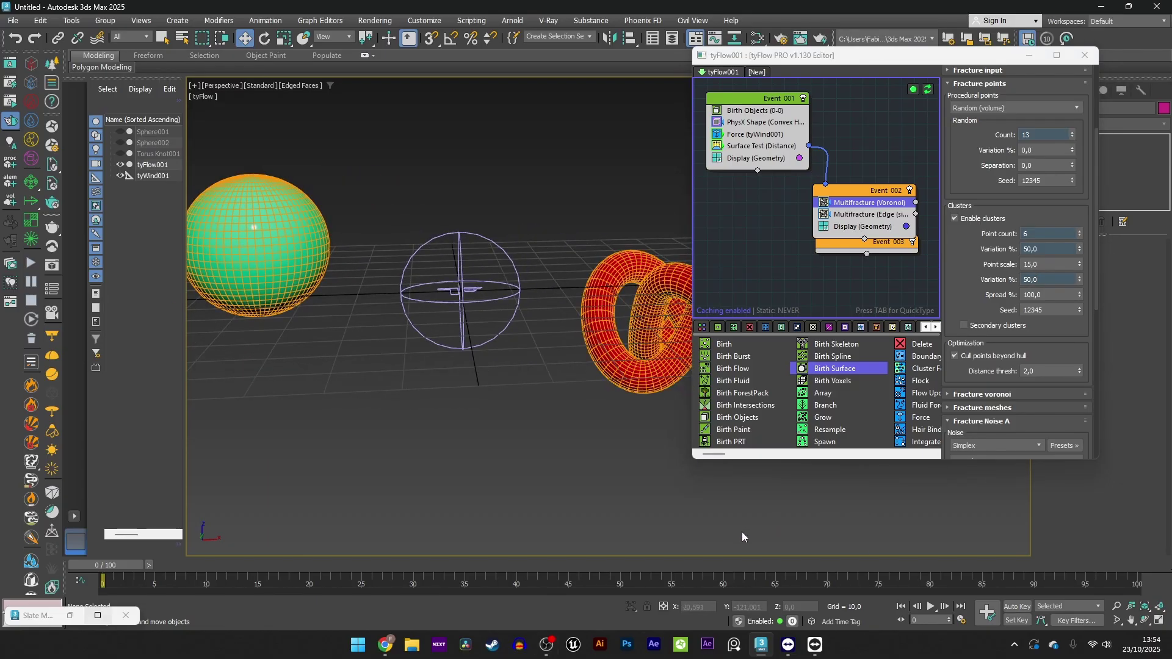
{"action": "left_click", "coordinate": [711, 565]}
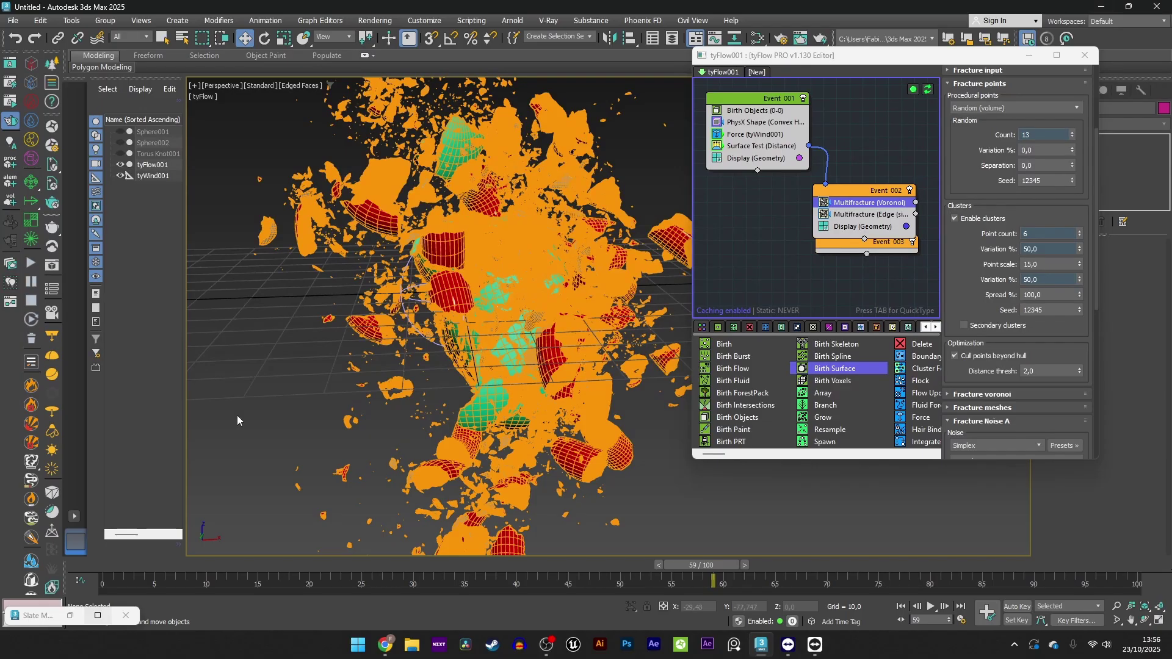
{"action": "mouse_move", "coordinate": [466, 305]}
{"action": "middle_mouse_down", "text": "alt"}
{"action": "mouse_move", "coordinate": [496, 315]}
{"action": "mouse_move", "coordinate": [571, 302]}
{"action": "mouse_move", "coordinate": [420, 313]}
{"action": "mouse_move", "coordinate": [495, 309]}
{"action": "middle_mouse_up", "text": "alt"}
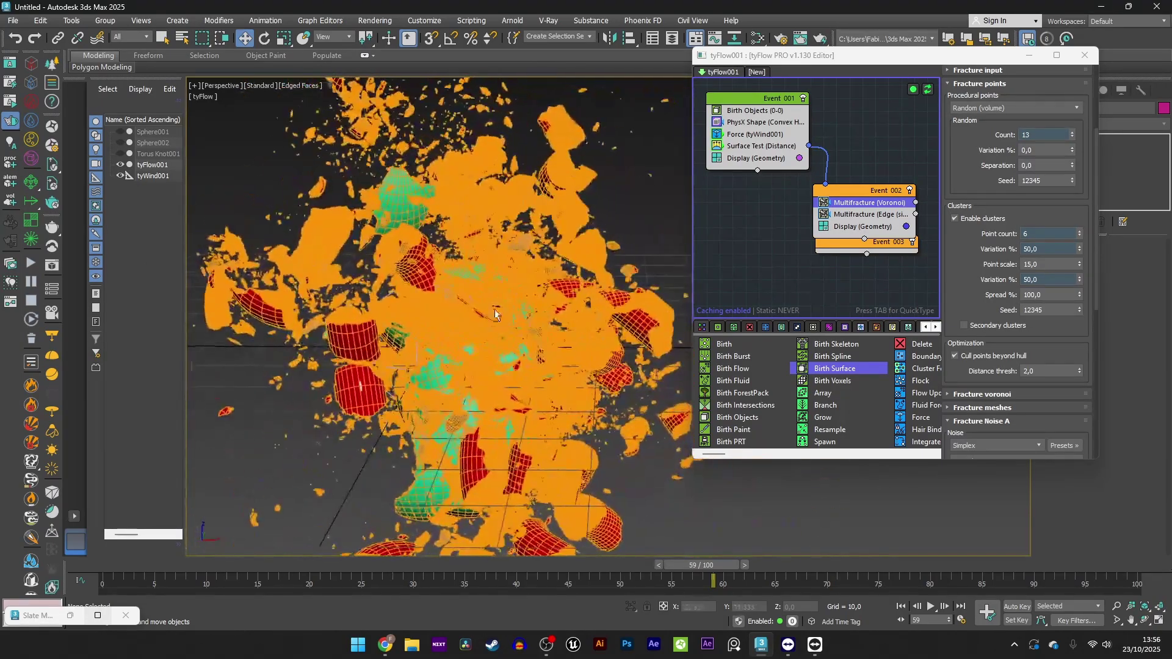
Turn off Edged Faces in the viewport and inspect the shaded fragments around the collision at frame 42
{"action": "left_click", "coordinate": [300, 84]}
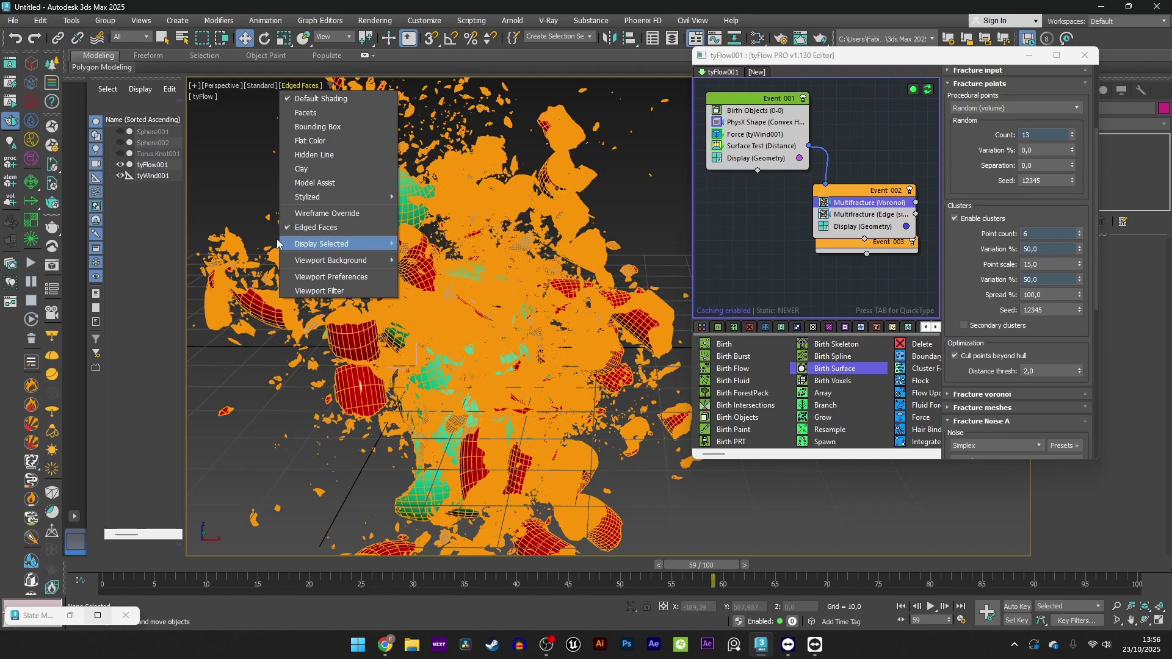
{"action": "left_click", "coordinate": [299, 226]}
{"action": "middle_click_drag", "start_coordinate": [511, 391], "coordinate": [452, 360], "text": "alt"}
{"action": "scroll", "coordinate": [408, 368], "scroll_direction": "up", "scroll_amount": 1}
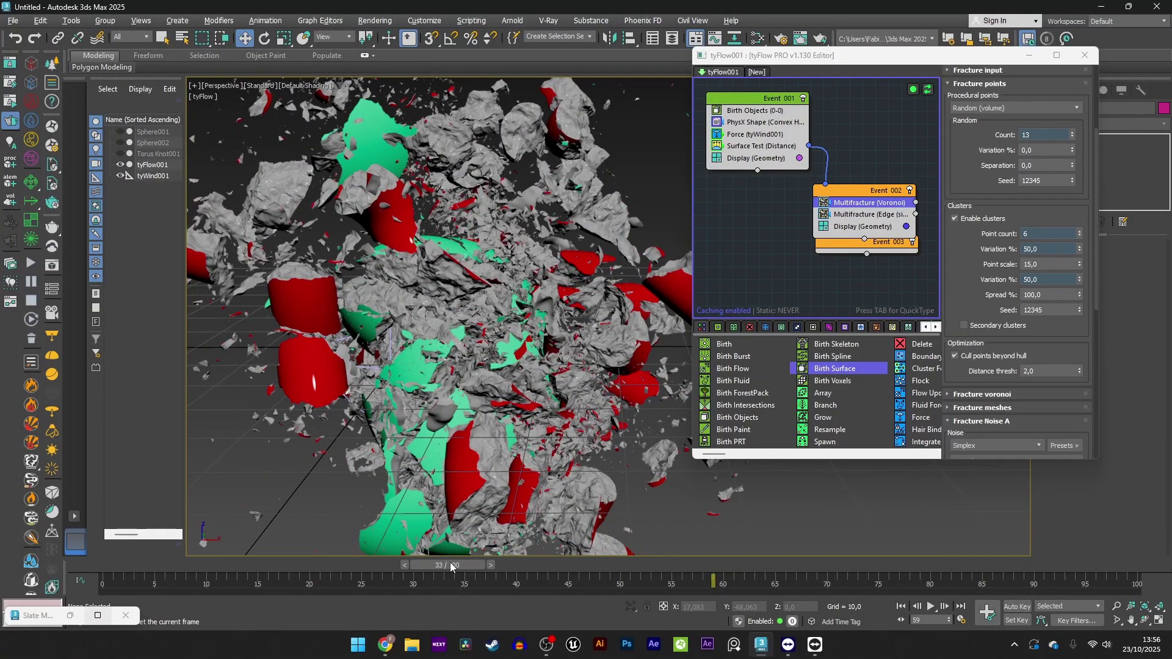
{"action": "left_click", "coordinate": [449, 563]}
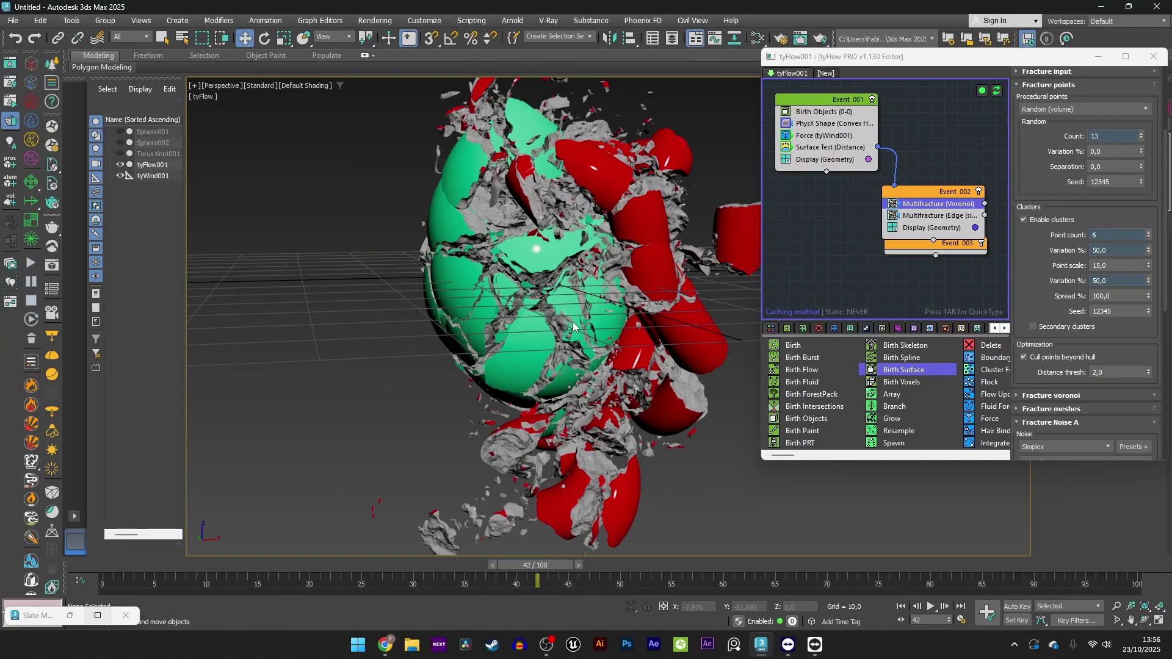
{"action": "middle_click_drag", "start_coordinate": [569, 359], "coordinate": [506, 387], "text": "alt"}
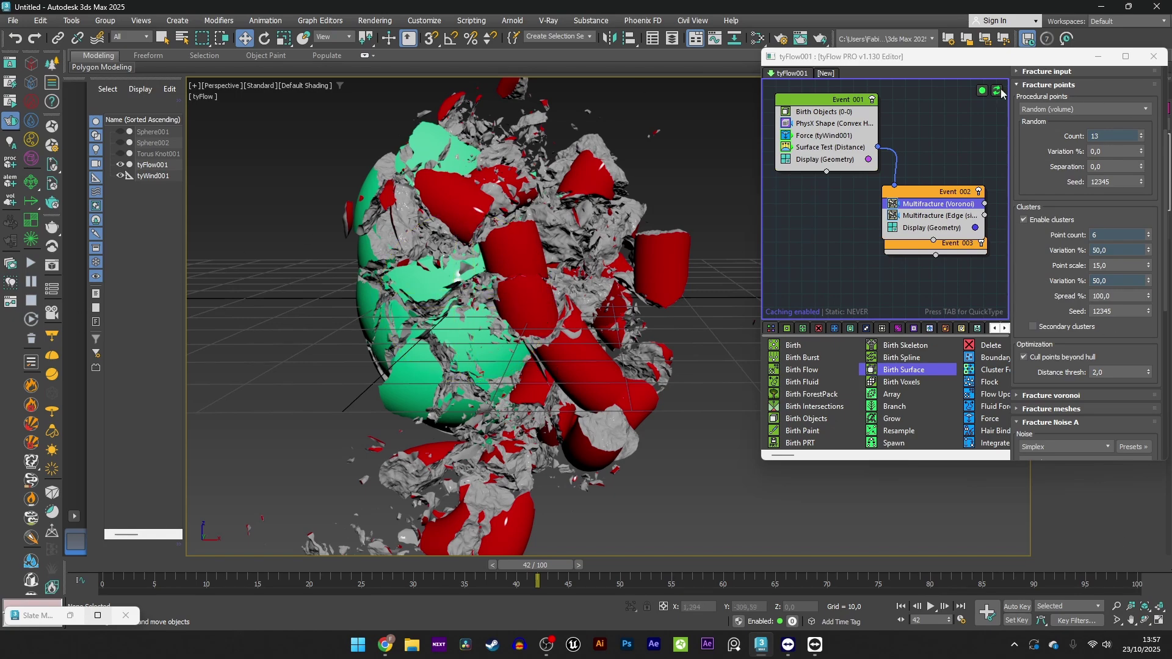
Review the first event's PhysX Shape, Force and Surface Test operators, unhide Sphere002 to check its location, and hide it again
{"action": "left_click", "coordinate": [853, 125]}
{"action": "scroll", "coordinate": [838, 141], "scroll_direction": "up", "scroll_amount": 1}
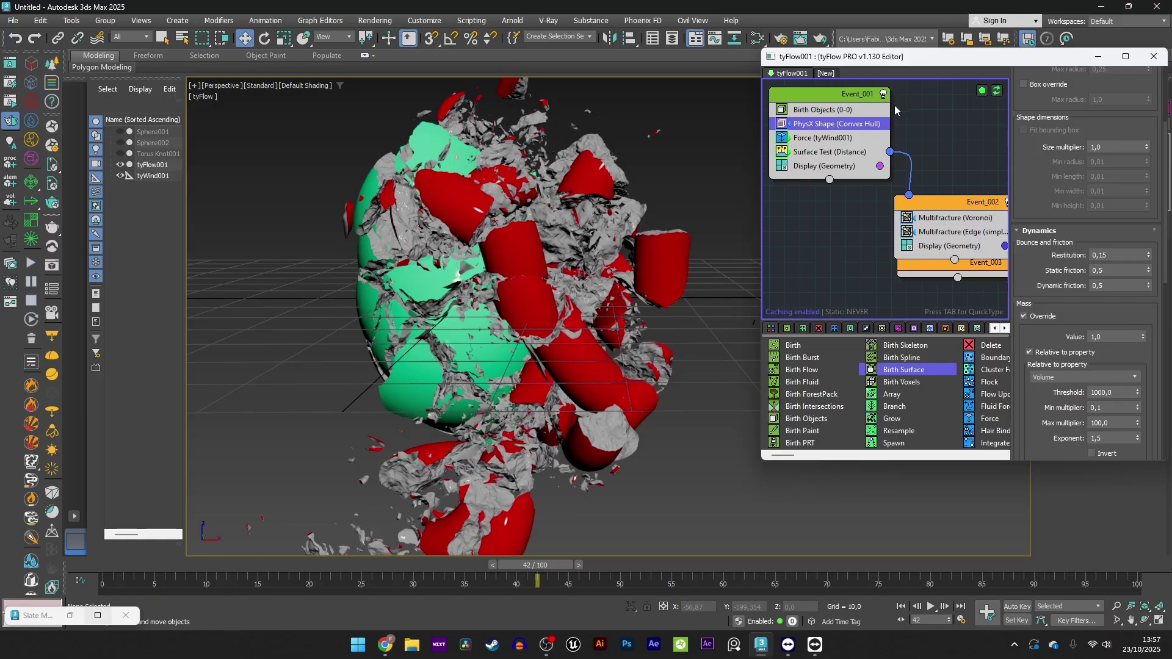
{"action": "left_click", "coordinate": [812, 139]}
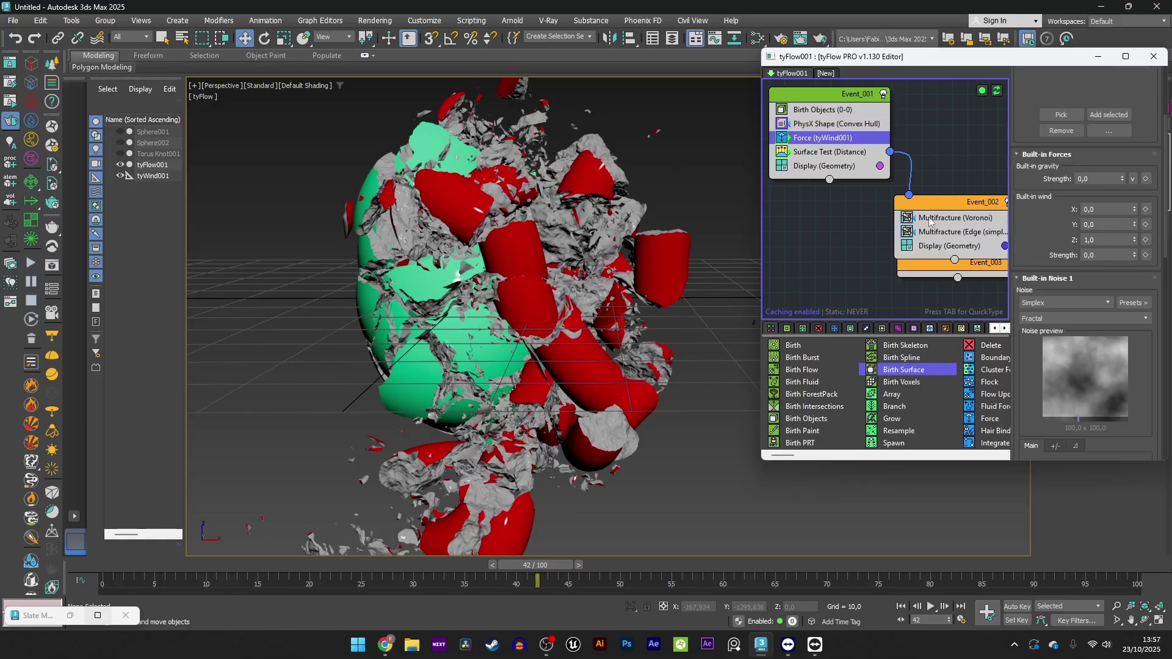
{"action": "left_click", "coordinate": [822, 157]}
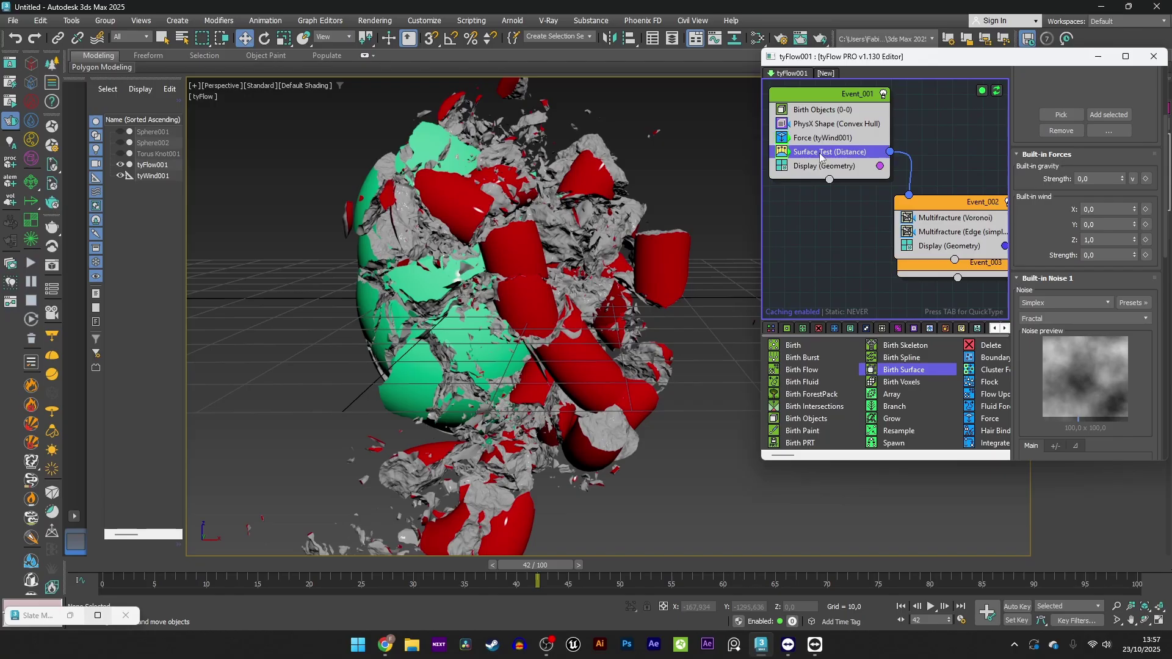
{"action": "left_click", "coordinate": [120, 143]}
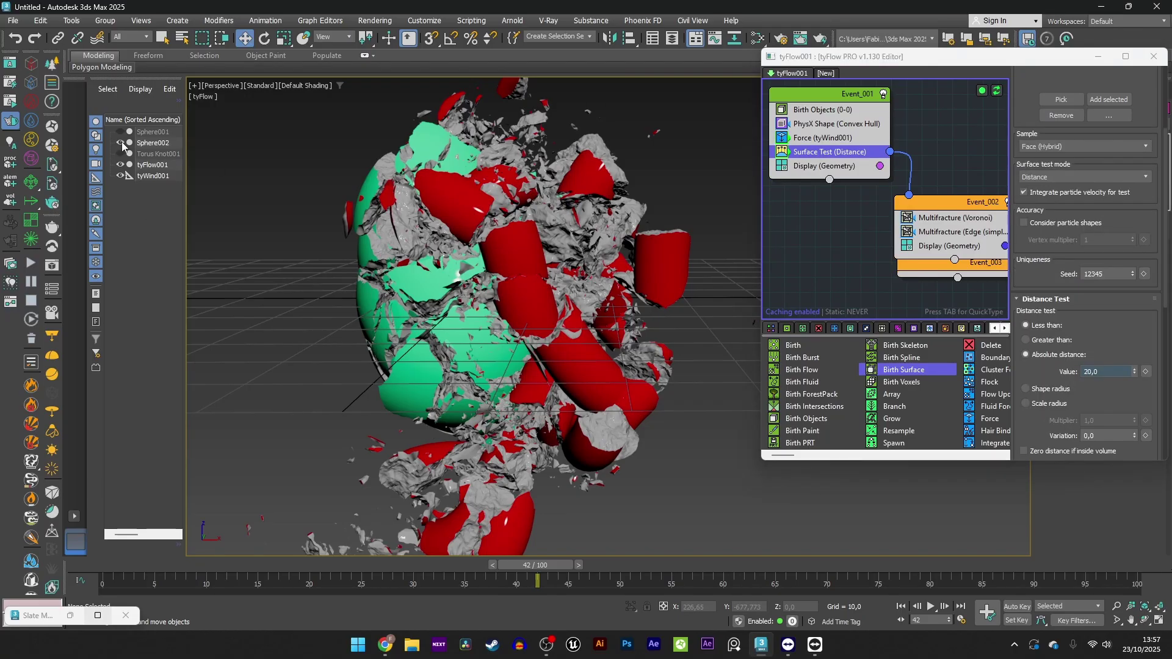
{"action": "left_click", "coordinate": [155, 144]}
{"action": "scroll", "coordinate": [466, 289], "scroll_direction": "up", "scroll_amount": 5}
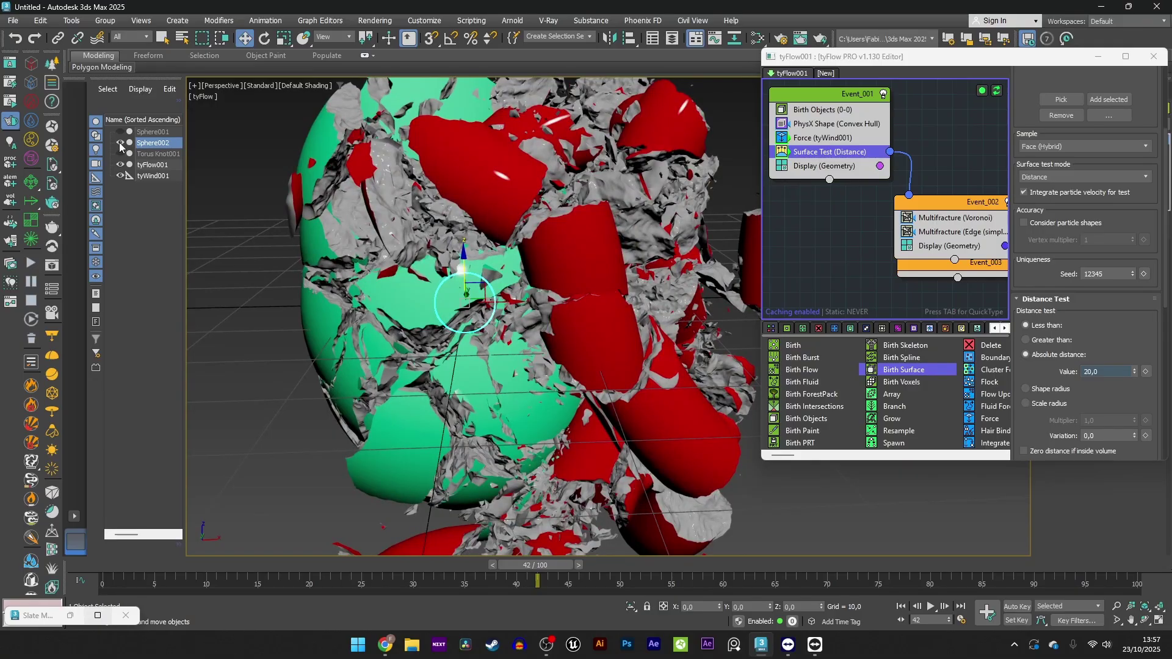
{"action": "left_click", "coordinate": [119, 142]}
Review the settings of the Voronoi and edge-fracture Multifractures and examine the fragments from several angles
{"action": "middle_click_drag", "start_coordinate": [983, 236], "coordinate": [916, 221]}
{"action": "left_click", "coordinate": [880, 201]}
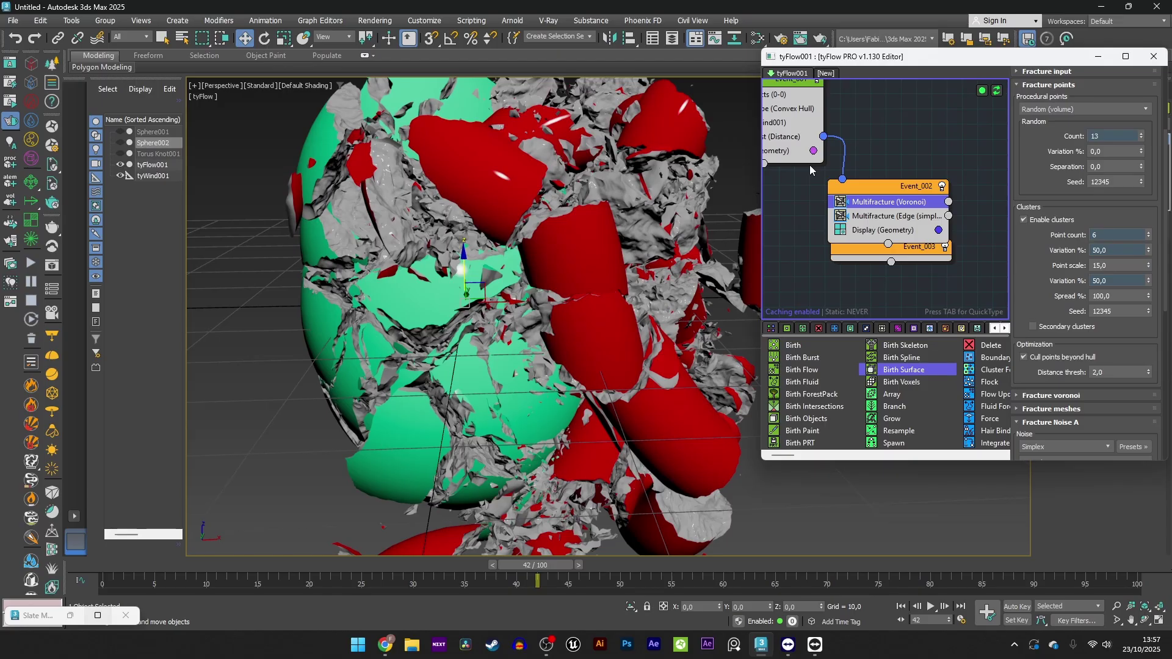
{"action": "left_click", "coordinate": [874, 218]}
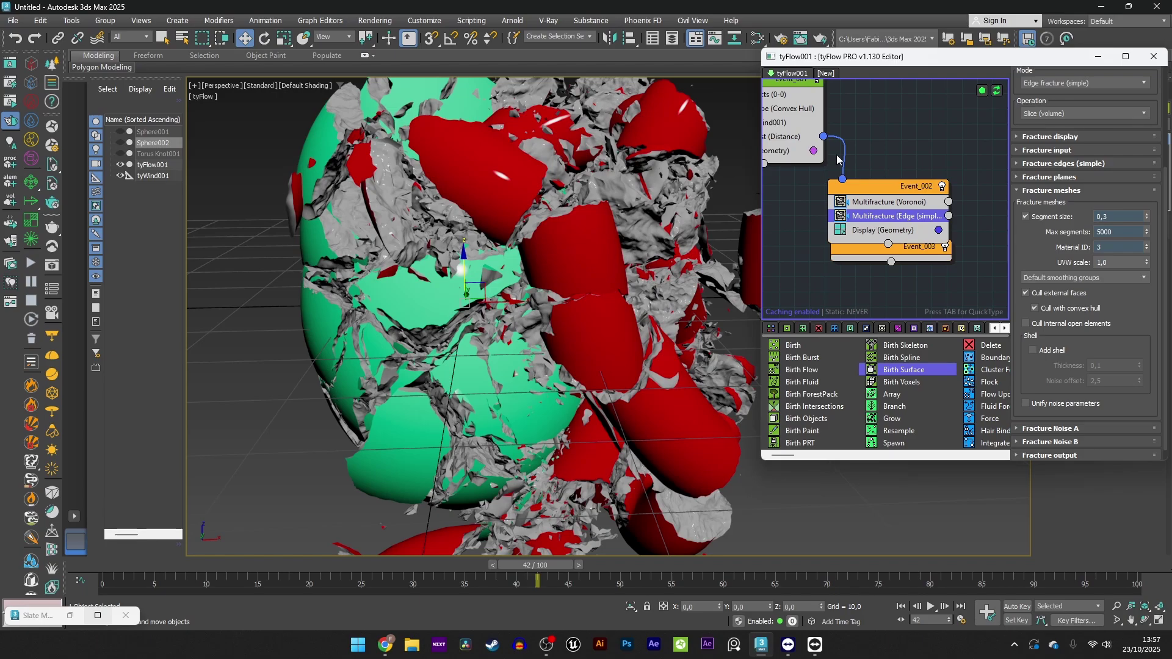
{"action": "middle_click_drag", "start_coordinate": [530, 453], "coordinate": [436, 406], "text": "alt"}
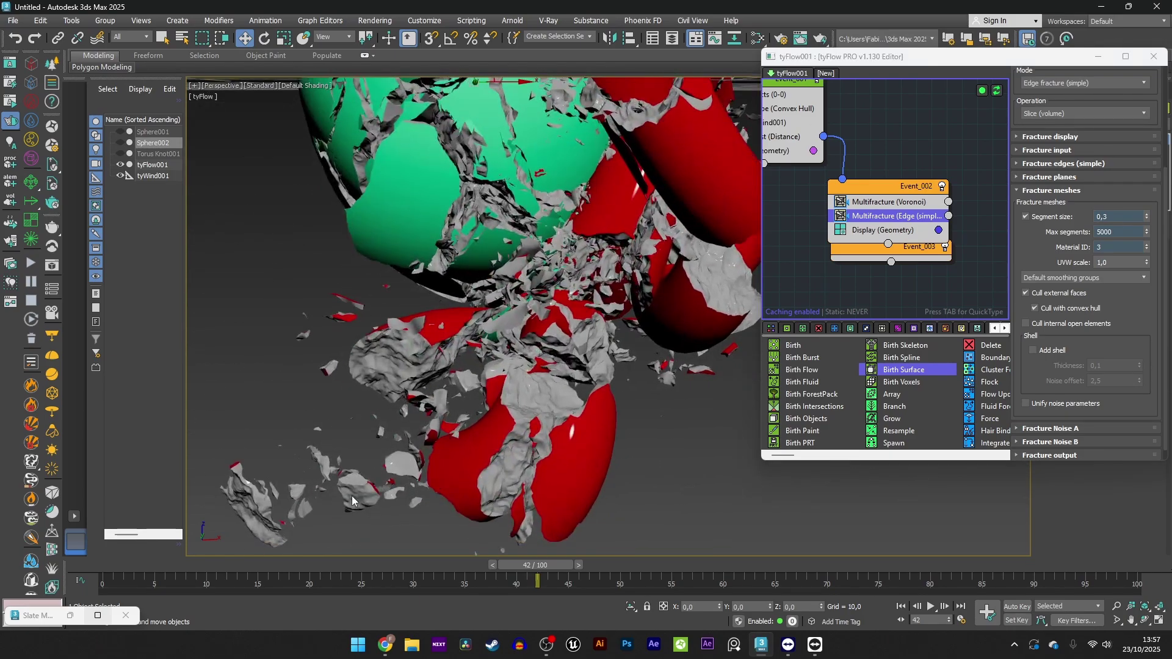
{"action": "middle_click_drag", "start_coordinate": [670, 342], "coordinate": [811, 219], "text": "alt"}
{"action": "scroll", "coordinate": [724, 393], "scroll_direction": "down", "scroll_amount": 4}
{"action": "middle_click_drag", "start_coordinate": [742, 394], "coordinate": [707, 382], "text": "alt"}
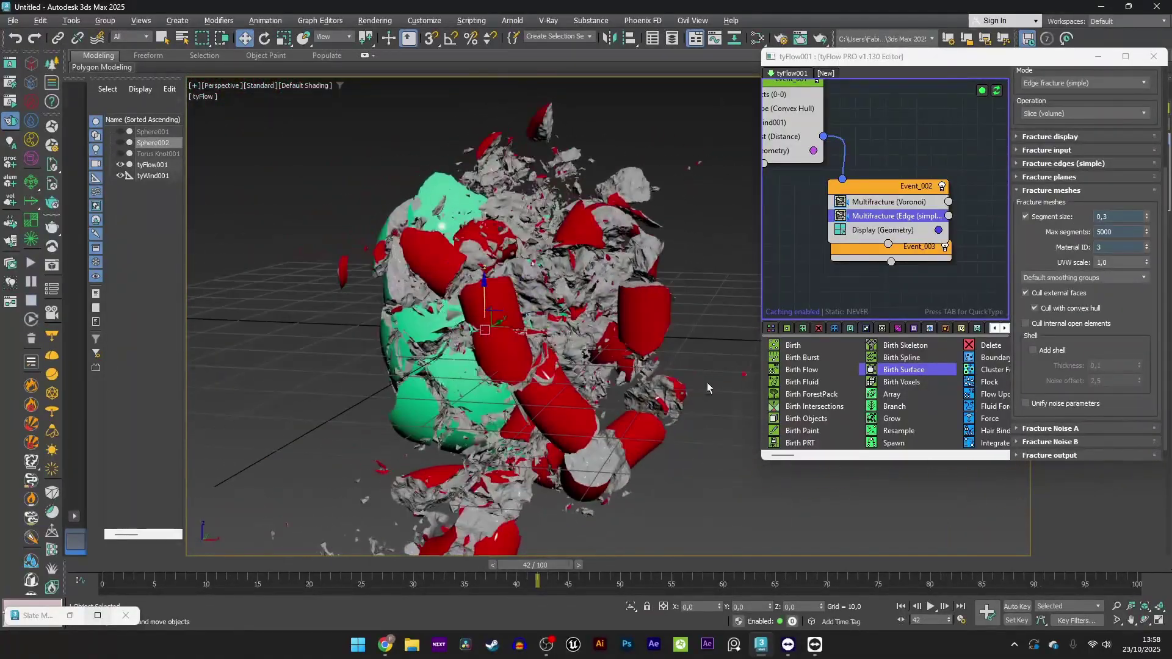
Review the red material of the Multi/Sub-Object setup in the Slate Material Editor and minimize the editor
{"action": "left_click", "coordinate": [758, 38]}
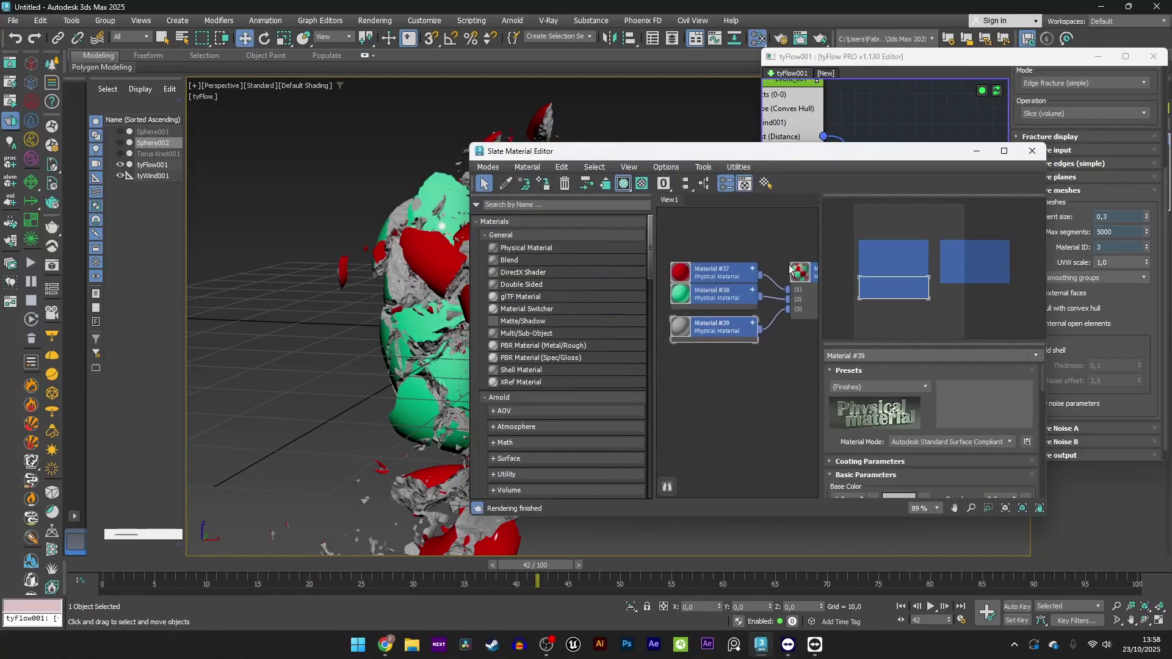
{"action": "left_click", "coordinate": [692, 271]}
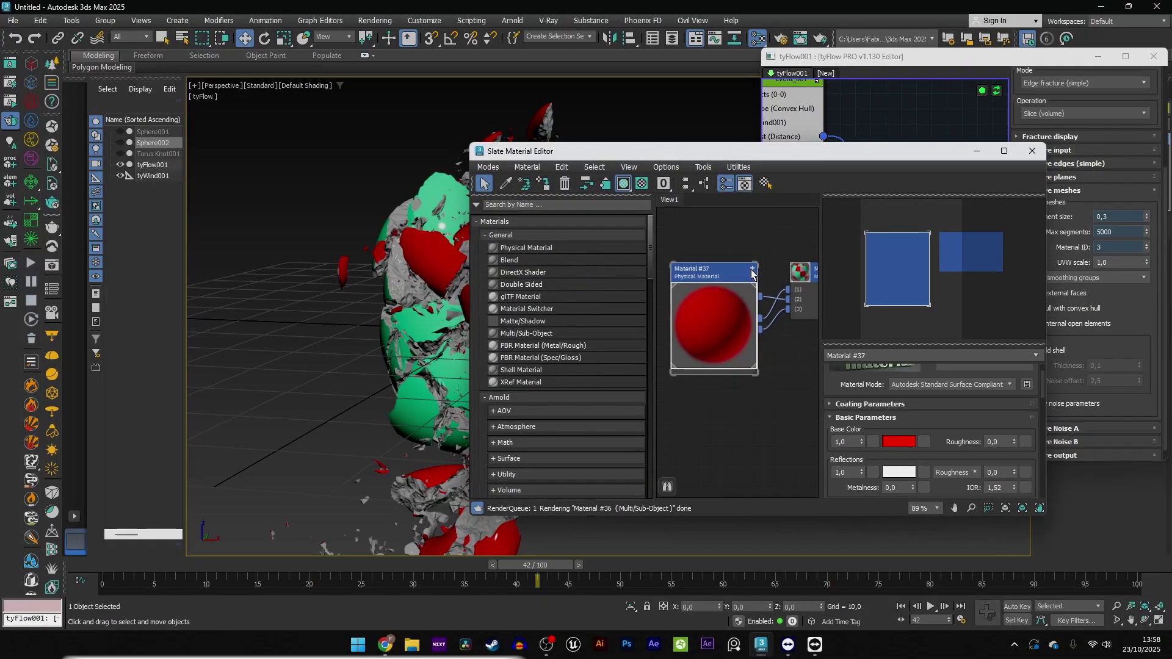
{"action": "left_click", "coordinate": [978, 153]}
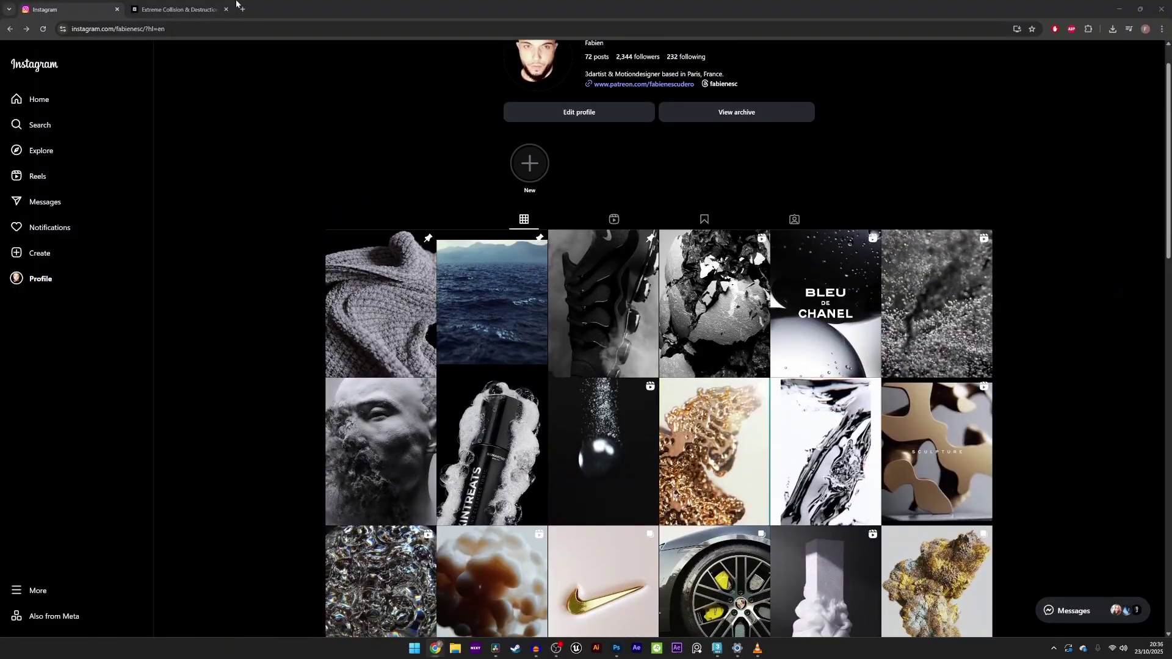
Open the black-and-white Collision post from the Instagram profile in the browser
{"action": "scroll", "coordinate": [672, 302], "scroll_direction": "down", "scroll_amount": 1}
{"action": "left_click", "coordinate": [708, 304]}
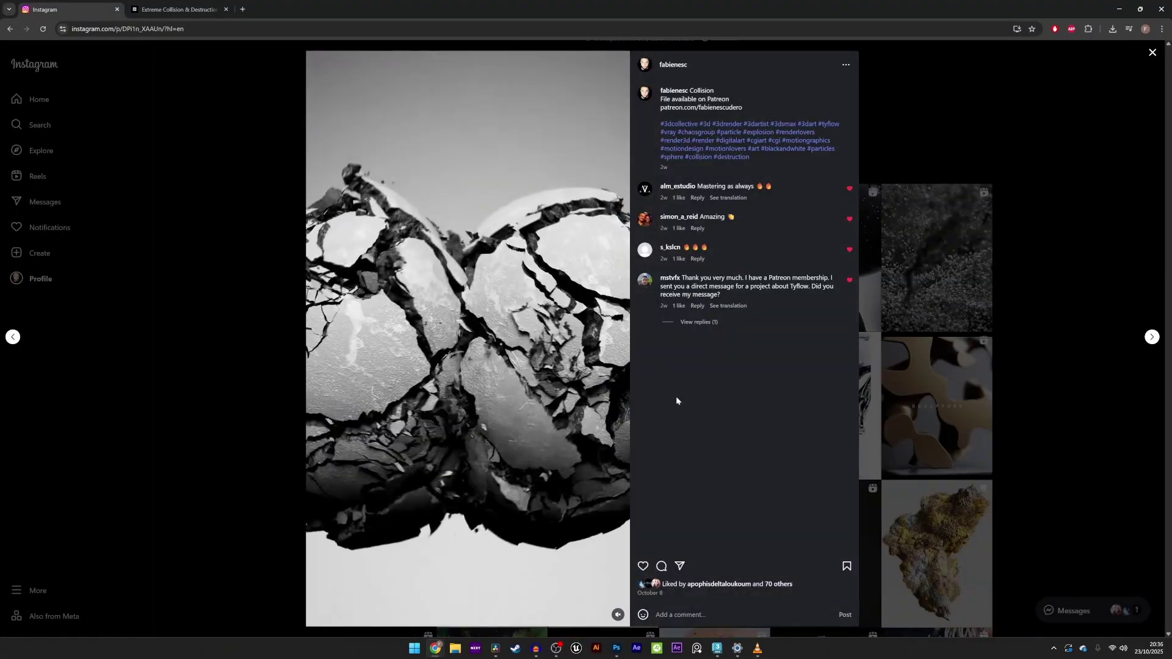